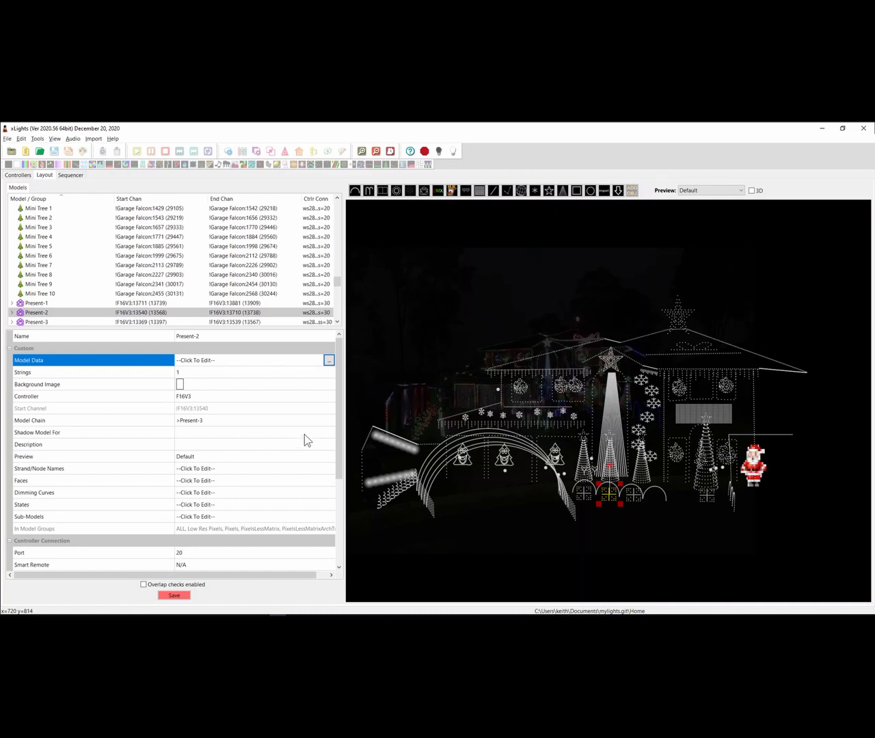
Open the model data of Present-2, increase its depth to 2 and show layer 2
{"action": "left_click", "coordinate": [329, 360]}
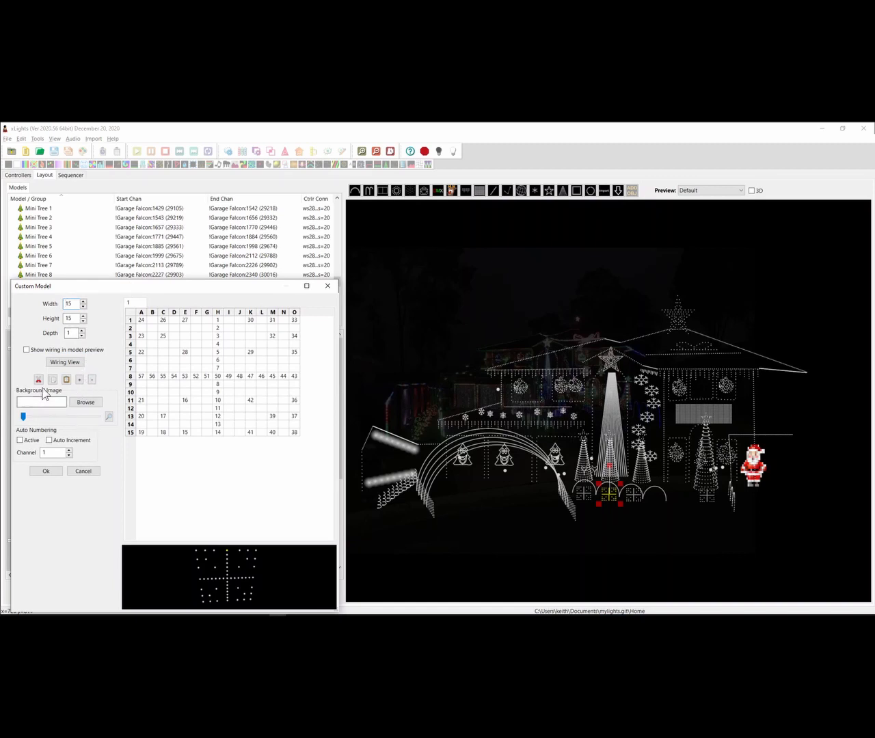
{"action": "left_click", "coordinate": [82, 330]}
{"action": "left_click", "coordinate": [149, 303]}
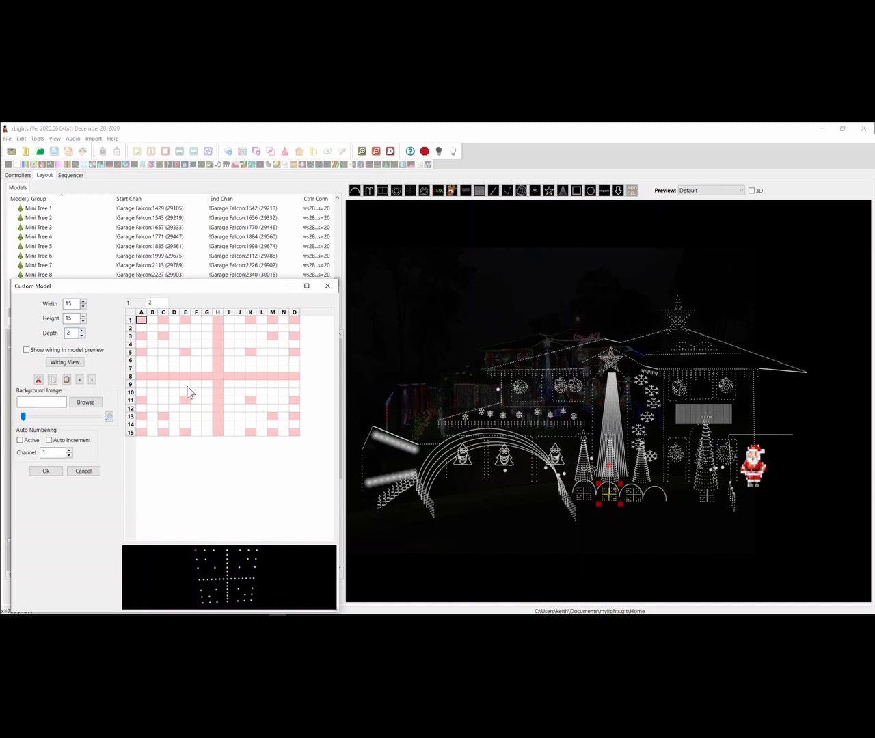
Number the cells of row 2 on layer 2 horizontally from left to right, starting at 1
{"action": "left_click_drag", "start_coordinate": [142, 369], "coordinate": [292, 370]}
{"action": "left_click_drag", "start_coordinate": [163, 328], "coordinate": [165, 414]}
{"action": "left_click", "coordinate": [172, 326]}
{"action": "left_click_drag", "start_coordinate": [173, 348], "coordinate": [172, 410]}
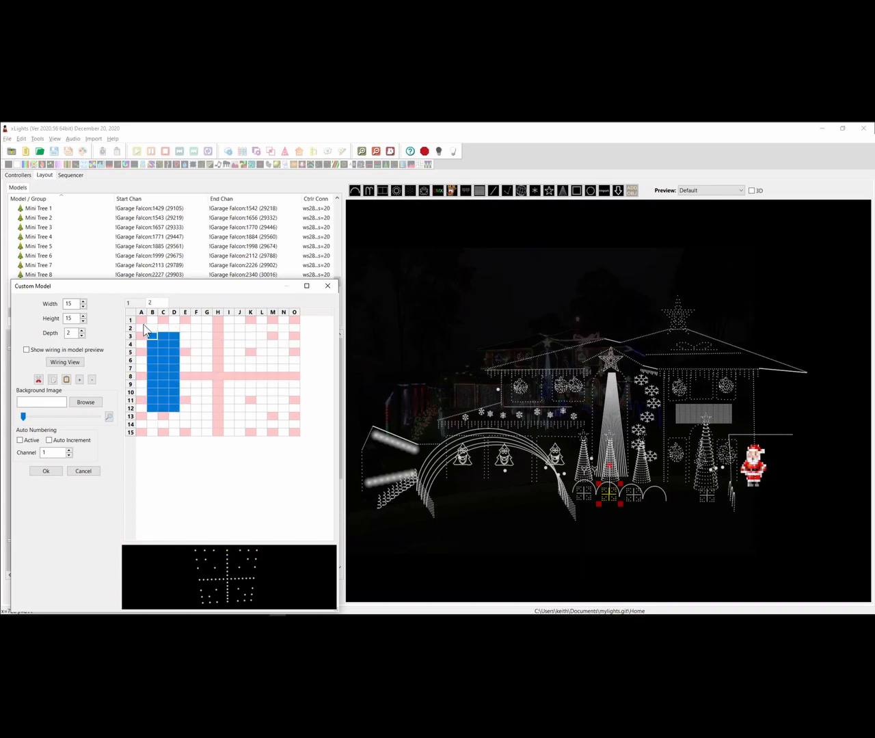
{"action": "left_click_drag", "start_coordinate": [144, 327], "coordinate": [293, 331]}
{"action": "right_click", "coordinate": [228, 331]}
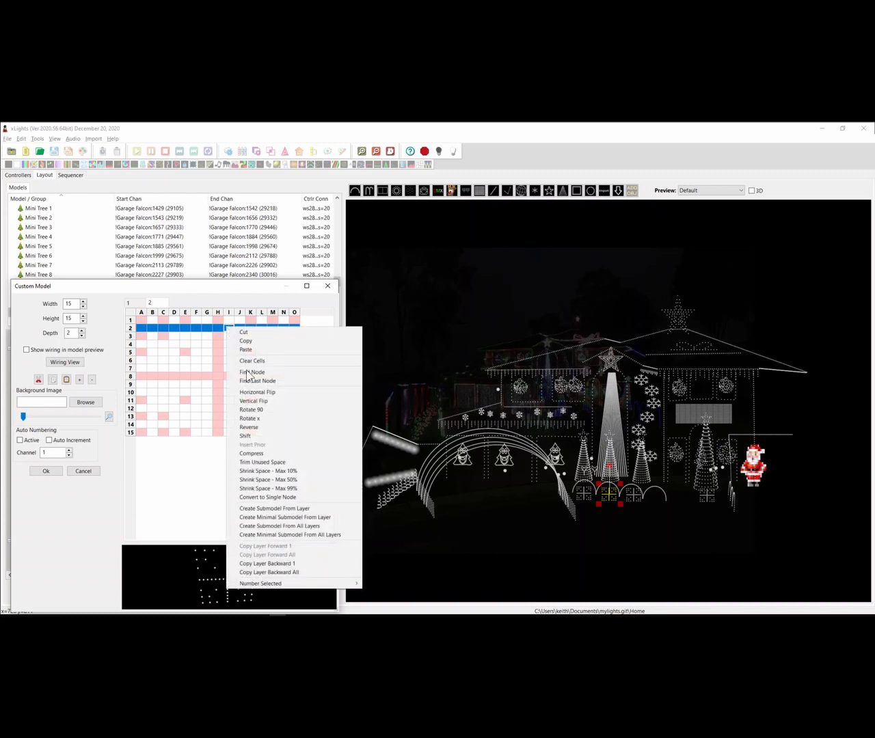
{"action": "mouse_move", "coordinate": [284, 585]}
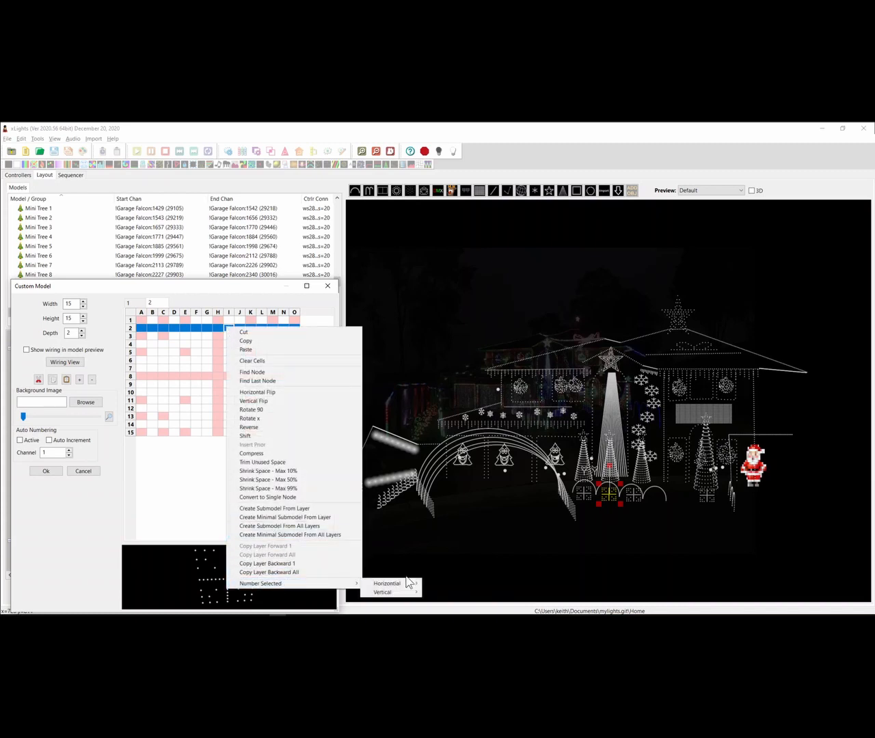
{"action": "mouse_move", "coordinate": [406, 581]}
{"action": "left_click", "coordinate": [455, 582]}
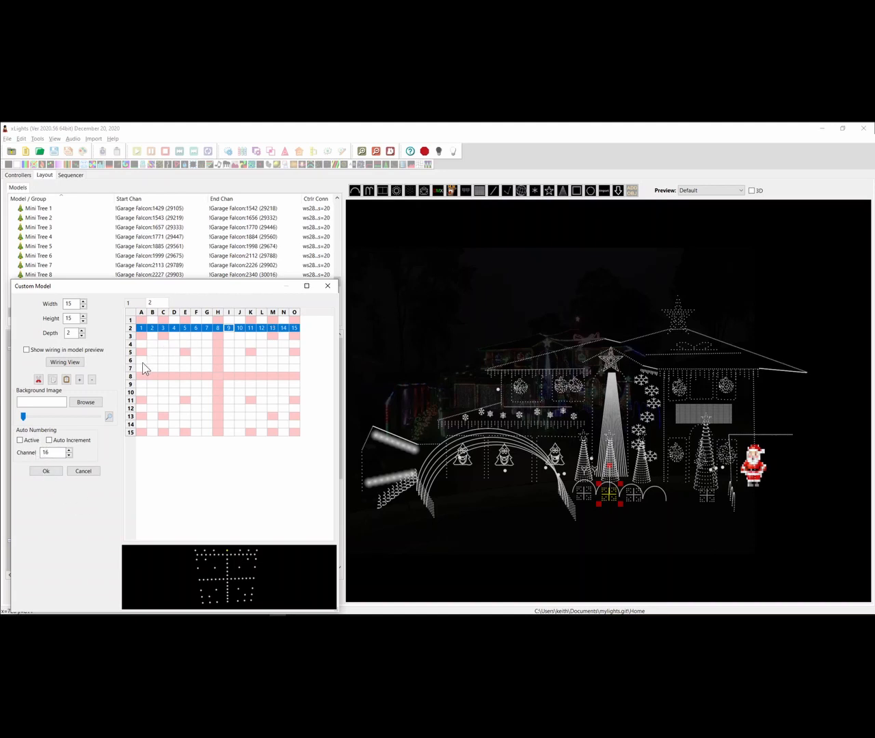
Set the auto-numbering channel to 100 and number column F, rows 3 to 15, vertically from top to bottom
{"action": "left_click", "coordinate": [159, 345]}
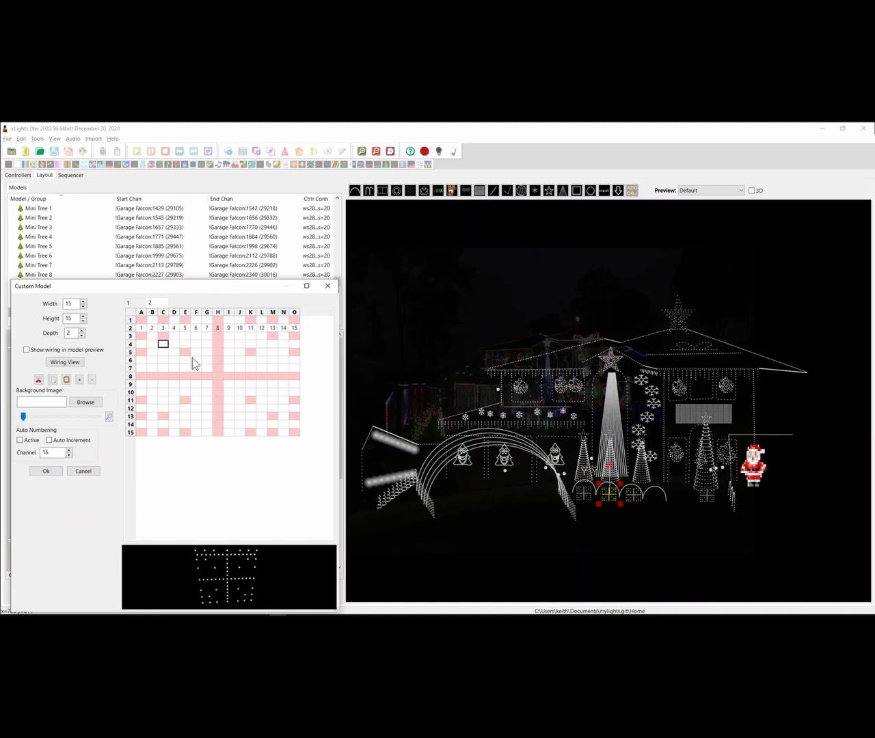
{"action": "double_click", "coordinate": [54, 452]}
{"action": "type", "text": "100"}
{"action": "key", "text": "Tab"}
{"action": "left_click_drag", "start_coordinate": [195, 335], "coordinate": [196, 432]}
{"action": "right_click", "coordinate": [197, 435]}
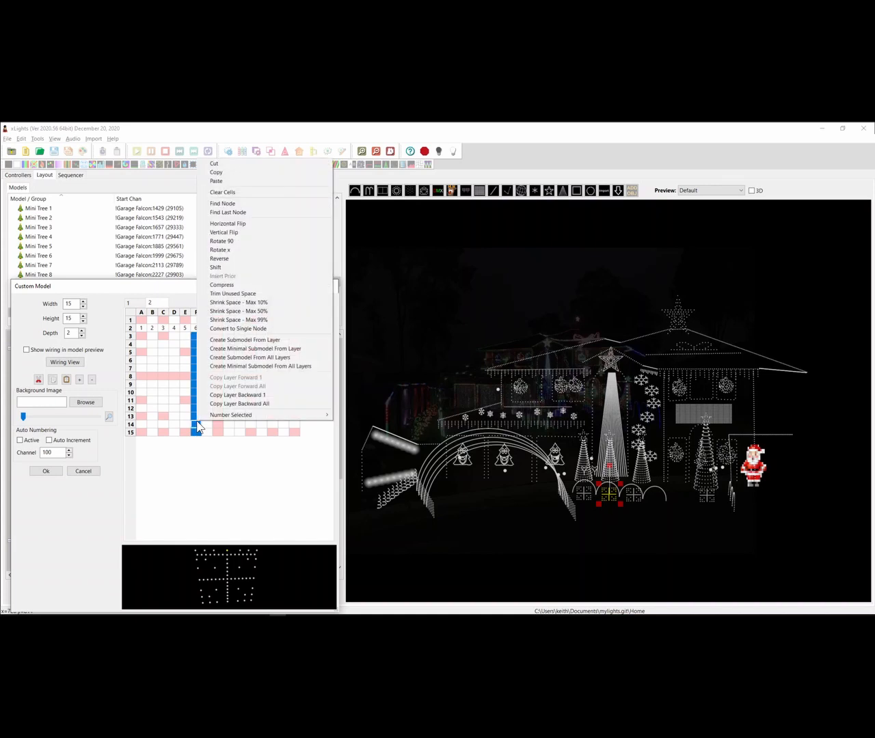
{"action": "mouse_move", "coordinate": [229, 415]}
{"action": "mouse_move", "coordinate": [367, 424]}
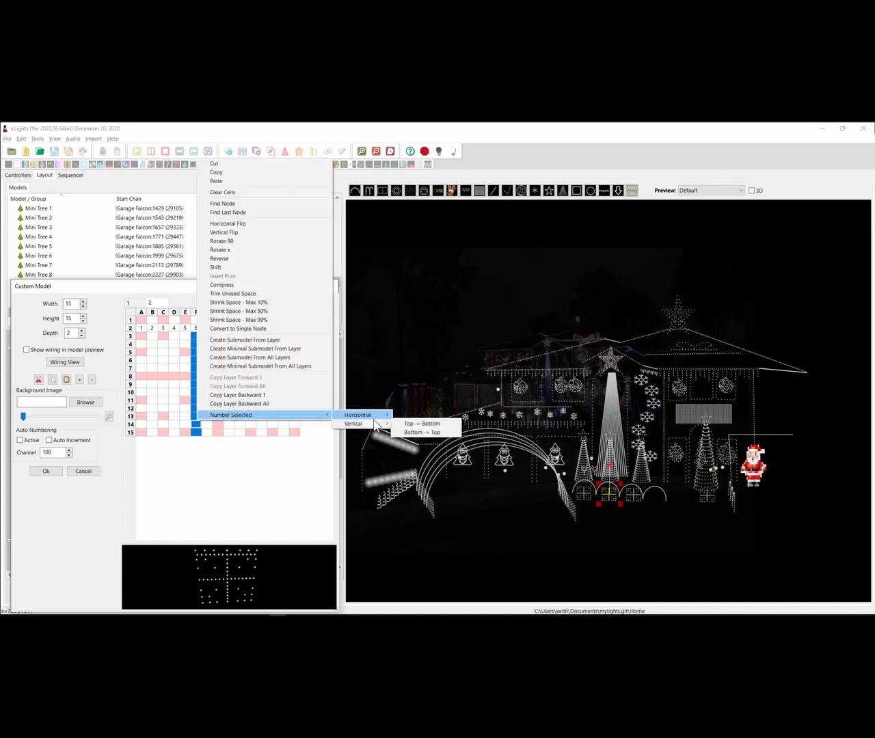
{"action": "left_click", "coordinate": [427, 424]}
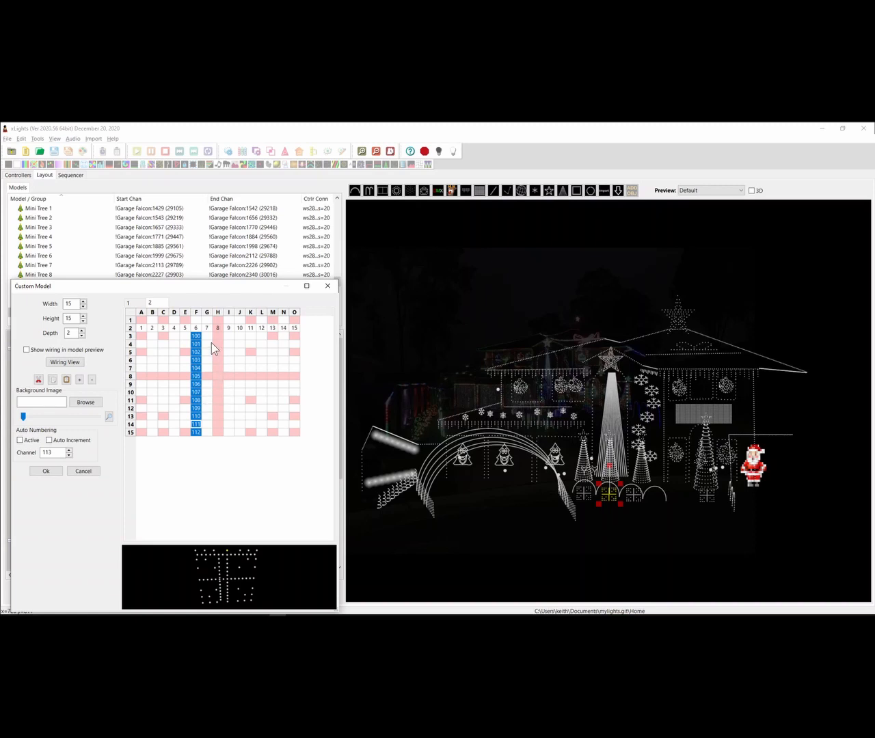
Select the cell block G4 to O10, then close the custom model editor and abandon the changes
{"action": "left_click_drag", "start_coordinate": [207, 344], "coordinate": [295, 392]}
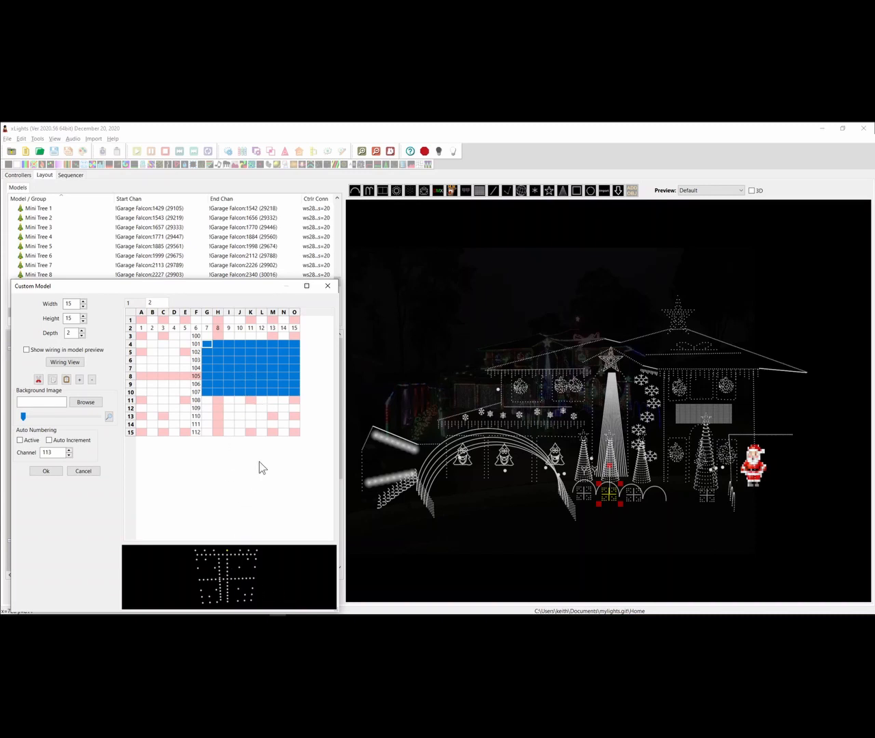
{"action": "left_click", "coordinate": [328, 286]}
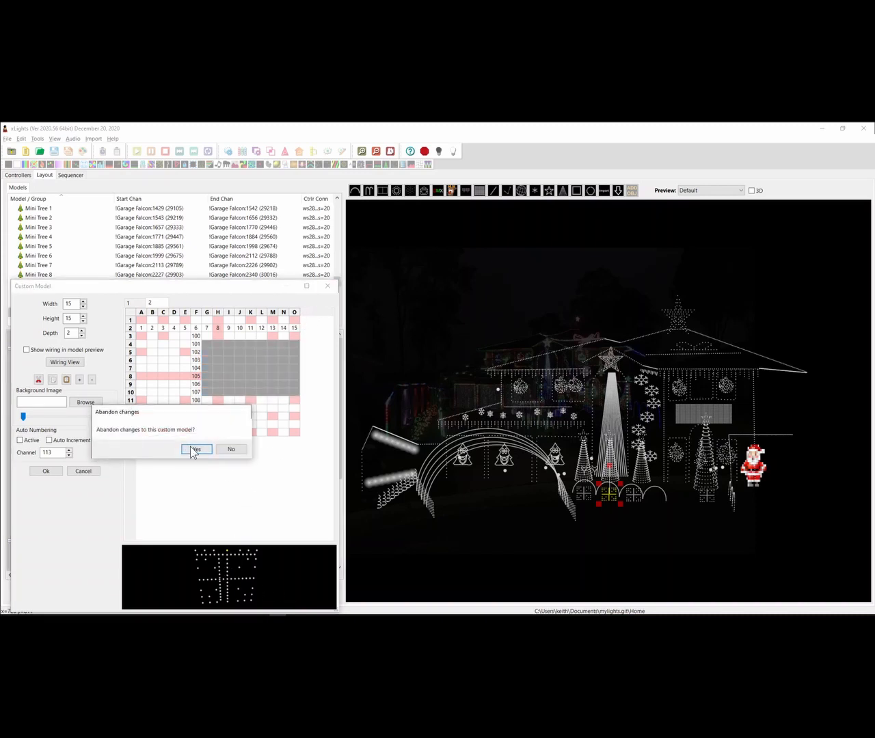
{"action": "left_click", "coordinate": [198, 449]}
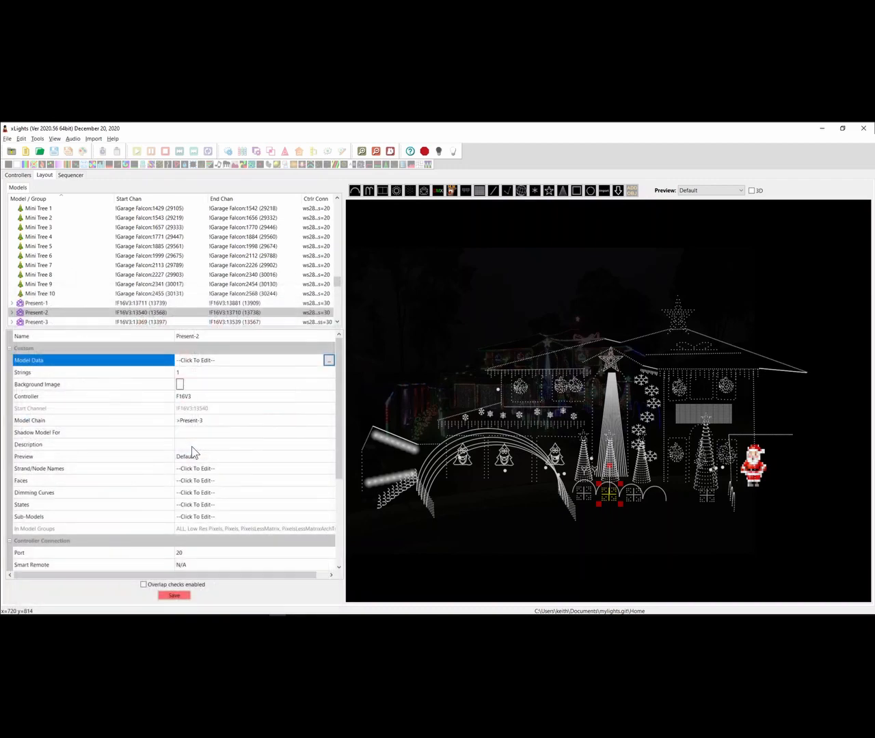
Switch to the sequencer and open the sequence The Greatest Show.xsq
{"action": "left_click", "coordinate": [70, 176]}
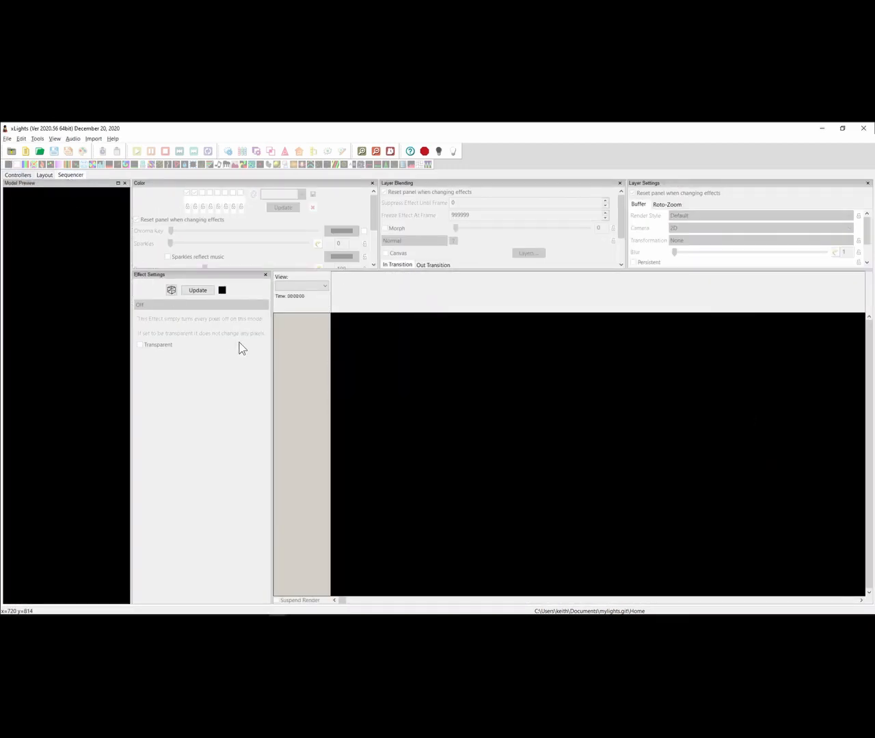
{"action": "left_click", "coordinate": [40, 151]}
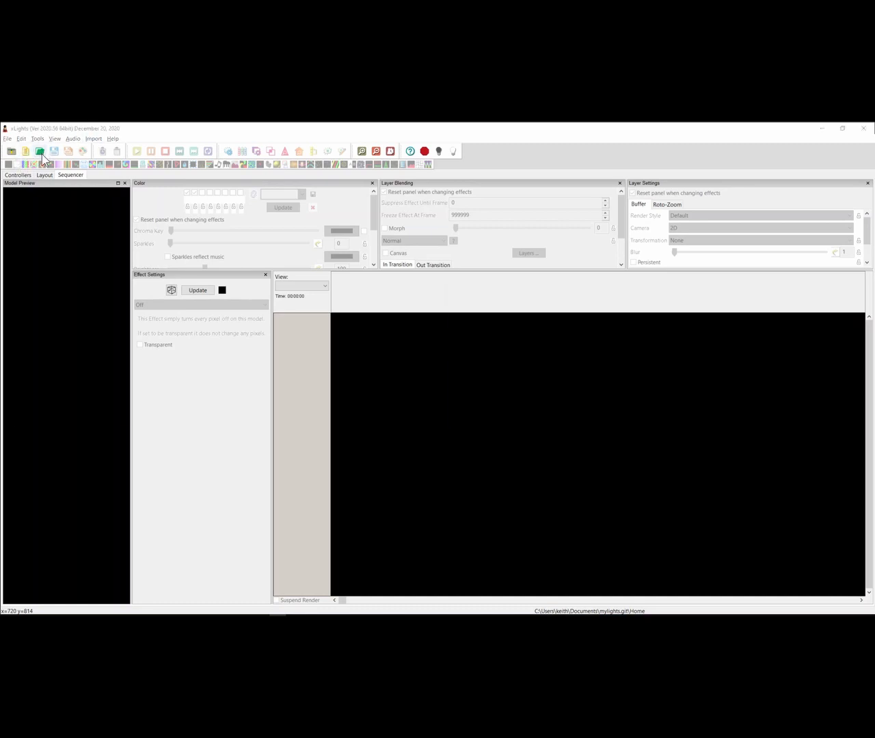
{"action": "scroll", "coordinate": [123, 376], "scroll_direction": "down", "scroll_amount": 4}
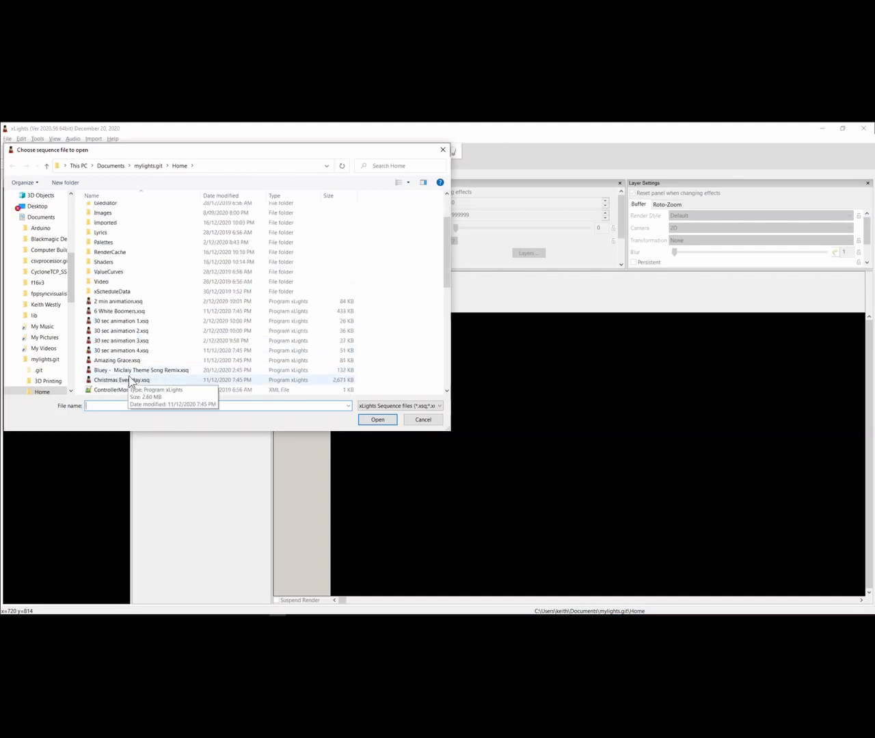
{"action": "scroll", "coordinate": [137, 382], "scroll_direction": "down", "scroll_amount": 1}
{"action": "scroll", "coordinate": [138, 382], "scroll_direction": "down", "scroll_amount": 2}
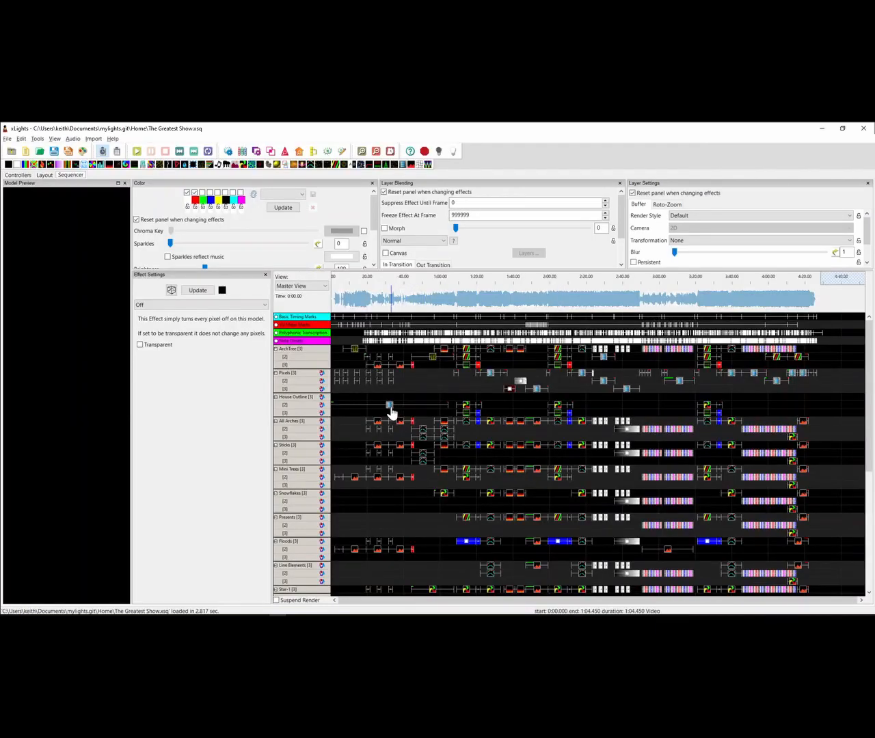
Select the Video effect on House Outline's second layer and view the bulk edit options for its video file
{"action": "left_click", "coordinate": [390, 408]}
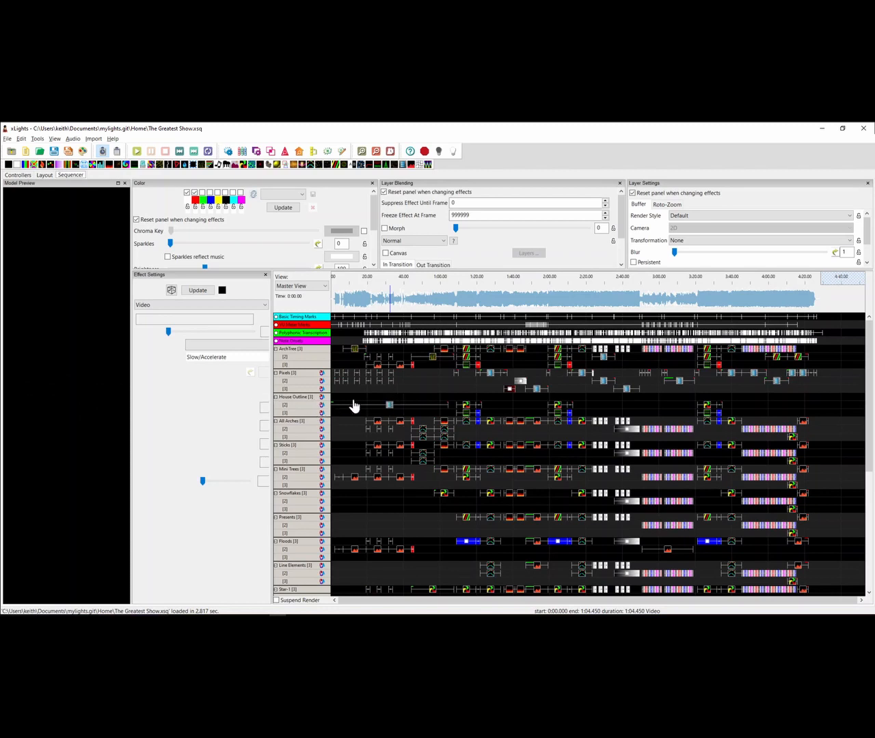
{"action": "left_click", "coordinate": [376, 404]}
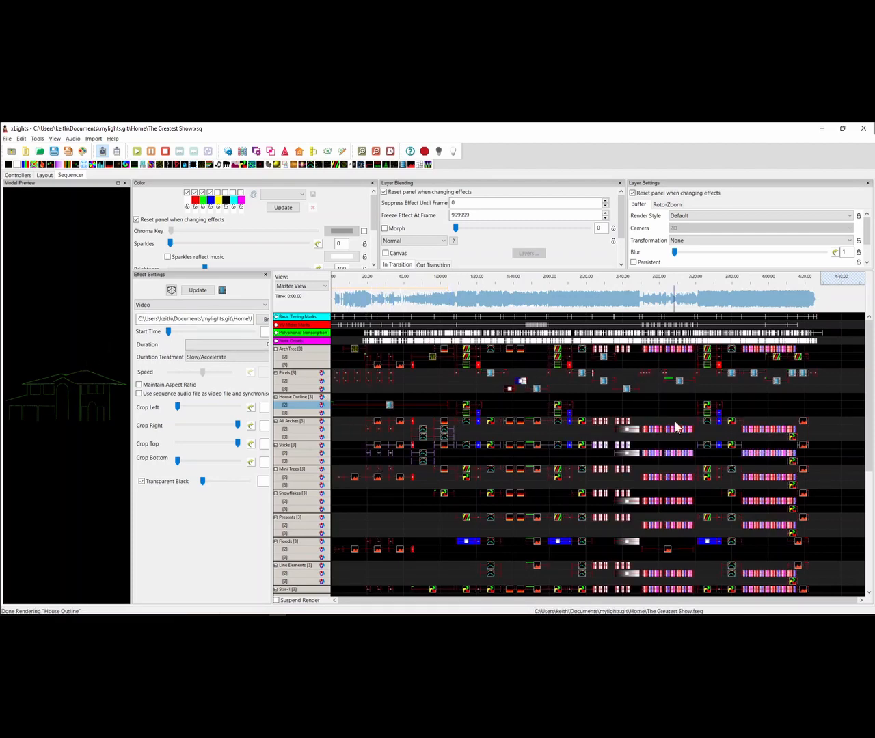
{"action": "right_click", "coordinate": [227, 319]}
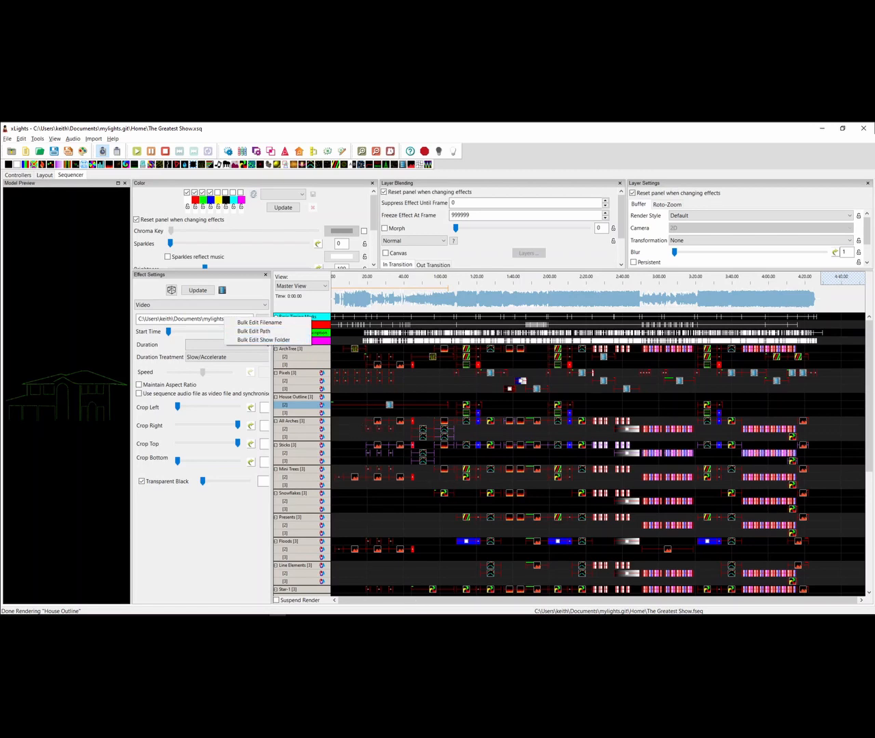
{"action": "key", "text": "Escape"}
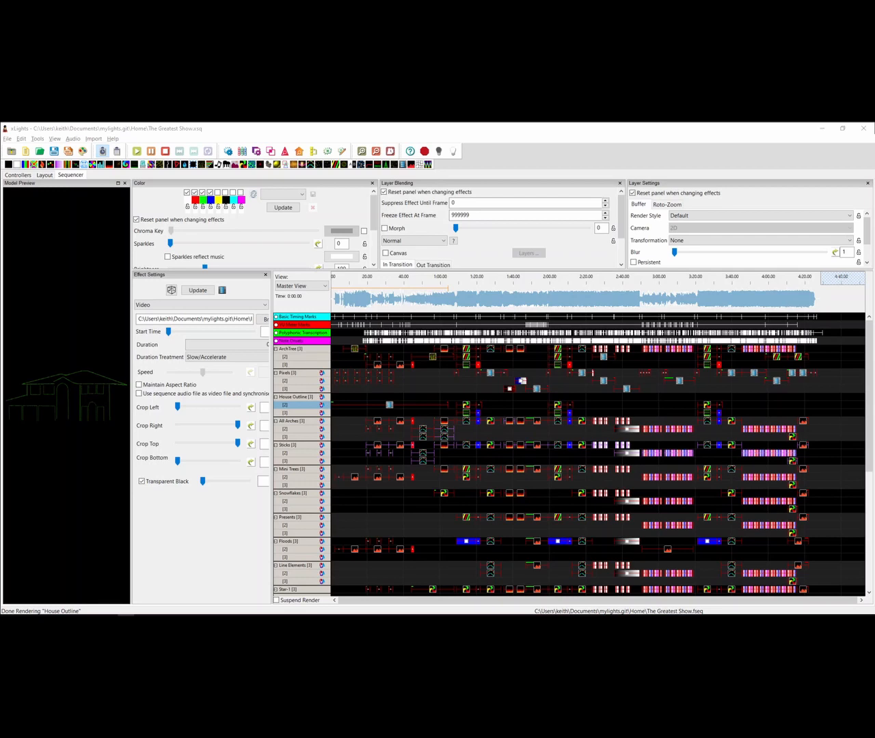
Show the Video Preview window, try widening it, and close it again
{"action": "left_click", "coordinate": [55, 138]}
{"action": "mouse_move", "coordinate": [72, 205]}
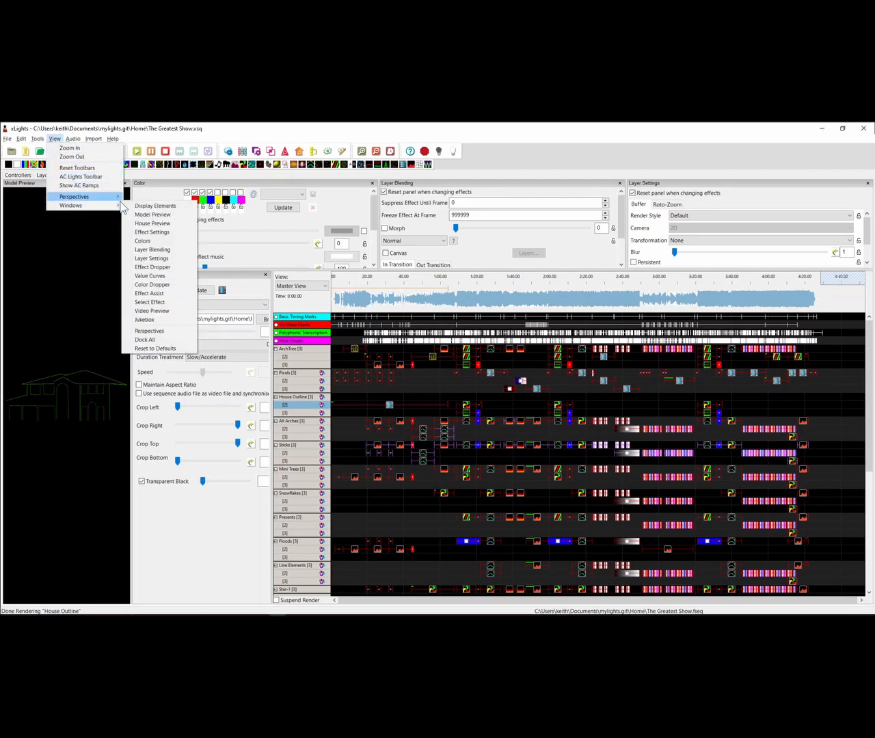
{"action": "left_click", "coordinate": [164, 311]}
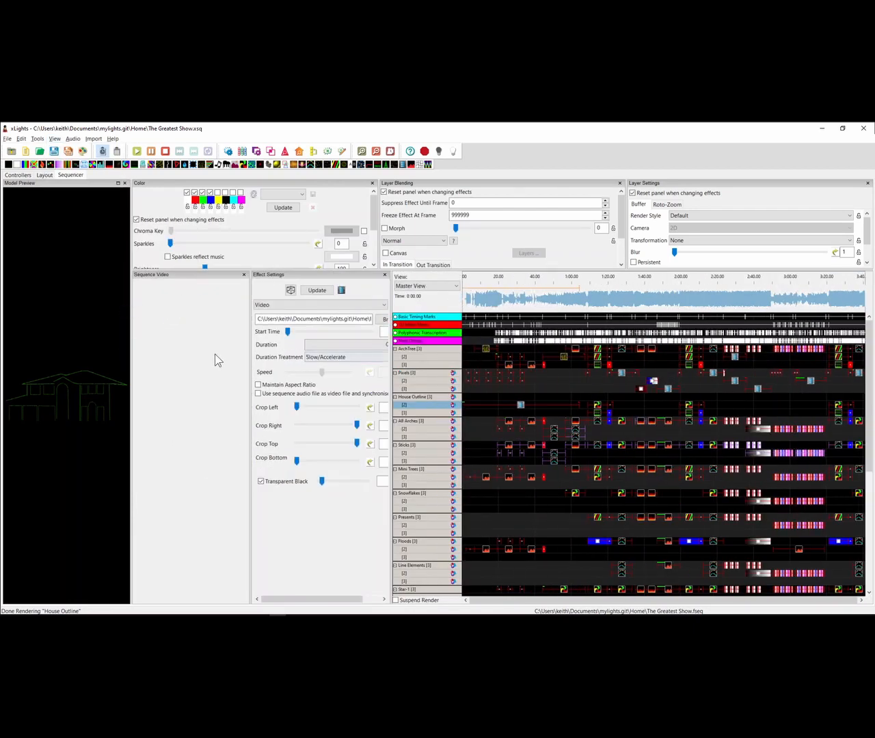
{"action": "left_click_drag", "start_coordinate": [251, 331], "coordinate": [323, 331]}
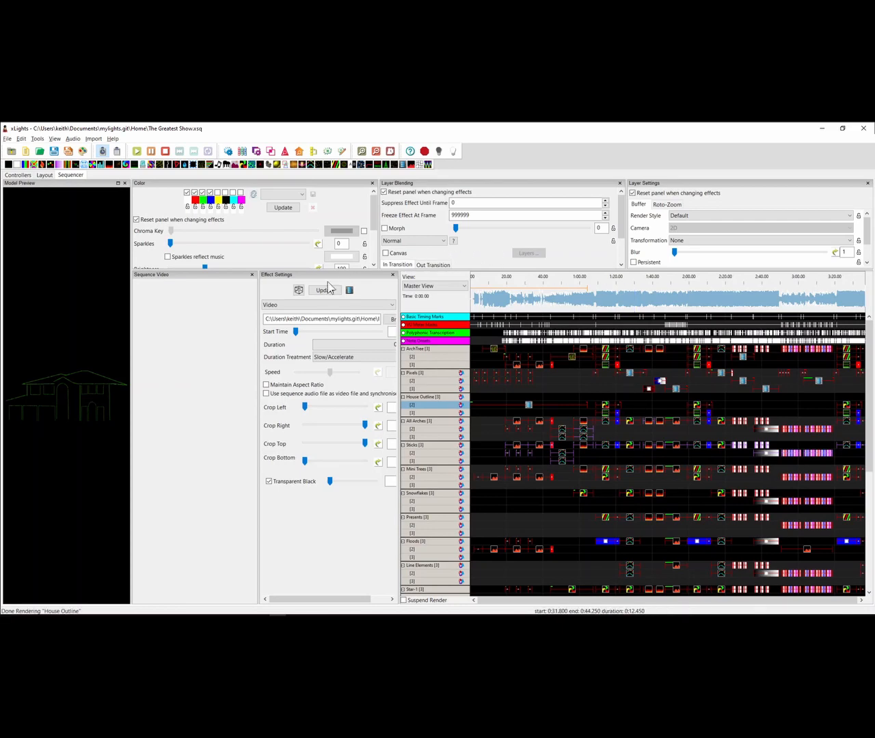
{"action": "left_click", "coordinate": [251, 274]}
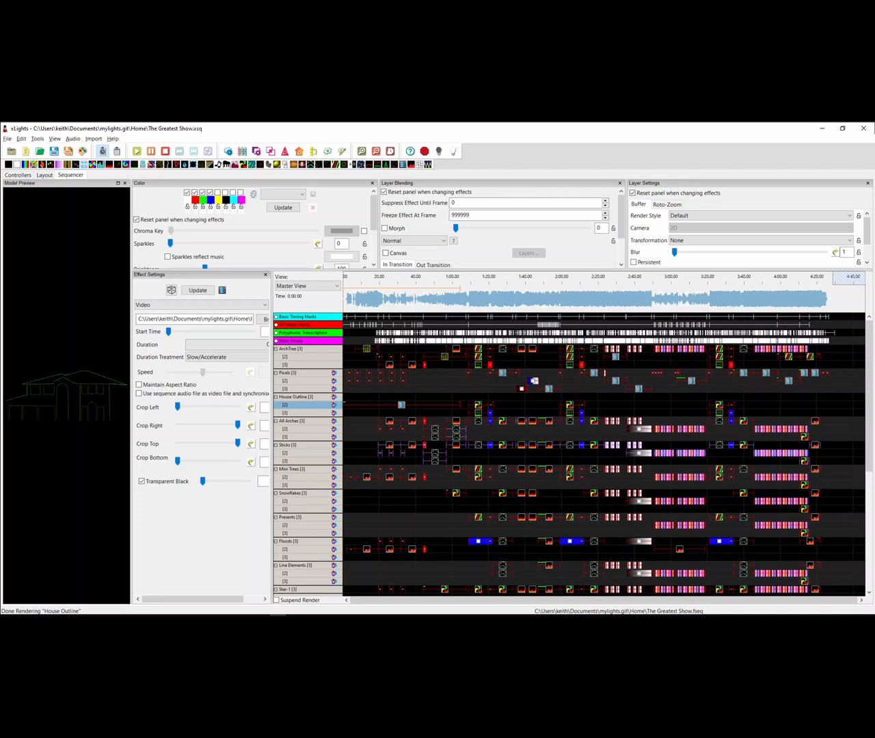
Review the Sequences preferences, including the Media/Resource Directories, and leave without saving changes
{"action": "left_click", "coordinate": [7, 139]}
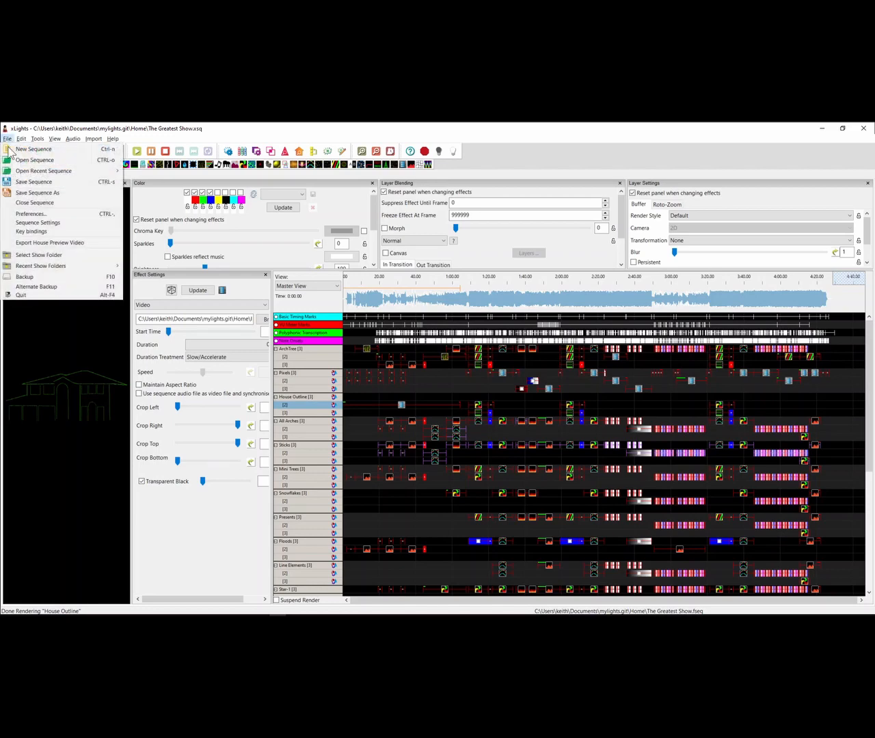
{"action": "left_click", "coordinate": [34, 214]}
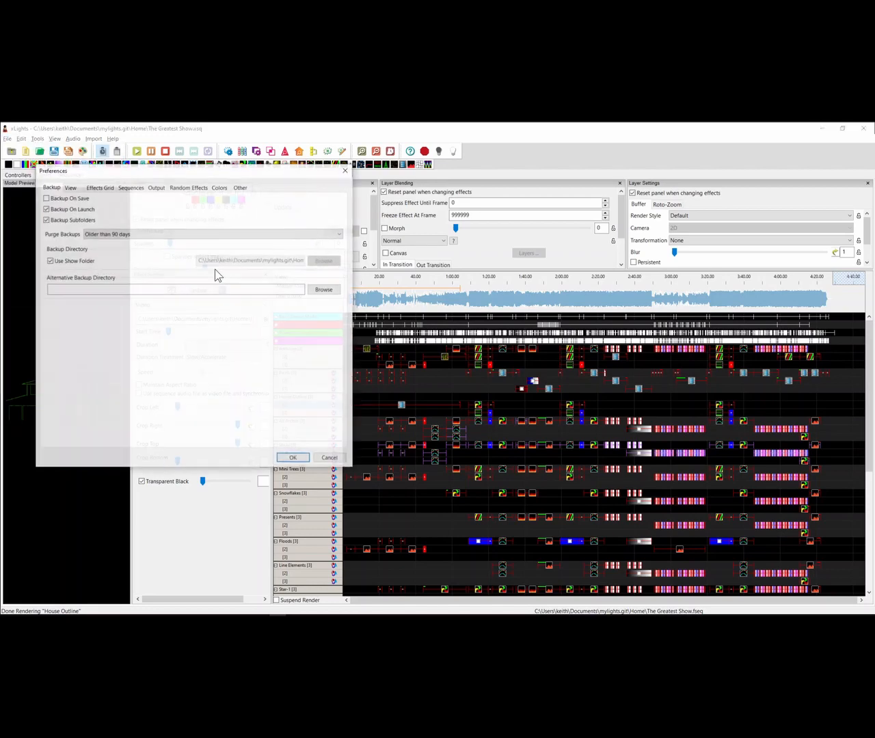
{"action": "left_click", "coordinate": [128, 189]}
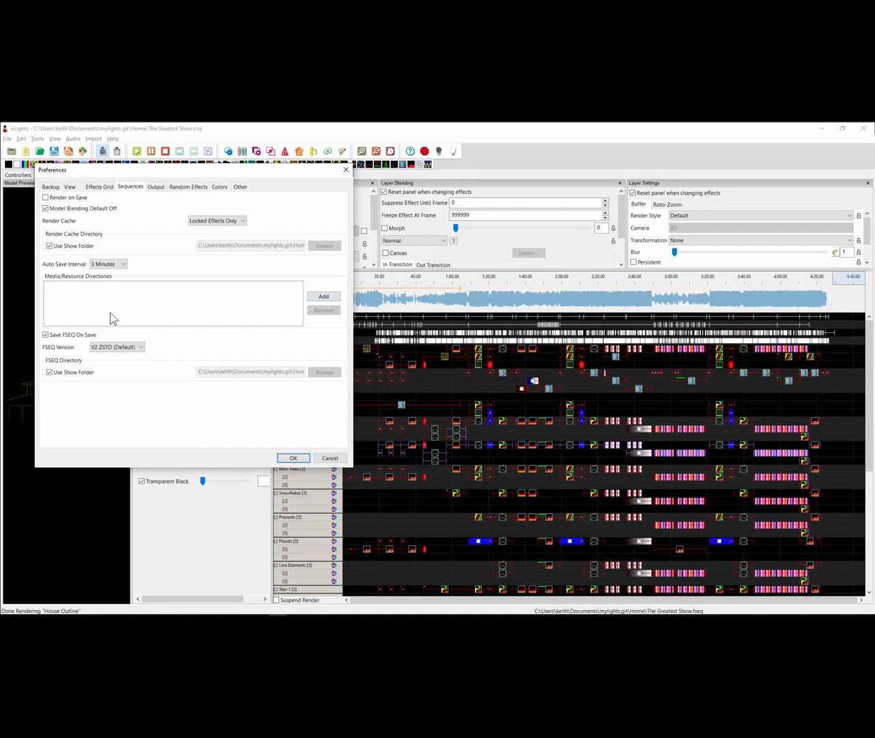
{"action": "left_click", "coordinate": [328, 465]}
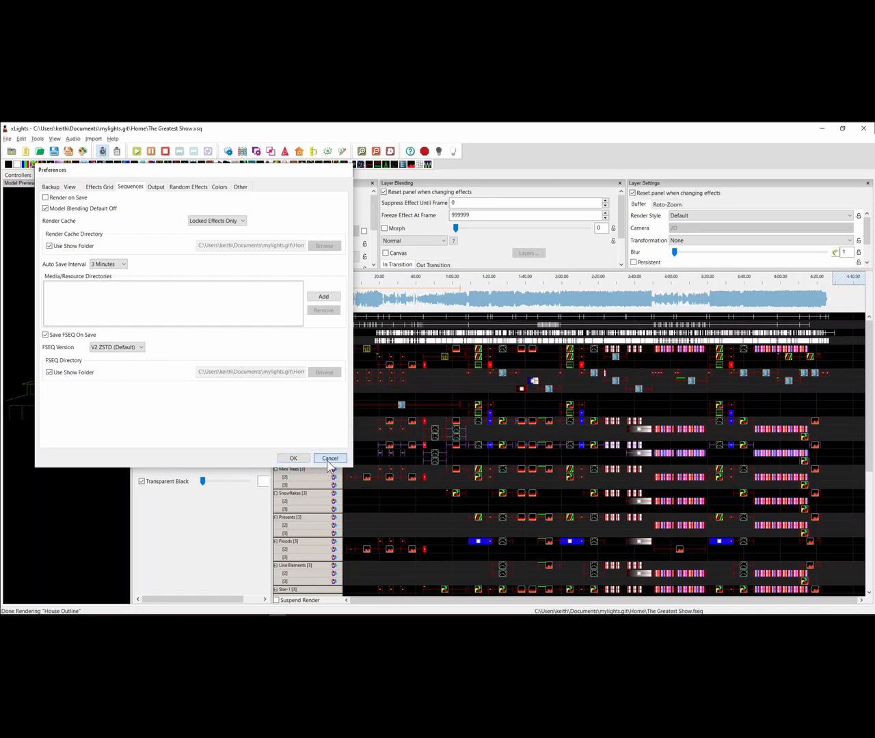
Move the House Preview window over the sequencer, enlarge it to nearly fill the screen, and look up the Export House Preview Video command
{"action": "left_click", "coordinate": [8, 140]}
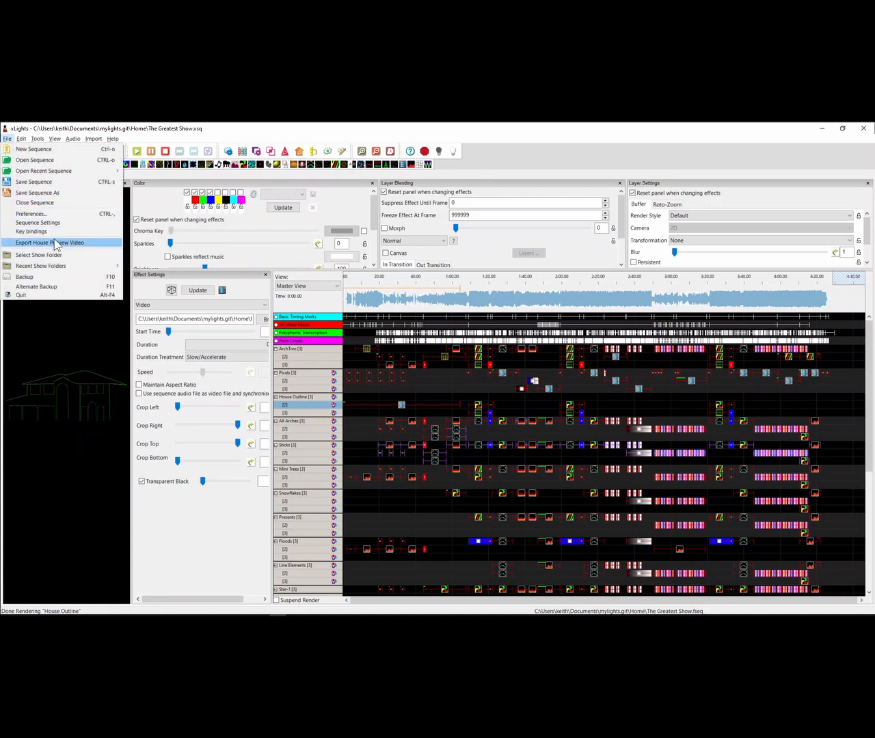
{"action": "left_click", "coordinate": [102, 330]}
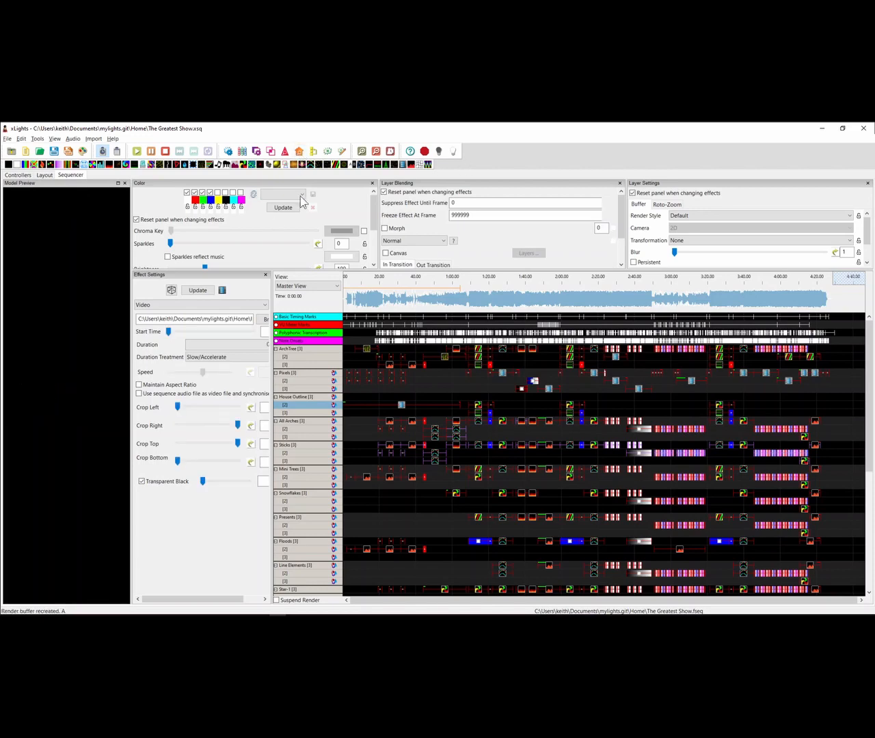
{"action": "left_click_drag", "start_coordinate": [294, 614], "coordinate": [288, 204]}
{"action": "left_click_drag", "start_coordinate": [288, 200], "coordinate": [289, 198]}
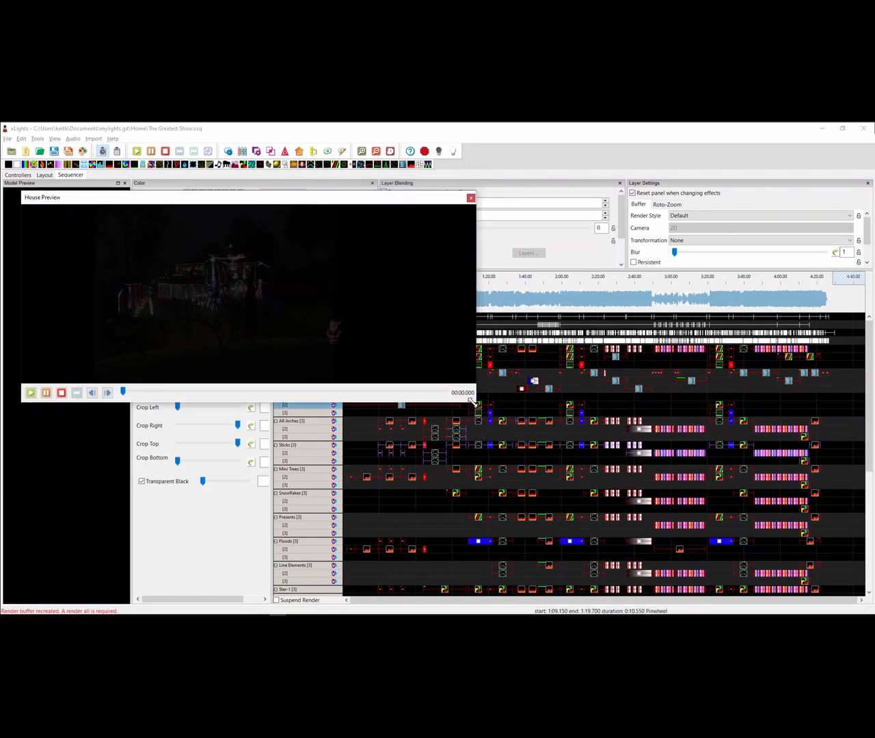
{"action": "left_click_drag", "start_coordinate": [483, 409], "coordinate": [847, 598]}
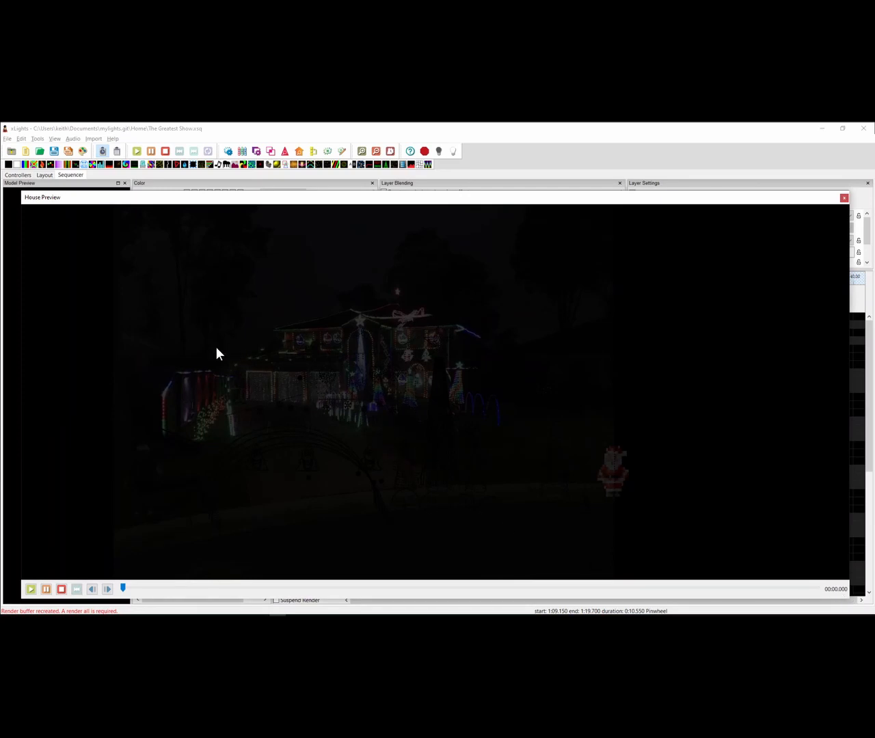
{"action": "left_click", "coordinate": [7, 138]}
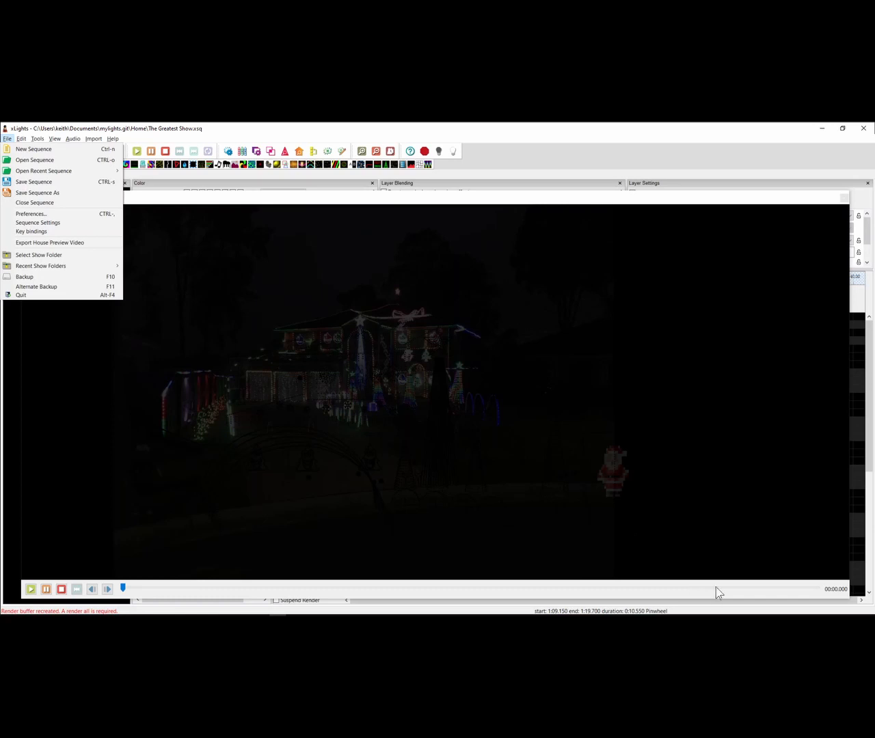
{"action": "left_click", "coordinate": [538, 350]}
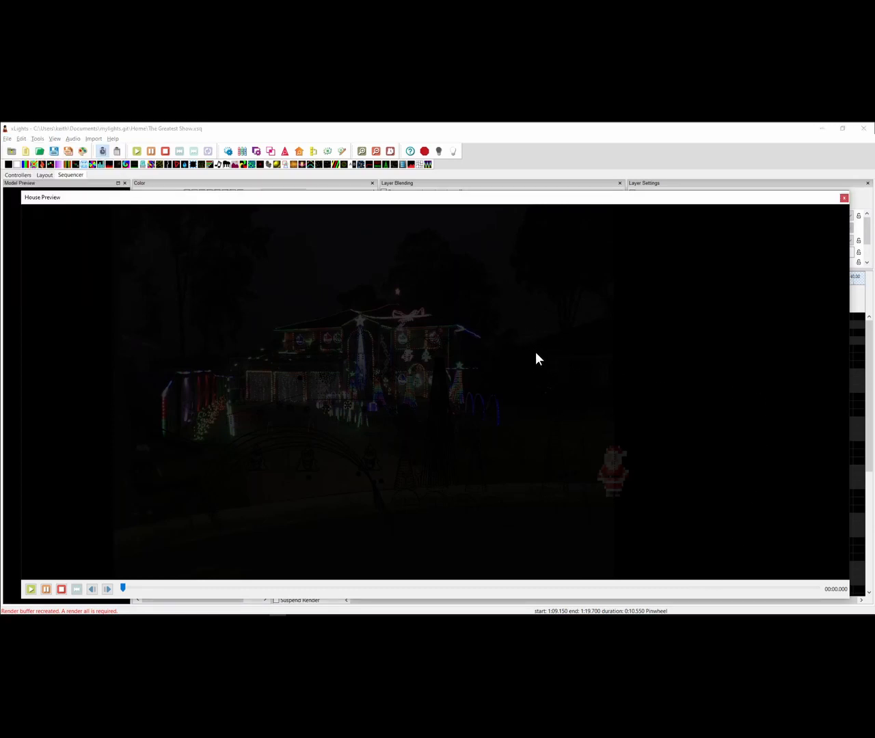
Close the House Preview and look over the pixel port assignments of the F16V3 Indoor controller in its visualiser
{"action": "left_click", "coordinate": [843, 197]}
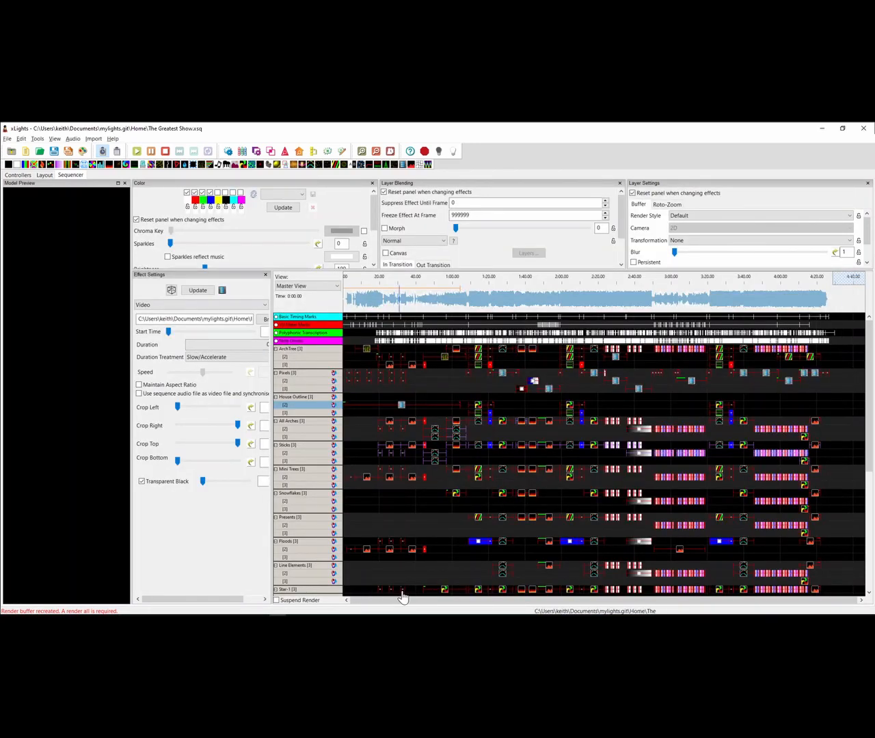
{"action": "left_click", "coordinate": [19, 175]}
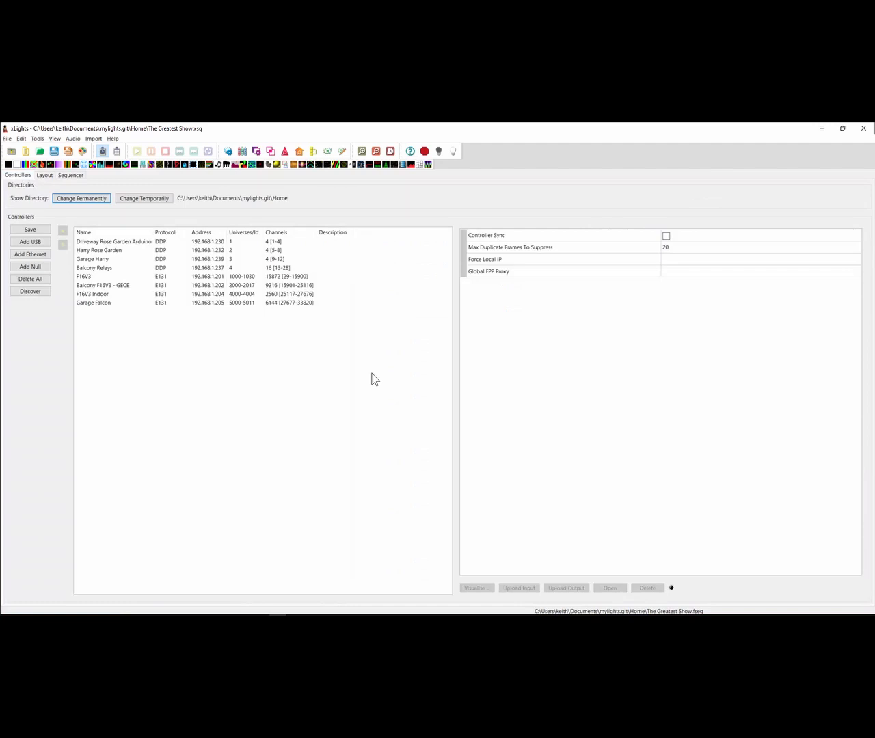
{"action": "left_click", "coordinate": [100, 296]}
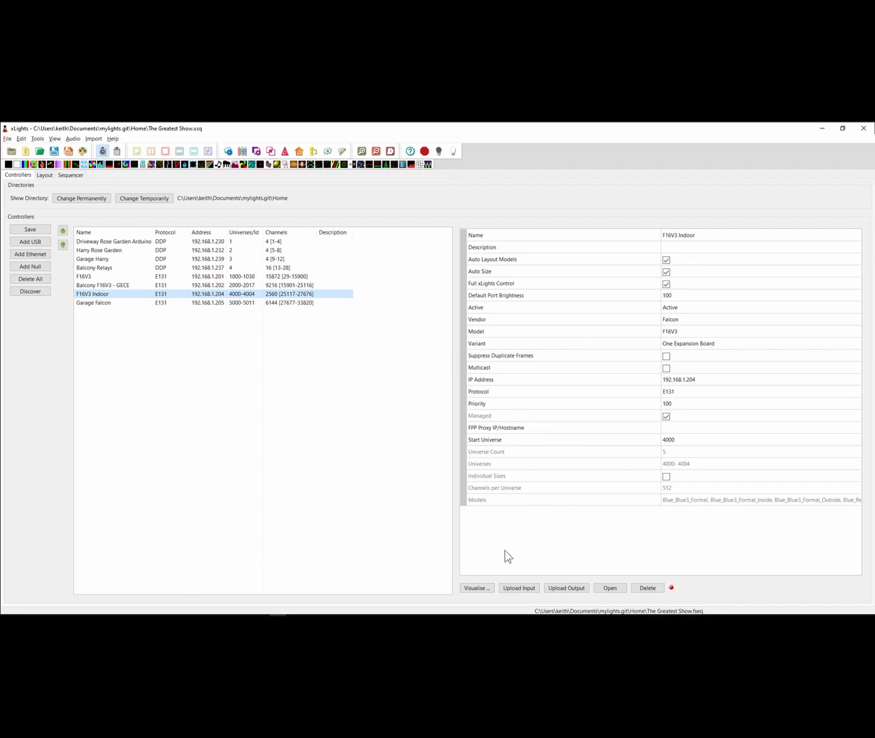
{"action": "left_click", "coordinate": [474, 588]}
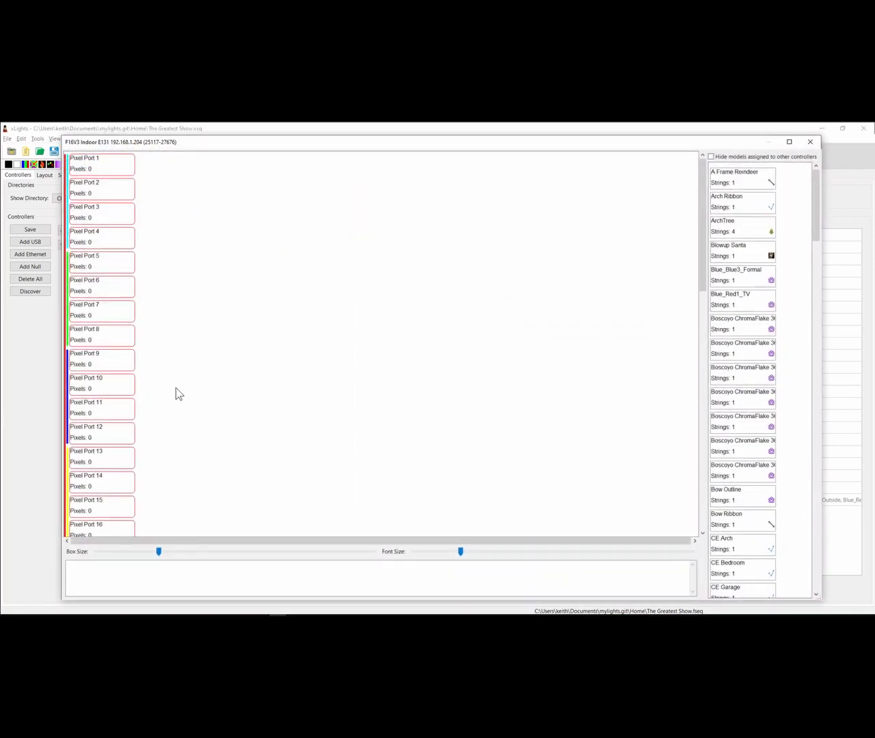
{"action": "scroll", "coordinate": [176, 389], "scroll_direction": "down", "scroll_amount": 10}
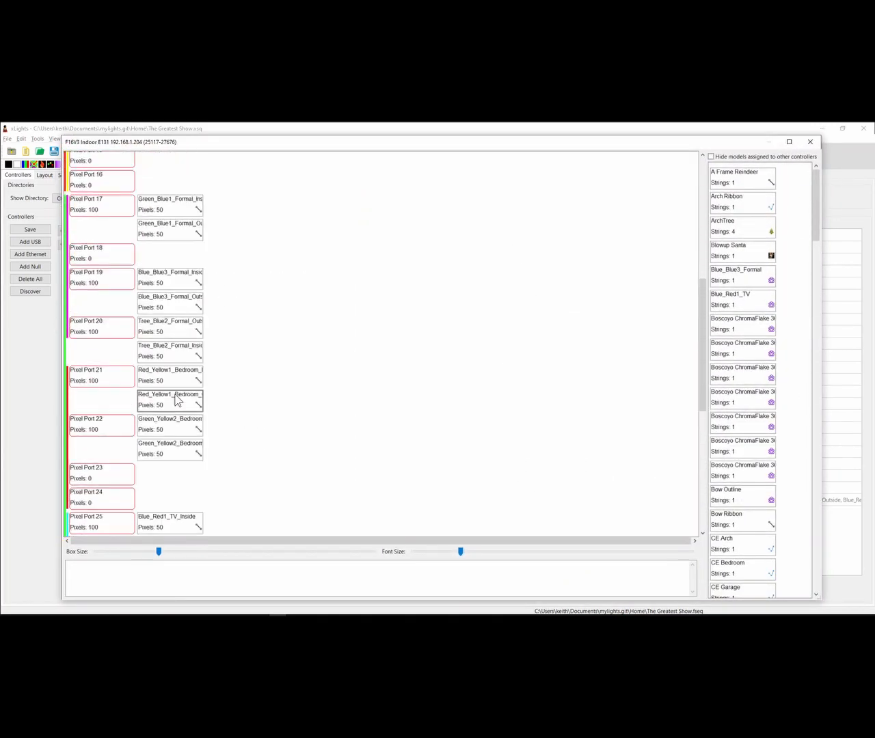
{"action": "scroll", "coordinate": [176, 400], "scroll_direction": "up", "scroll_amount": 10}
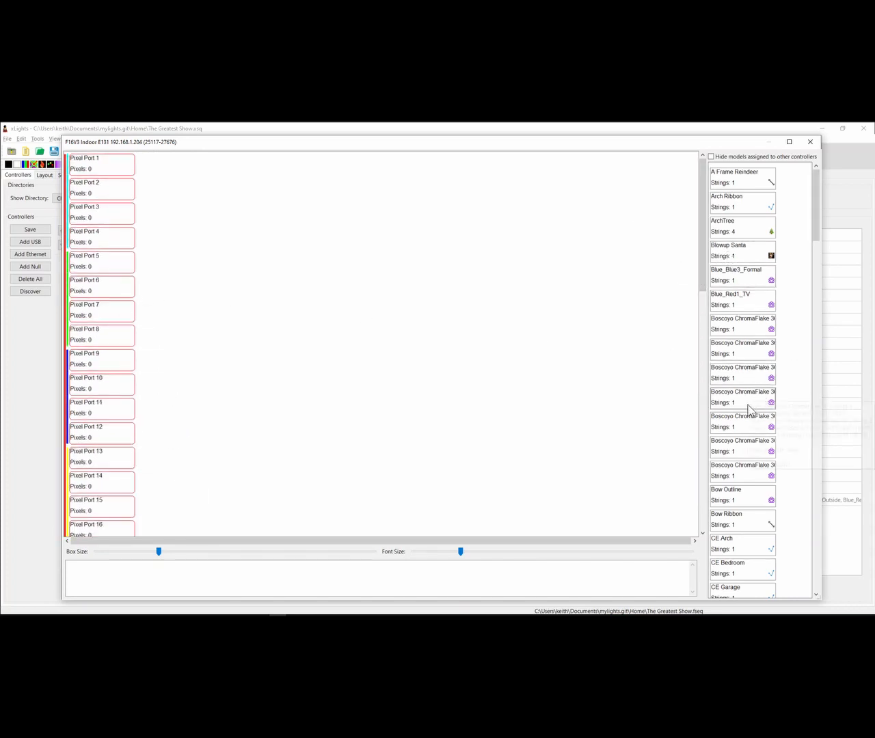
Assign CE Lounge Door, Bow Ribbon, CE Arch, CE Lounge Harry, Driveway Rose Back, the Green_Yellow2 bedroom model and Driveway Arch Back to Pixel Port 7
{"action": "scroll", "coordinate": [733, 441], "scroll_direction": "down", "scroll_amount": 3}
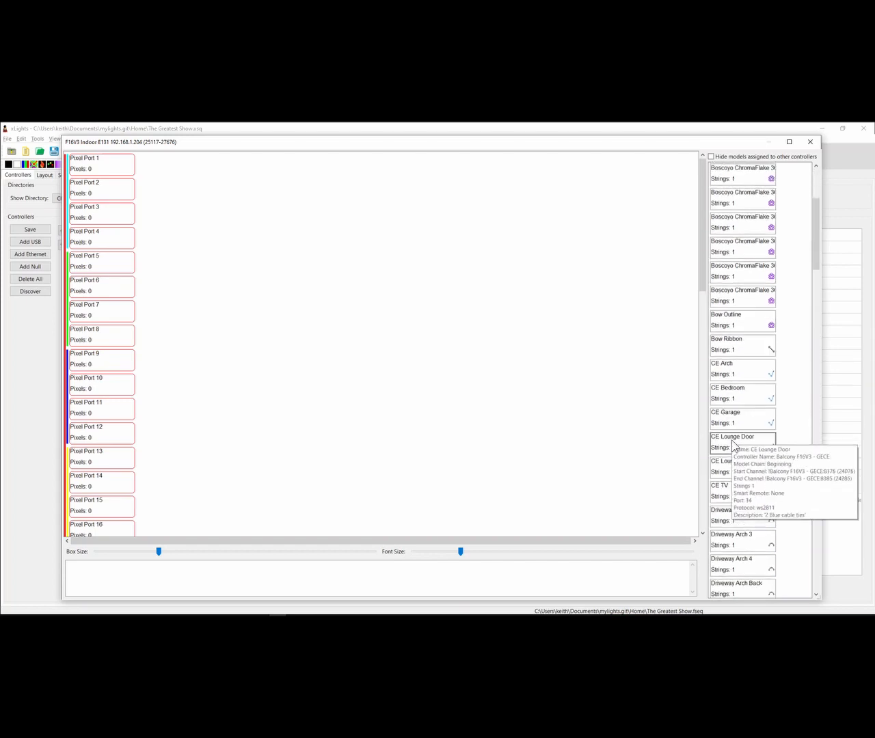
{"action": "left_click_drag", "start_coordinate": [735, 448], "coordinate": [103, 312]}
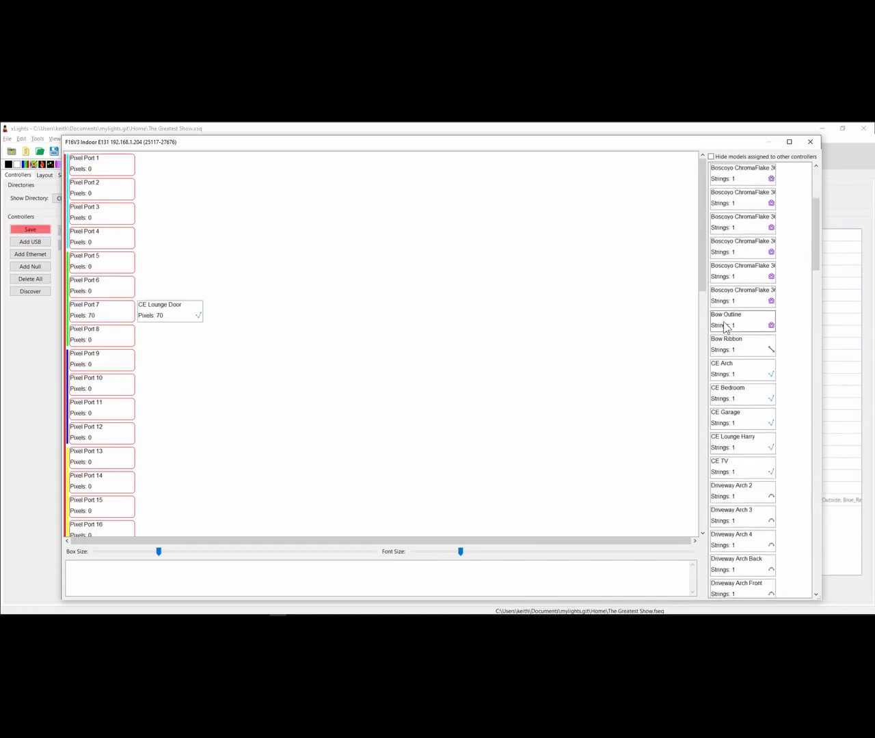
{"action": "left_click_drag", "start_coordinate": [734, 346], "coordinate": [103, 312]}
{"action": "left_click_drag", "start_coordinate": [737, 395], "coordinate": [103, 312]}
{"action": "left_click_drag", "start_coordinate": [721, 492], "coordinate": [103, 311]}
{"action": "left_click_drag", "start_coordinate": [735, 516], "coordinate": [102, 311]}
{"action": "scroll", "coordinate": [786, 554], "scroll_direction": "down", "scroll_amount": 5}
{"action": "left_click_drag", "start_coordinate": [737, 566], "coordinate": [103, 312]}
{"action": "scroll", "coordinate": [649, 452], "scroll_direction": "down", "scroll_amount": 1}
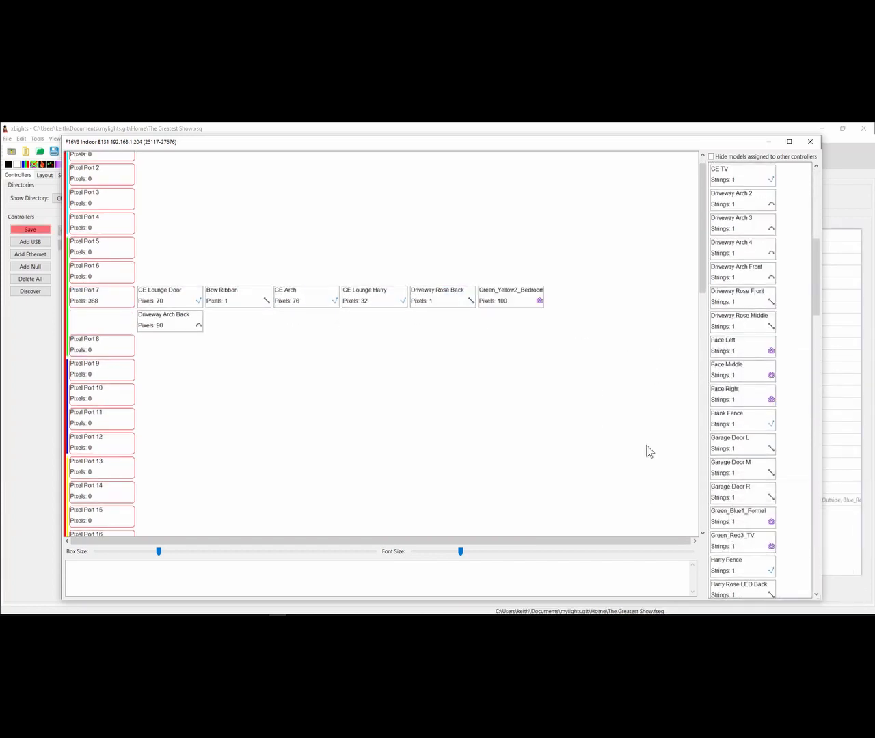
Assign the Matrix strings to Pixel Ports 6 to 8 and add Mini Tree 2 to Pixel Port 7
{"action": "scroll", "coordinate": [738, 462], "scroll_direction": "down", "scroll_amount": 5}
{"action": "left_click_drag", "start_coordinate": [738, 463], "coordinate": [103, 271]}
{"action": "scroll", "coordinate": [384, 516], "scroll_direction": "down", "scroll_amount": 1}
{"action": "left_click_drag", "start_coordinate": [736, 530], "coordinate": [265, 354]}
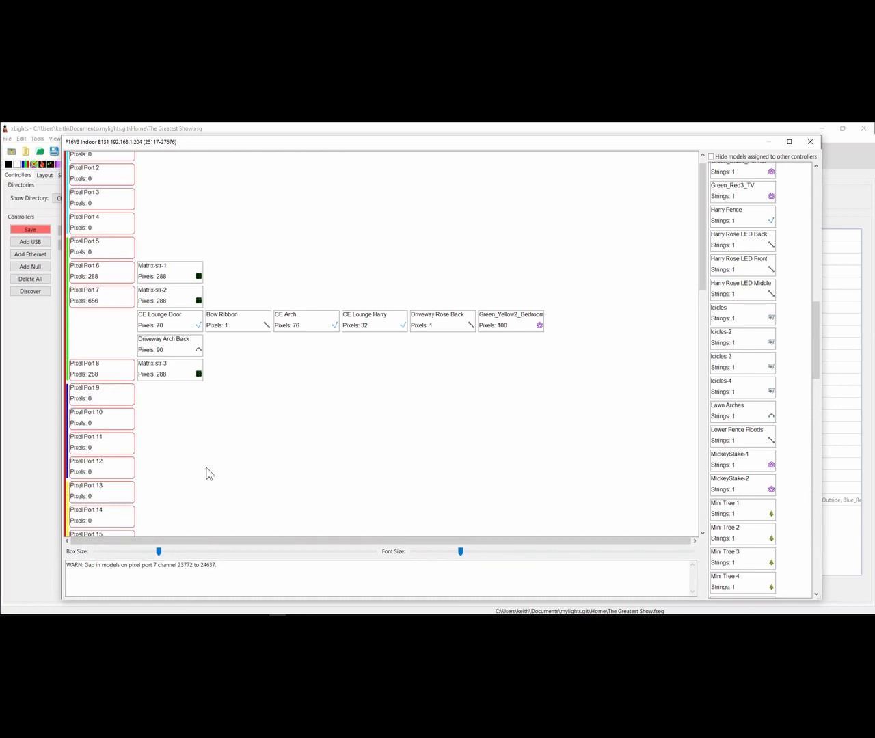
{"action": "left_click_drag", "start_coordinate": [727, 538], "coordinate": [188, 349]}
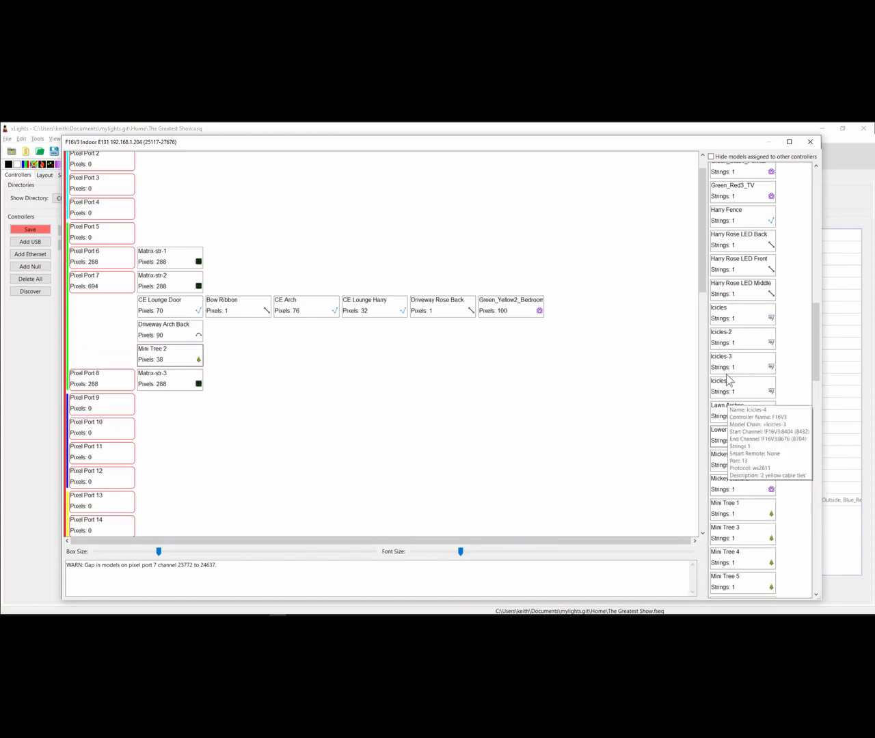
Add Mini Tree 10 and Present-1 through Present-4 to the models on Pixel Port 7
{"action": "scroll", "coordinate": [738, 383], "scroll_direction": "down", "scroll_amount": 5}
{"action": "left_click_drag", "start_coordinate": [738, 471], "coordinate": [193, 354]}
{"action": "left_click_drag", "start_coordinate": [738, 468], "coordinate": [246, 342]}
{"action": "left_click_drag", "start_coordinate": [738, 398], "coordinate": [246, 362]}
{"action": "left_click_drag", "start_coordinate": [737, 402], "coordinate": [307, 362]}
{"action": "left_click_drag", "start_coordinate": [736, 401], "coordinate": [307, 362]}
{"action": "scroll", "coordinate": [261, 512], "scroll_direction": "down", "scroll_amount": 1}
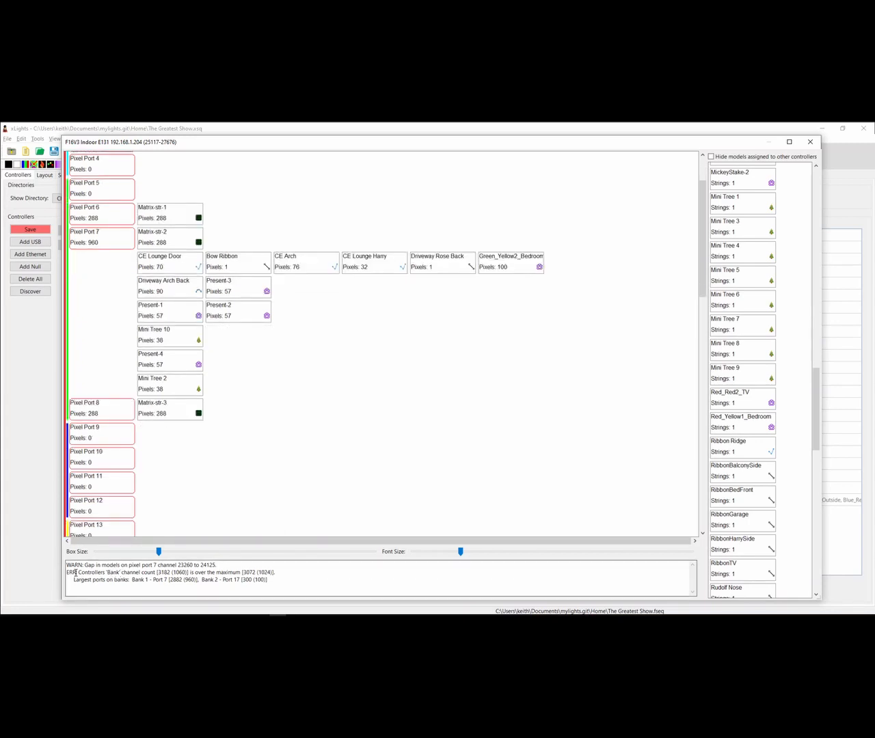
Examine the bank channel count error and the largest port listed for each bank, and close the visualiser
{"action": "left_click_drag", "start_coordinate": [75, 573], "coordinate": [181, 573]}
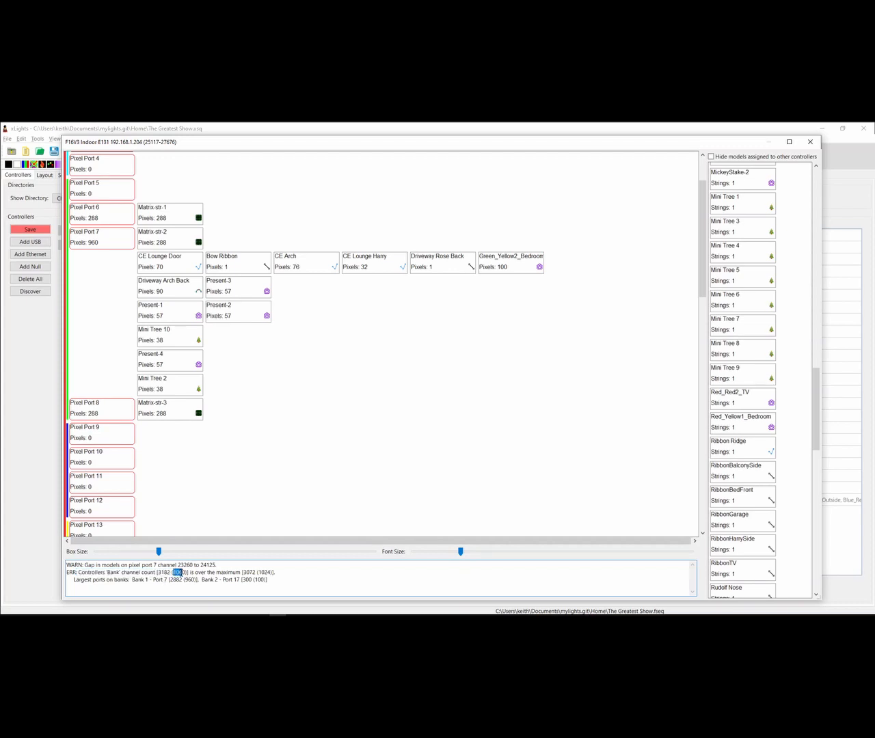
{"action": "left_click", "coordinate": [265, 572]}
{"action": "left_click_drag", "start_coordinate": [148, 580], "coordinate": [186, 580]}
{"action": "scroll", "coordinate": [225, 454], "scroll_direction": "down", "scroll_amount": 10}
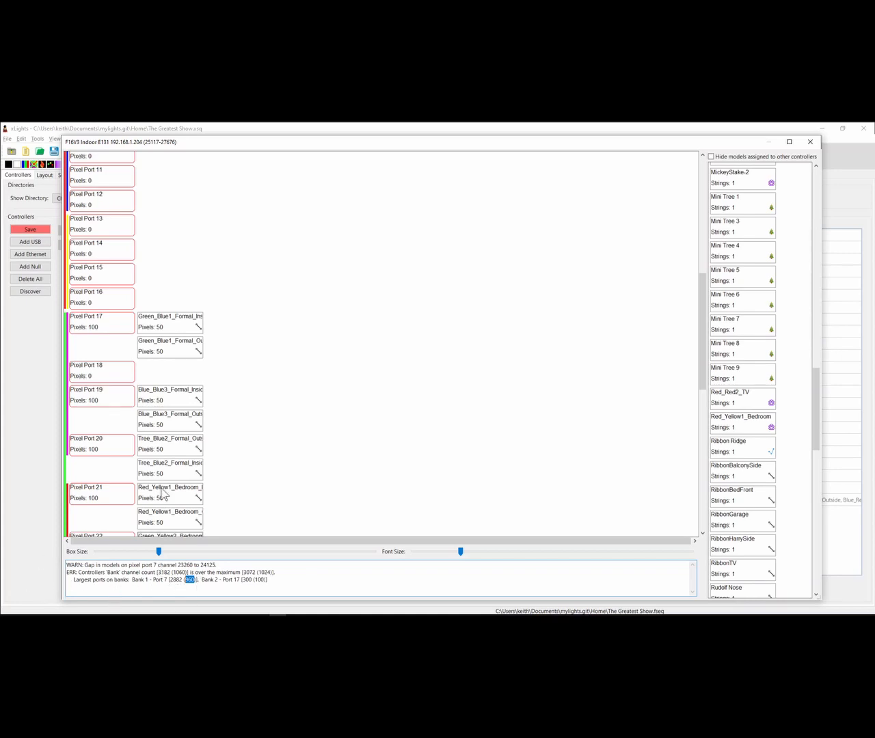
{"action": "scroll", "coordinate": [181, 488], "scroll_direction": "up", "scroll_amount": 5}
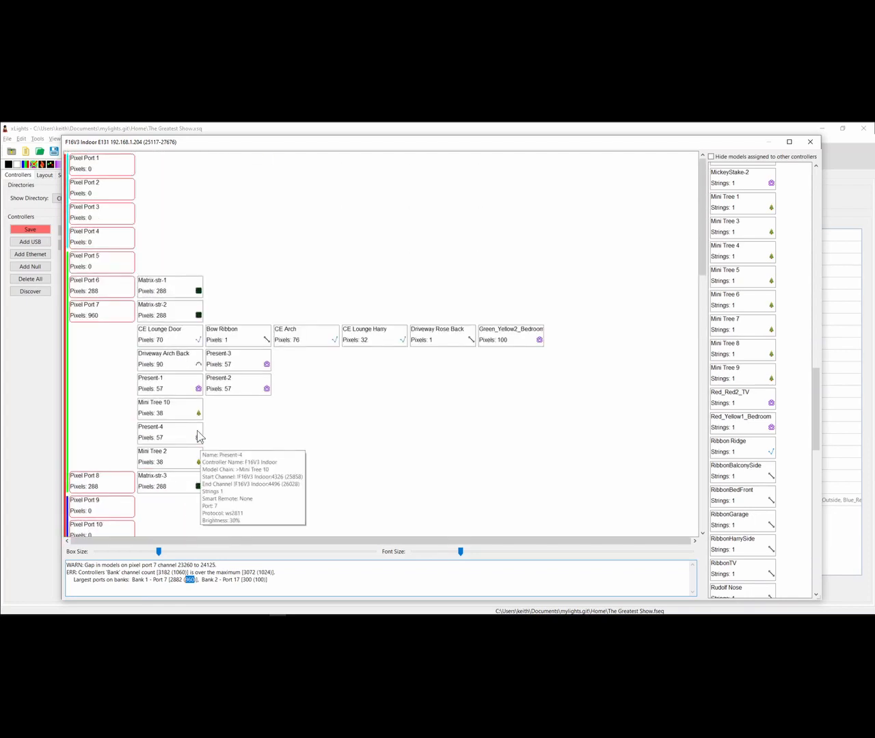
{"action": "left_click", "coordinate": [809, 141]}
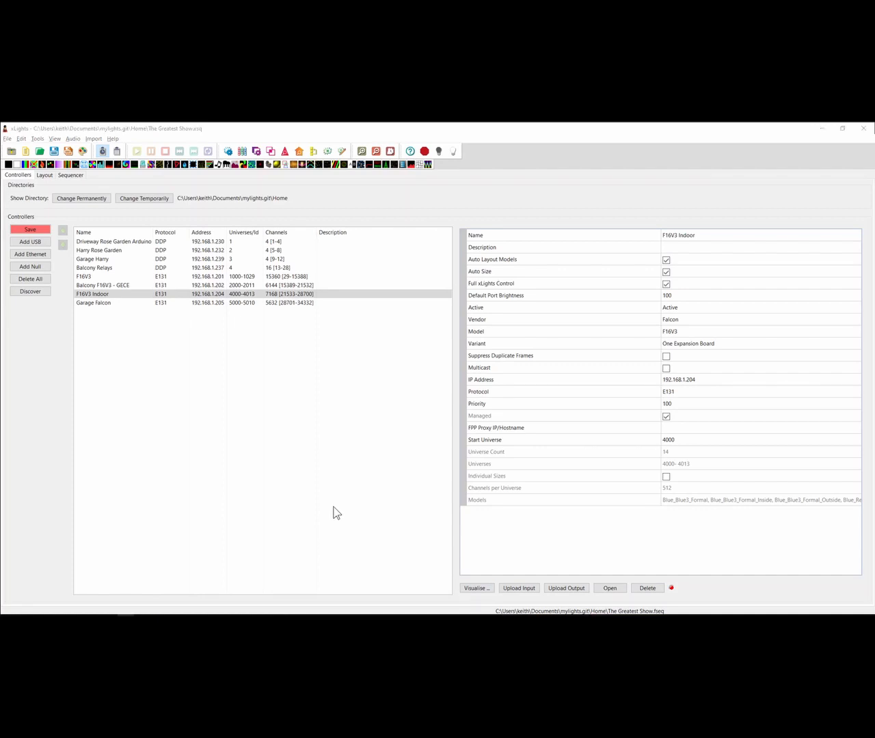
Create a new sequence with the default settings, discarding the unsaved changes of the open sequence
{"action": "key", "text": "alt"}
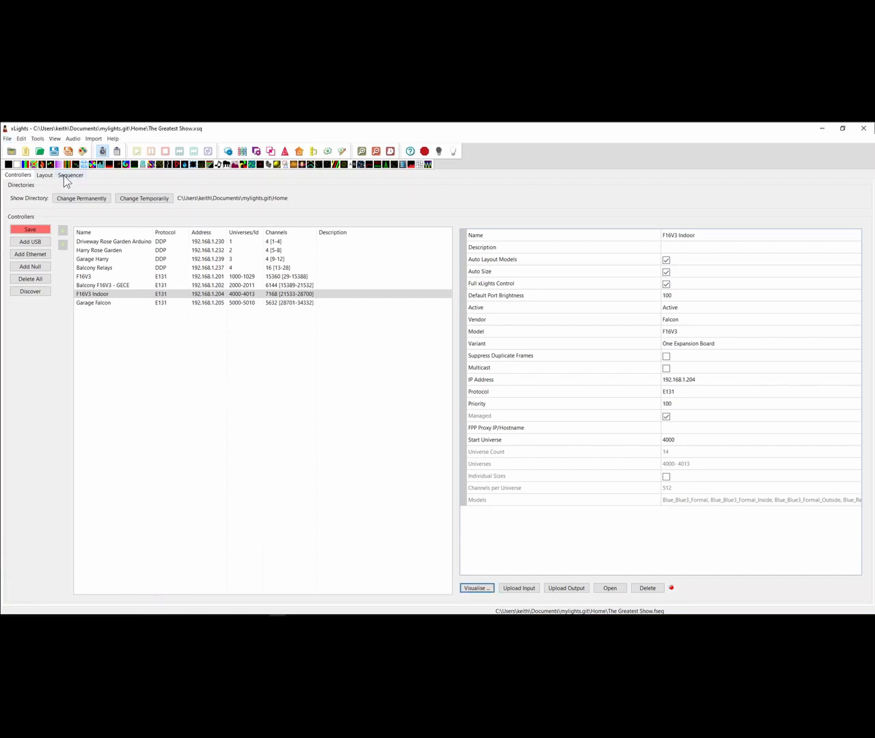
{"action": "left_click", "coordinate": [25, 151]}
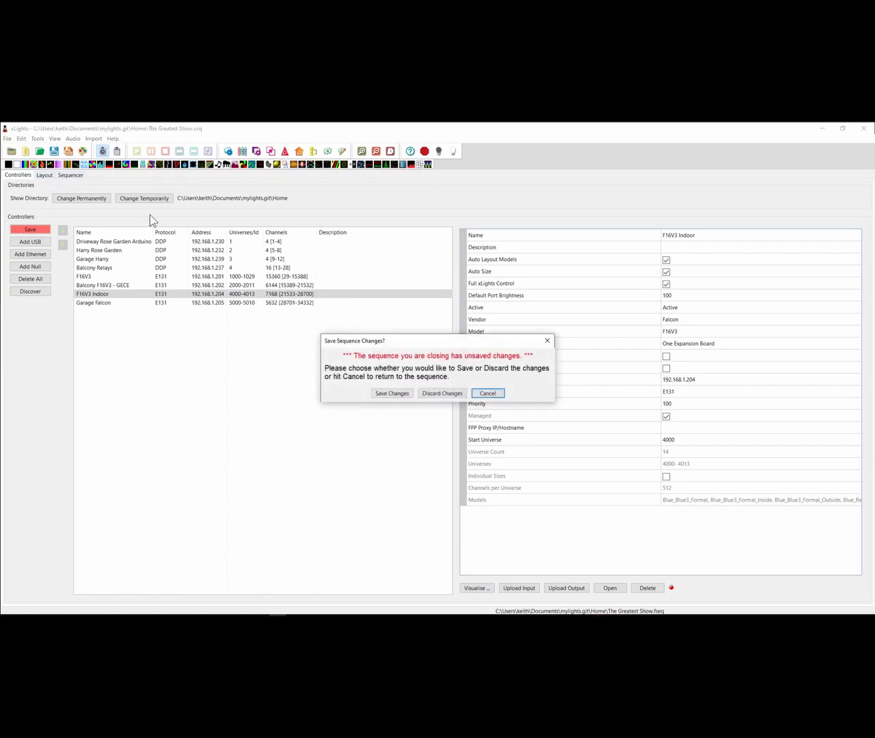
{"action": "left_click", "coordinate": [444, 393]}
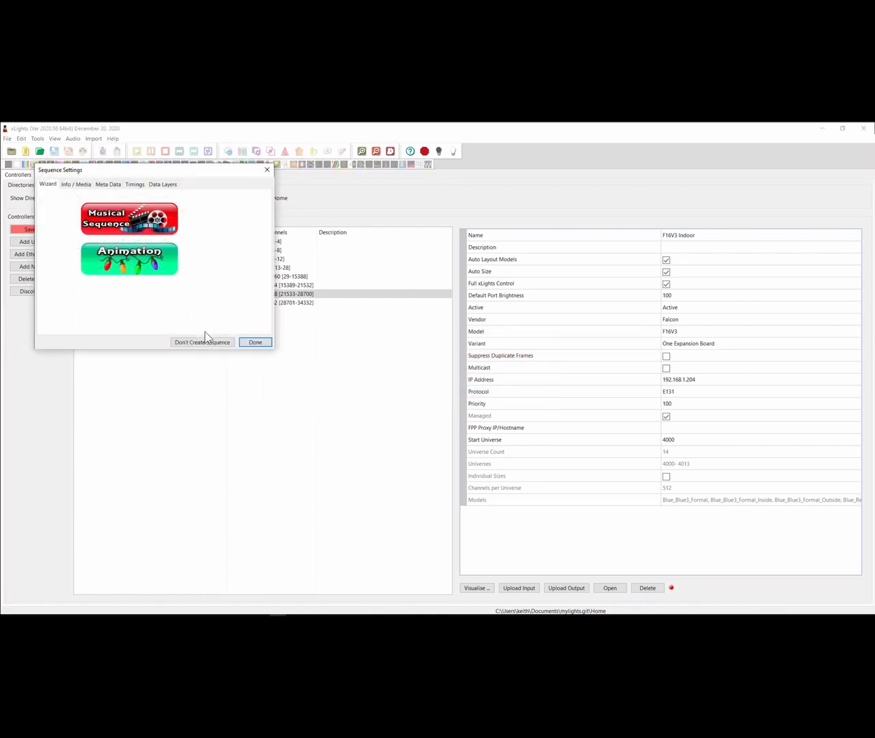
{"action": "left_click", "coordinate": [254, 342]}
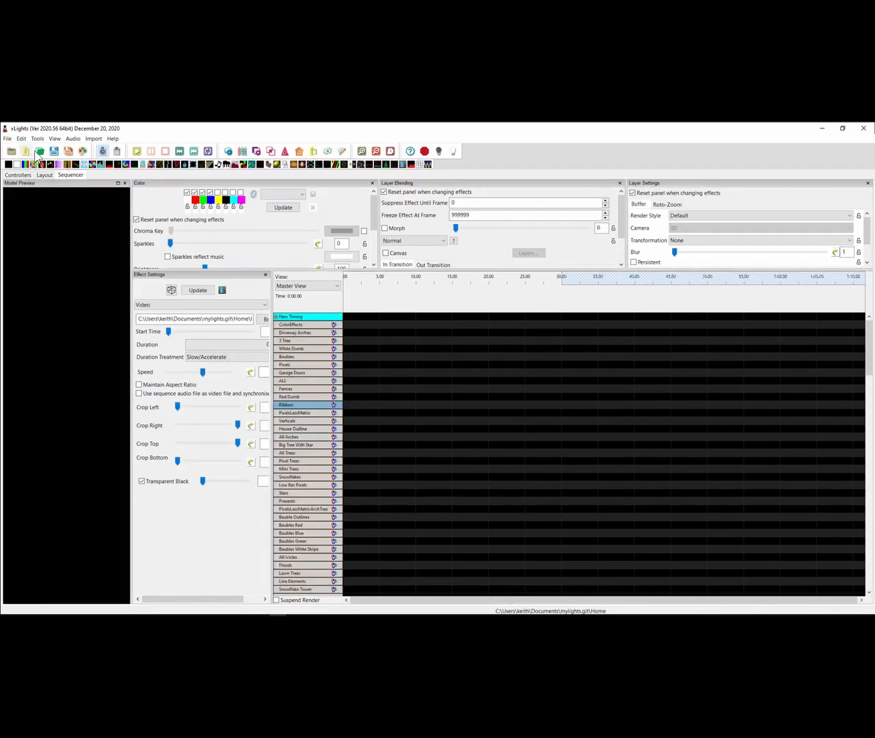
Search Documents for *.loredit and load "2019 Final TSO - Wizards In Winter.loredit" into the effect import's channel mapping
{"action": "left_click", "coordinate": [94, 139]}
{"action": "left_click", "coordinate": [102, 148]}
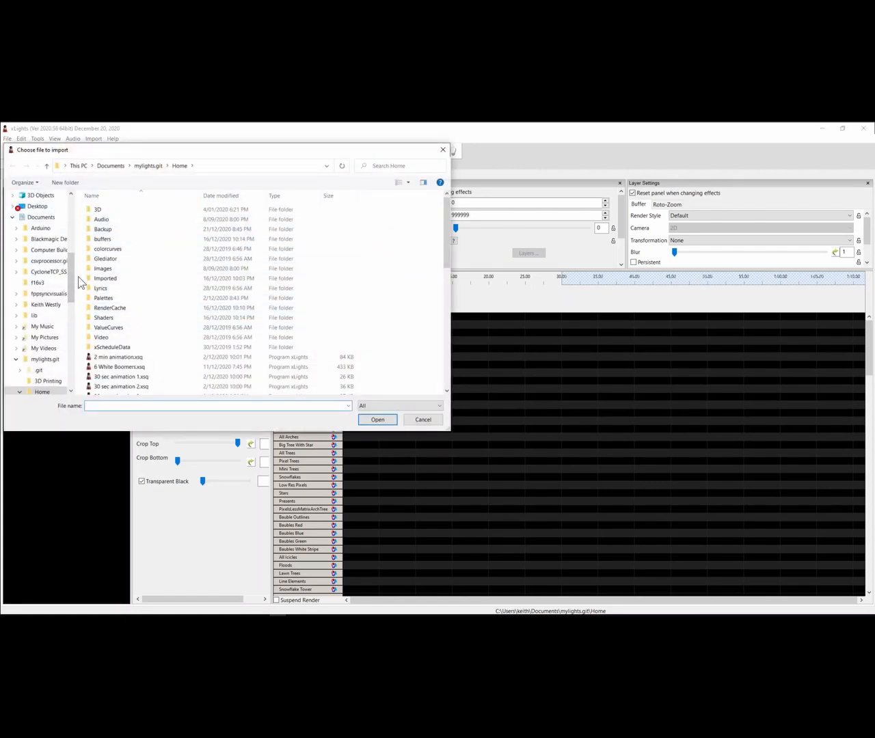
{"action": "scroll", "coordinate": [64, 249], "scroll_direction": "up", "scroll_amount": 5}
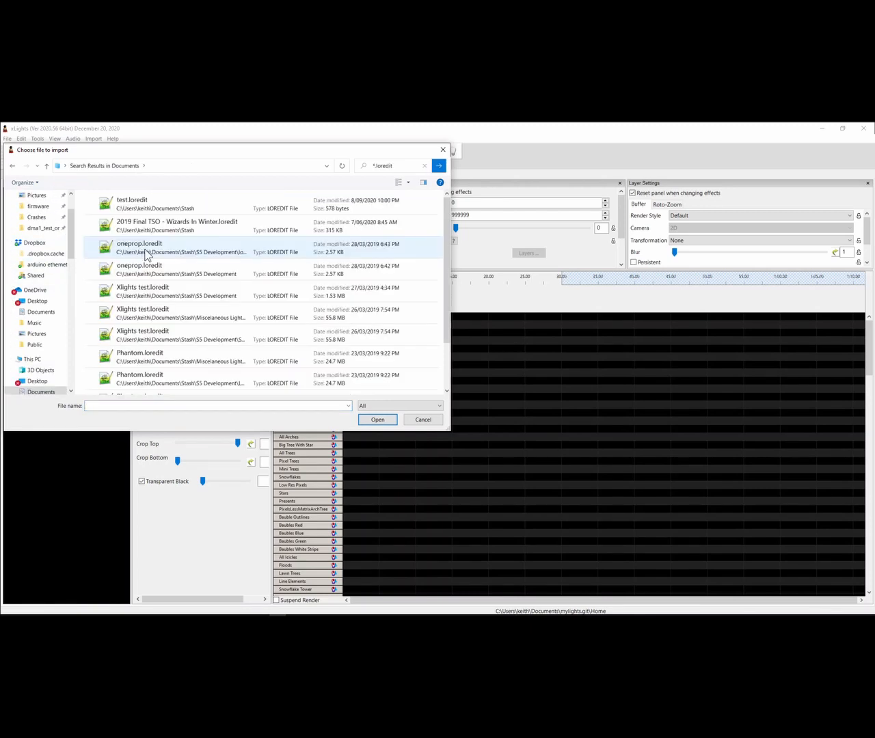
{"action": "double_click", "coordinate": [150, 226]}
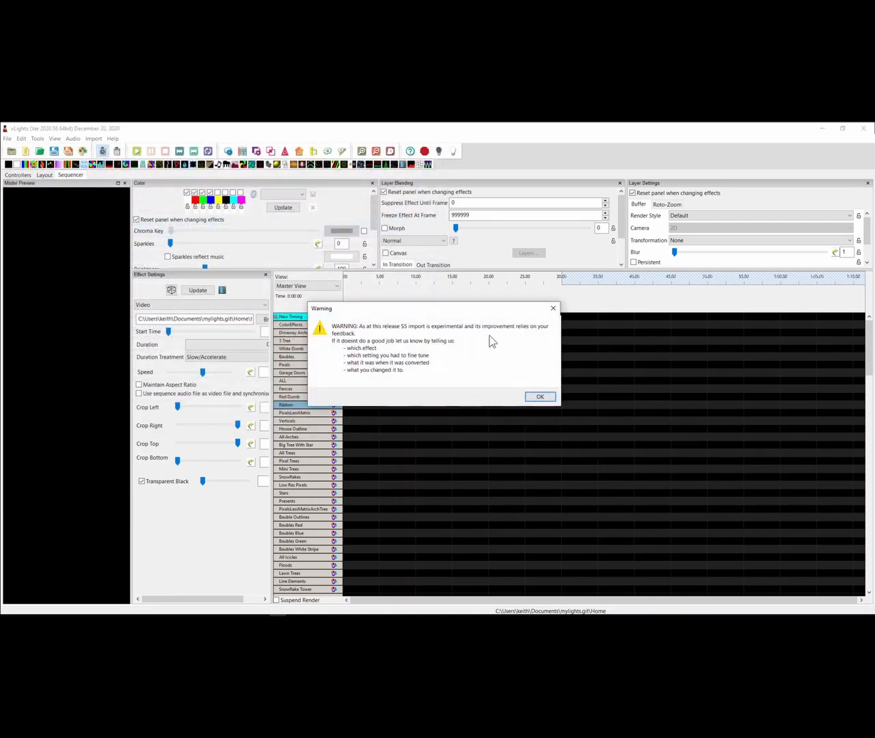
{"action": "left_click", "coordinate": [541, 397]}
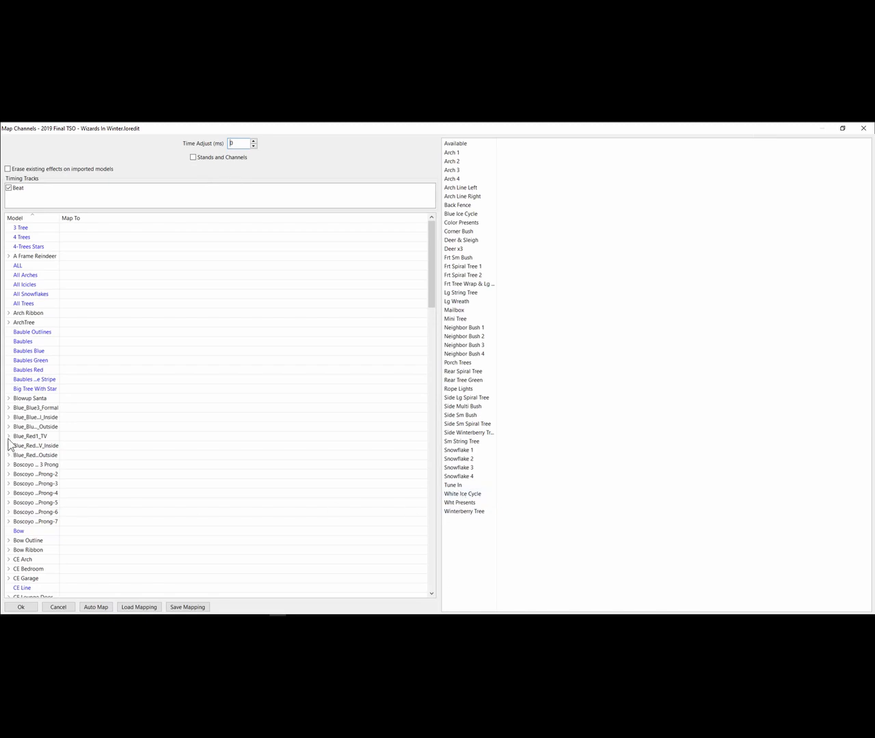
Examine the slices and strands under ArchTree in the channel mapping and leave without mapping any effects
{"action": "left_click", "coordinate": [8, 322]}
{"action": "scroll", "coordinate": [33, 468], "scroll_direction": "down", "scroll_amount": 2}
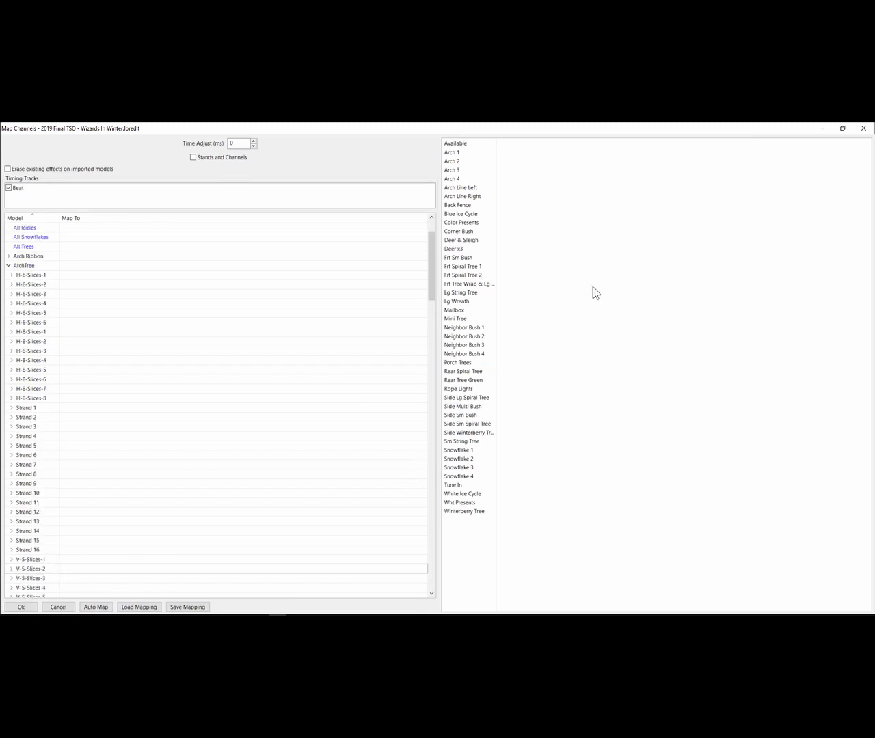
{"action": "left_click", "coordinate": [863, 128]}
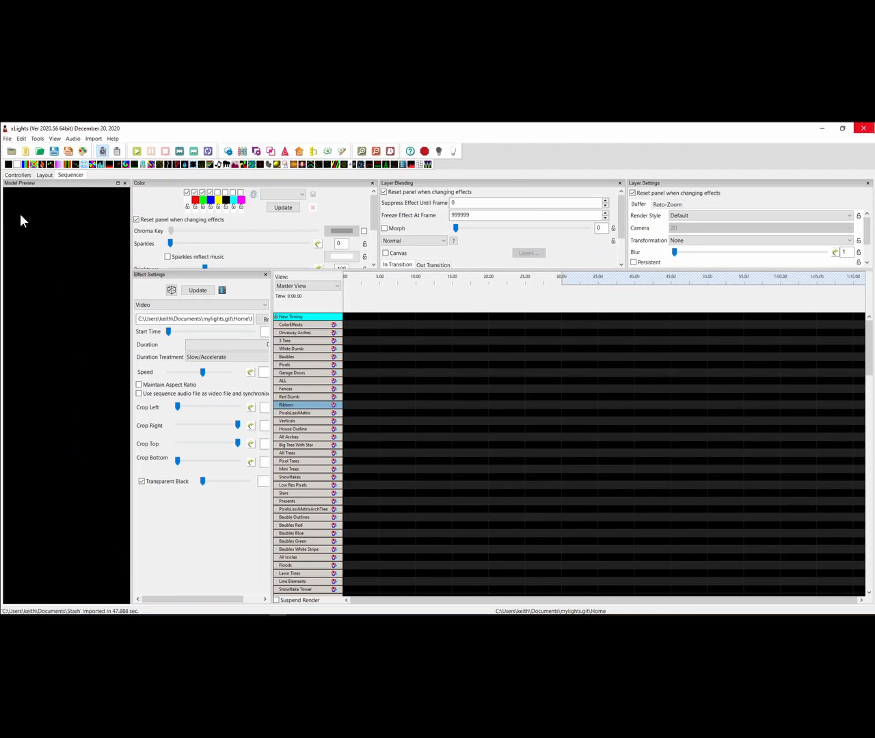
Discard the current sequence, view the audio file types offered for a new musical sequence, and leave without creating it
{"action": "left_click", "coordinate": [25, 152]}
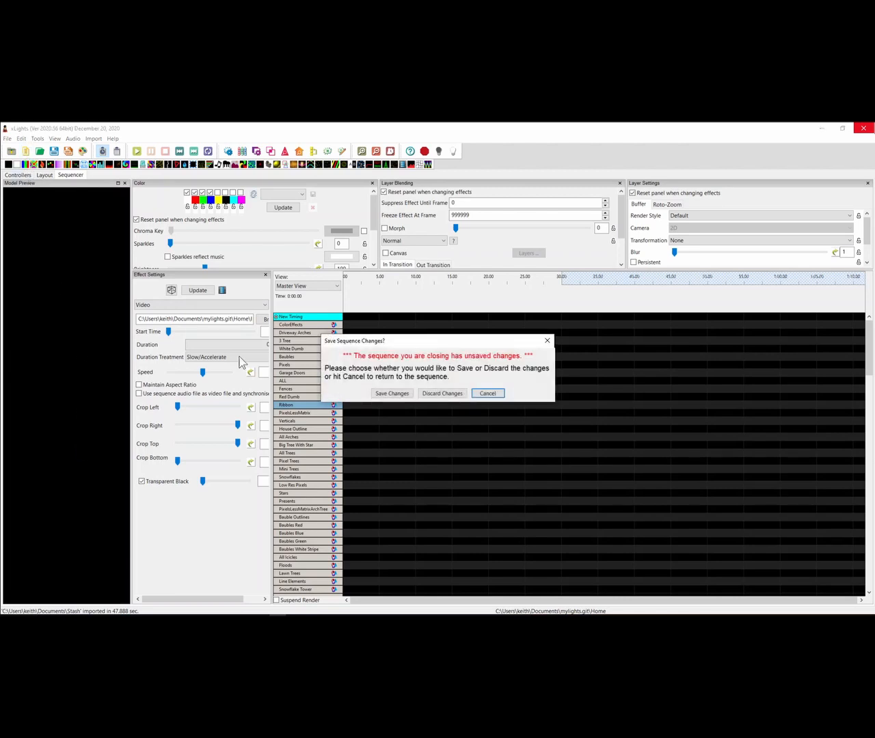
{"action": "left_click", "coordinate": [447, 397]}
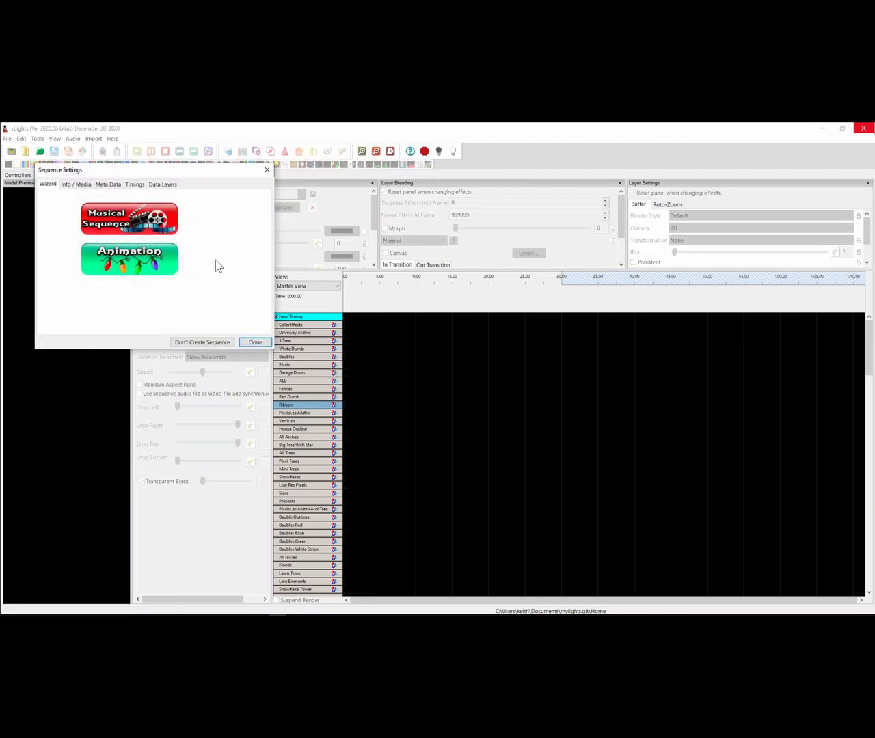
{"action": "left_click", "coordinate": [159, 230]}
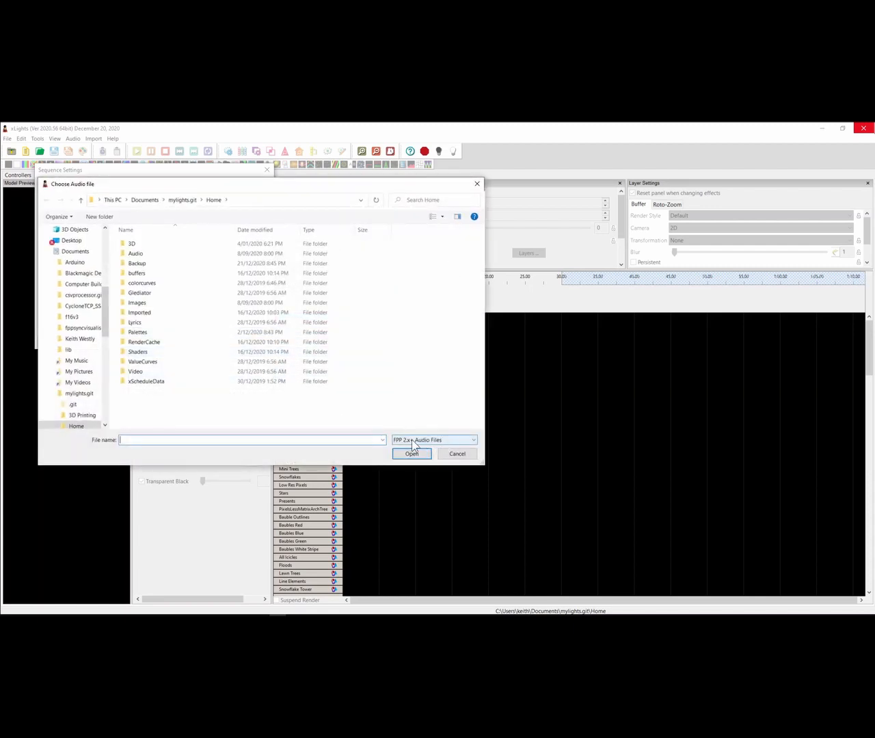
{"action": "left_click", "coordinate": [413, 440]}
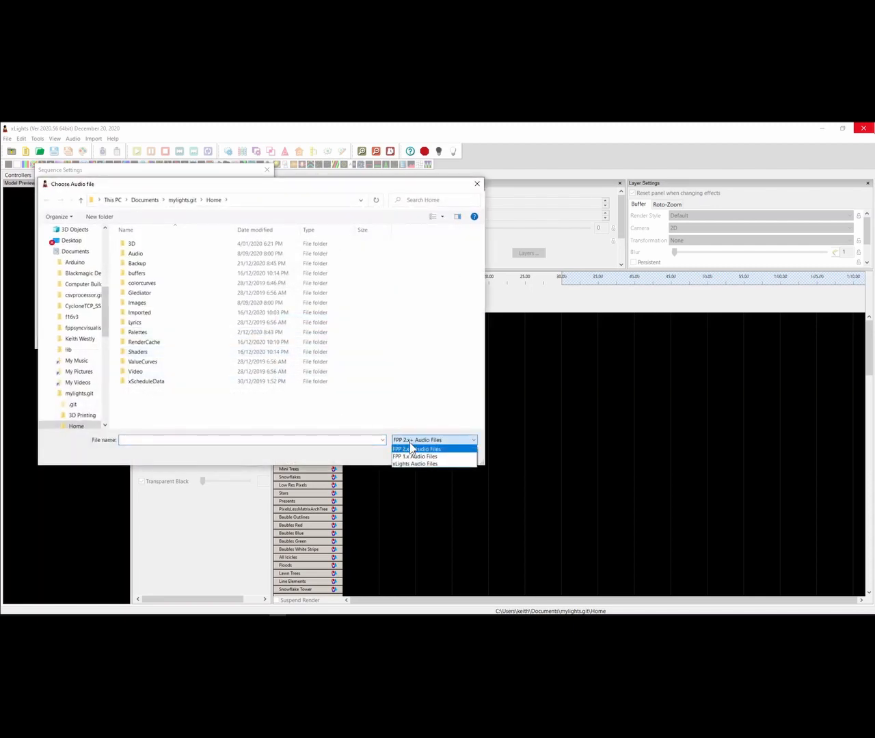
{"action": "left_click", "coordinate": [334, 413]}
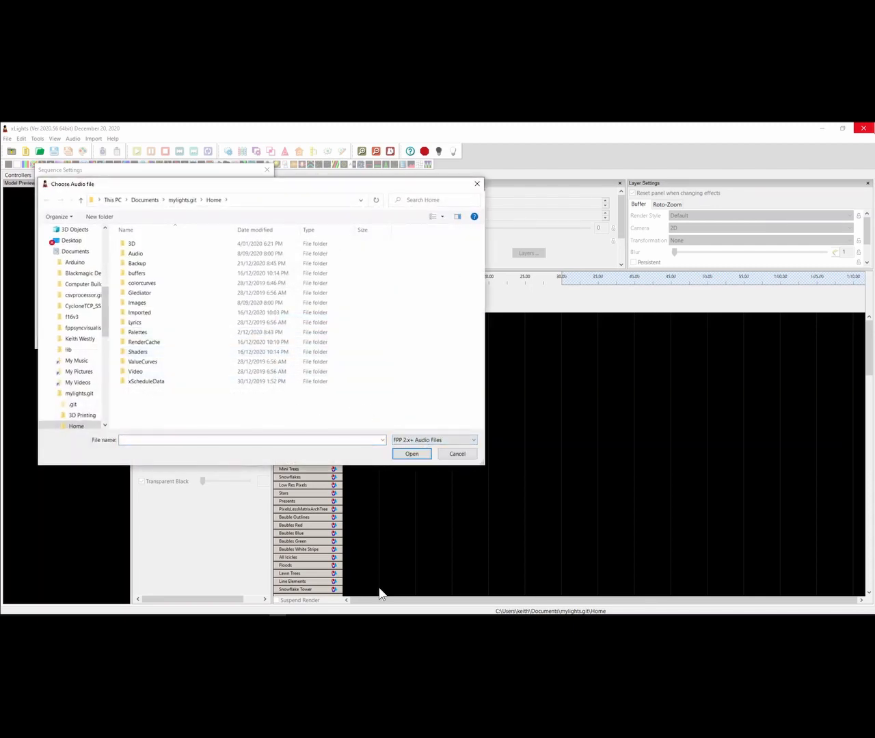
{"action": "mouse_move", "coordinate": [403, 612]}
{"action": "left_click", "coordinate": [477, 184]}
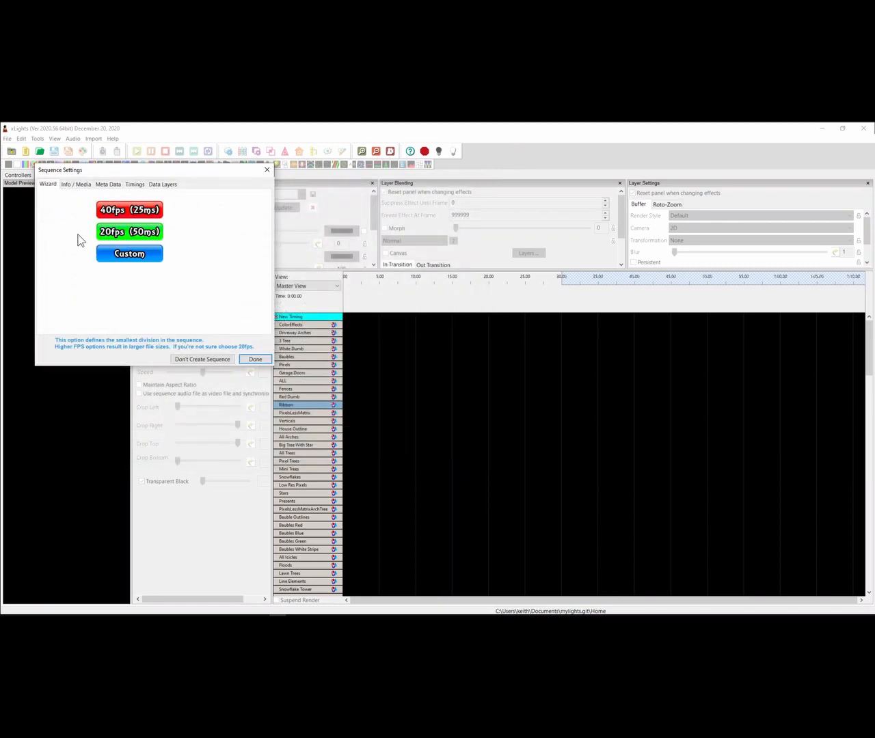
{"action": "left_click", "coordinate": [217, 359]}
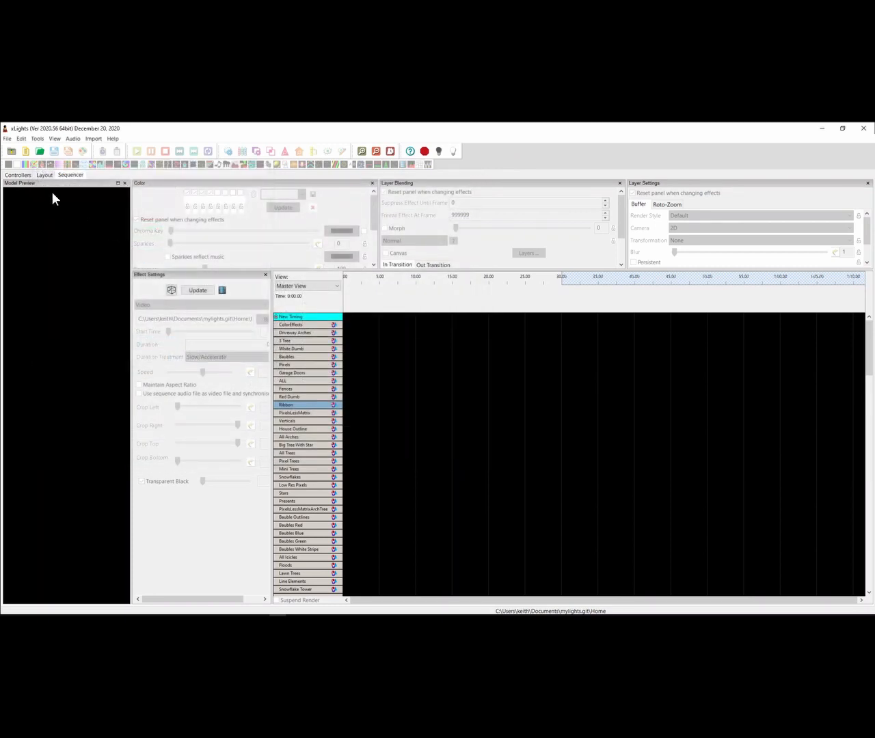
Start placing a downloaded vendor model in the house layout and search the vendor model list for "wreath"
{"action": "left_click", "coordinate": [44, 175]}
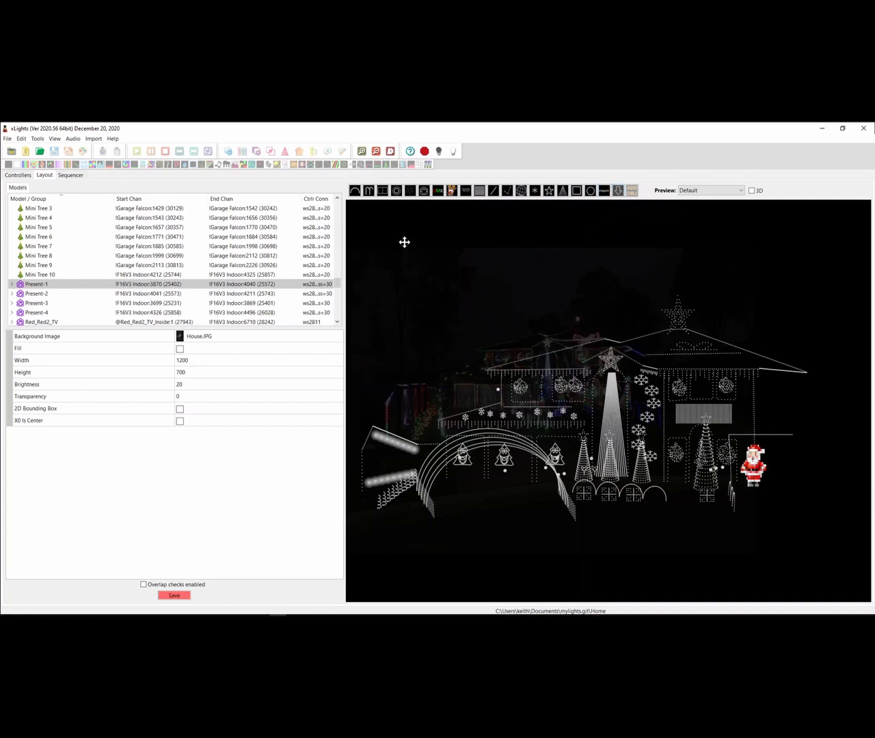
{"action": "left_click_drag", "start_coordinate": [404, 242], "coordinate": [461, 313]}
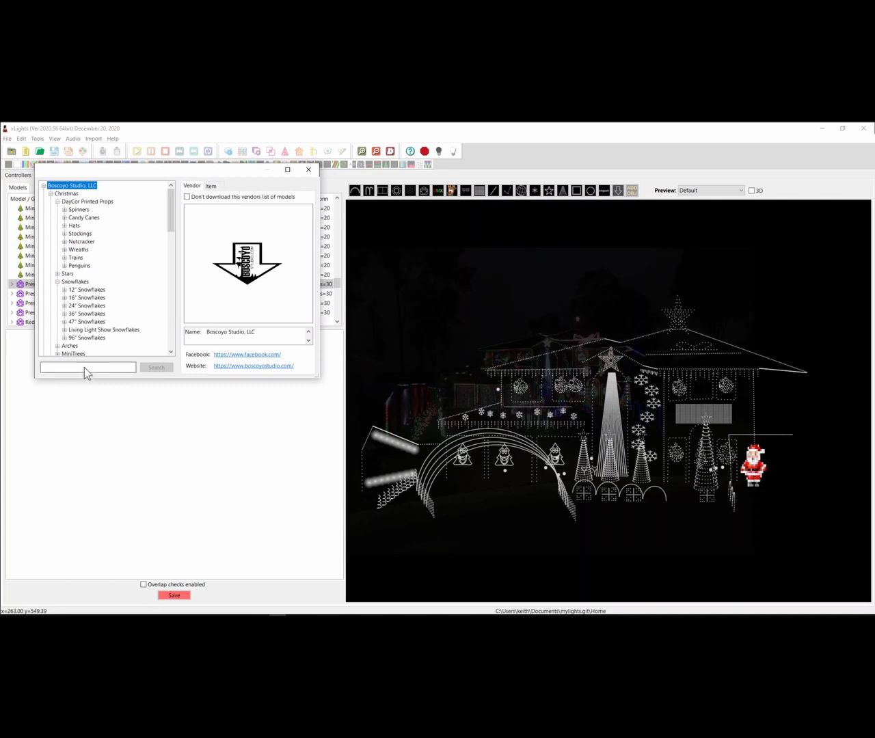
{"action": "left_click", "coordinate": [84, 367]}
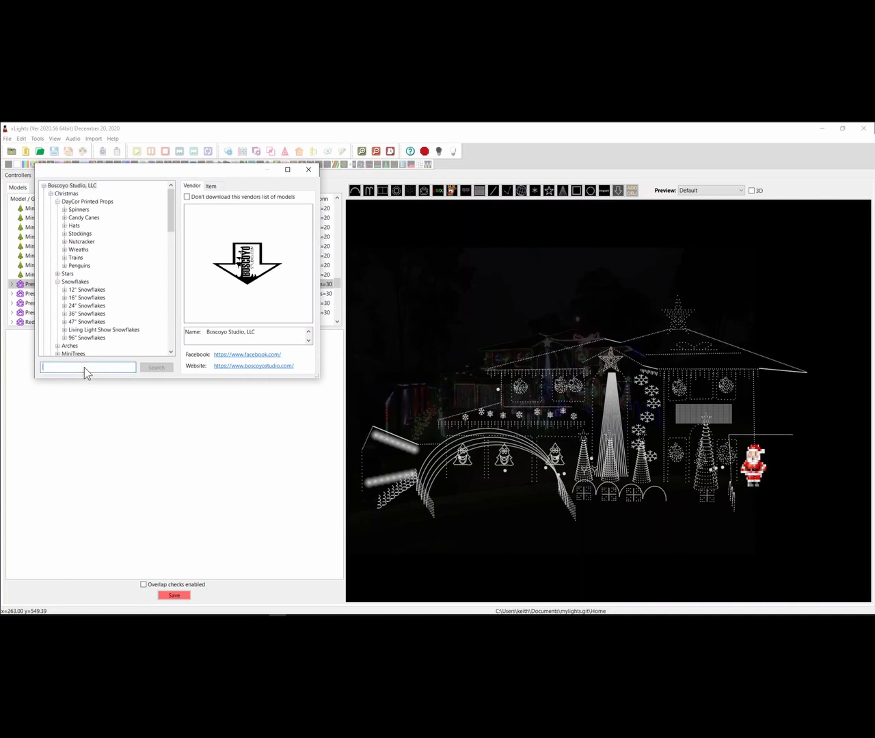
{"action": "type", "text": "grinch"}
{"action": "left_click", "coordinate": [154, 369]}
{"action": "double_click", "coordinate": [68, 369]}
{"action": "type", "text": "wi"}
{"action": "key", "text": "Return"}
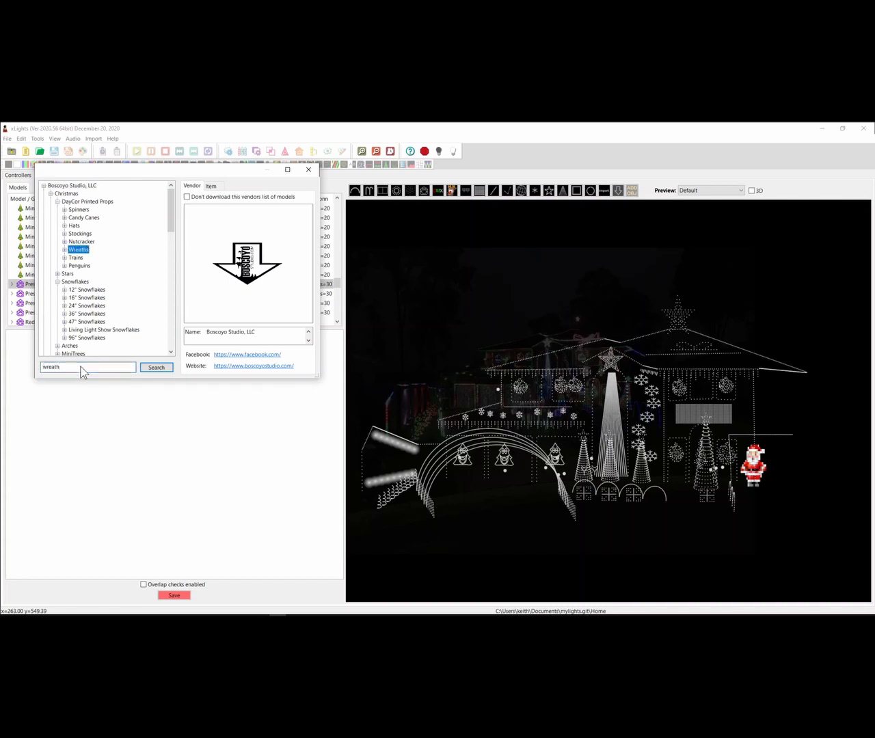
{"action": "left_click", "coordinate": [153, 367]}
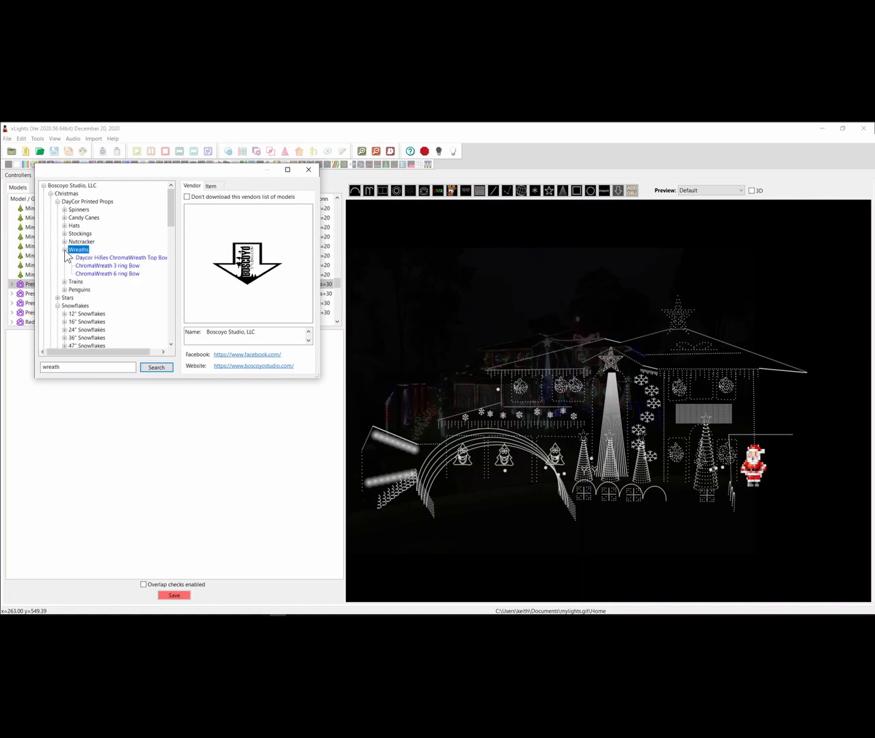
Go through the further "wreath" matches up to Mega Wreath 320 - Magic Head and leave without inserting a model
{"action": "left_click", "coordinate": [161, 368]}
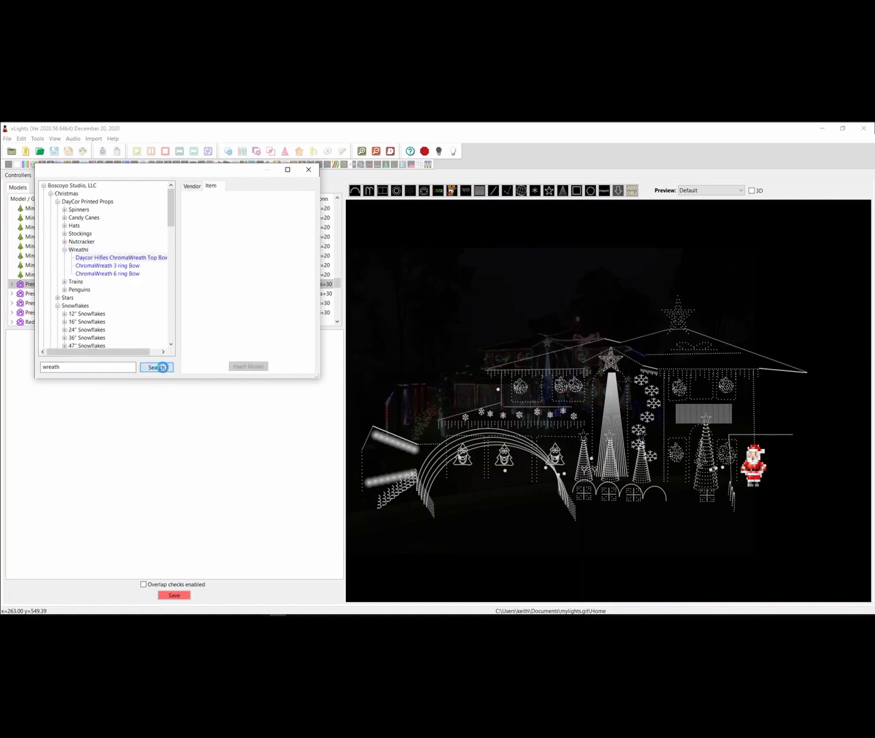
{"action": "left_click", "coordinate": [161, 367]}
{"action": "left_click", "coordinate": [162, 367]}
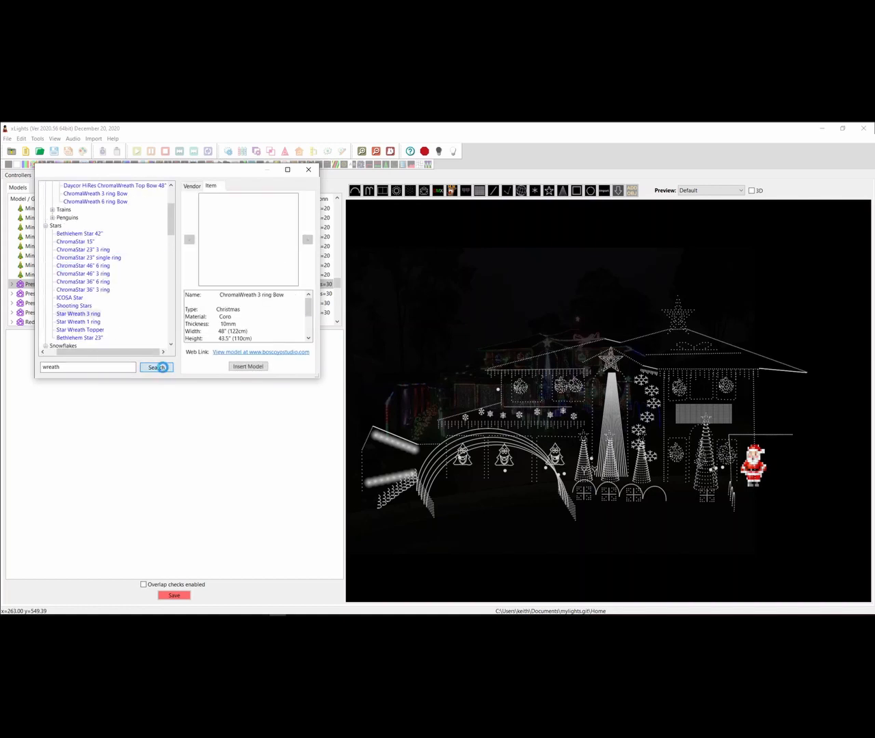
{"action": "left_click", "coordinate": [161, 367]}
{"action": "left_click", "coordinate": [161, 367]}
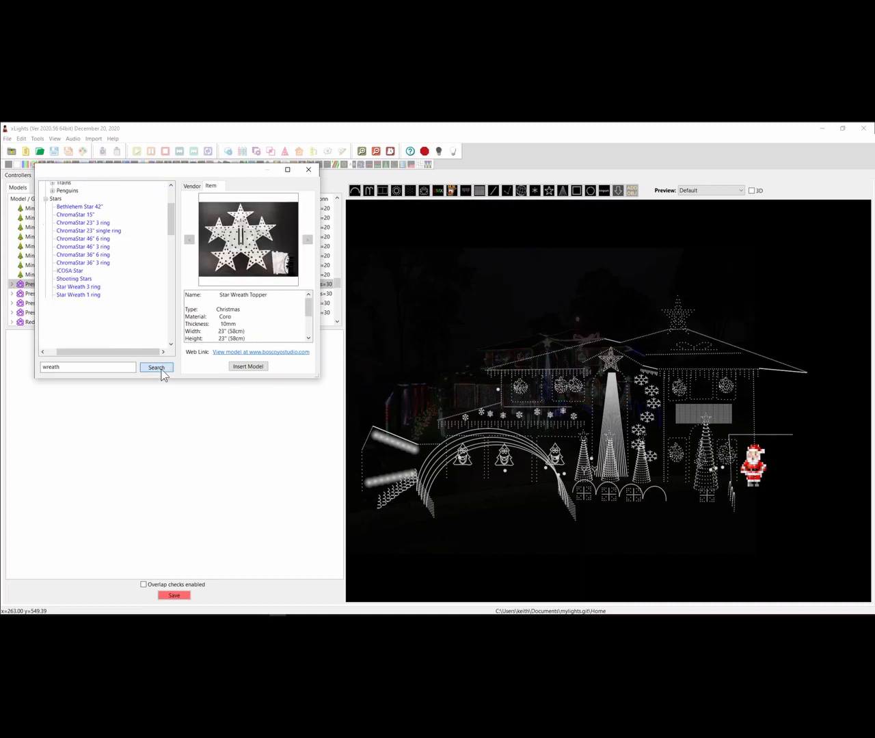
{"action": "left_click", "coordinate": [156, 368]}
{"action": "left_click", "coordinate": [157, 368]}
{"action": "left_click", "coordinate": [157, 368]}
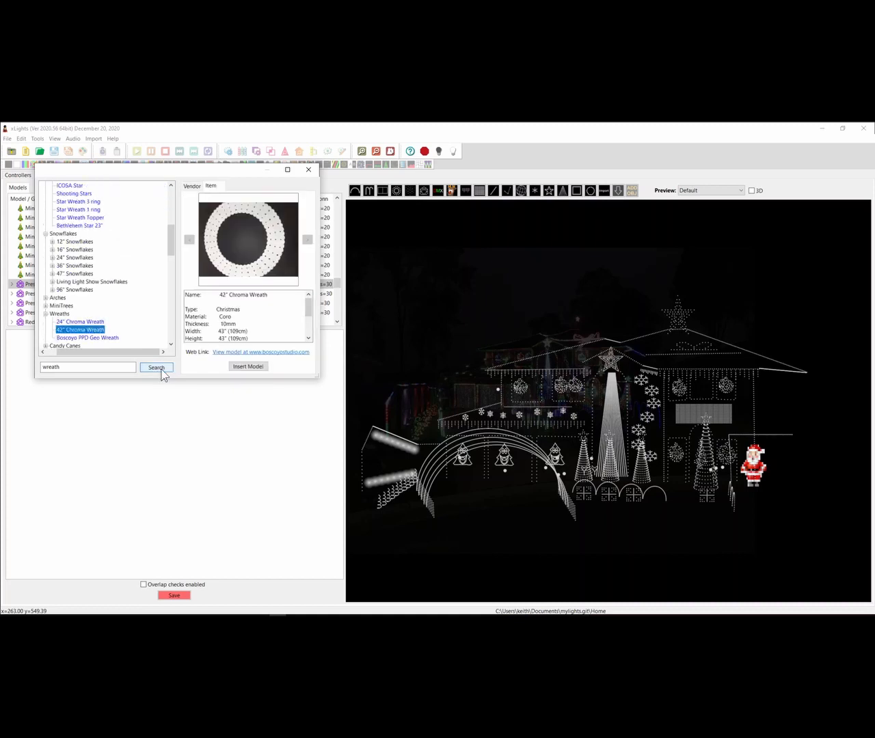
{"action": "left_click", "coordinate": [160, 368]}
{"action": "left_click", "coordinate": [160, 368]}
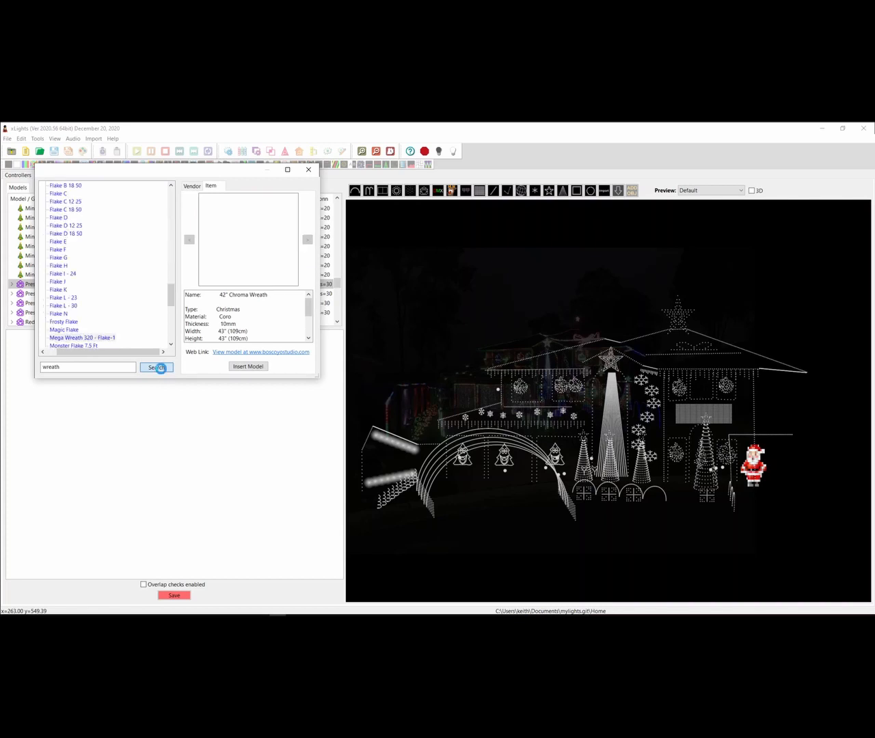
{"action": "left_click", "coordinate": [159, 368]}
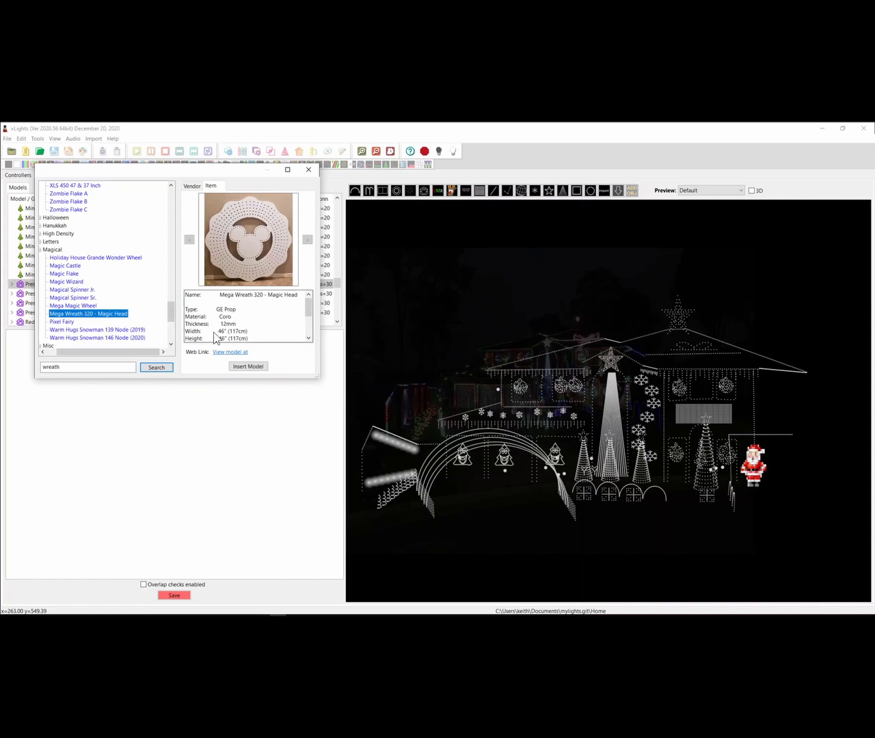
{"action": "left_click", "coordinate": [309, 170]}
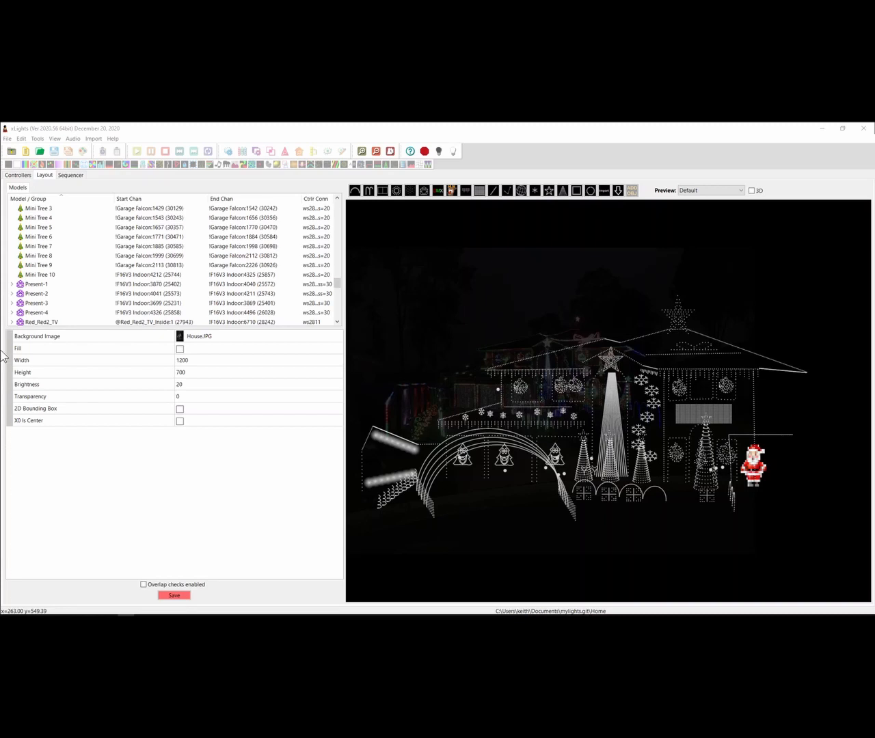
Set the F16V3 Indoor controller's vendor to Minleon, its model to RGB NDB Plus and its channels per universe to 510
{"action": "left_click", "coordinate": [18, 175]}
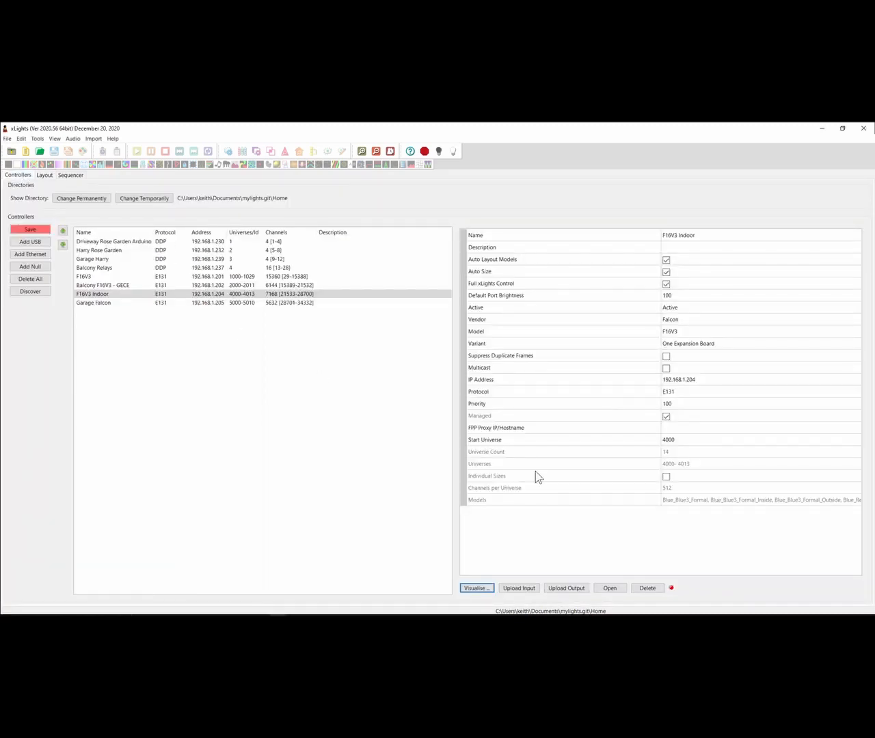
{"action": "left_click", "coordinate": [688, 321]}
{"action": "left_click", "coordinate": [688, 321]}
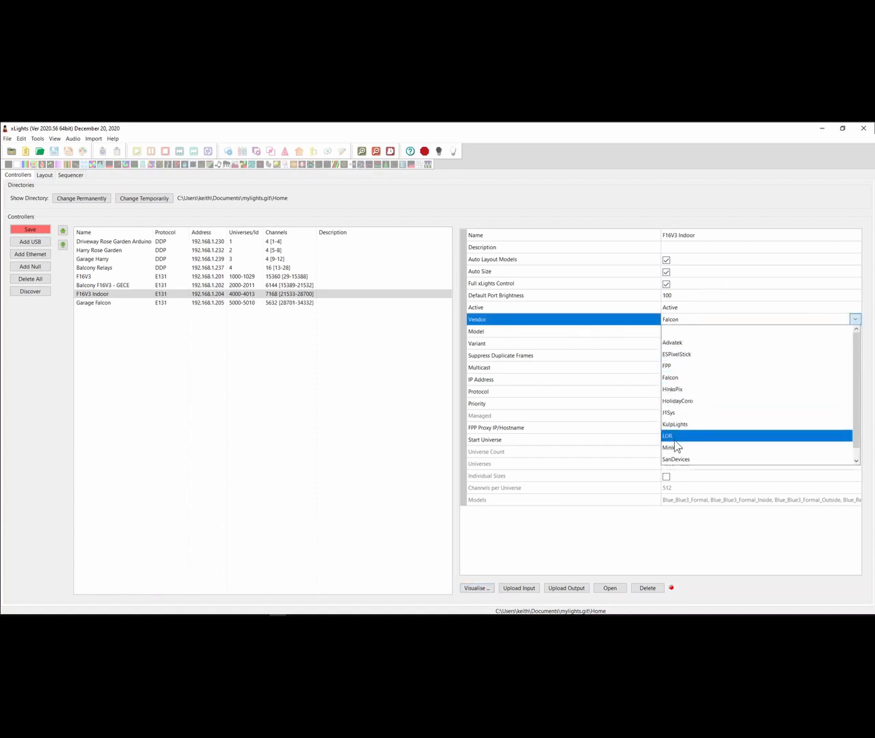
{"action": "left_click", "coordinate": [677, 447]}
{"action": "left_click", "coordinate": [690, 321]}
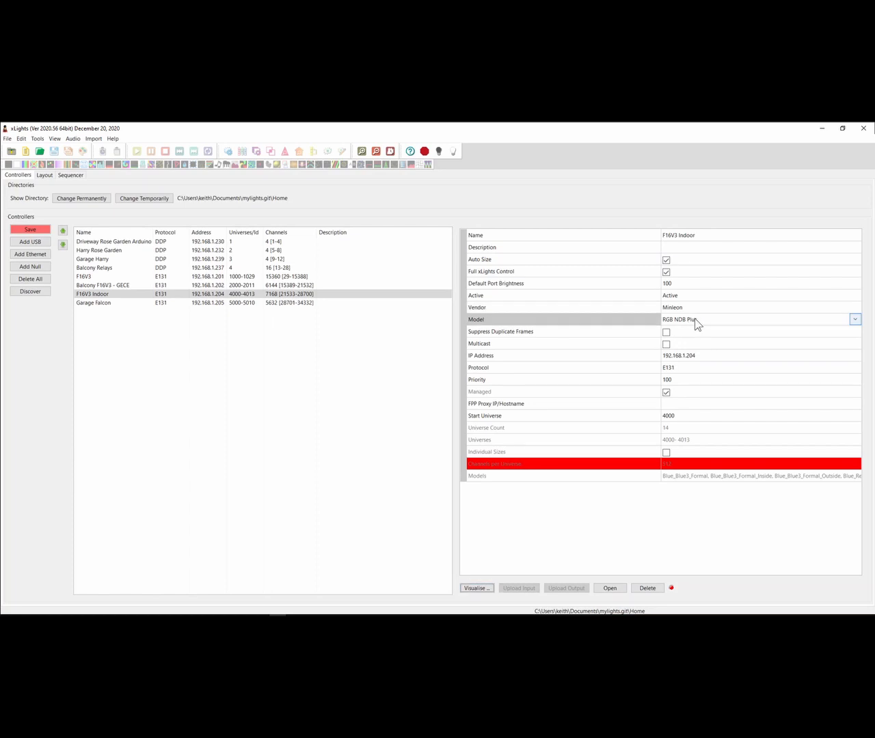
{"action": "left_click", "coordinate": [696, 324]}
{"action": "left_click", "coordinate": [681, 326]}
{"action": "mouse_move", "coordinate": [604, 462]}
{"action": "mouse_move", "coordinate": [683, 433]}
{"action": "left_click", "coordinate": [676, 462]}
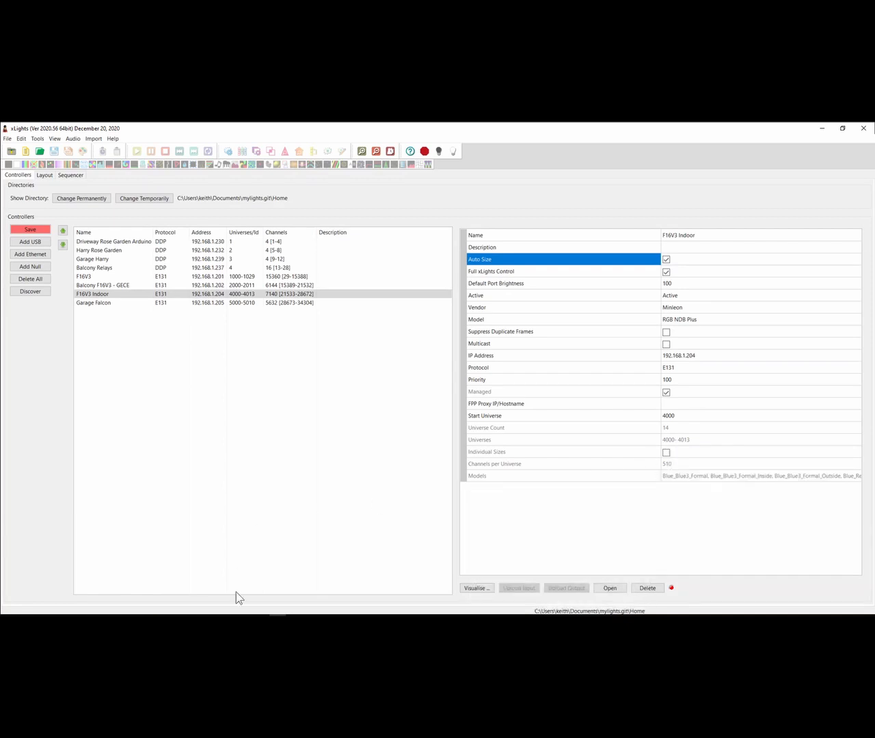
Draw a new Arches model in the empty area at the upper left of the house layout and enable Layered Arches
{"action": "left_click", "coordinate": [126, 615]}
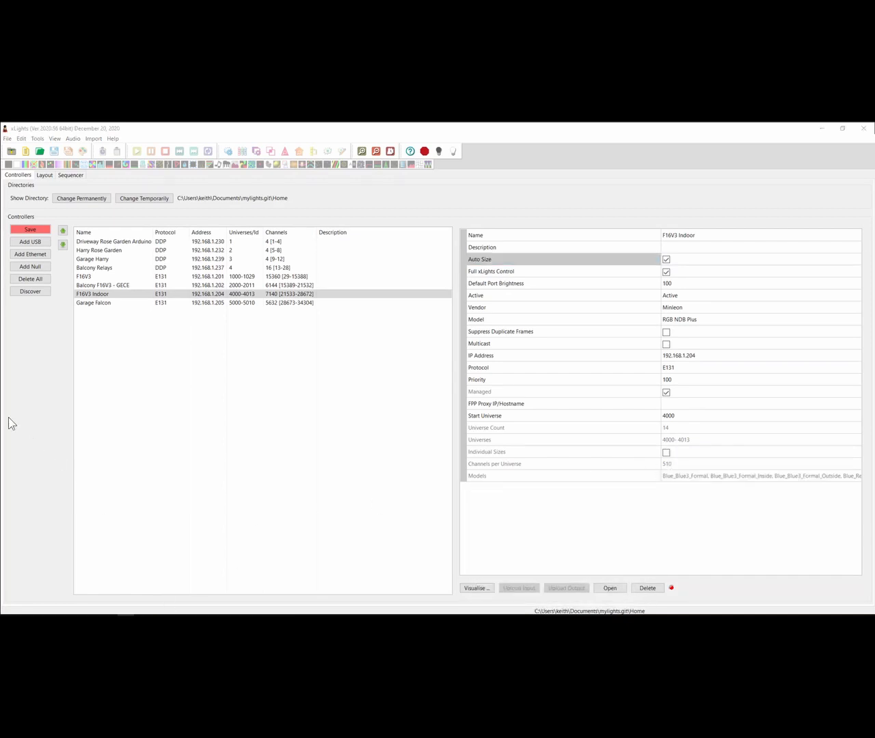
{"action": "left_click", "coordinate": [45, 176]}
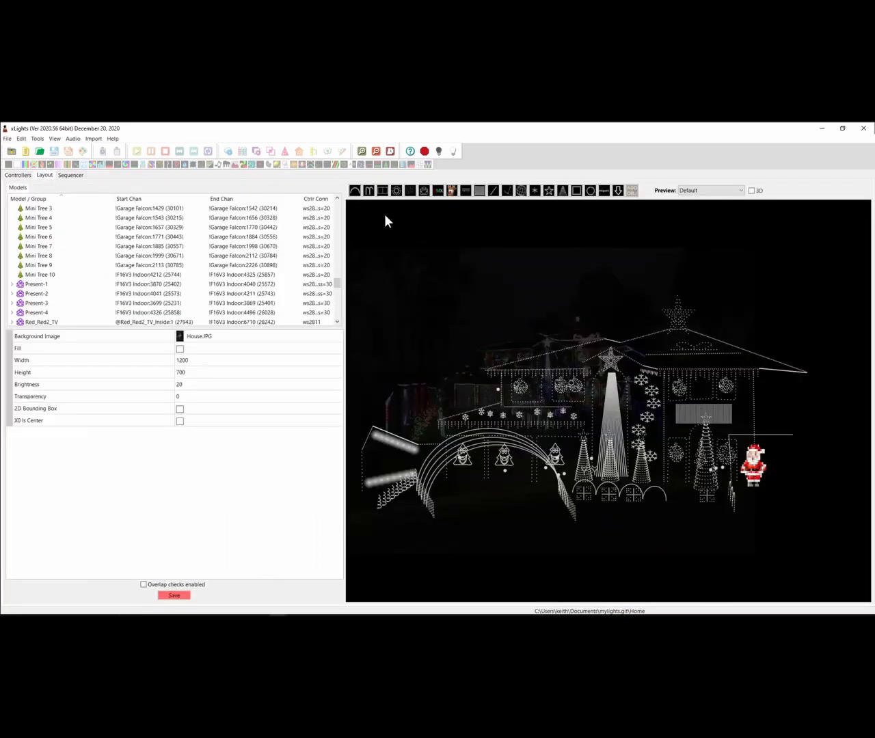
{"action": "left_click", "coordinate": [355, 191]}
{"action": "left_click_drag", "start_coordinate": [388, 265], "coordinate": [468, 265]}
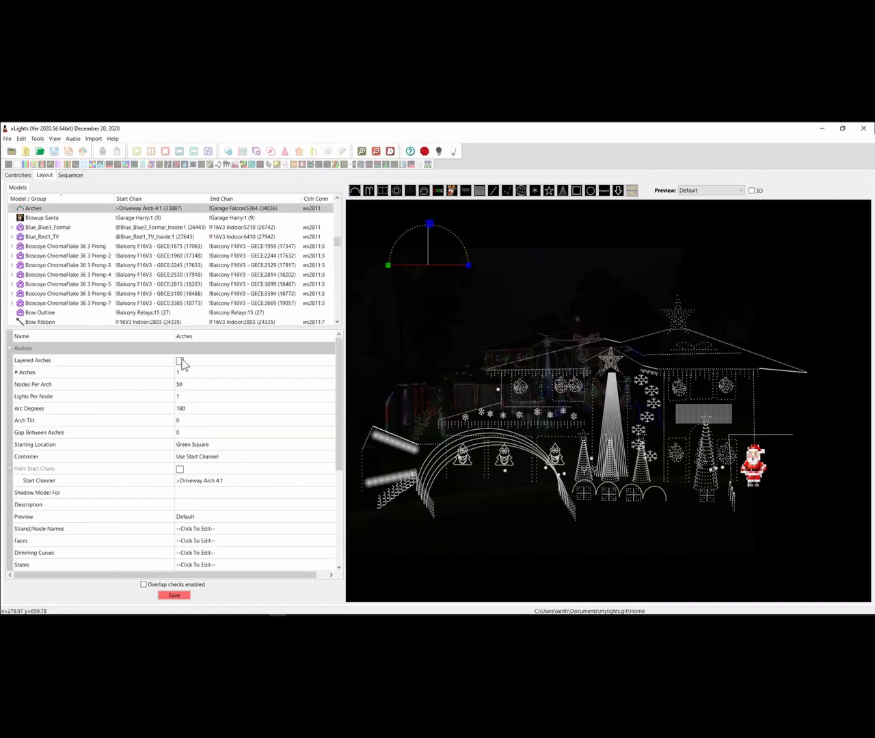
{"action": "left_click", "coordinate": [180, 361]}
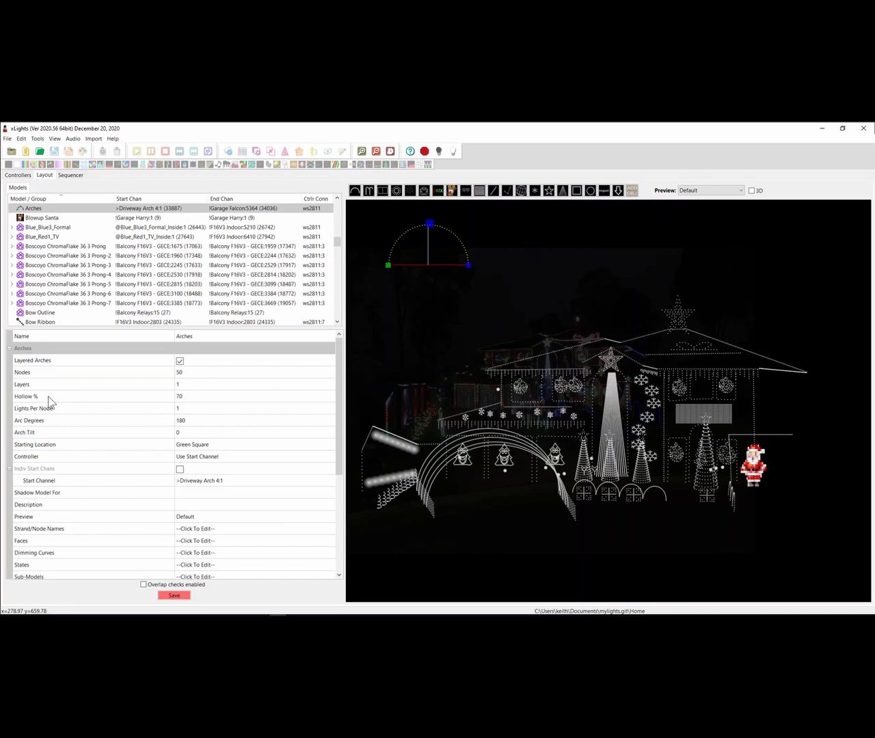
Give the new arch 3 layers and set Layer 2 and Outside to 50 nodes each
{"action": "left_click", "coordinate": [97, 386]}
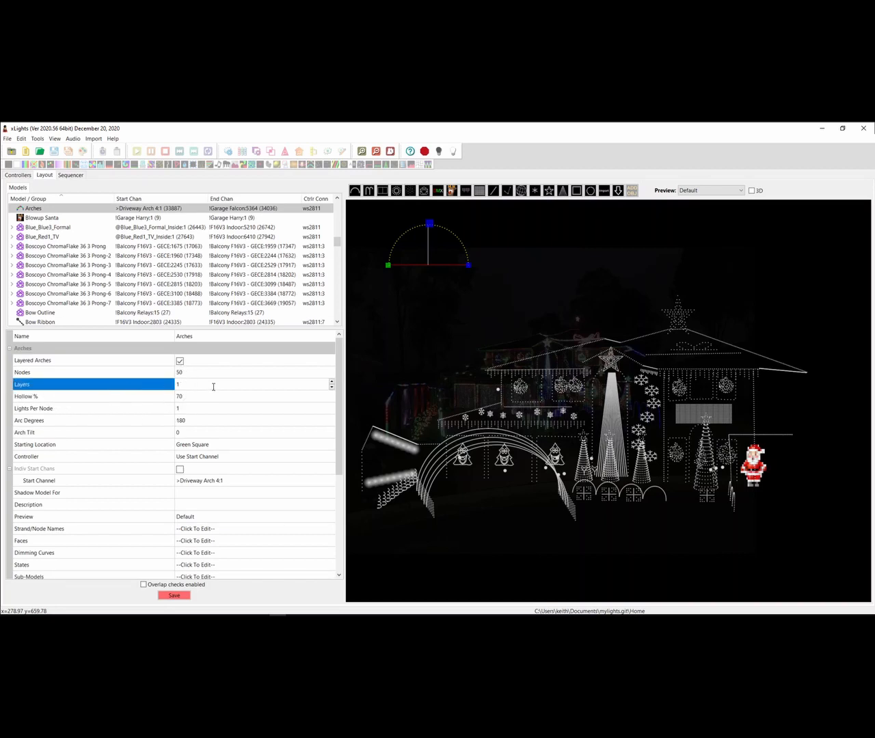
{"action": "left_click", "coordinate": [331, 383]}
{"action": "left_click", "coordinate": [331, 383]}
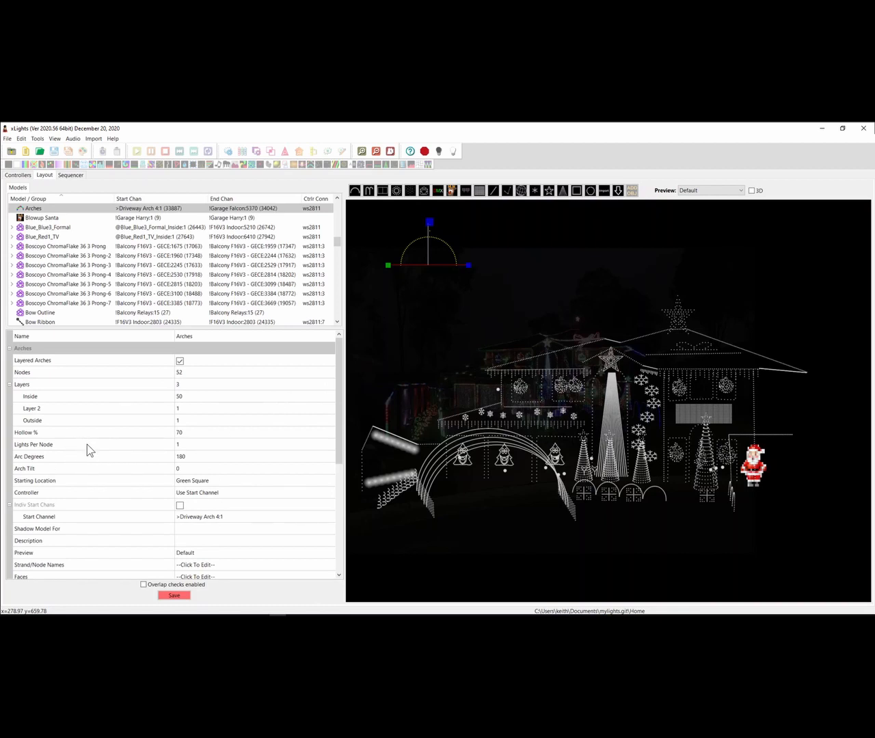
{"action": "left_click", "coordinate": [191, 410]}
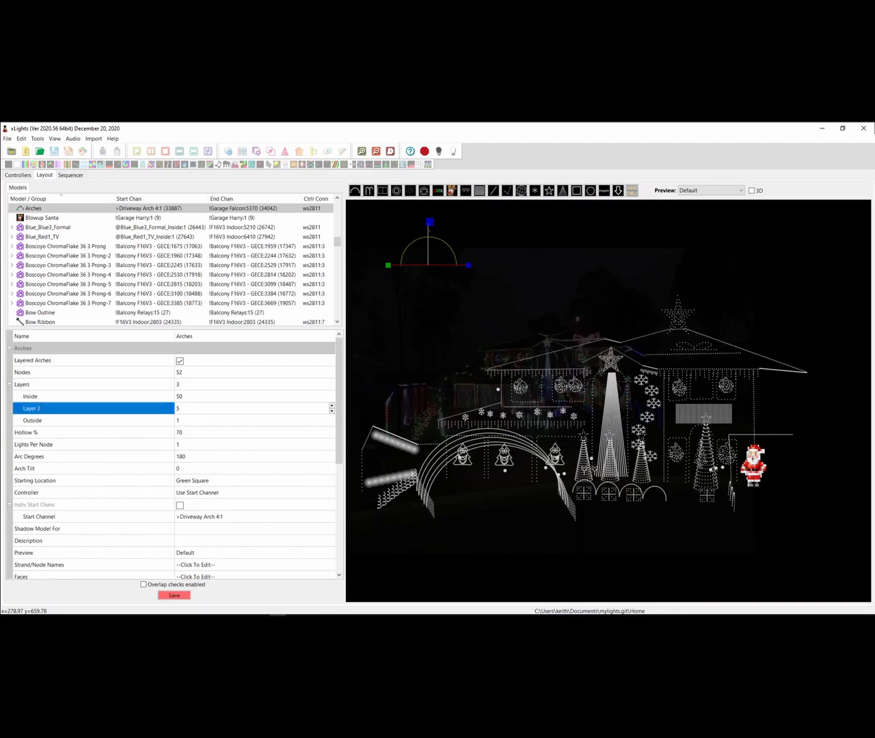
{"action": "left_click", "coordinate": [186, 419]}
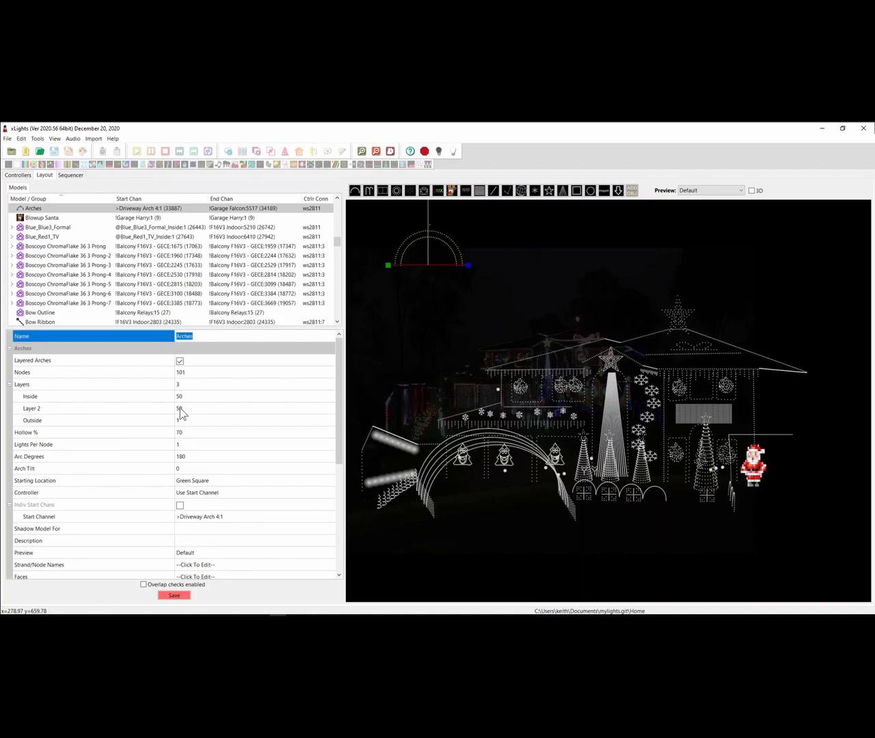
{"action": "left_click", "coordinate": [187, 420]}
{"action": "type", "text": "50"}
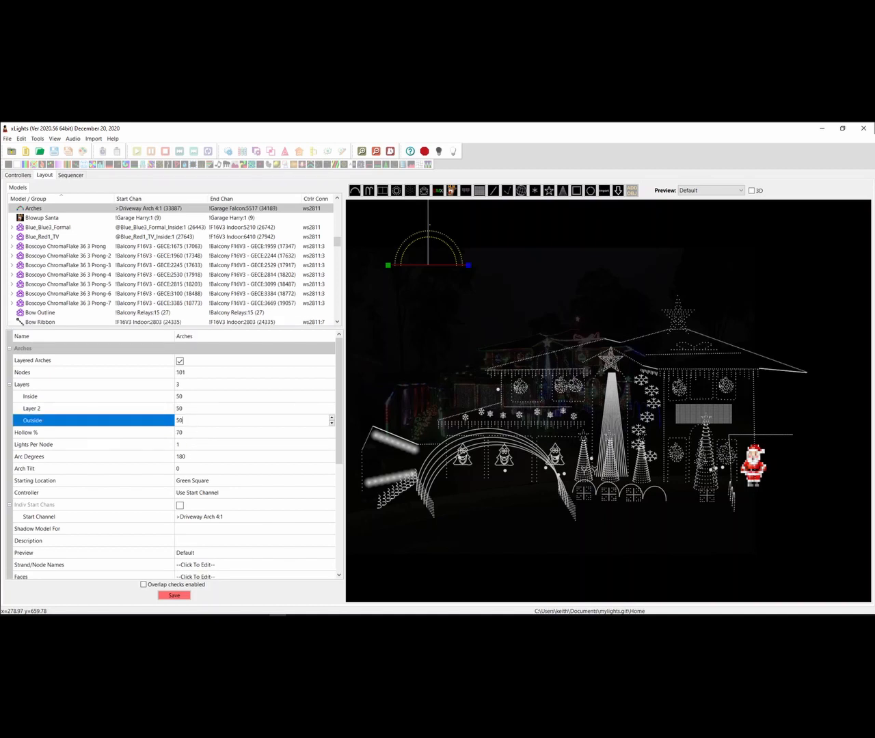
{"action": "key", "text": "Return"}
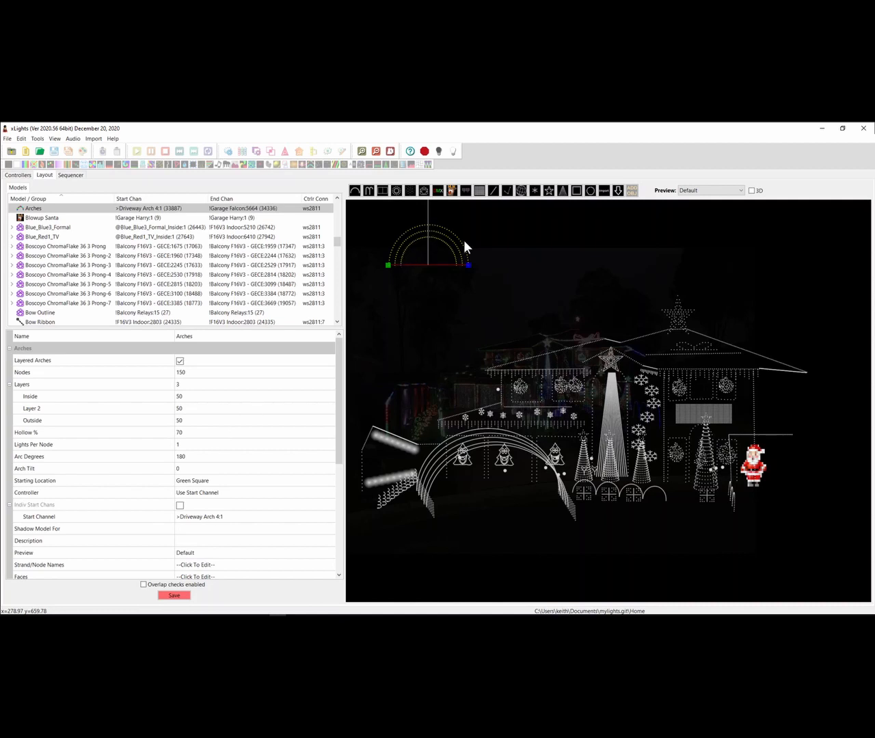
Switch Layered Arches off and on again for the new arch and set its layers to 3
{"action": "left_click", "coordinate": [179, 361]}
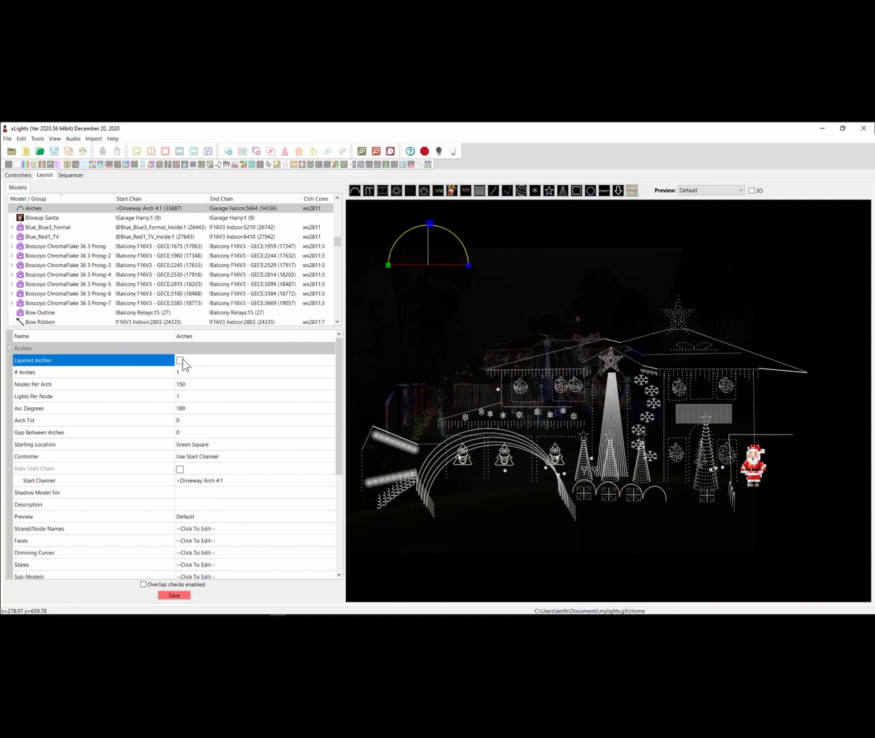
{"action": "left_click", "coordinate": [179, 361]}
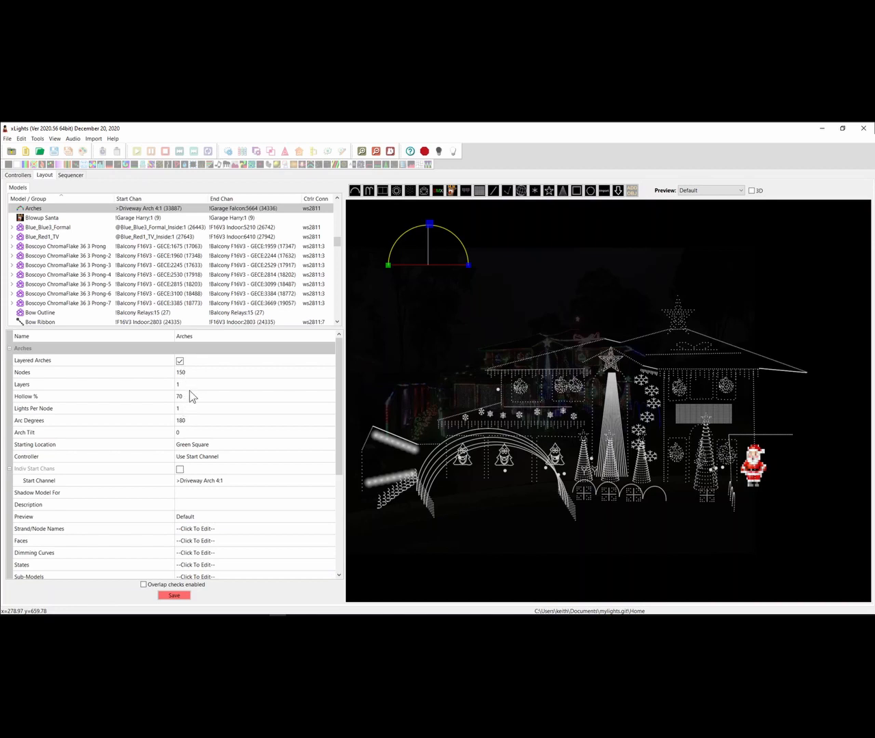
{"action": "left_click", "coordinate": [185, 386]}
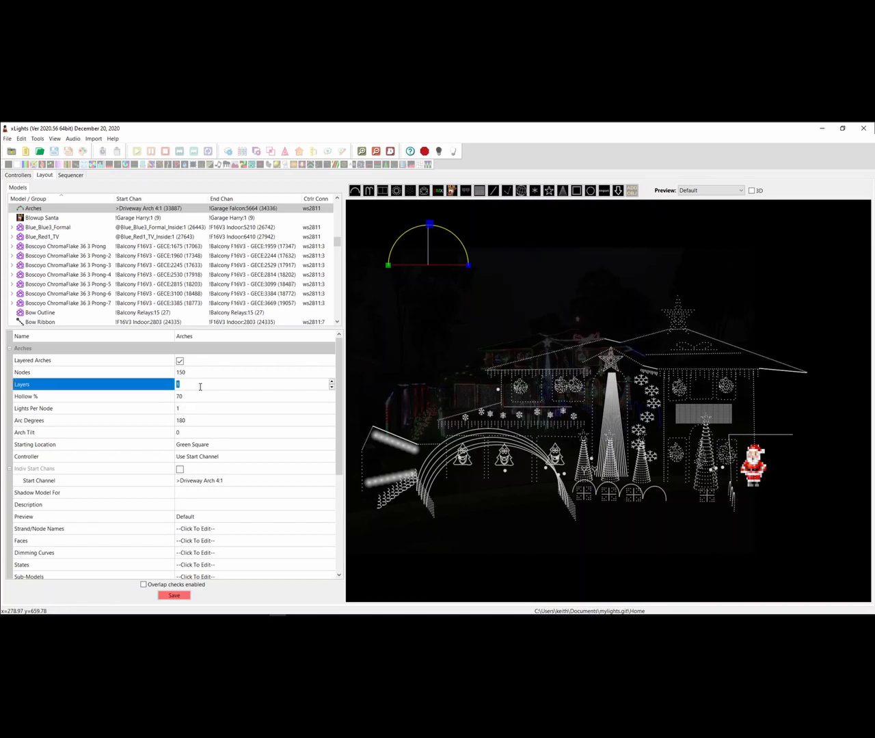
{"action": "type", "text": "3"}
{"action": "key", "text": "Return"}
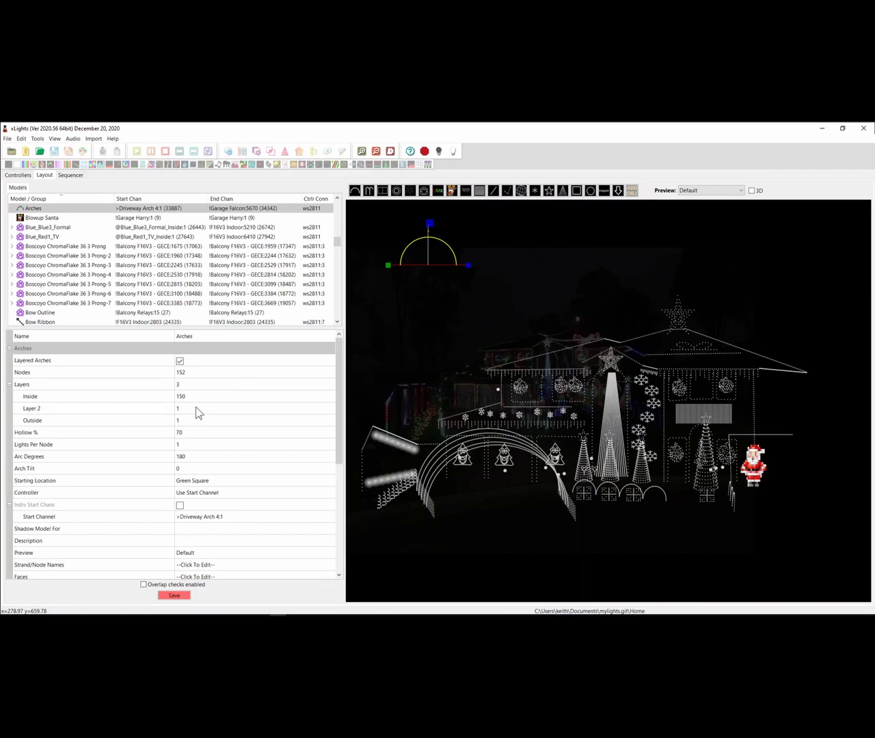
Set the arch's Inside, Layer 2 and Outside layers to 50 nodes each
{"action": "left_click", "coordinate": [197, 397]}
{"action": "type", "text": "50"}
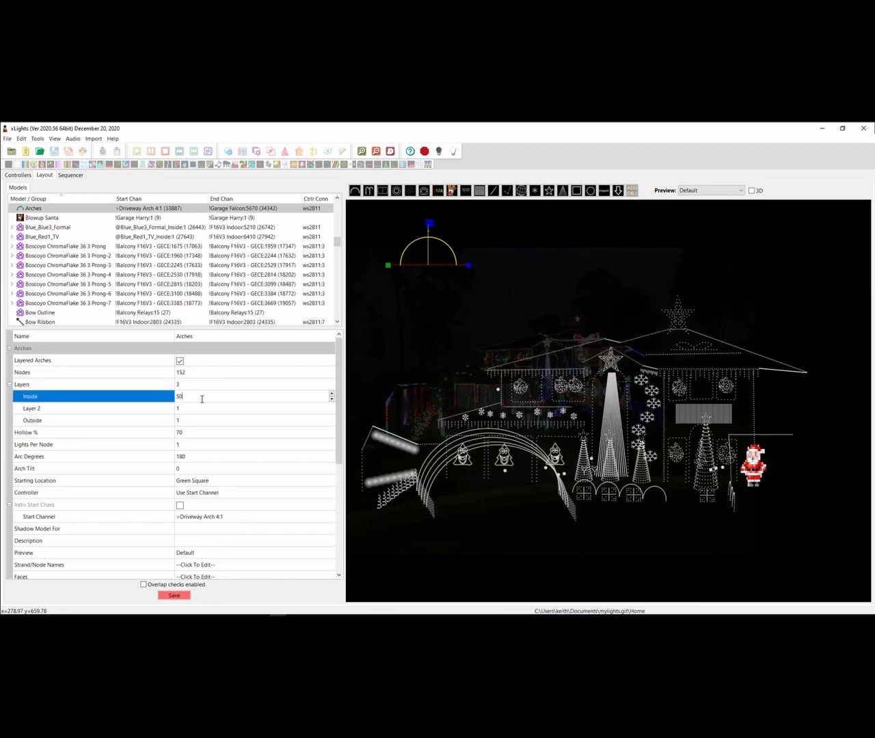
{"action": "left_click", "coordinate": [203, 408]}
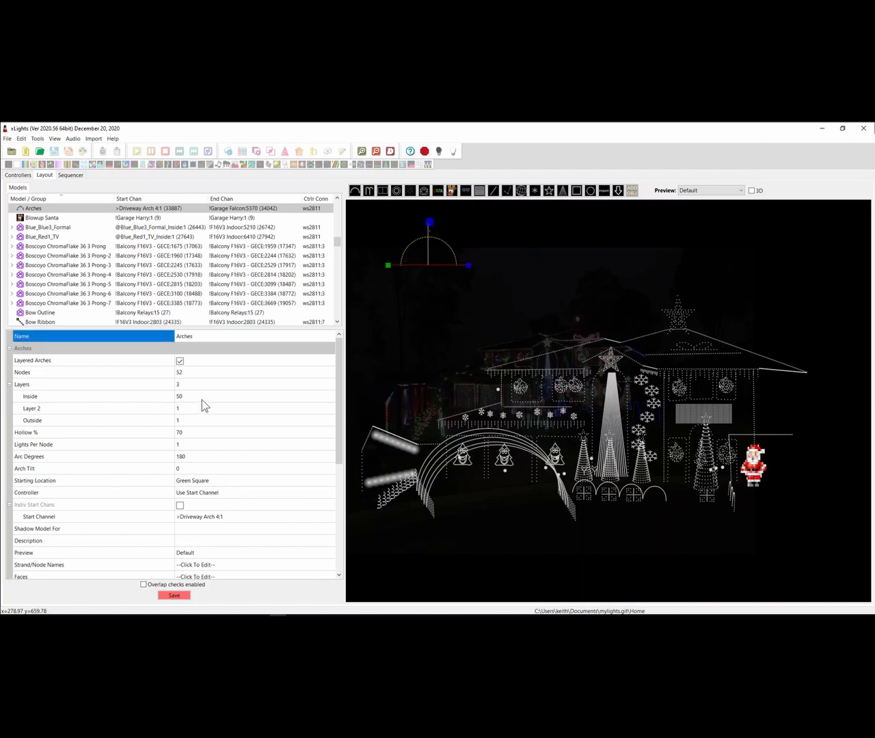
{"action": "left_click", "coordinate": [191, 407]}
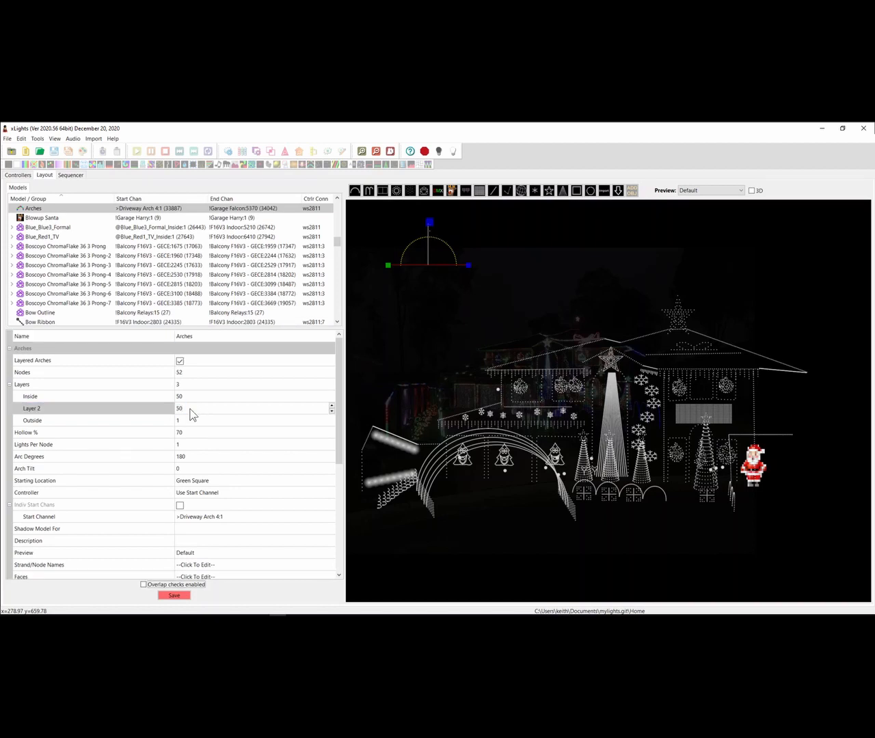
{"action": "left_click", "coordinate": [191, 417]}
{"action": "left_click", "coordinate": [197, 419]}
{"action": "type", "text": "5"}
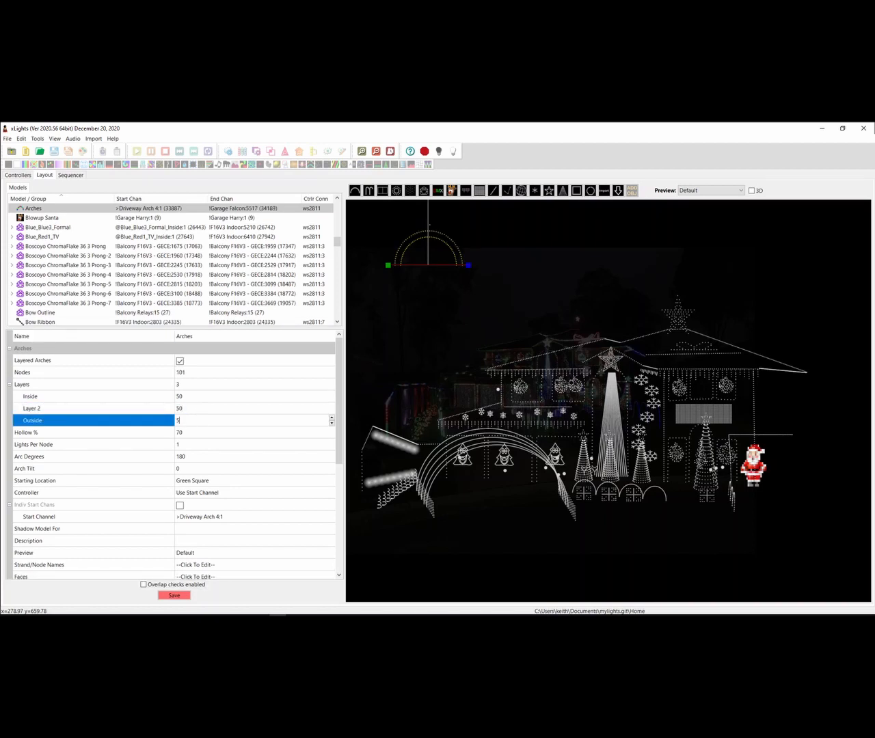
{"action": "type", "text": "0"}
{"action": "key", "text": "Return"}
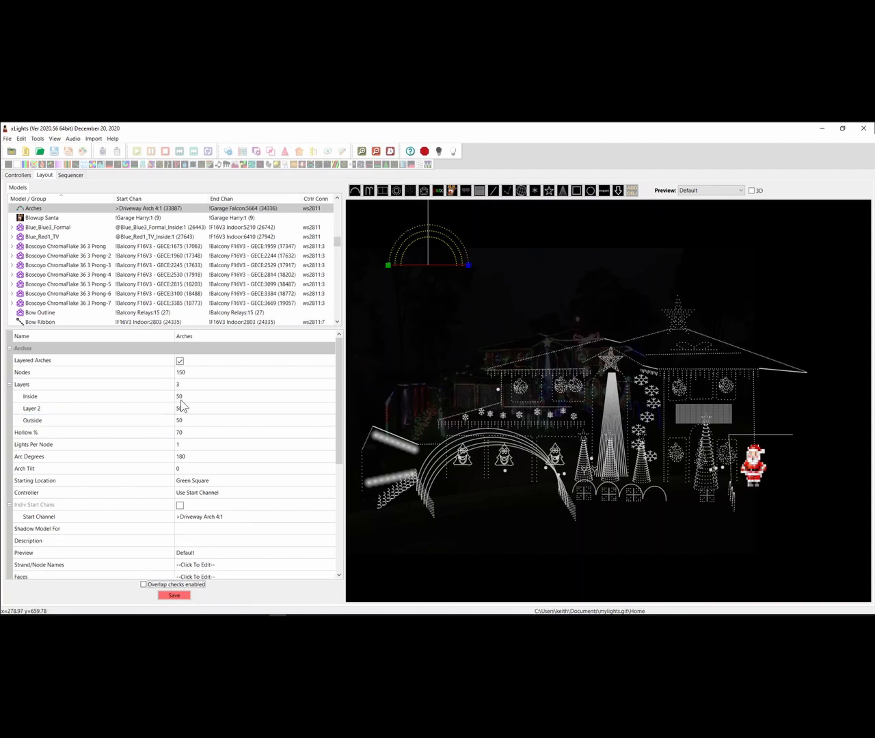
Lower the new arch's Hollow % to 51
{"action": "left_click", "coordinate": [190, 432]}
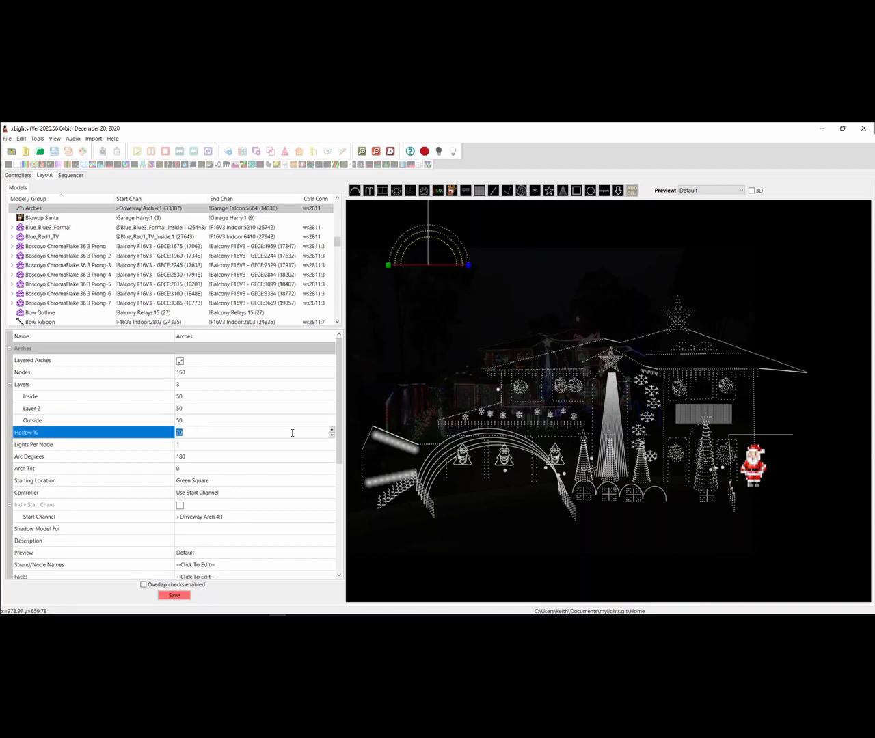
{"action": "left_click", "coordinate": [331, 435]}
{"action": "left_click", "coordinate": [332, 436]}
{"action": "left_click", "coordinate": [331, 435]}
{"action": "left_click", "coordinate": [331, 436]}
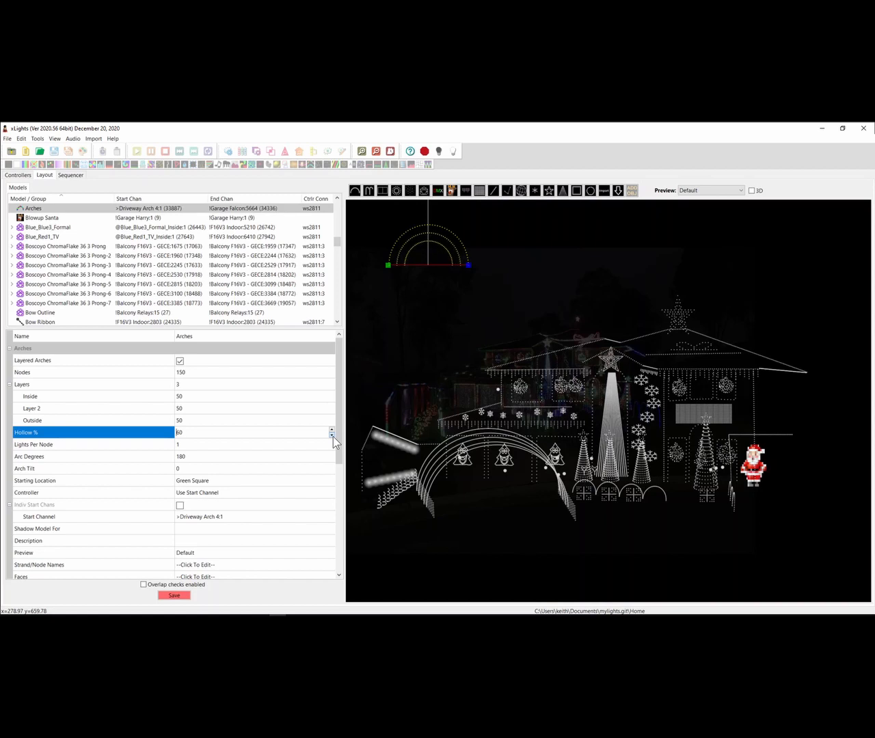
{"action": "left_click", "coordinate": [332, 435]}
{"action": "left_click", "coordinate": [331, 435]}
Set the arch's Inside layer to 1 node and its Hollow % to 0, and deselect the arch
{"action": "left_click", "coordinate": [205, 421]}
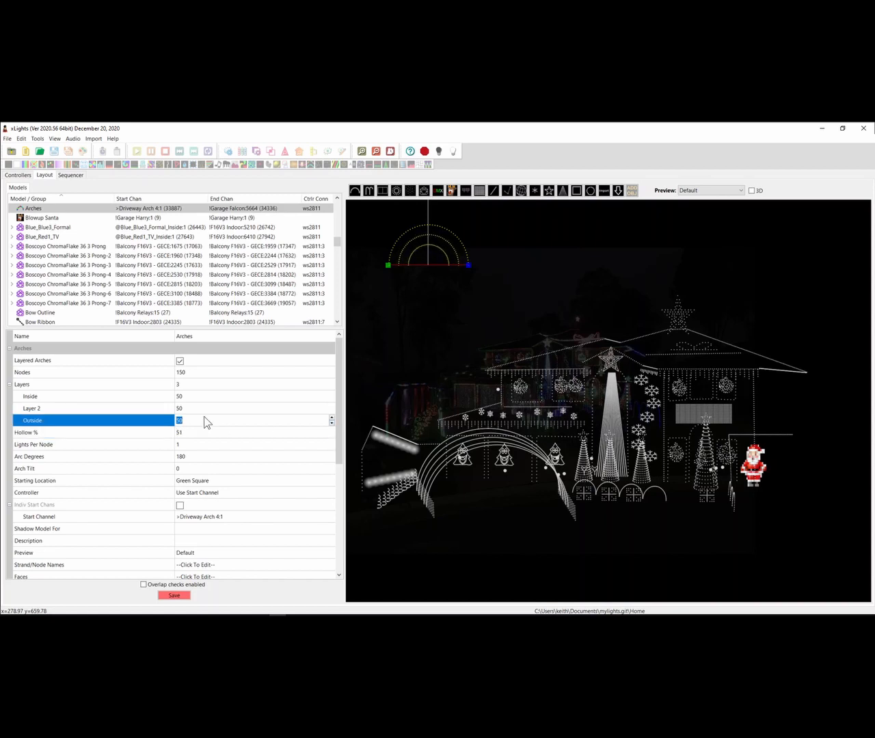
{"action": "left_click", "coordinate": [194, 397]}
{"action": "type", "text": "1"}
{"action": "key", "text": "Return"}
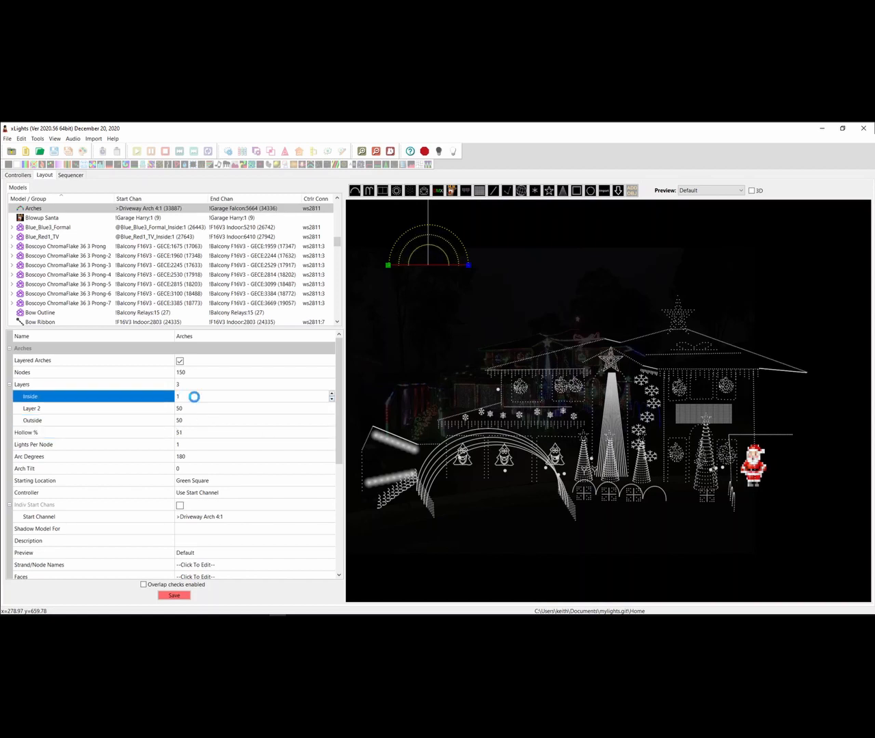
{"action": "left_click", "coordinate": [168, 436]}
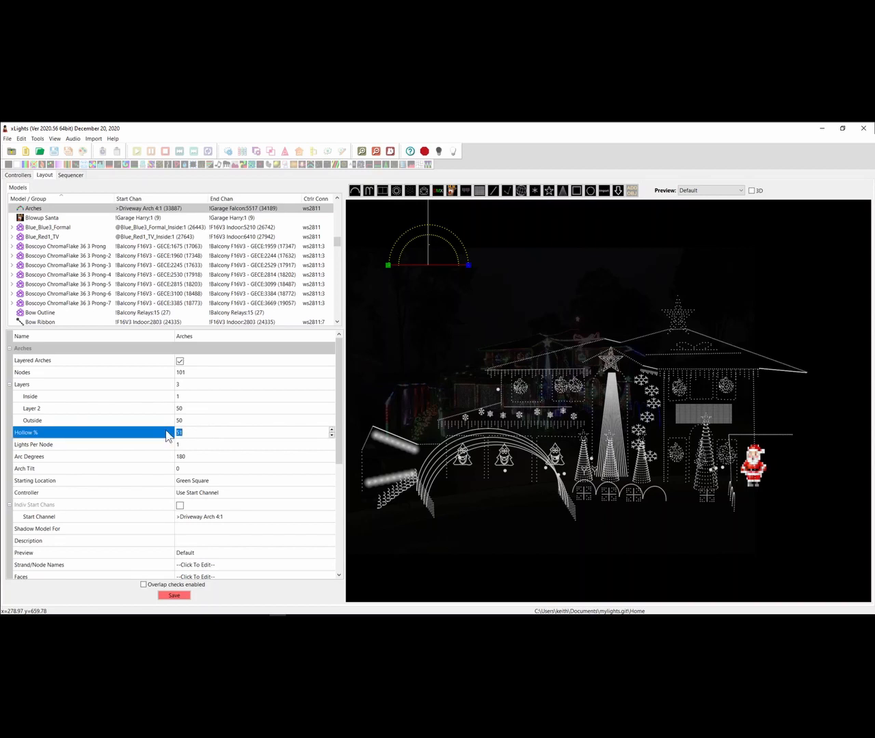
{"action": "type", "text": "0"}
{"action": "left_click", "coordinate": [429, 280]}
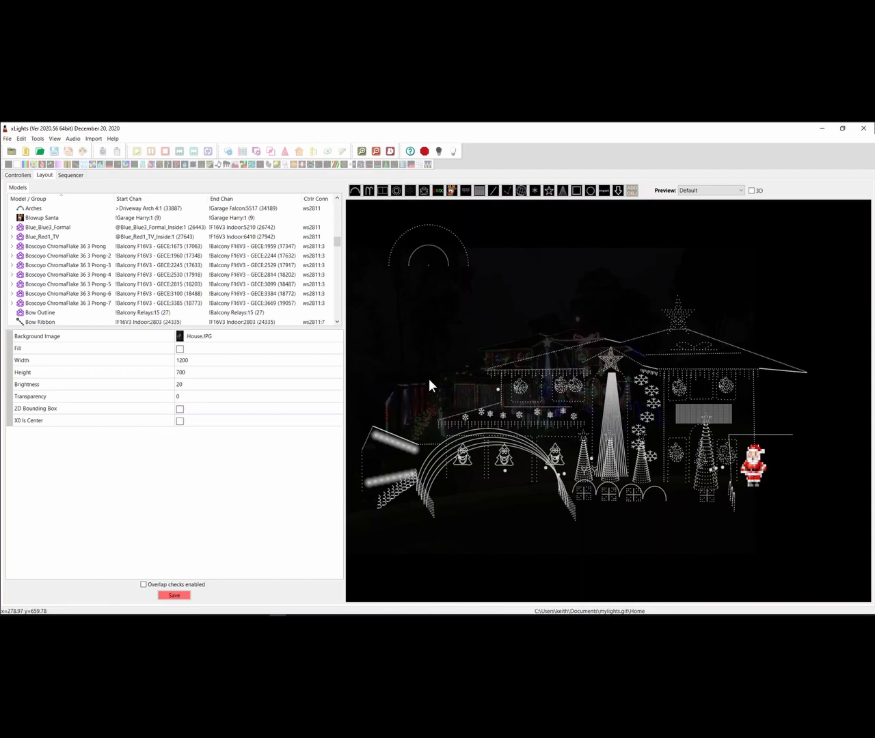
Lower the brightness in the Blue_Red1_TV model's Single Brightness/Gamma dimming curve and accept it
{"action": "key", "text": "alt+Tab"}
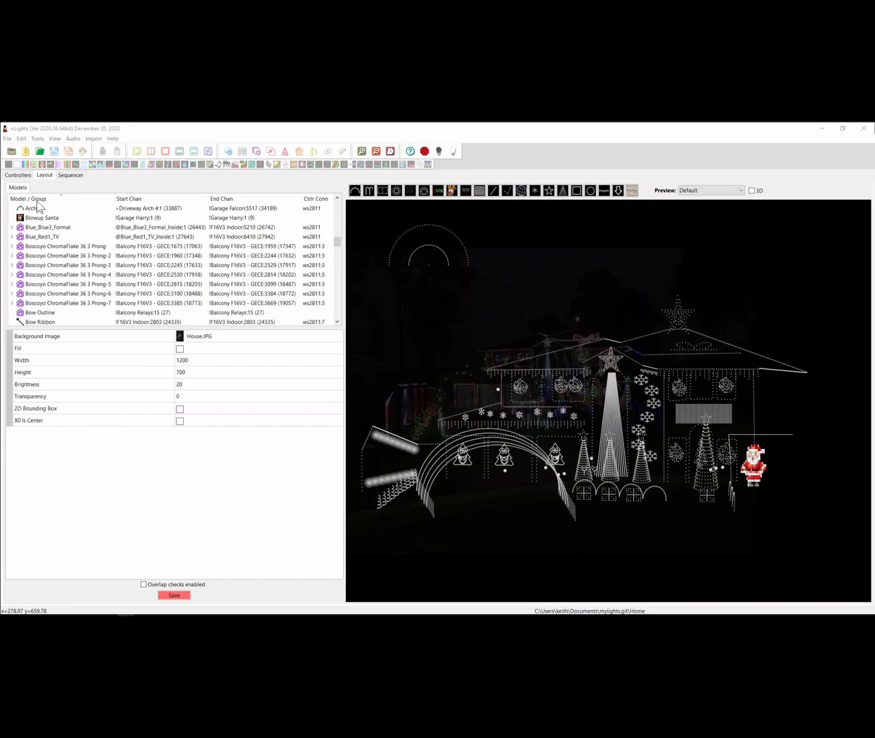
{"action": "left_click", "coordinate": [520, 387]}
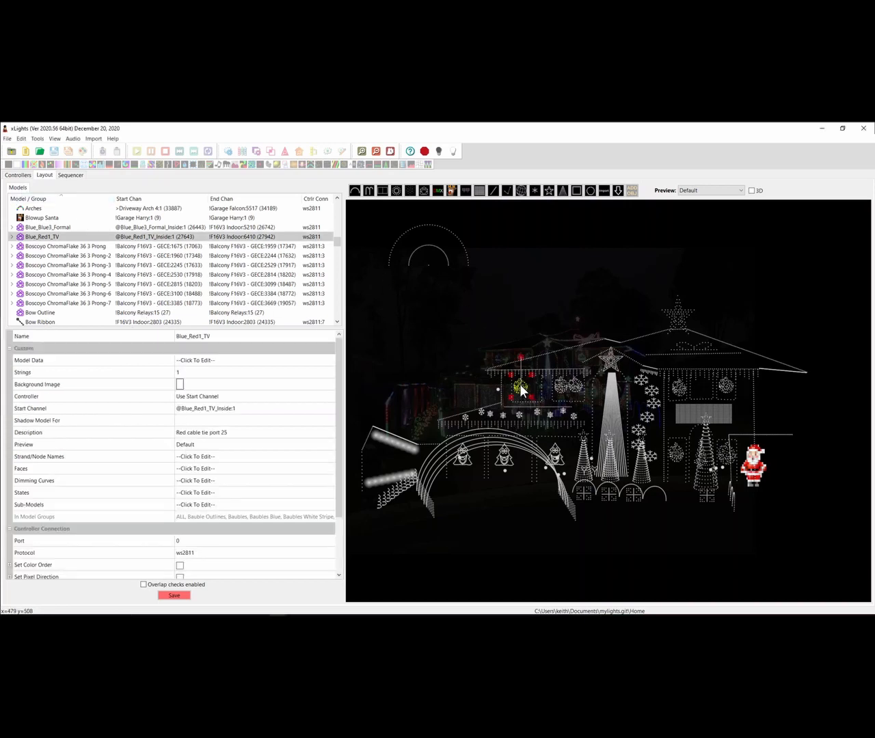
{"action": "left_click", "coordinate": [47, 485]}
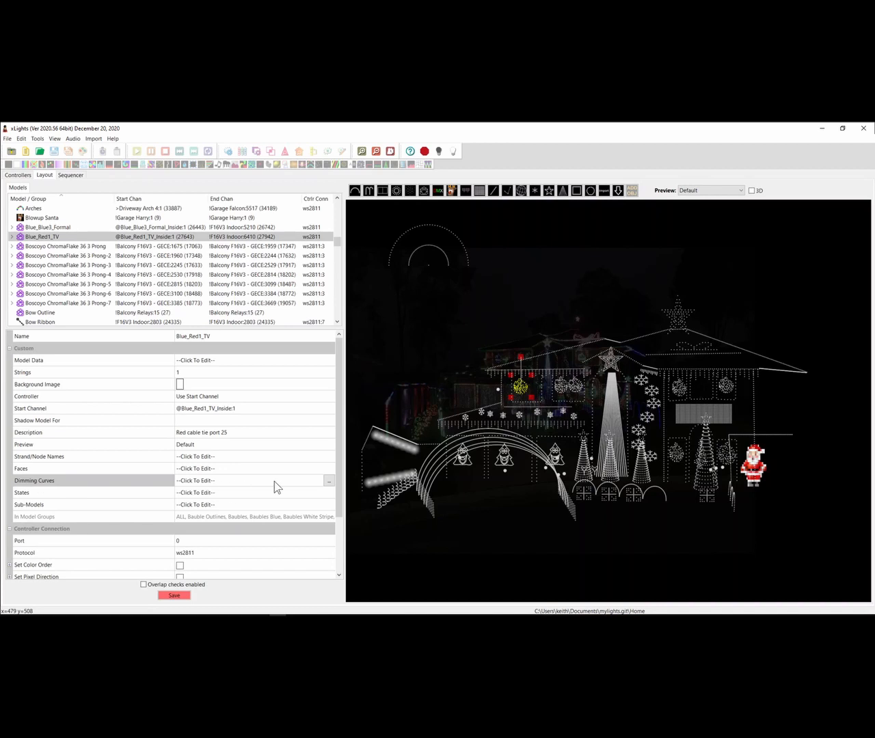
{"action": "left_click", "coordinate": [328, 481]}
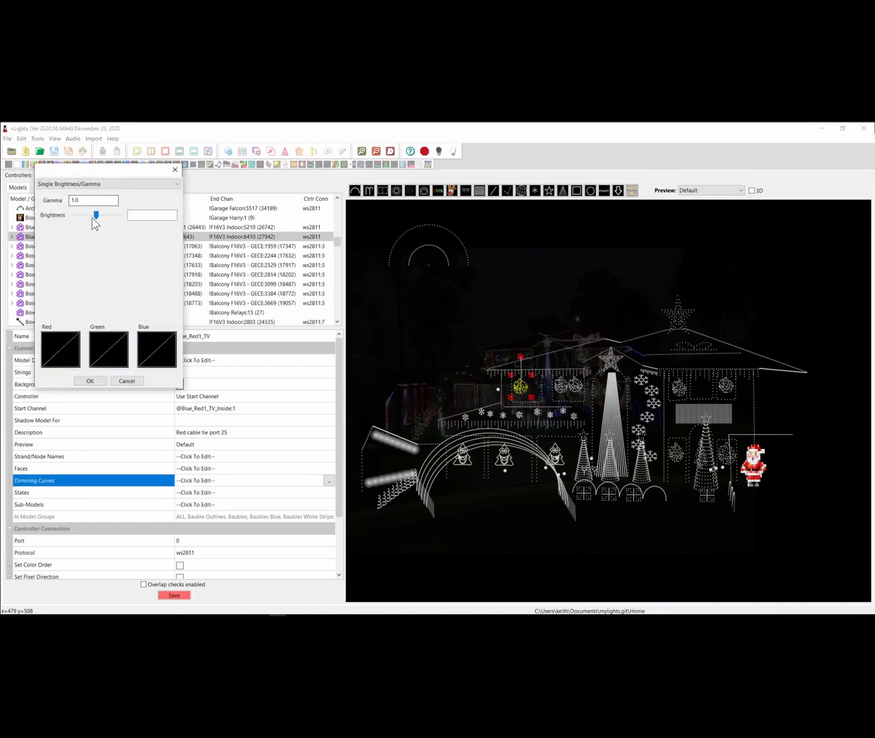
{"action": "left_click_drag", "start_coordinate": [95, 215], "coordinate": [69, 213]}
{"action": "left_click", "coordinate": [90, 380]}
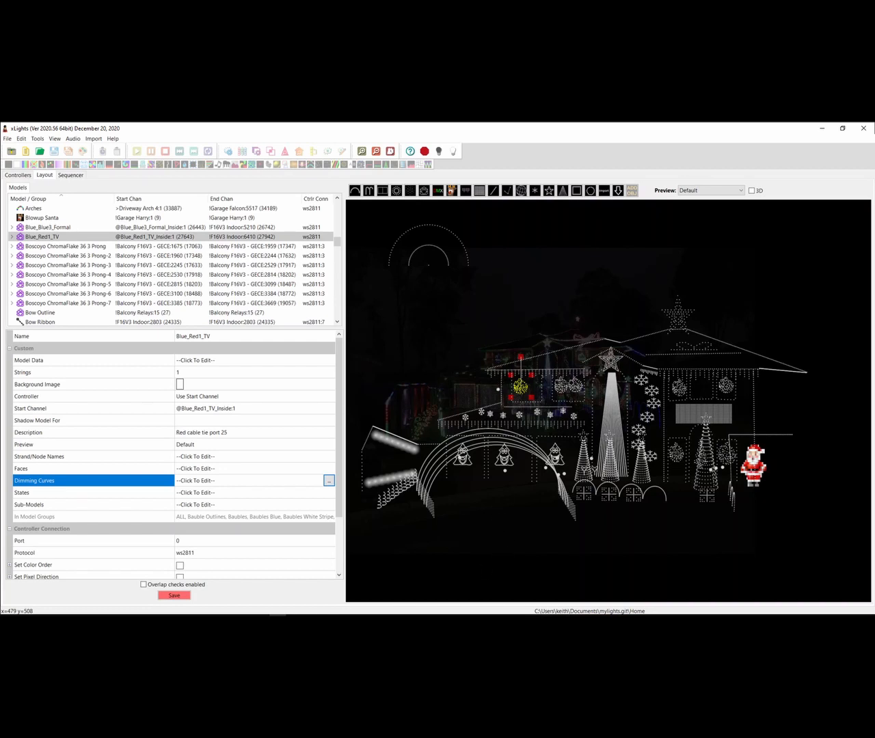
Open the import of previews, models and groups from xlights_rgbeffects.xml in the 2020 Christmas Show folder, and enlarge the import list
{"action": "key", "text": "alt+Tab"}
{"action": "left_click", "coordinate": [65, 246]}
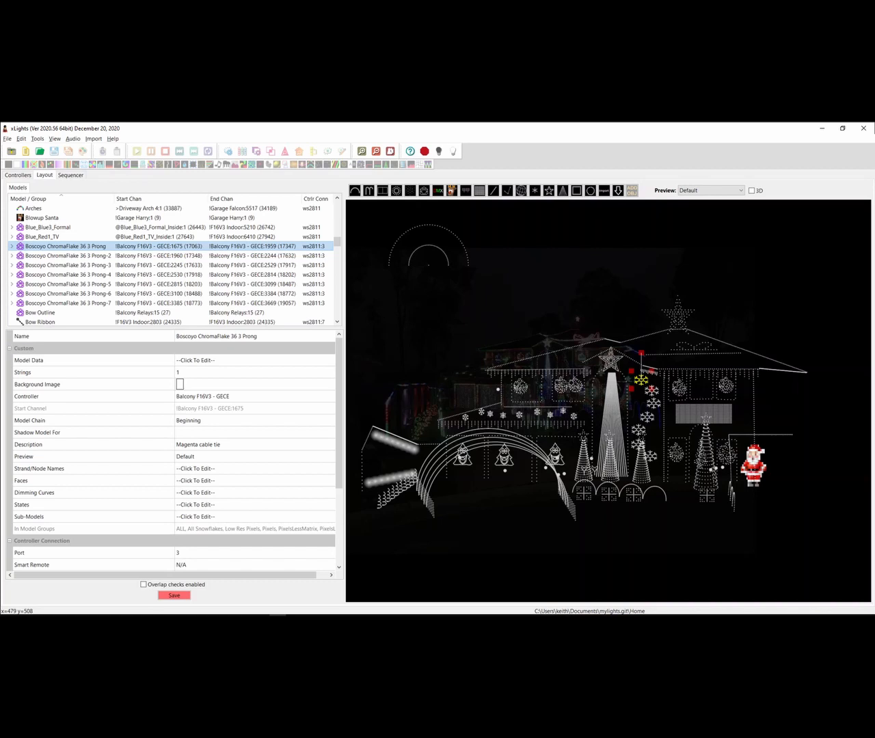
{"action": "right_click", "coordinate": [484, 247]}
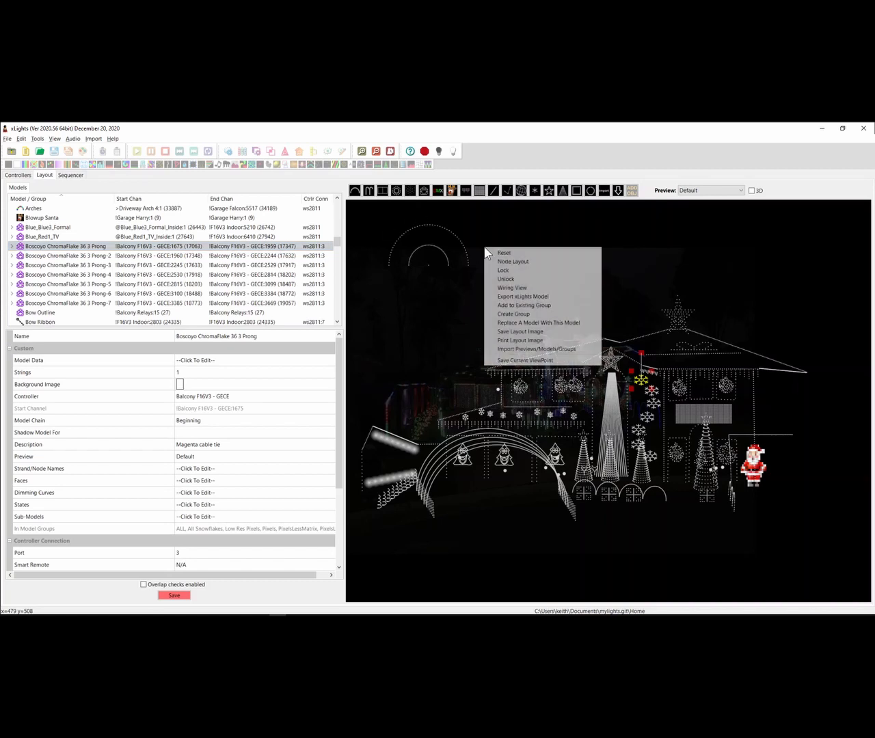
{"action": "left_click", "coordinate": [523, 349]}
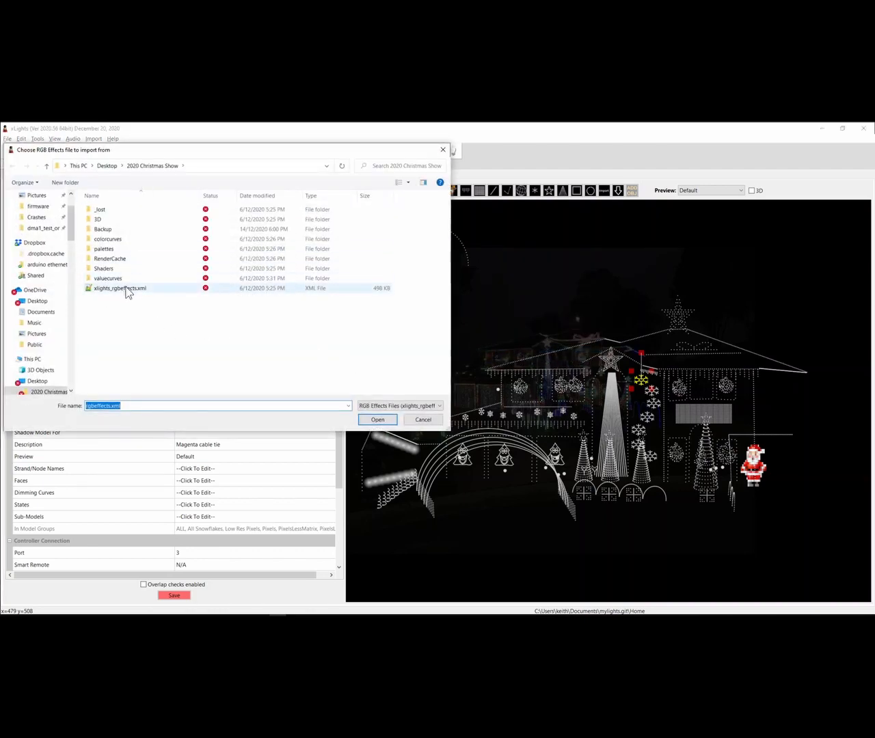
{"action": "double_click", "coordinate": [127, 293]}
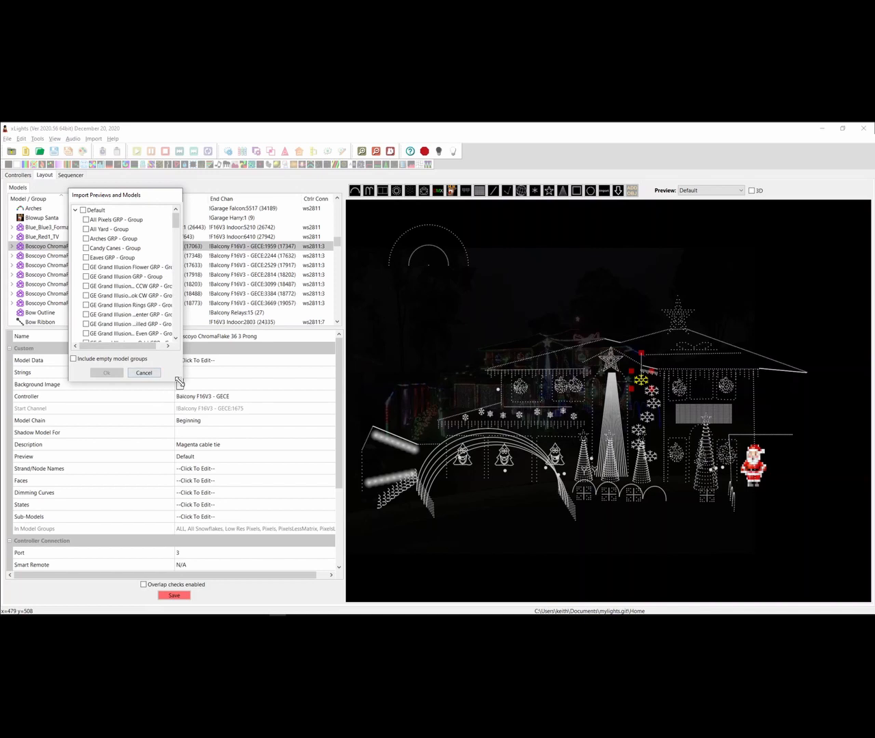
{"action": "left_click_drag", "start_coordinate": [181, 381], "coordinate": [387, 482]}
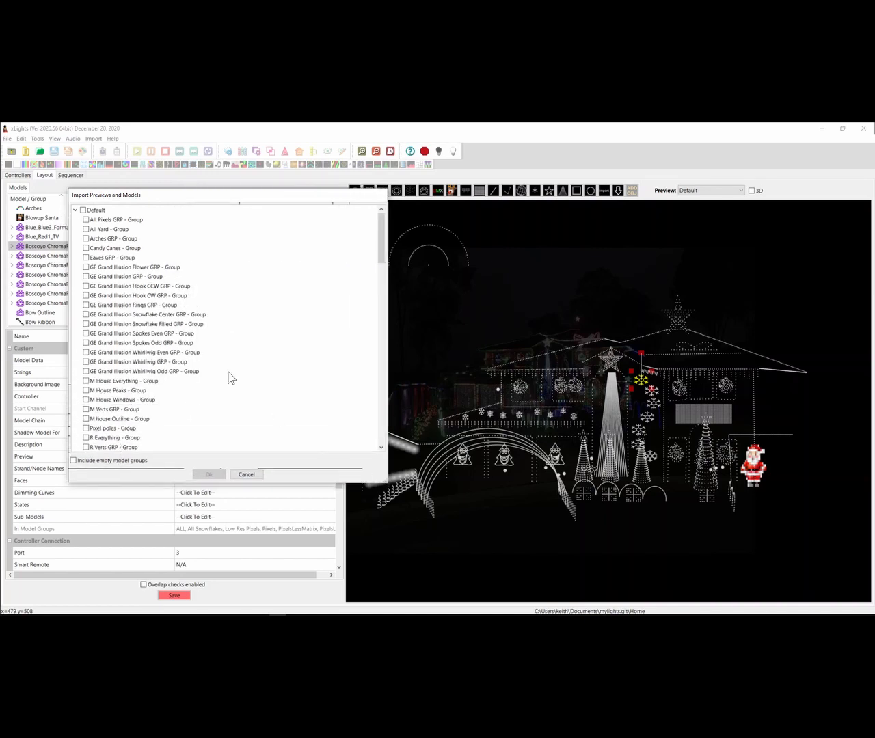
Select all siblings of the GE Grand Illusion Flower group for import and review the selected groups and models under Default
{"action": "right_click", "coordinate": [170, 269]}
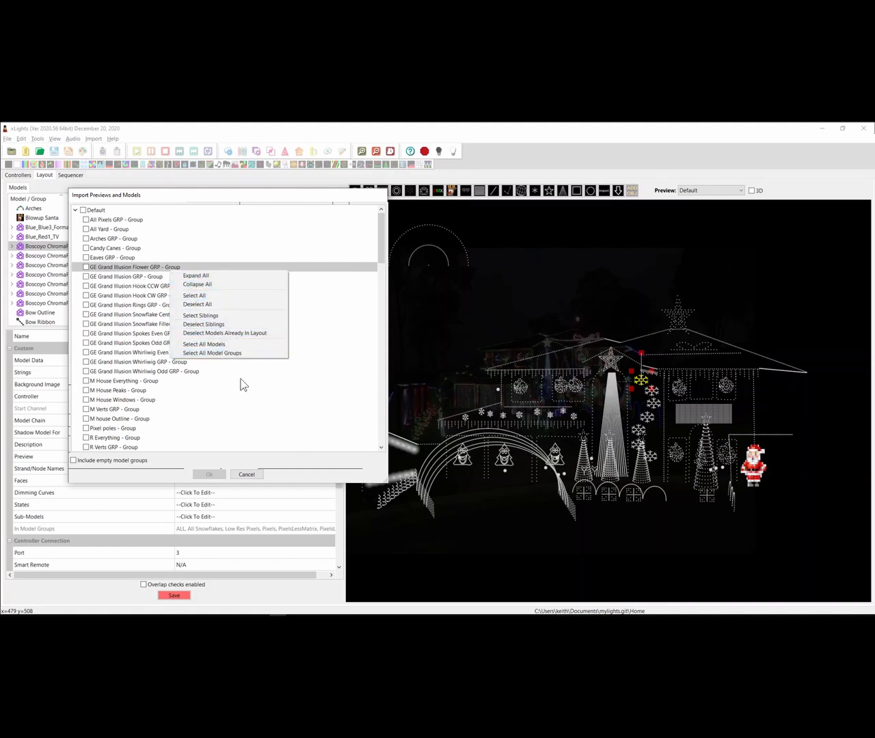
{"action": "left_click", "coordinate": [208, 317]}
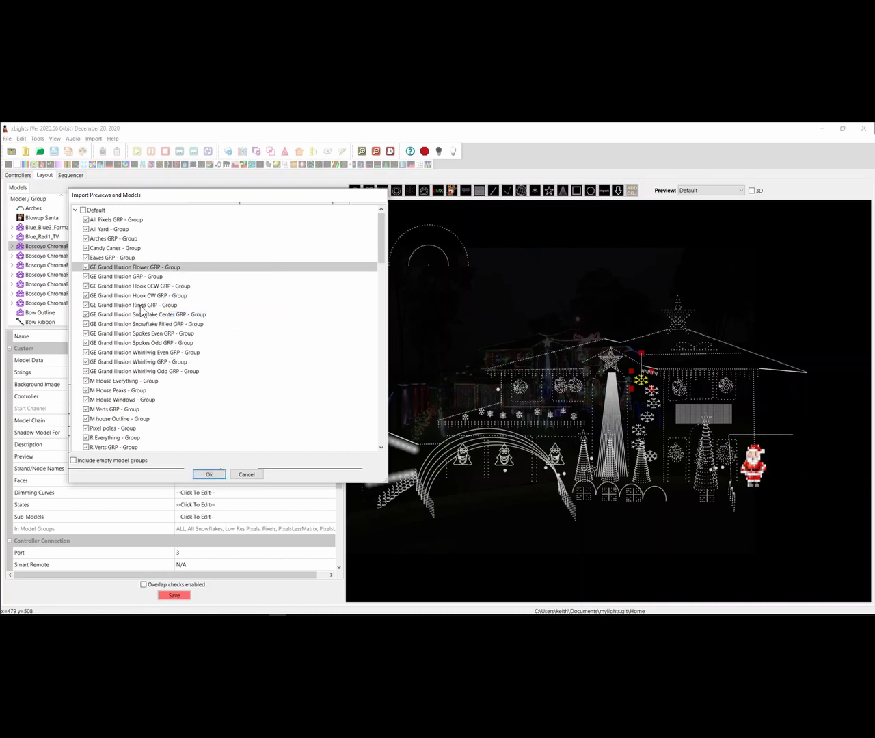
{"action": "scroll", "coordinate": [129, 300], "scroll_direction": "down", "scroll_amount": 20}
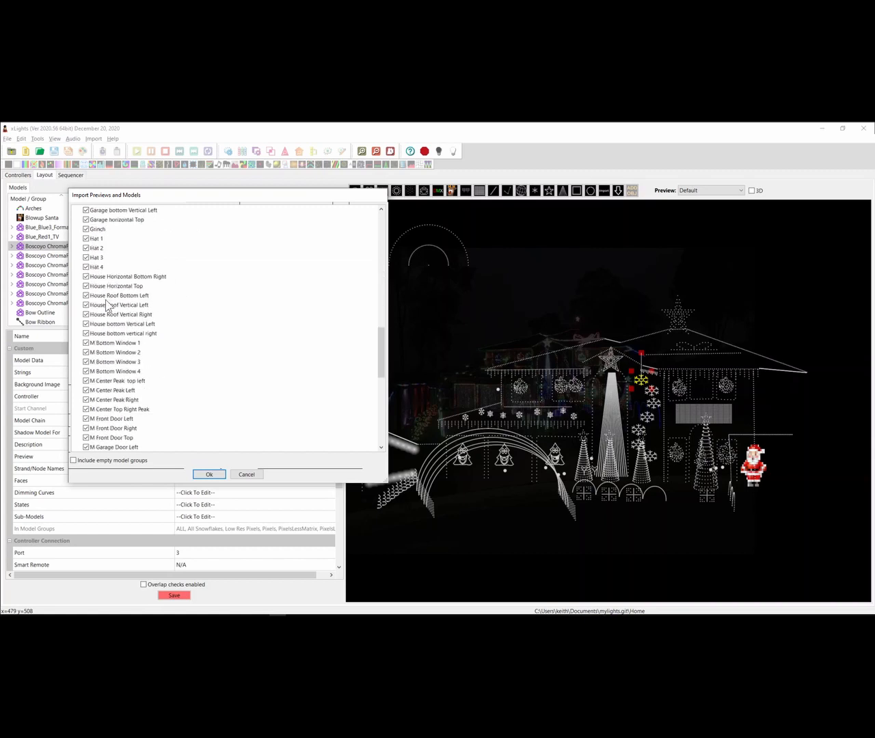
{"action": "scroll", "coordinate": [108, 321], "scroll_direction": "up", "scroll_amount": 15}
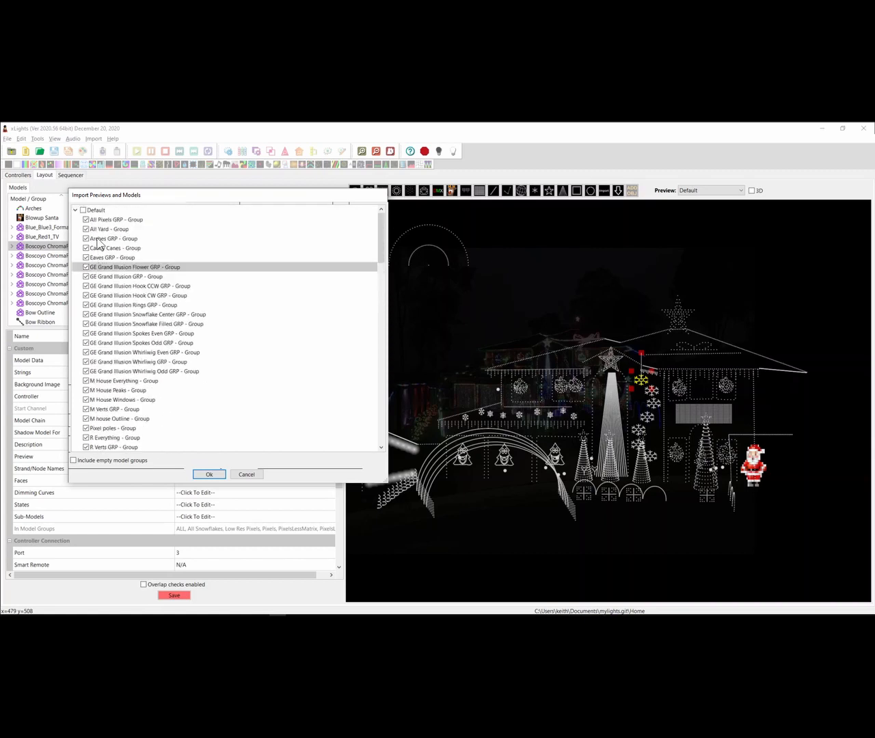
{"action": "scroll", "coordinate": [118, 301], "scroll_direction": "down", "scroll_amount": 5}
{"action": "scroll", "coordinate": [118, 301], "scroll_direction": "down", "scroll_amount": 15}
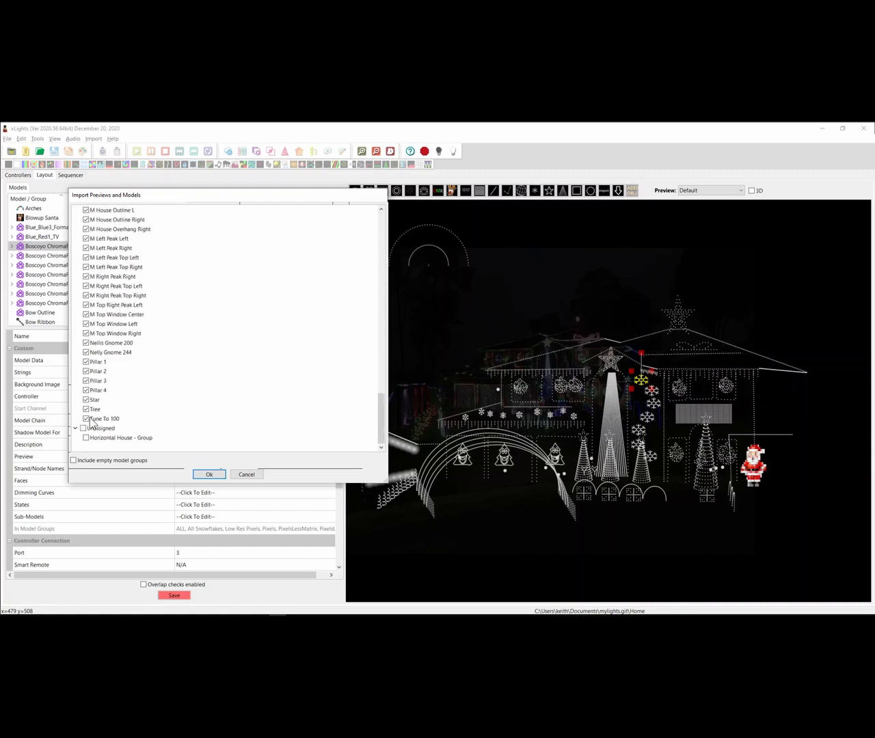
Deselect the siblings of M Right Peak Right, view the list's other selection options, and cancel the import
{"action": "right_click", "coordinate": [107, 277]}
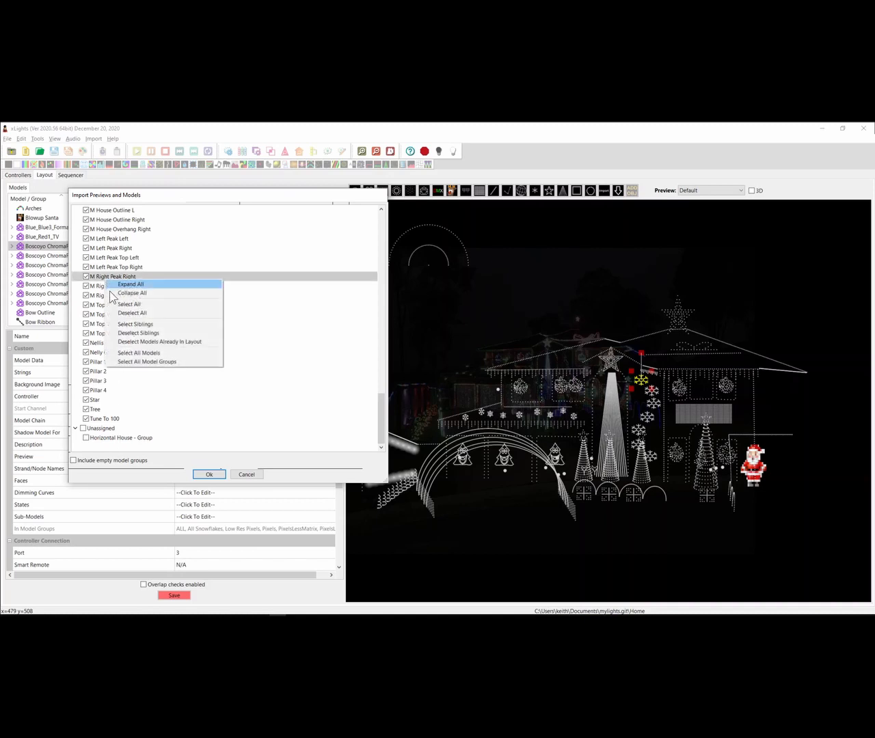
{"action": "left_click", "coordinate": [141, 333]}
{"action": "scroll", "coordinate": [133, 287], "scroll_direction": "up", "scroll_amount": 10}
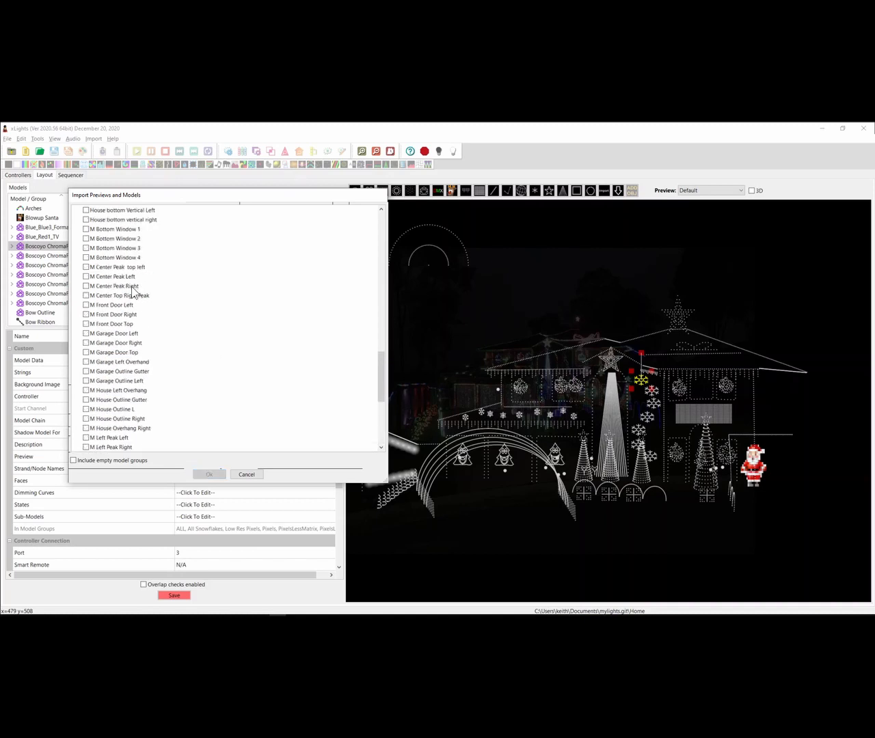
{"action": "scroll", "coordinate": [123, 286], "scroll_direction": "up", "scroll_amount": 4}
{"action": "right_click", "coordinate": [112, 276]}
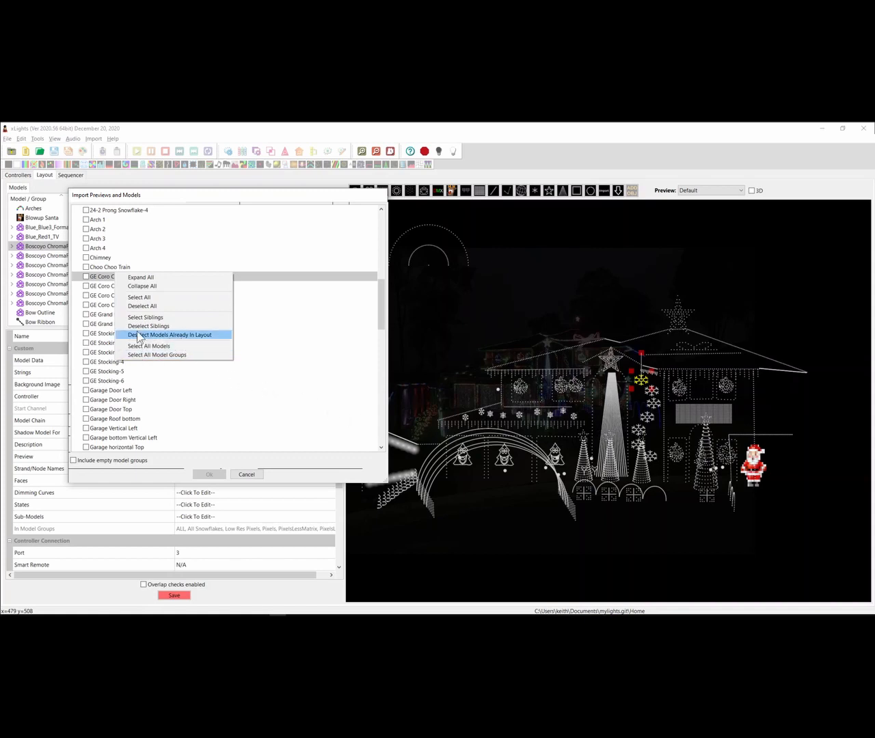
{"action": "left_click", "coordinate": [271, 325]}
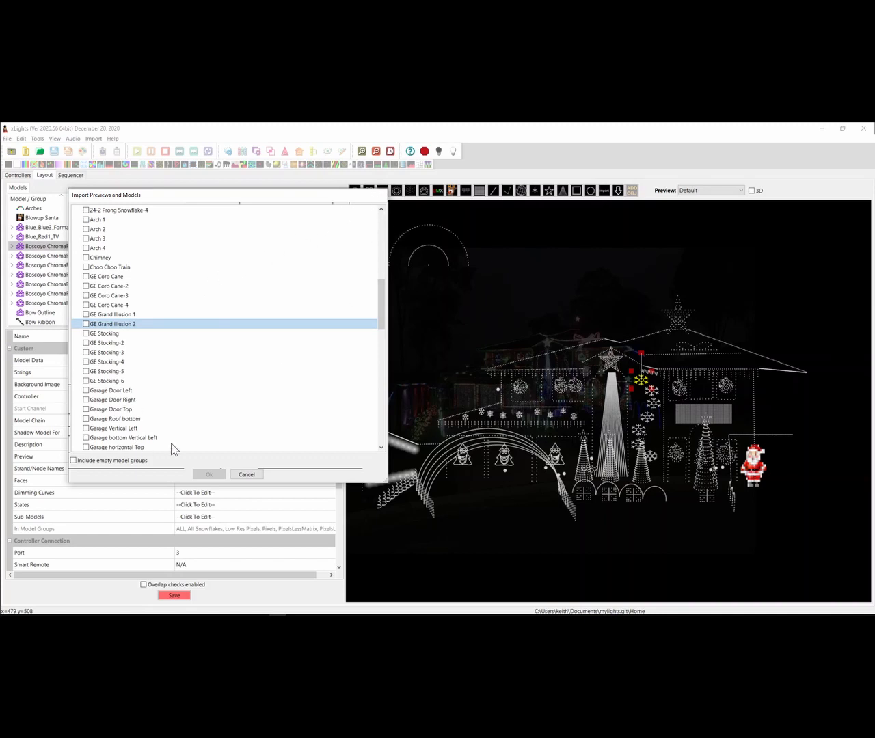
{"action": "left_click", "coordinate": [254, 472]}
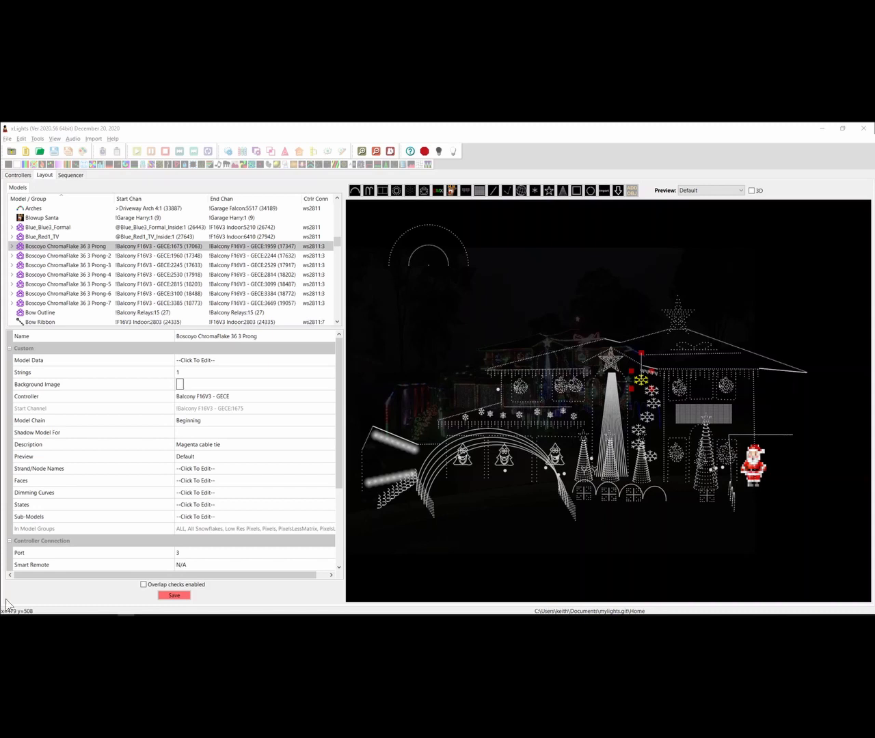
Change the F16V3 Indoor controller's vendor to ESPixelStick and check its available models without picking one
{"action": "left_click", "coordinate": [17, 176]}
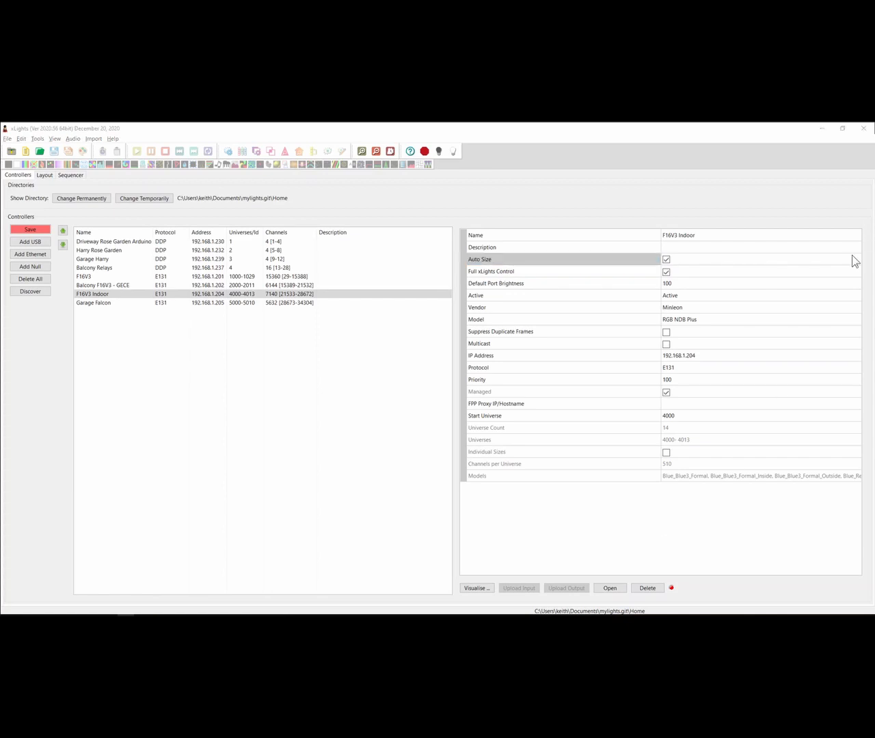
{"action": "left_click", "coordinate": [690, 307]}
{"action": "left_click", "coordinate": [690, 308]}
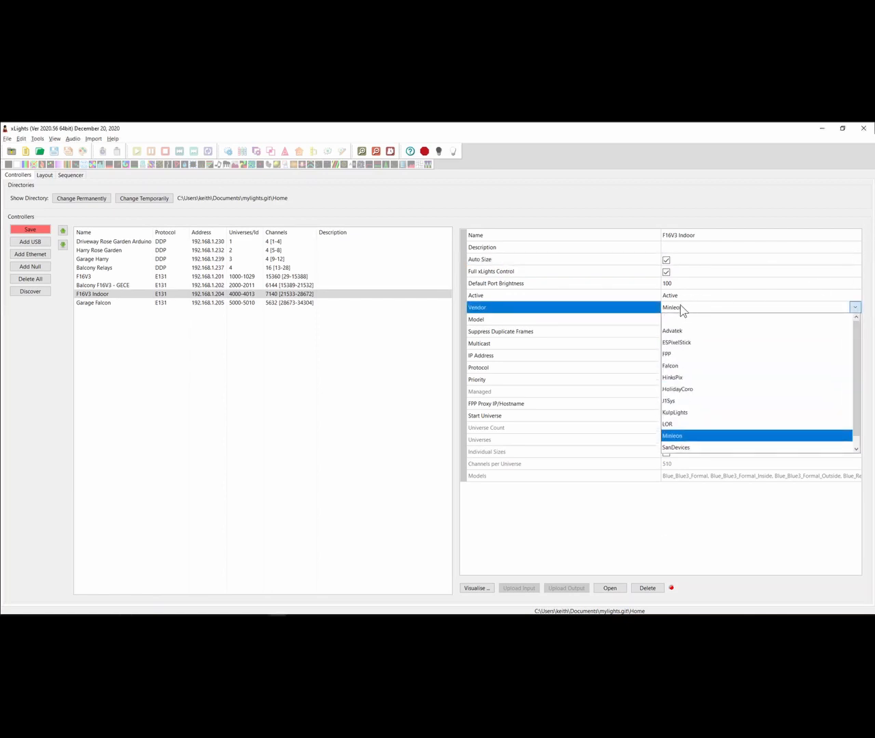
{"action": "left_click", "coordinate": [679, 341]}
{"action": "left_click", "coordinate": [680, 295]}
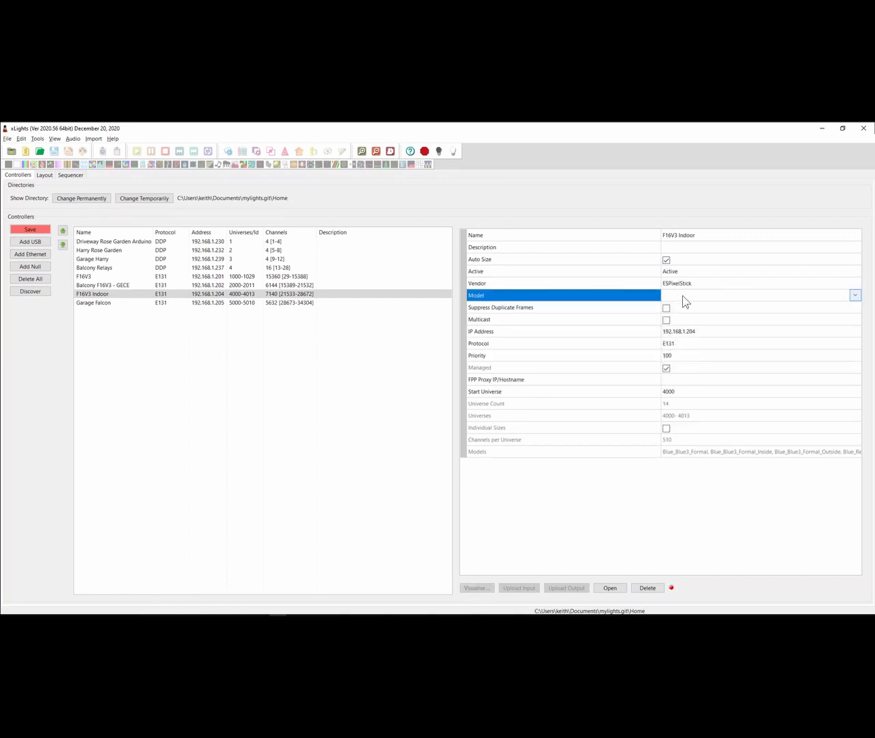
{"action": "left_click", "coordinate": [682, 295]}
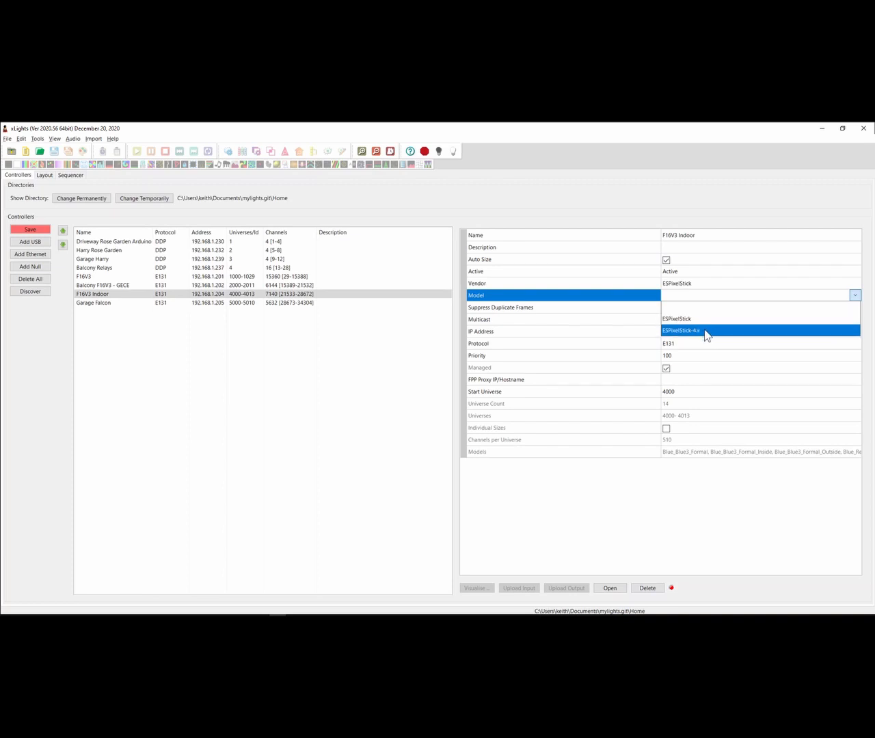
{"action": "left_click", "coordinate": [639, 298]}
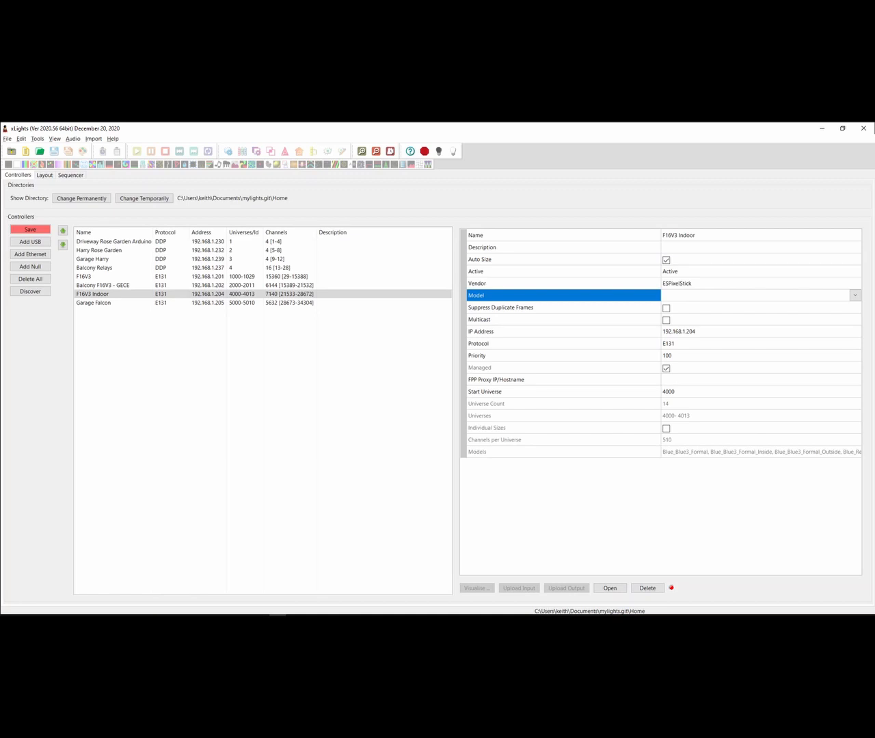
Select the ArchTree model in the layout and view its properties
{"action": "left_click", "coordinate": [44, 175]}
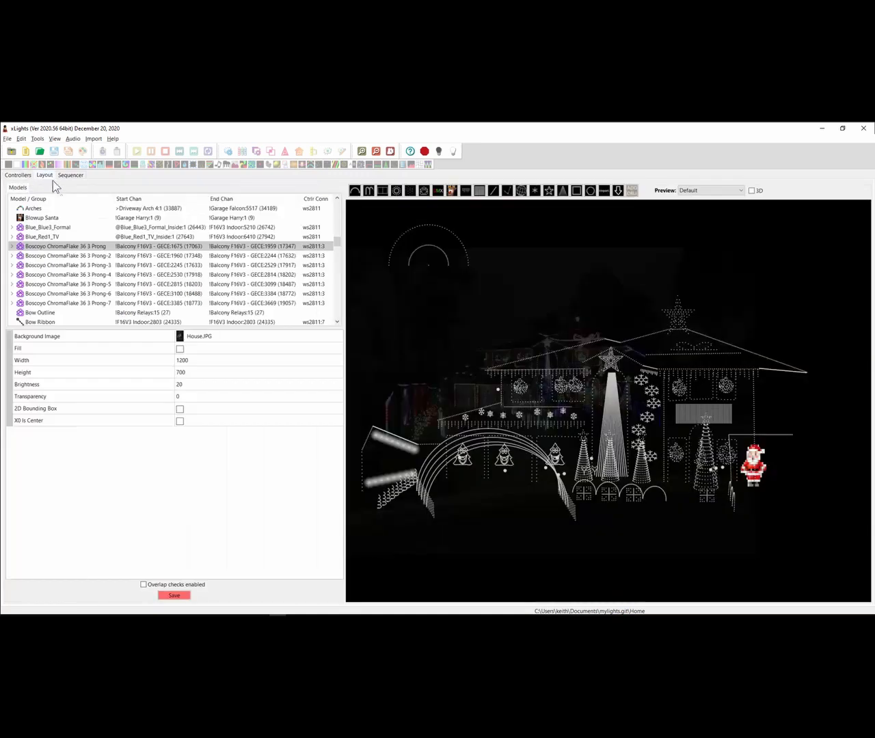
{"action": "left_click", "coordinate": [611, 422]}
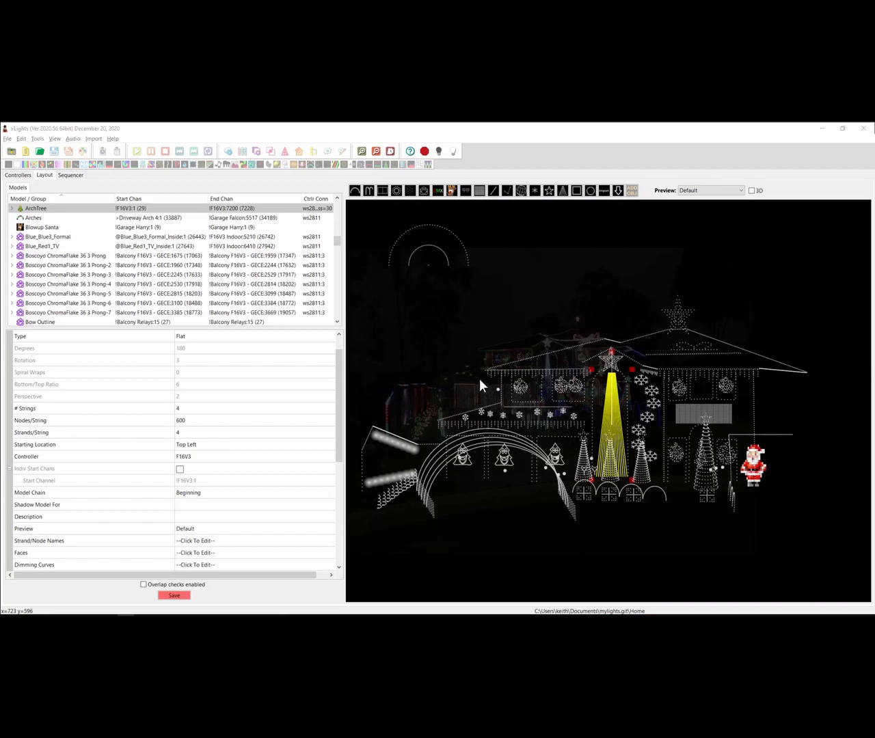
Create a new sequence with the default settings
{"action": "left_click", "coordinate": [73, 175]}
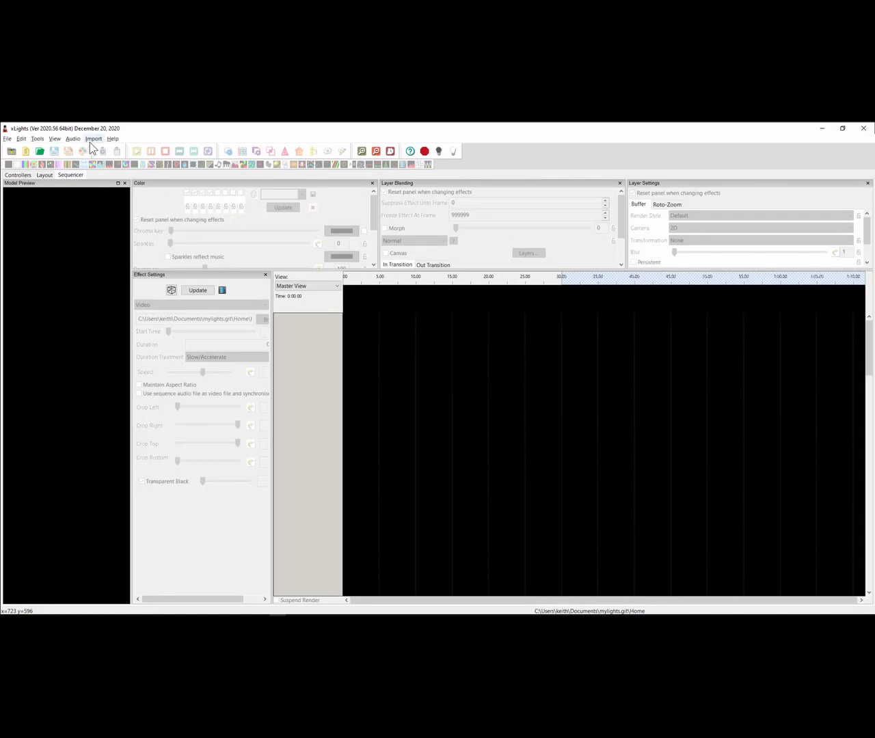
{"action": "left_click", "coordinate": [25, 151]}
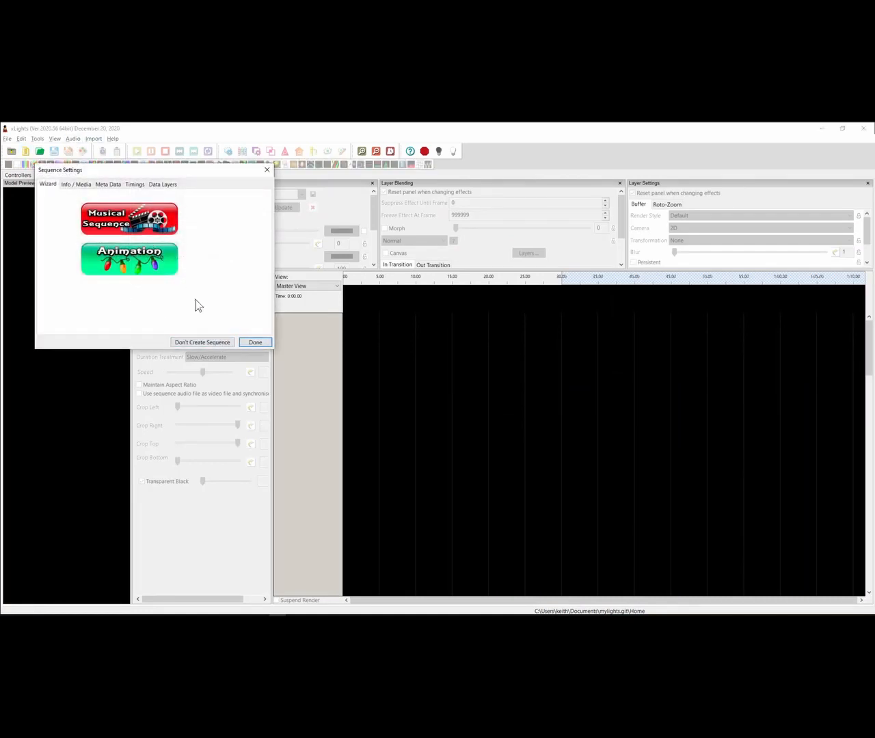
{"action": "left_click", "coordinate": [256, 343]}
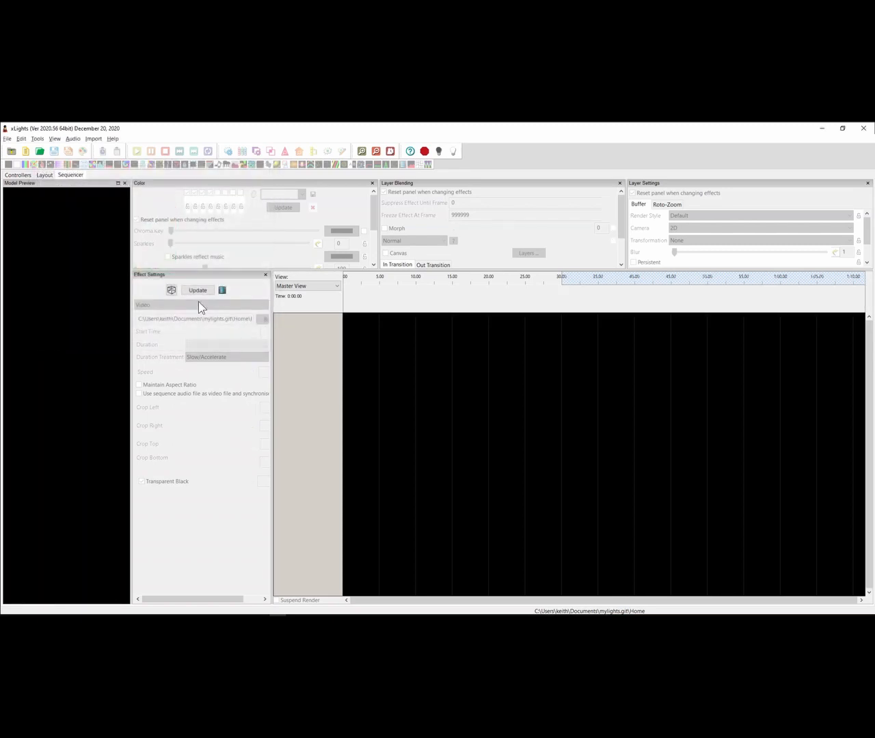
Auto-map the models for an effects import from Queen.xsq, review the mapping list, and cancel the import
{"action": "left_click", "coordinate": [94, 139]}
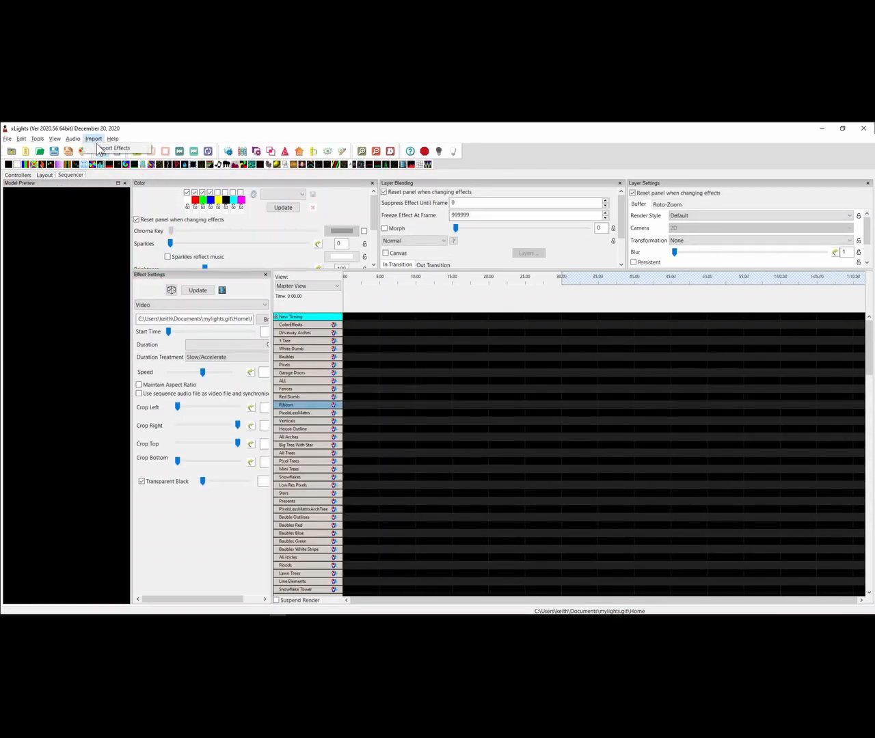
{"action": "left_click", "coordinate": [106, 149]}
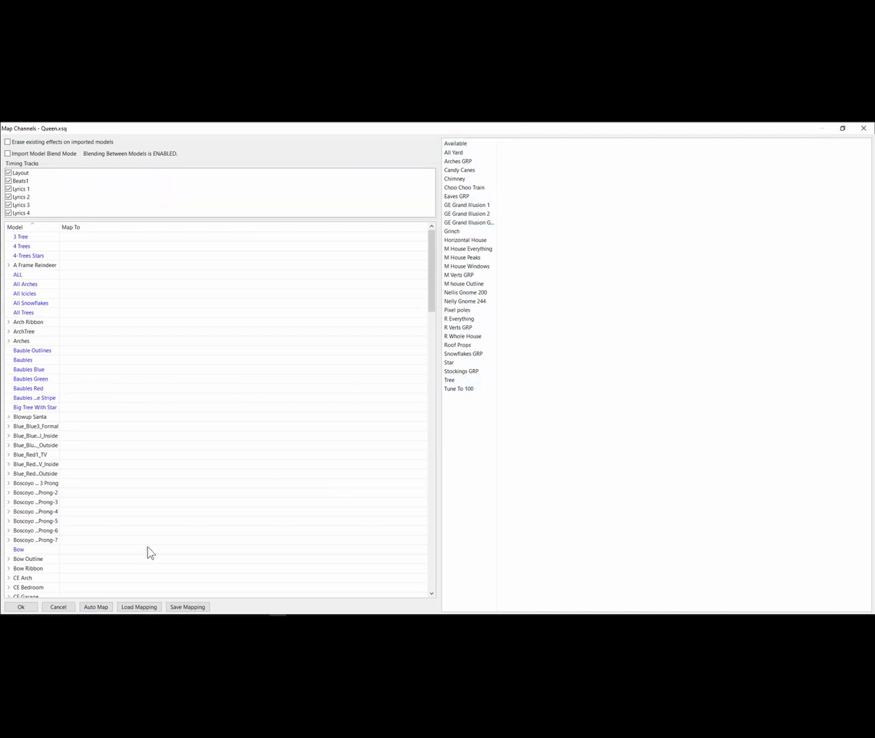
{"action": "left_click", "coordinate": [96, 607]}
{"action": "scroll", "coordinate": [114, 509], "scroll_direction": "down", "scroll_amount": 20}
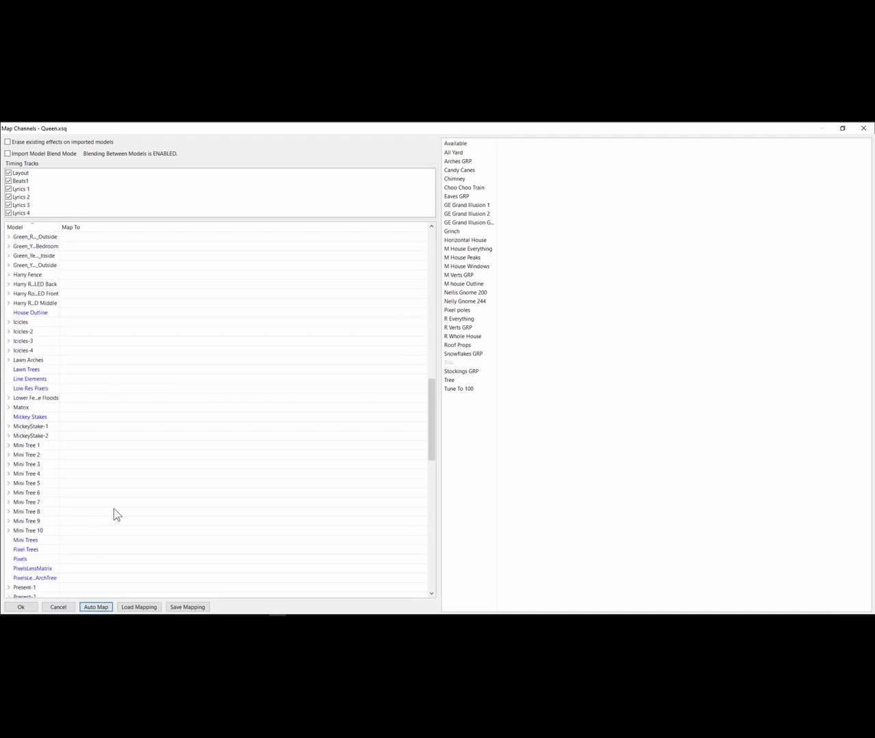
{"action": "scroll", "coordinate": [114, 515], "scroll_direction": "down", "scroll_amount": 20}
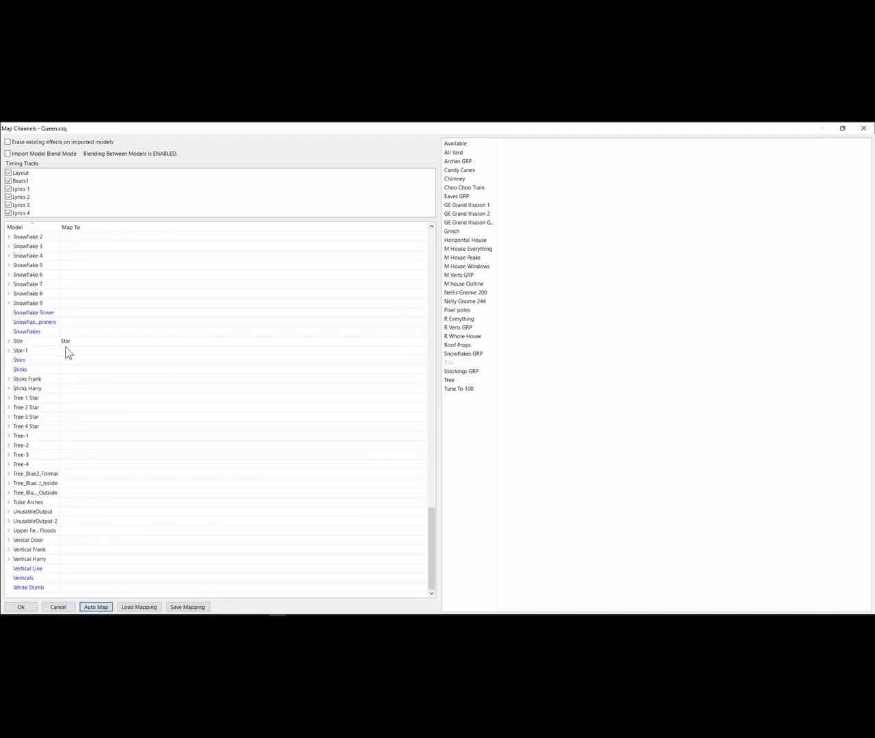
{"action": "scroll", "coordinate": [121, 495], "scroll_direction": "up", "scroll_amount": 20}
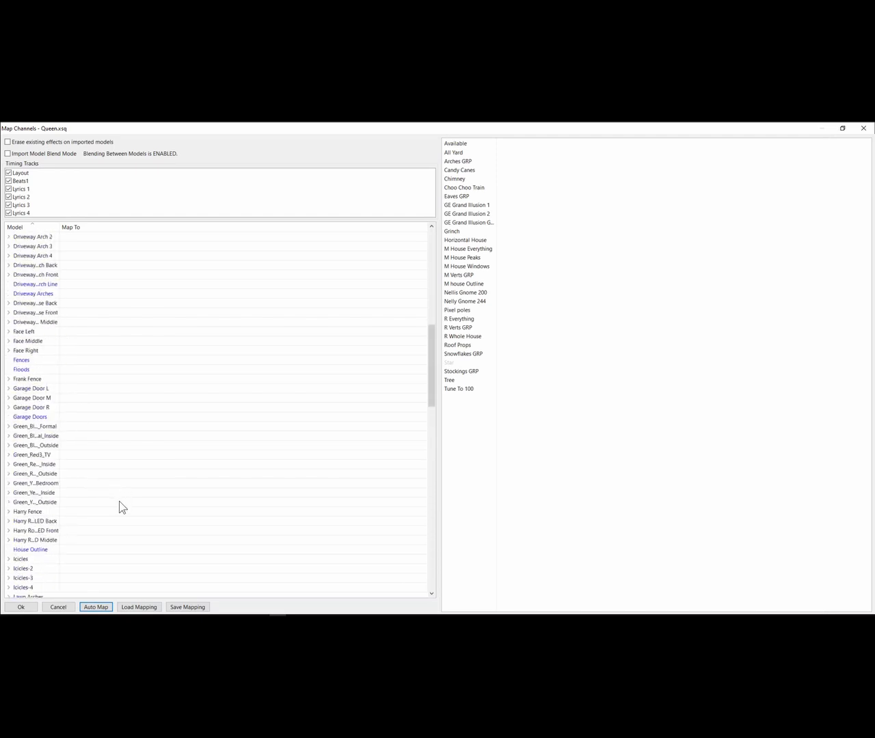
{"action": "scroll", "coordinate": [120, 498], "scroll_direction": "up", "scroll_amount": 20}
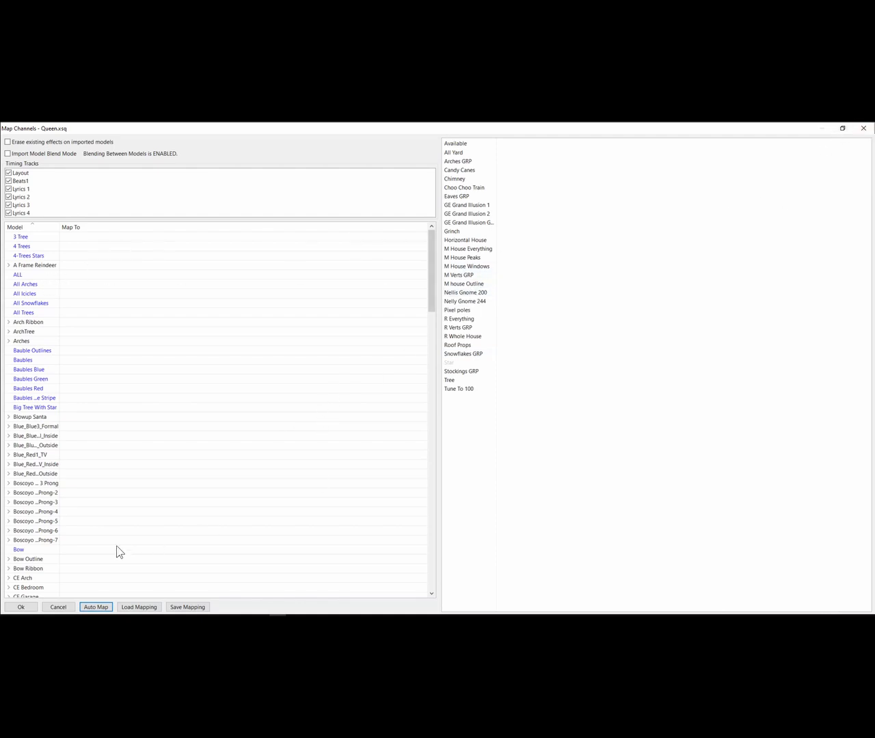
{"action": "left_click", "coordinate": [65, 604]}
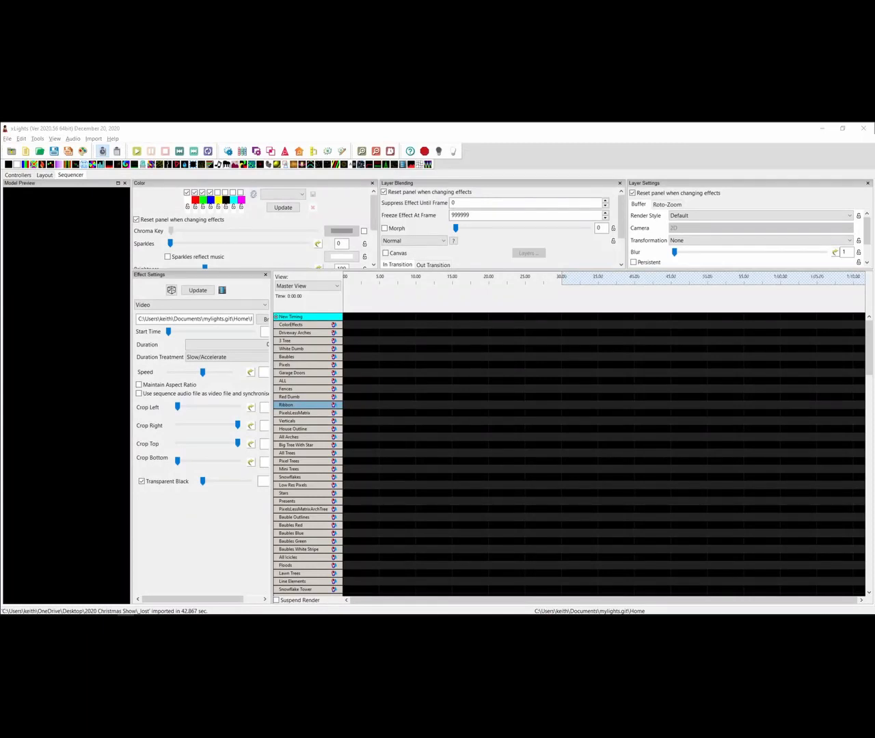
Export the Red_Red2_TV model's submodels to Red_Red2_TV.csv on the Desktop, and view the file in LibreOffice Calc before closing it
{"action": "left_click", "coordinate": [45, 175]}
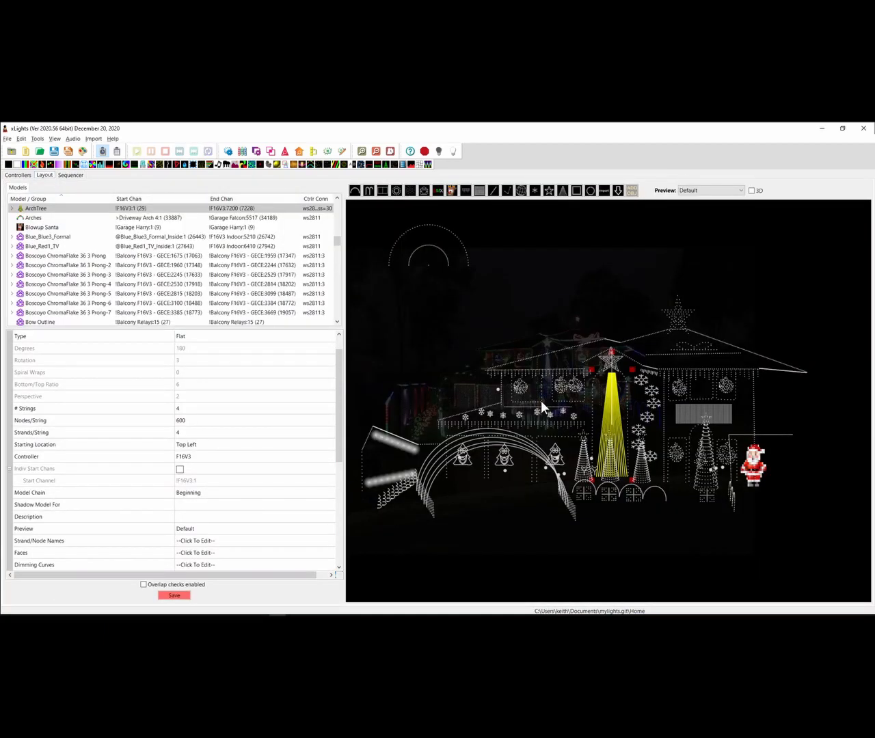
{"action": "left_click", "coordinate": [562, 388]}
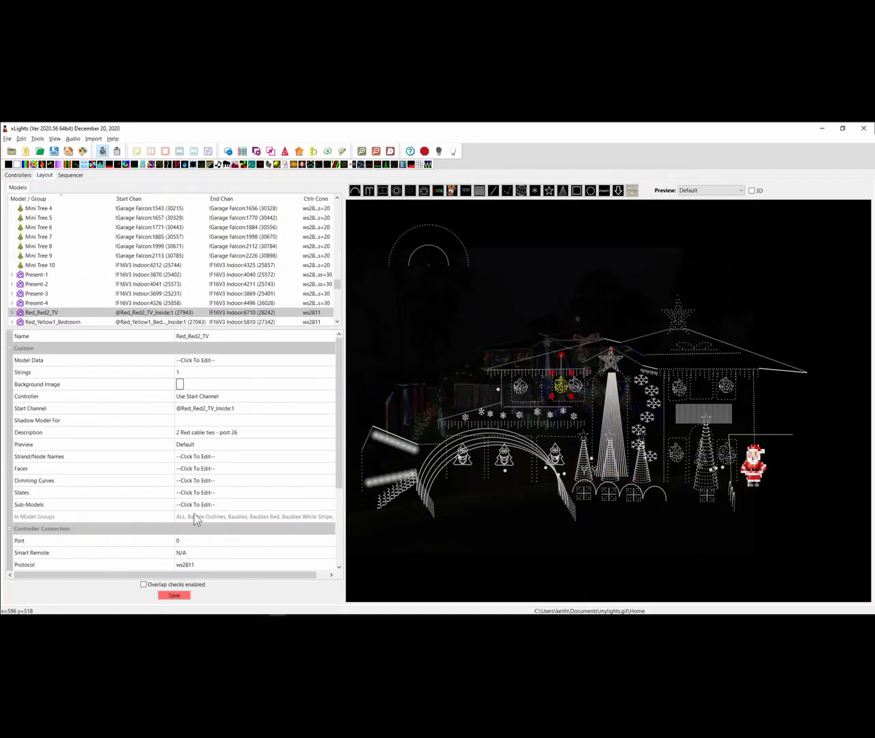
{"action": "left_click", "coordinate": [321, 505]}
{"action": "left_click", "coordinate": [330, 504]}
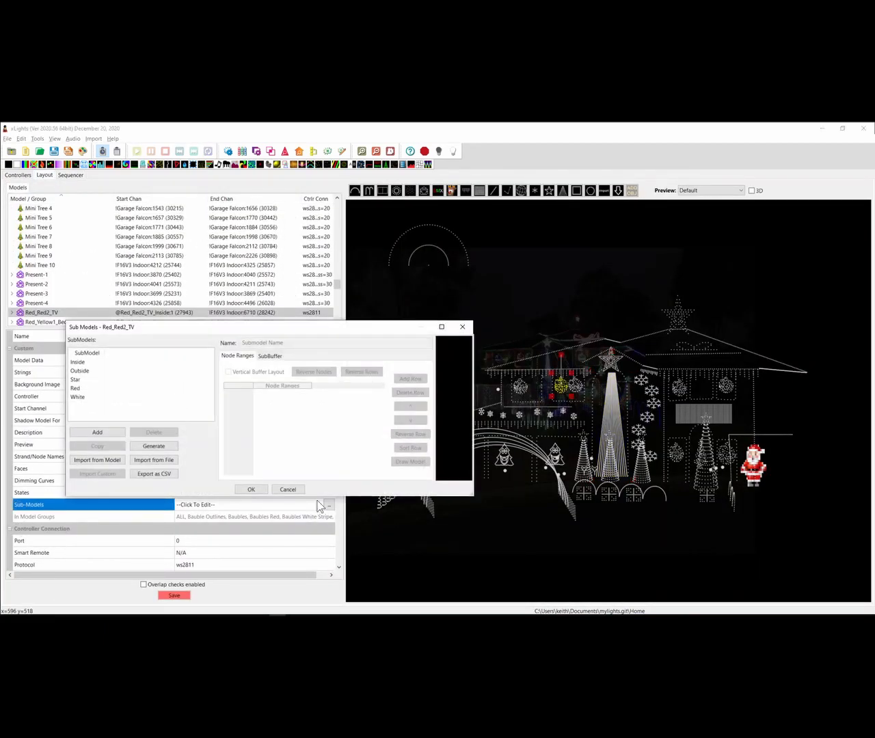
{"action": "left_click", "coordinate": [161, 475]}
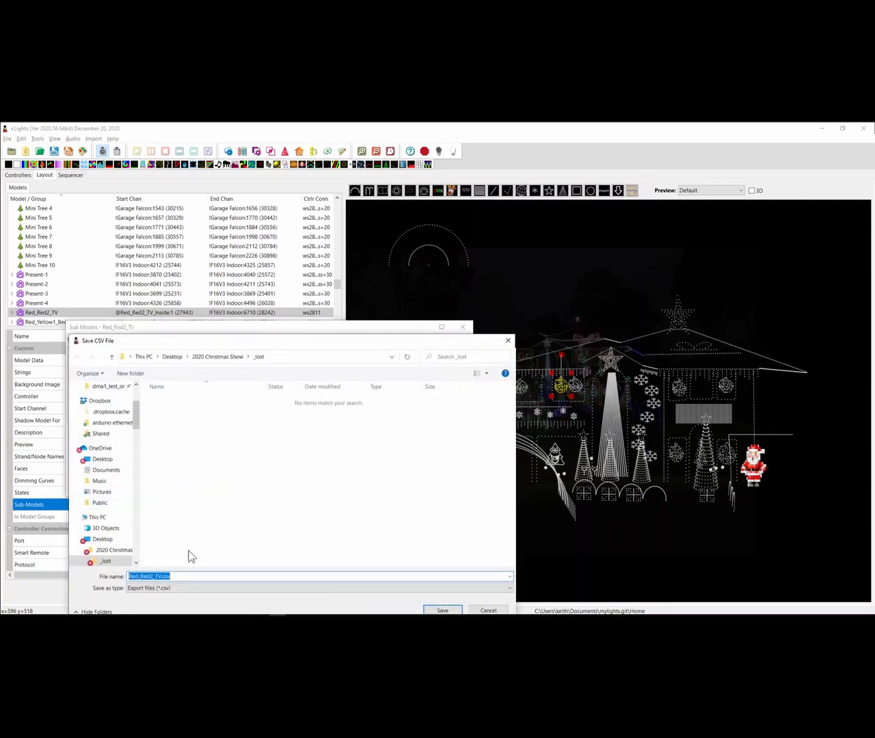
{"action": "scroll", "coordinate": [109, 403], "scroll_direction": "up", "scroll_amount": 3}
{"action": "left_click", "coordinate": [103, 395]}
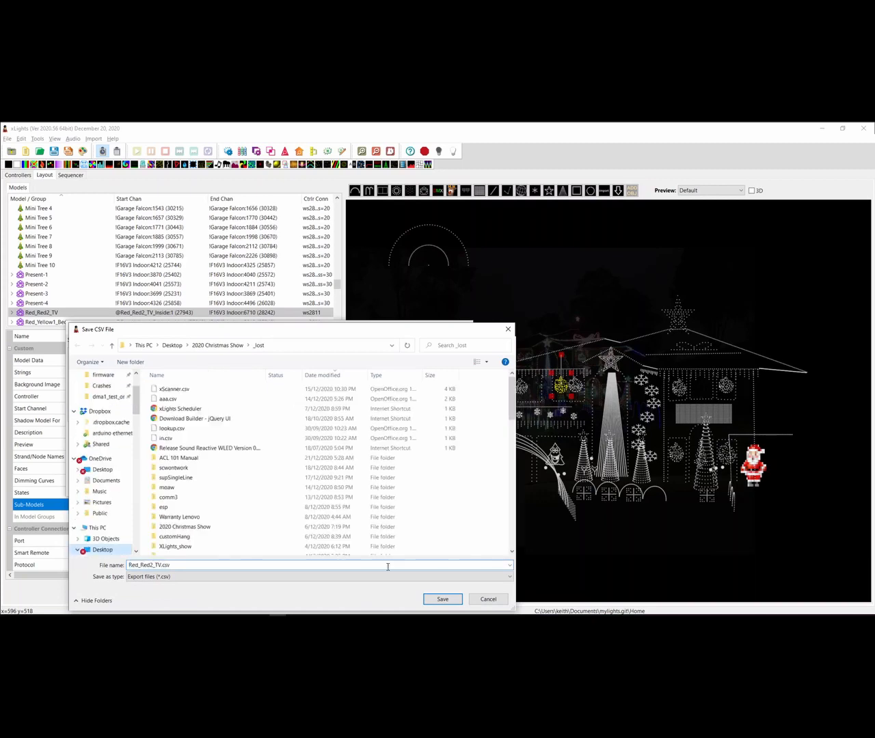
{"action": "left_click", "coordinate": [441, 599]}
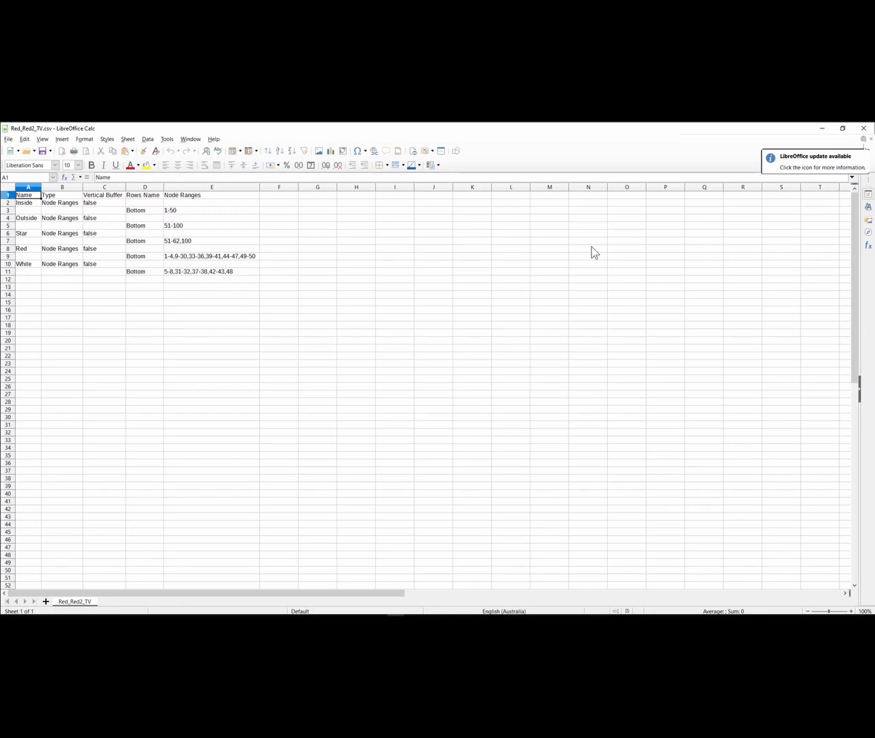
{"action": "left_click", "coordinate": [863, 128]}
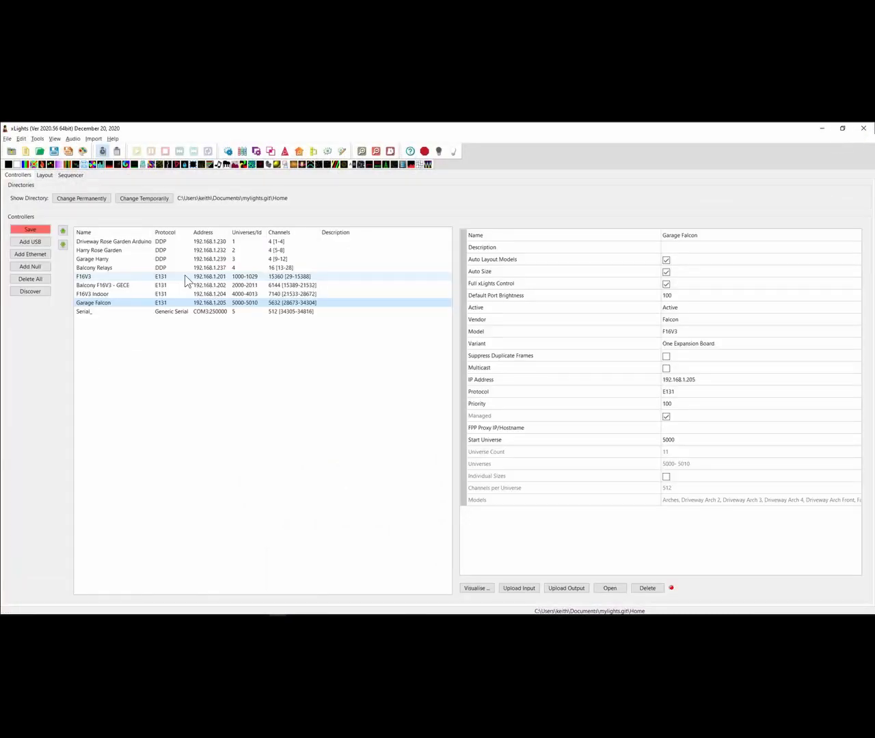
View the properties of the Serial_ controller
{"action": "left_click", "coordinate": [175, 313]}
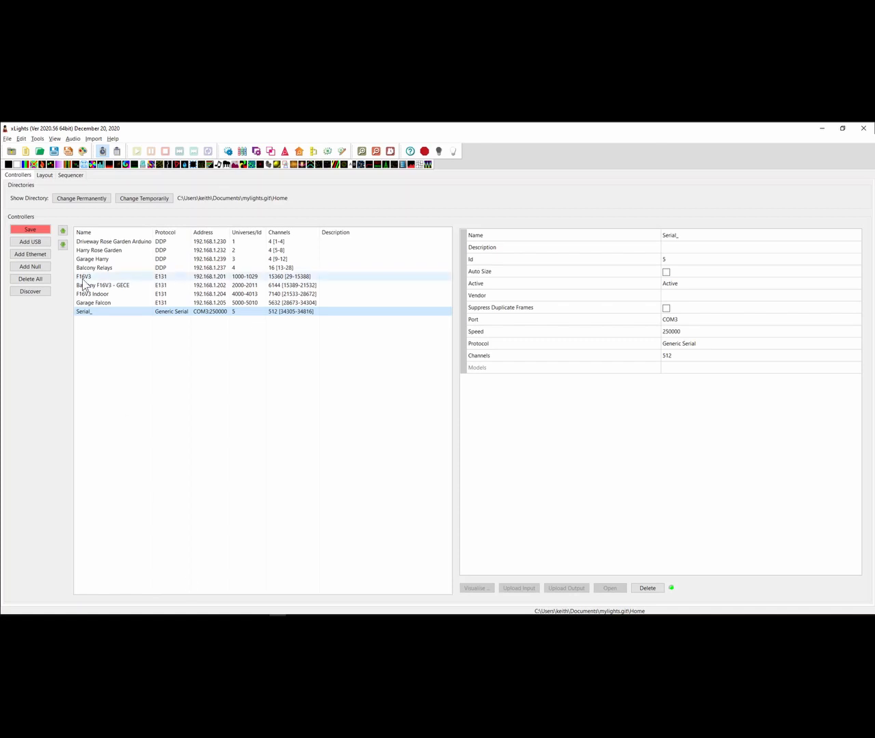
Open the Santa Claus Is Coming To Town sequence, discarding the unsaved changes of the current one
{"action": "left_click", "coordinate": [41, 152]}
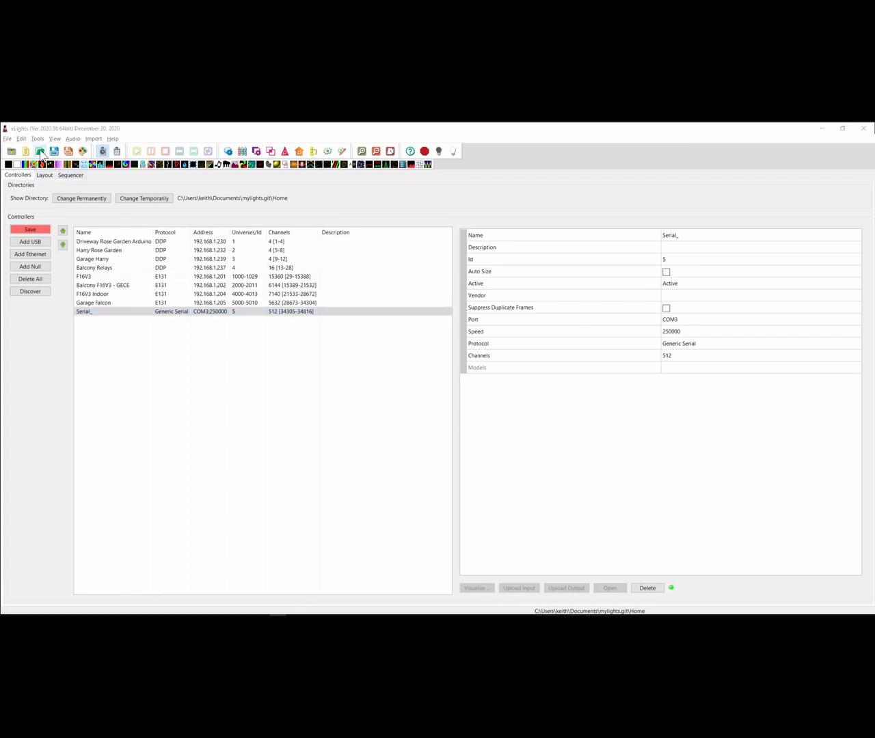
{"action": "scroll", "coordinate": [137, 383], "scroll_direction": "down", "scroll_amount": 4}
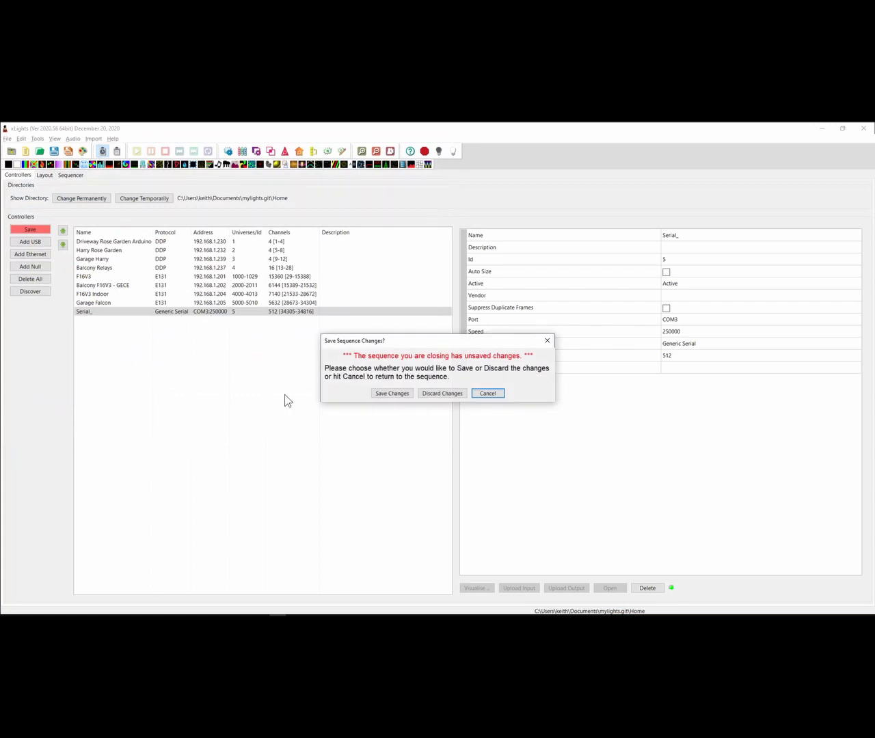
{"action": "left_click", "coordinate": [444, 392]}
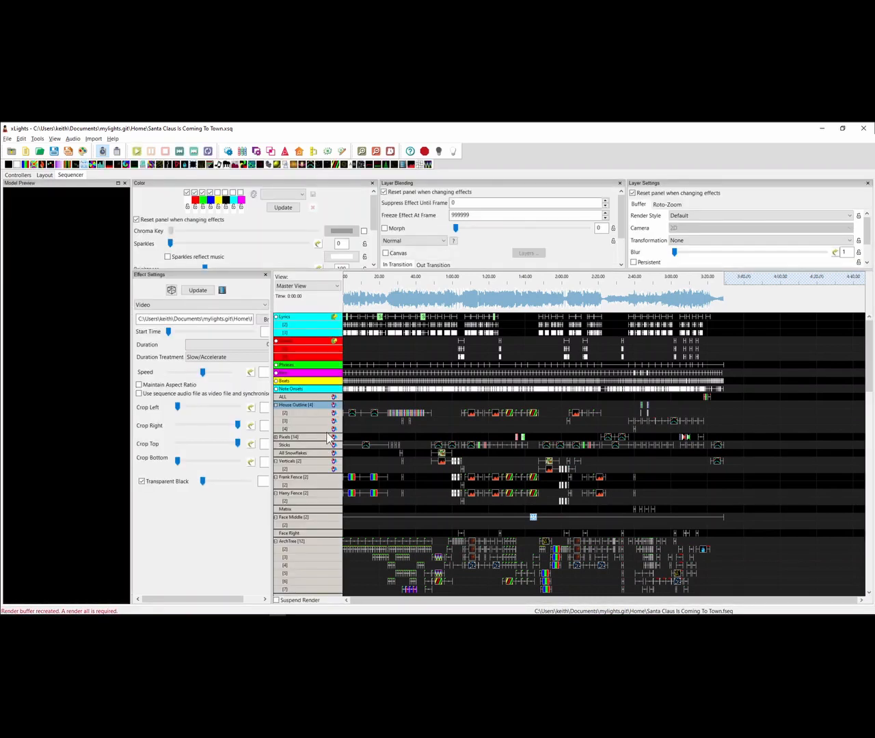
Compare the options offered for the phoneme, word and phrase layers of the first Lyrics timing track, without choosing any
{"action": "right_click", "coordinate": [295, 330]}
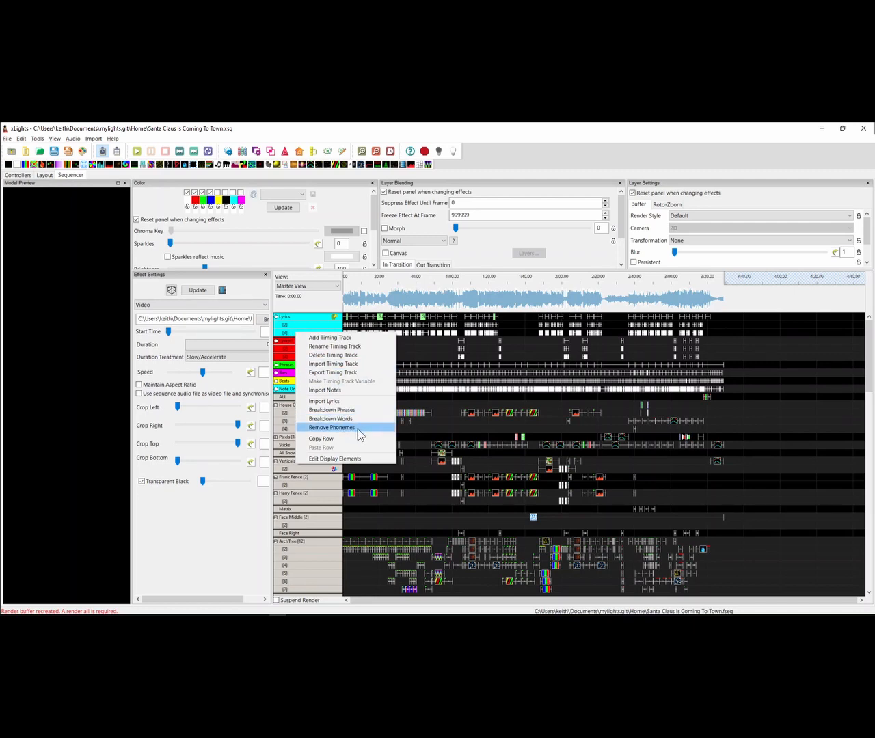
{"action": "right_click", "coordinate": [298, 324]}
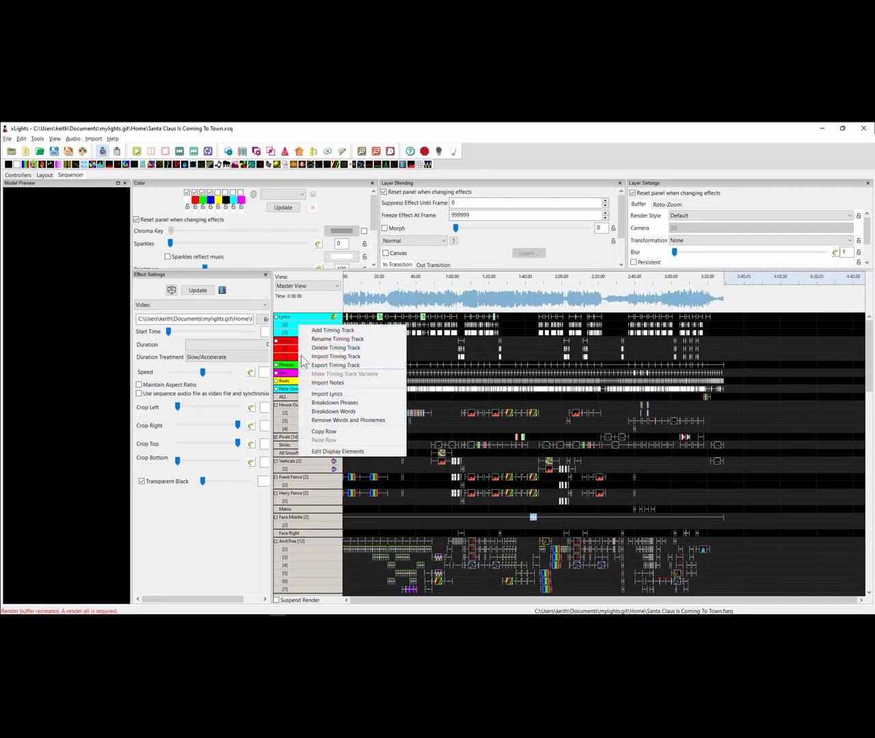
{"action": "right_click", "coordinate": [291, 317]}
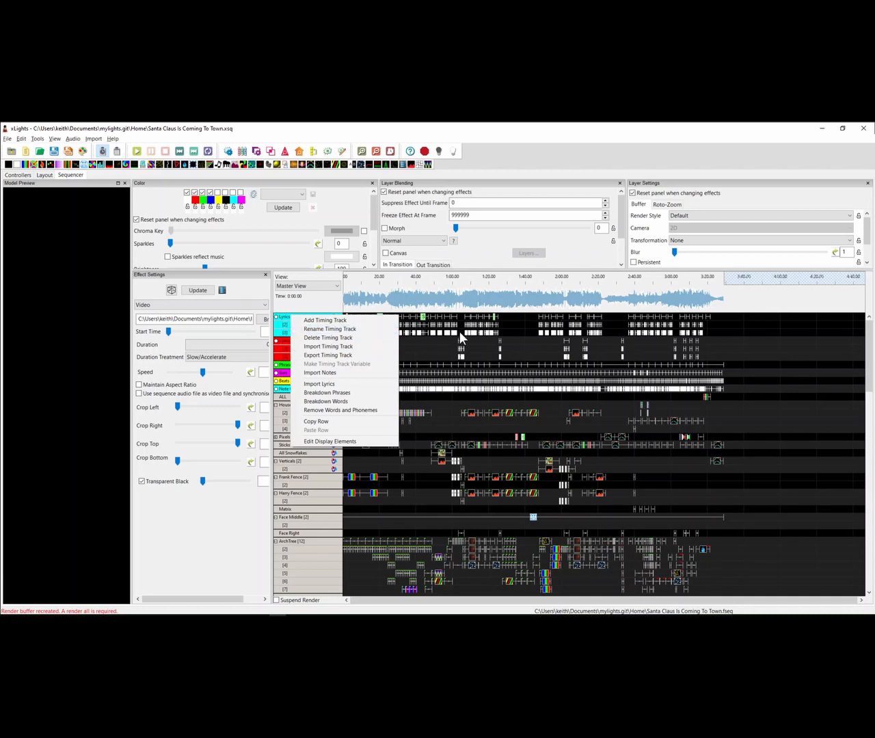
{"action": "left_click", "coordinate": [284, 326]}
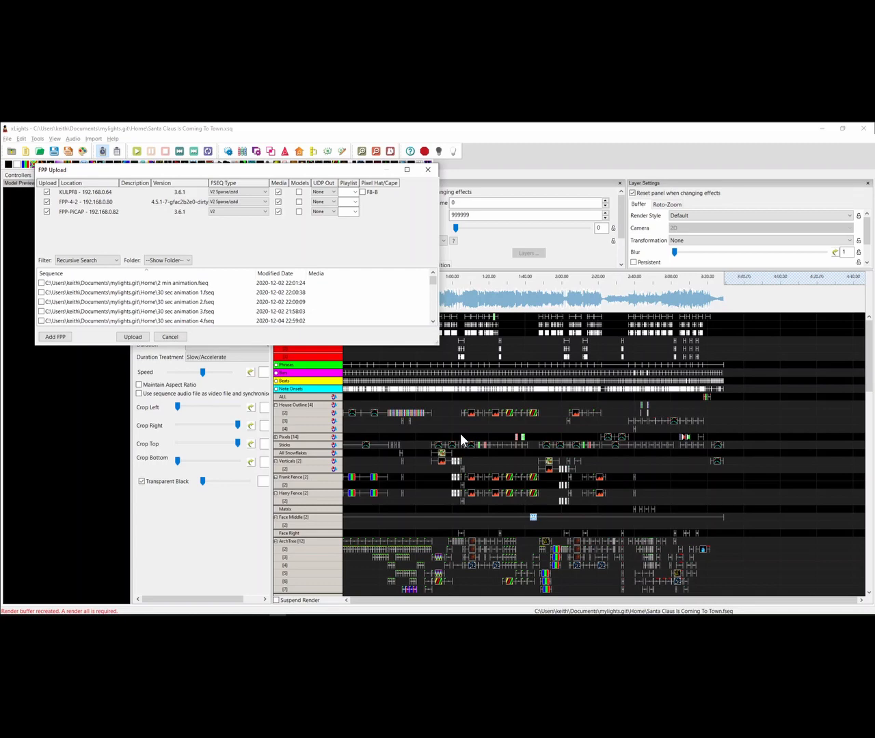
Enlarge the FPP Upload window and try sorting its sequence list by modified date, sequence name and media
{"action": "left_click_drag", "start_coordinate": [438, 345], "coordinate": [734, 529]}
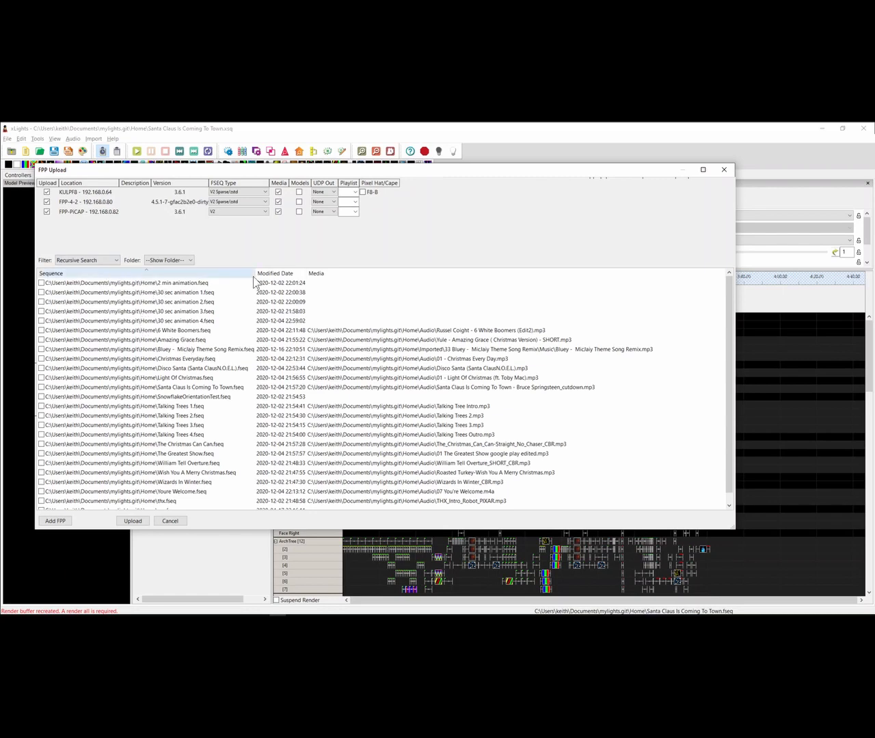
{"action": "left_click", "coordinate": [275, 273]}
{"action": "left_click", "coordinate": [217, 277]}
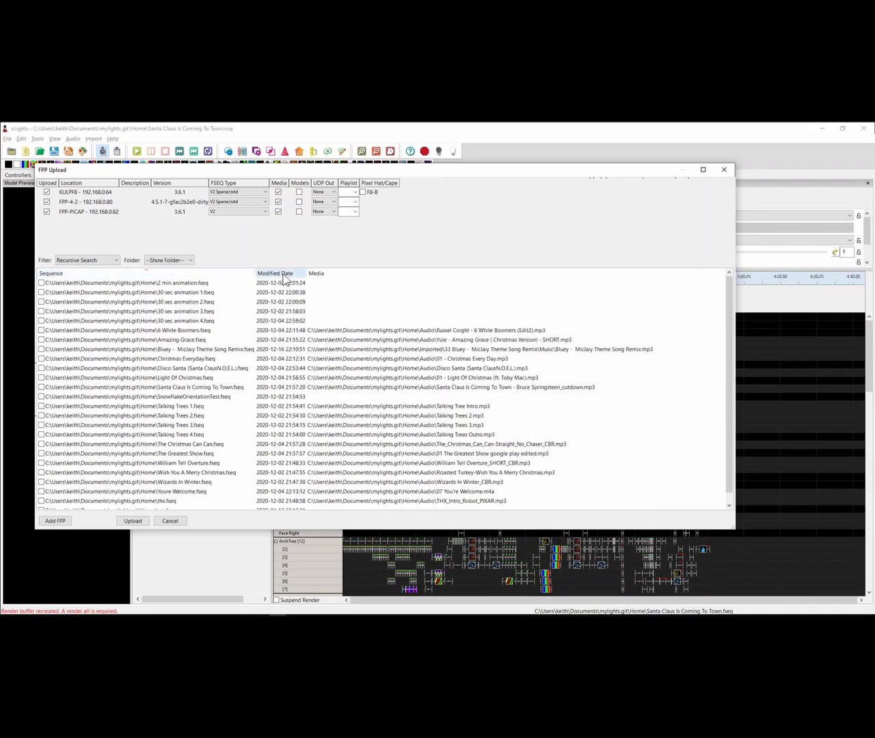
{"action": "left_click", "coordinate": [219, 276]}
{"action": "left_click", "coordinate": [331, 275]}
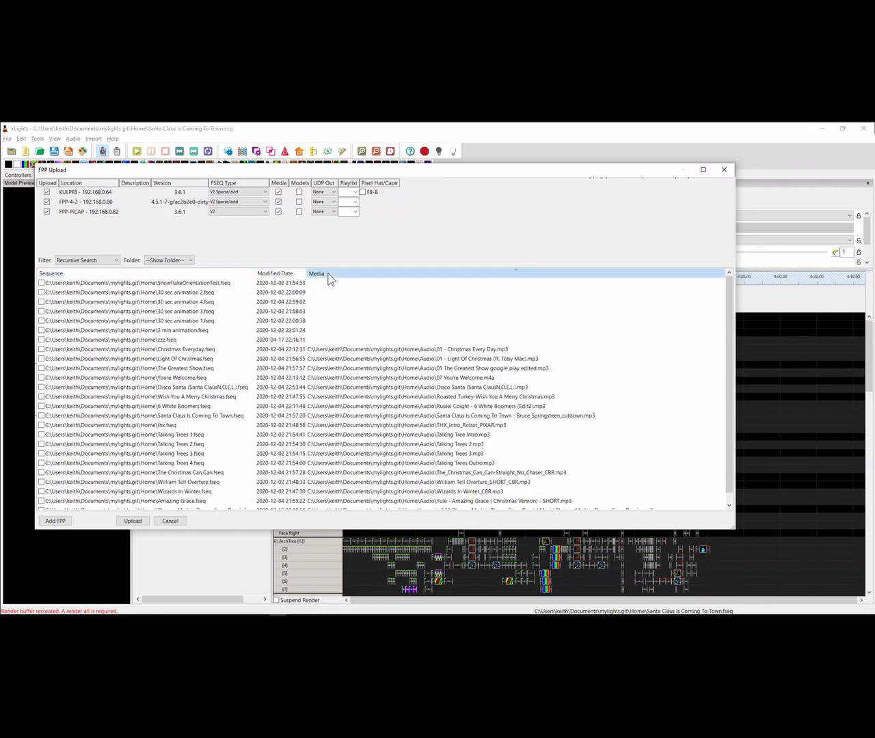
{"action": "left_click", "coordinate": [329, 276]}
{"action": "left_click", "coordinate": [189, 276]}
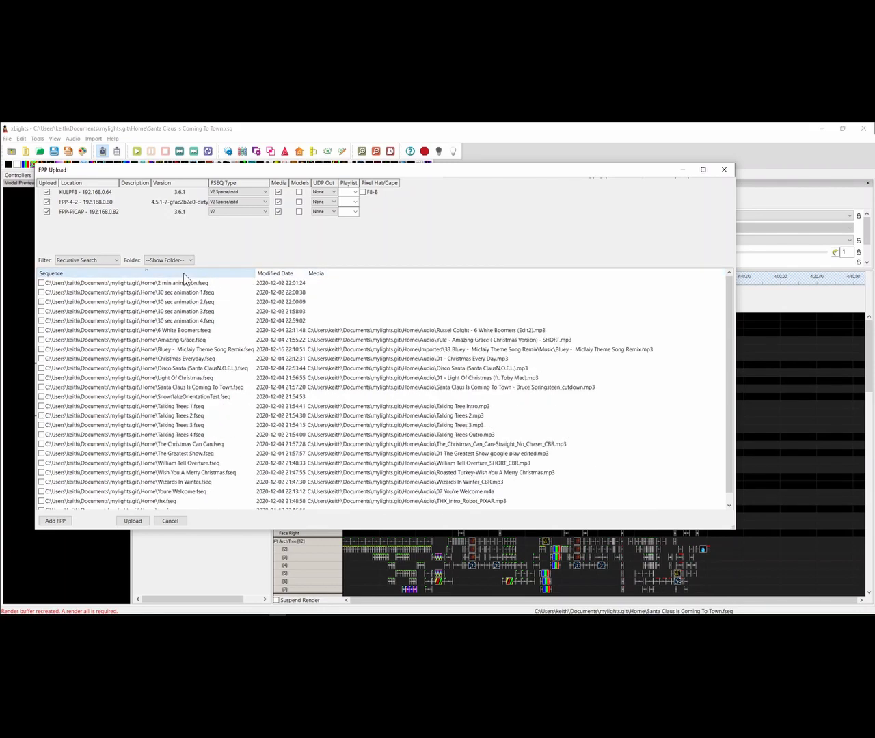
{"action": "left_click", "coordinate": [274, 274]}
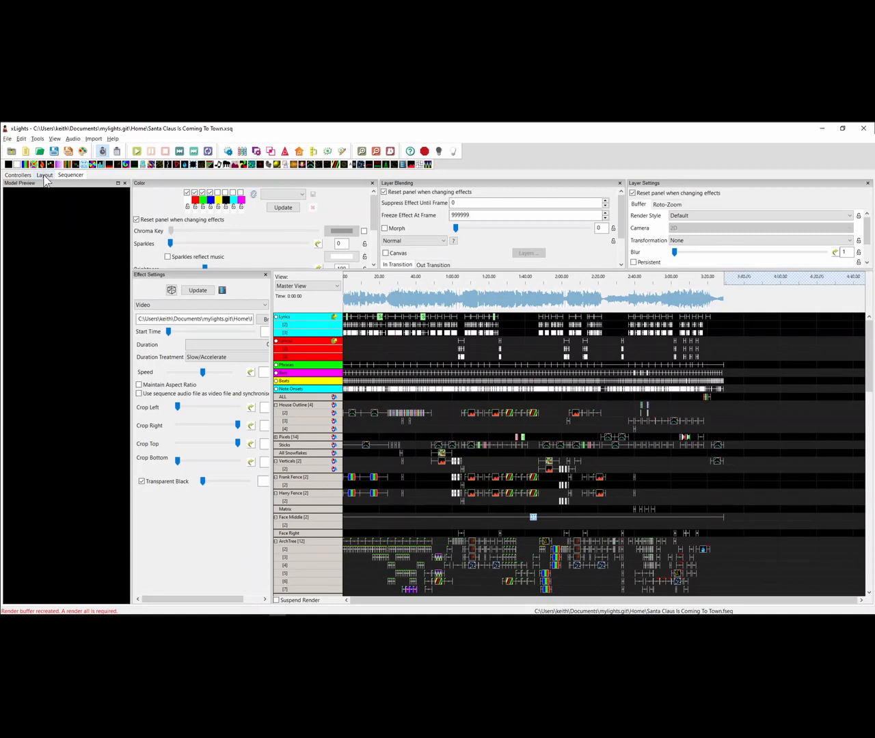
Discard the open sequence's changes and create a new sequence with the default settings
{"action": "left_click", "coordinate": [26, 151]}
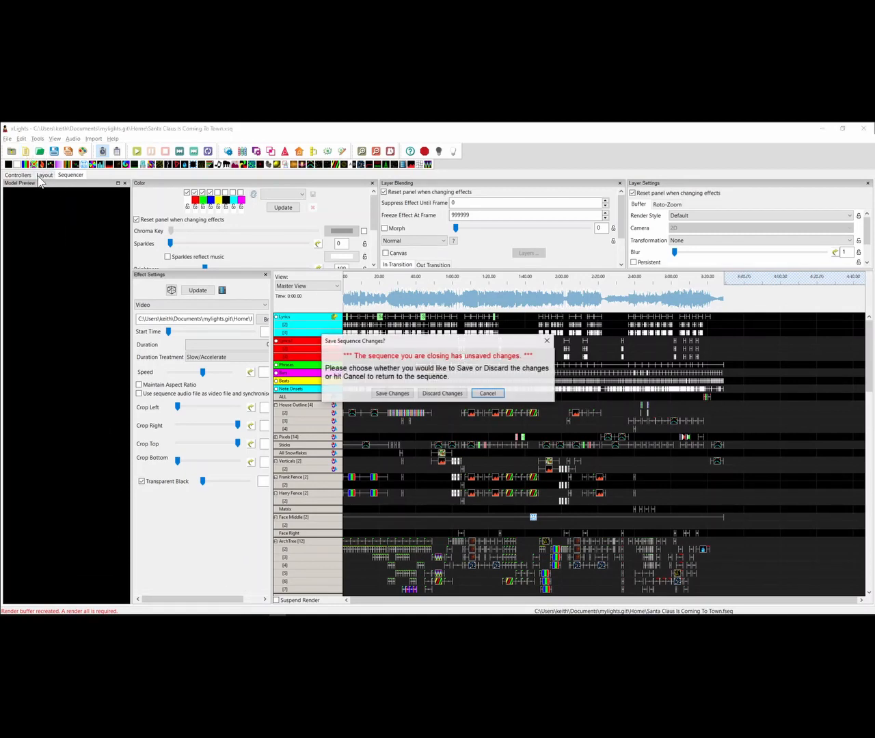
{"action": "left_click", "coordinate": [435, 394]}
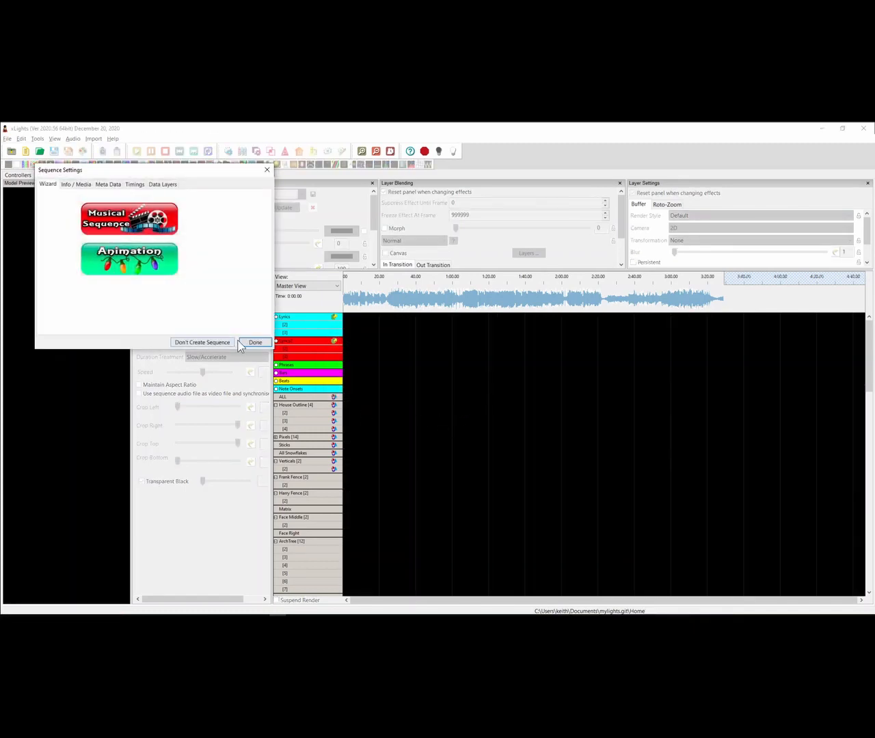
{"action": "left_click", "coordinate": [241, 343]}
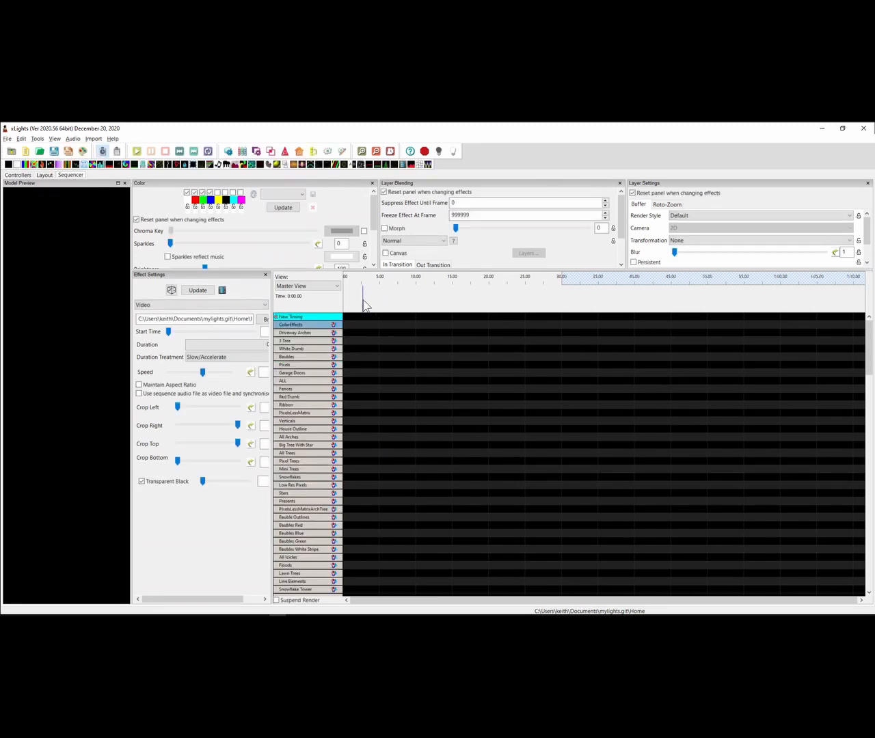
Play the sequence from about 2.7 seconds and add irregular marks to the New Timing track up to about 9 seconds
{"action": "left_click", "coordinate": [362, 276]}
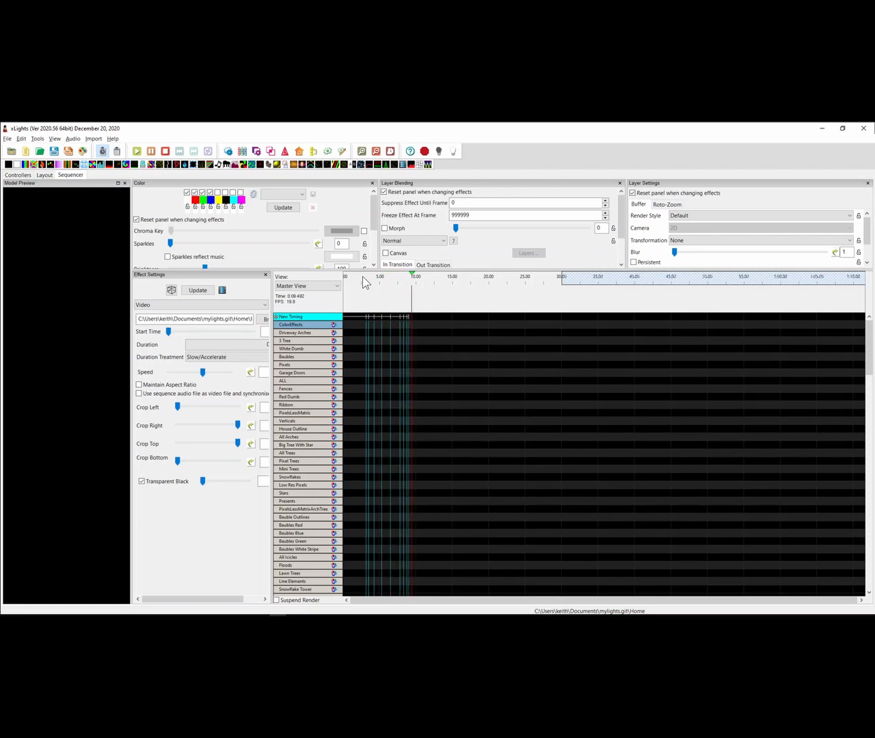
{"action": "key", "text": "space"}
Place an On effect on the Matrix model, spanning the timing marks from about 3 to 9 seconds
{"action": "scroll", "coordinate": [347, 420], "scroll_direction": "down", "scroll_amount": 8}
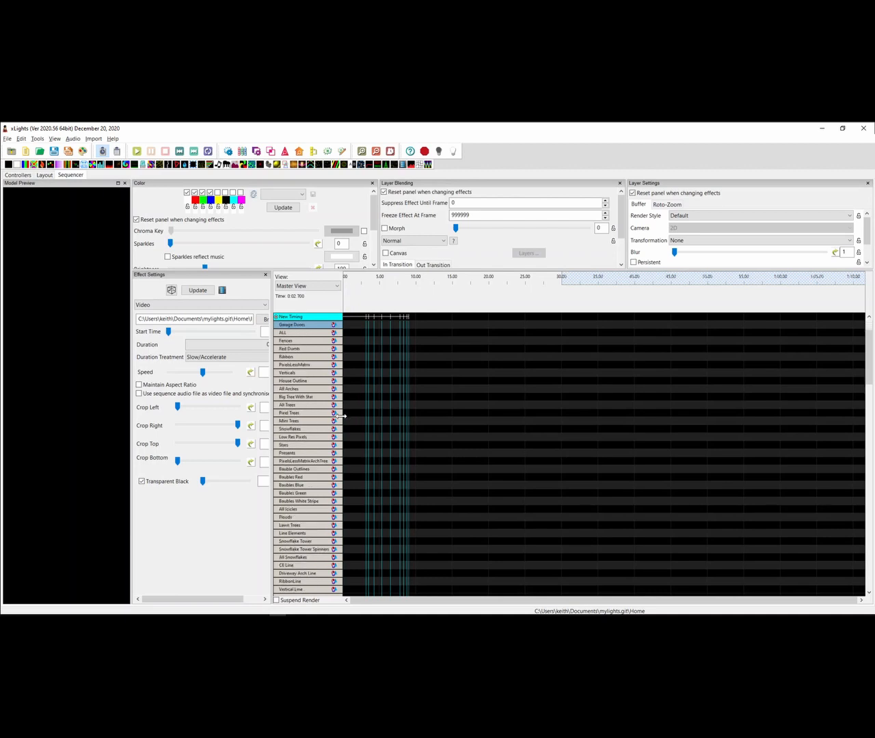
{"action": "scroll", "coordinate": [333, 441], "scroll_direction": "down", "scroll_amount": 7}
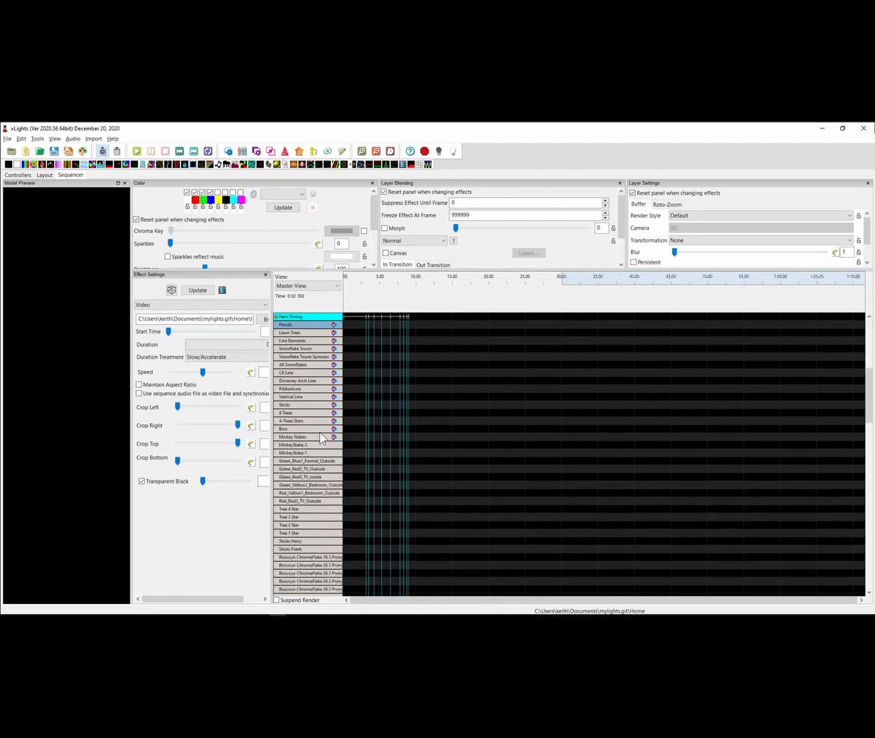
{"action": "scroll", "coordinate": [322, 438], "scroll_direction": "down", "scroll_amount": 10}
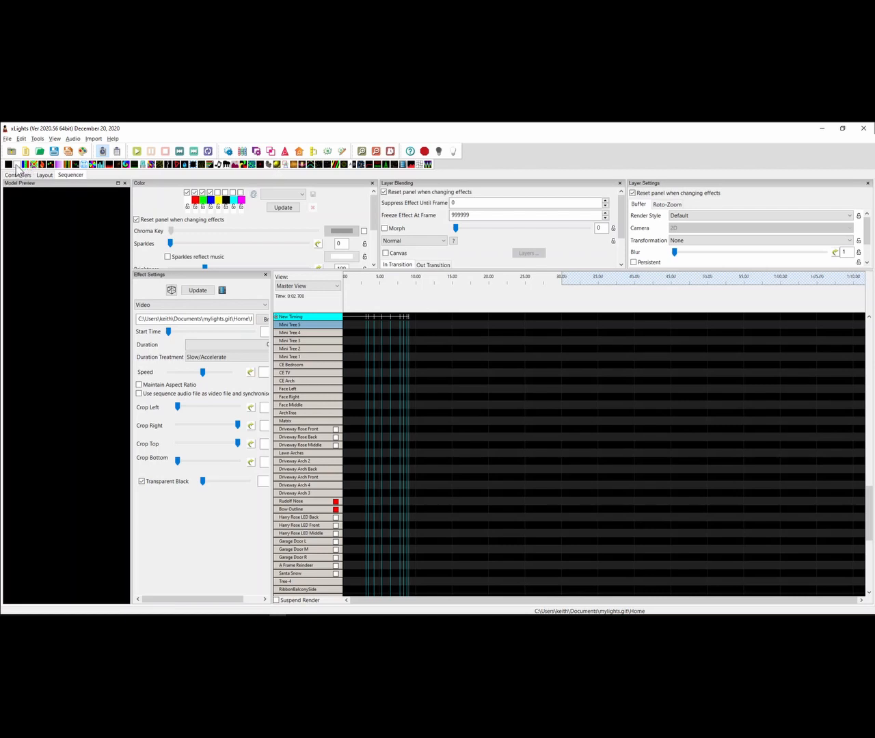
{"action": "left_click_drag", "start_coordinate": [15, 164], "coordinate": [410, 423]}
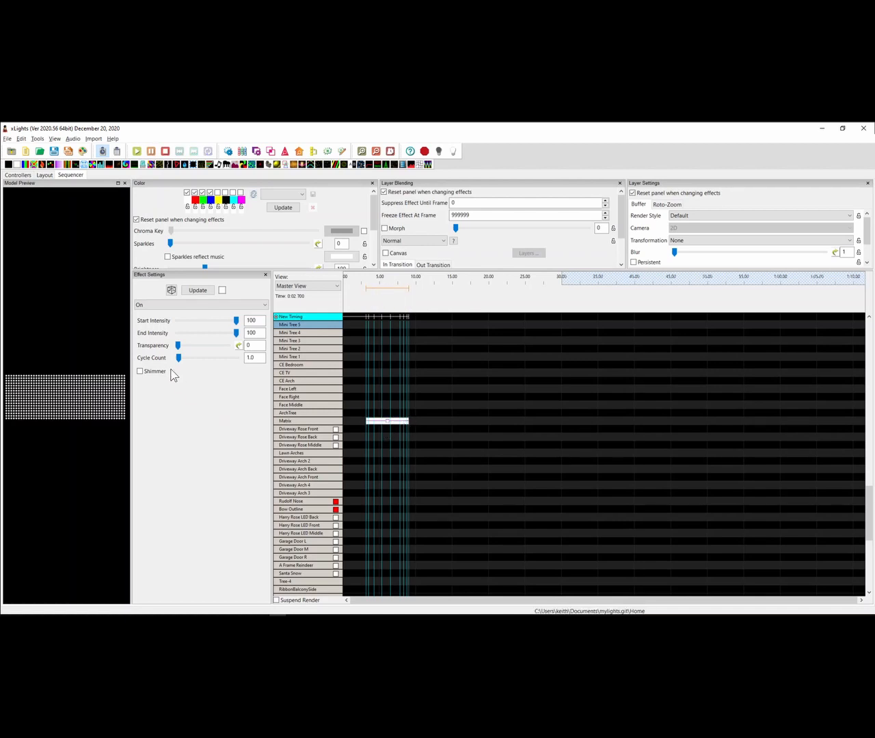
Give the On effect's Transparency a Timing Track Toggle value curve from 0 to 100 that follows the New Timing track
{"action": "left_click", "coordinate": [239, 346]}
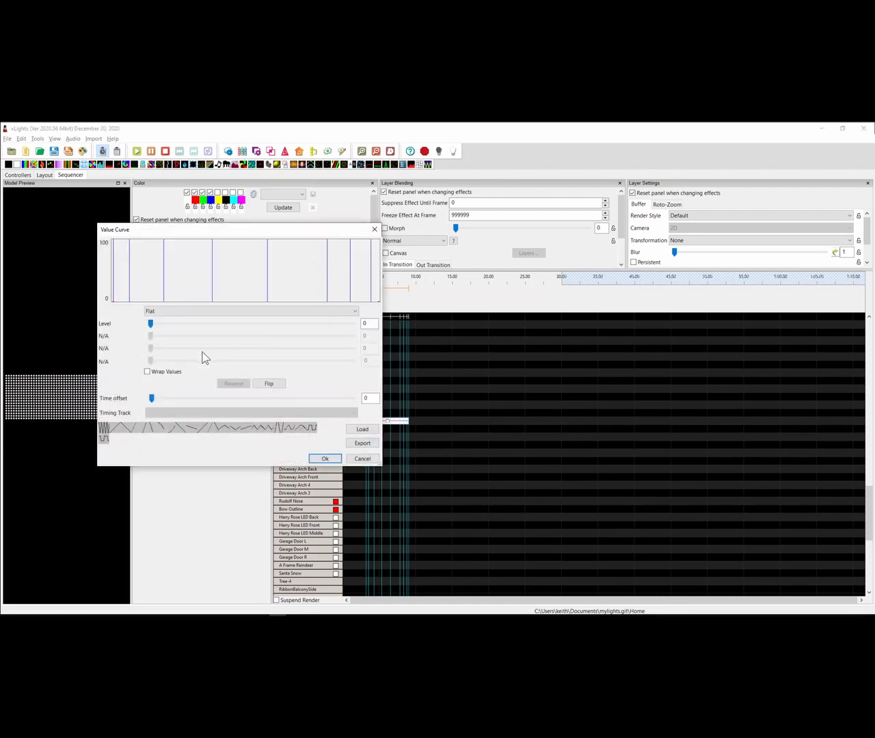
{"action": "left_click", "coordinate": [178, 312]}
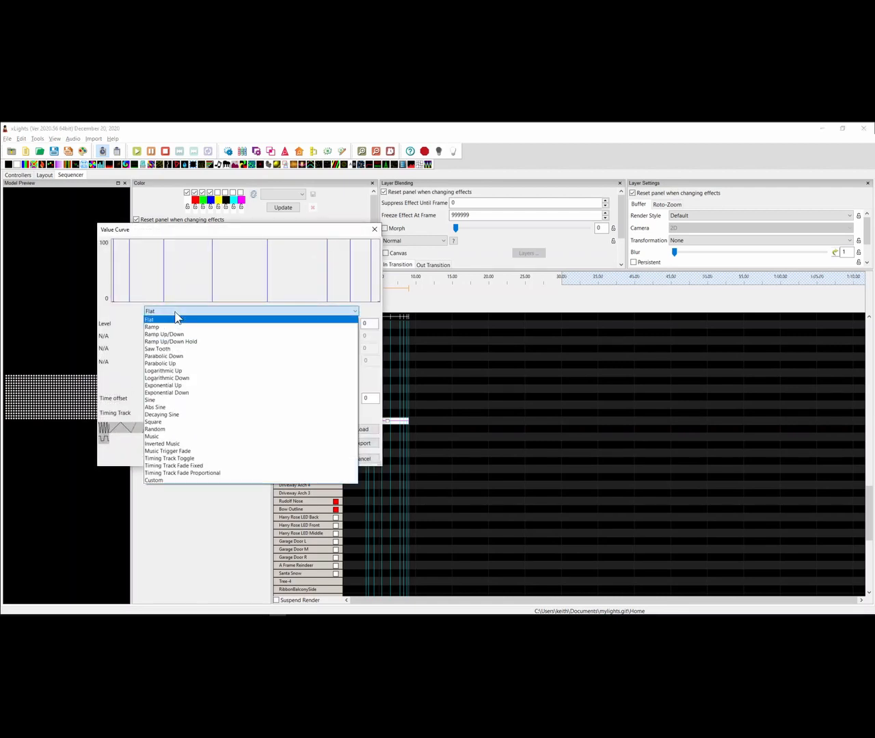
{"action": "left_click", "coordinate": [178, 459]}
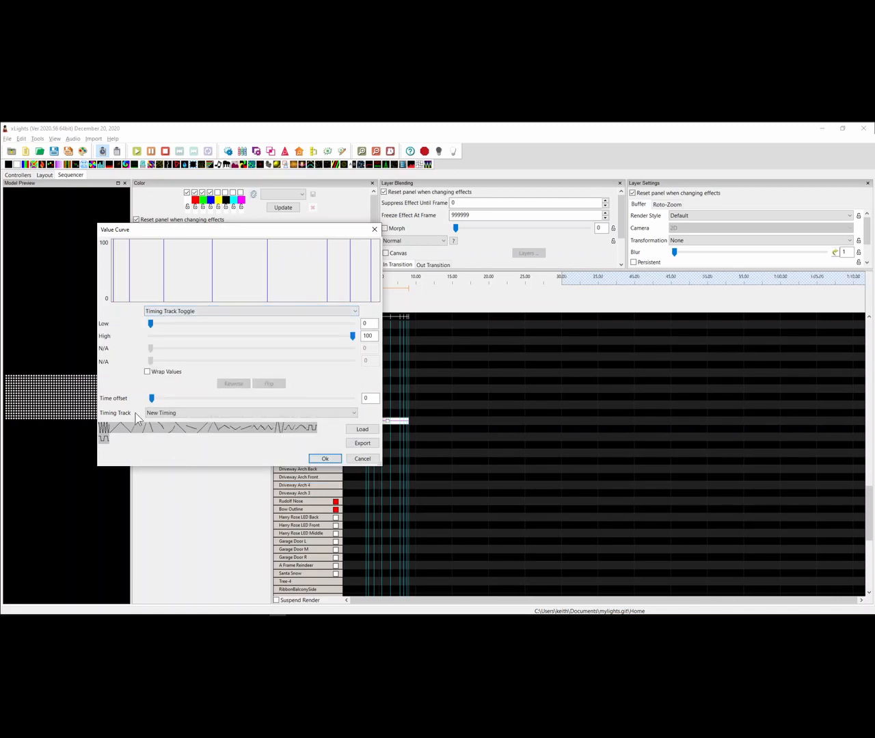
{"action": "left_click", "coordinate": [172, 412]}
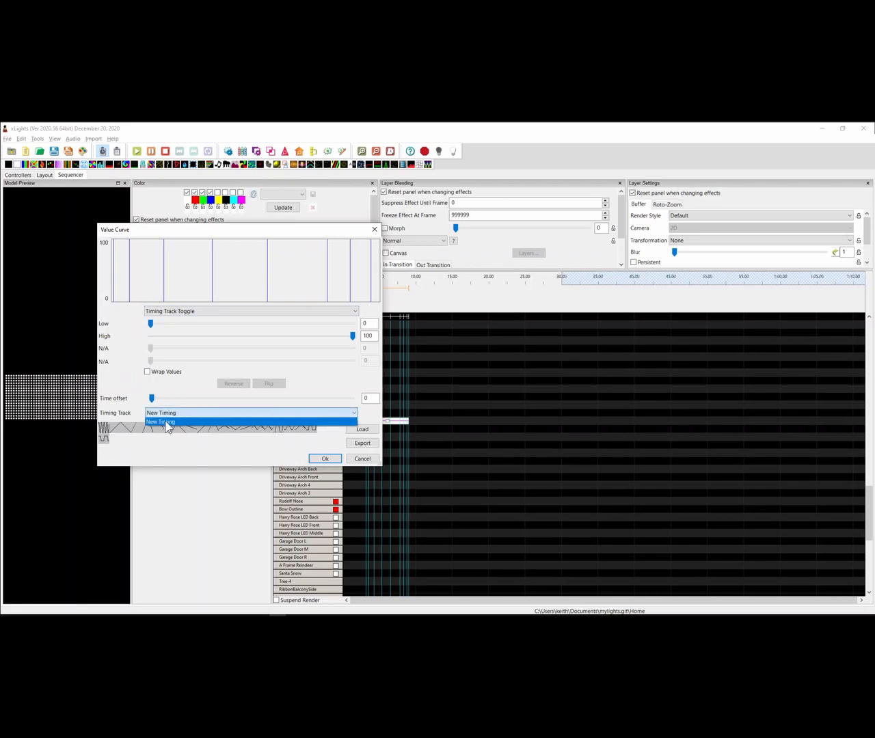
{"action": "left_click", "coordinate": [165, 420]}
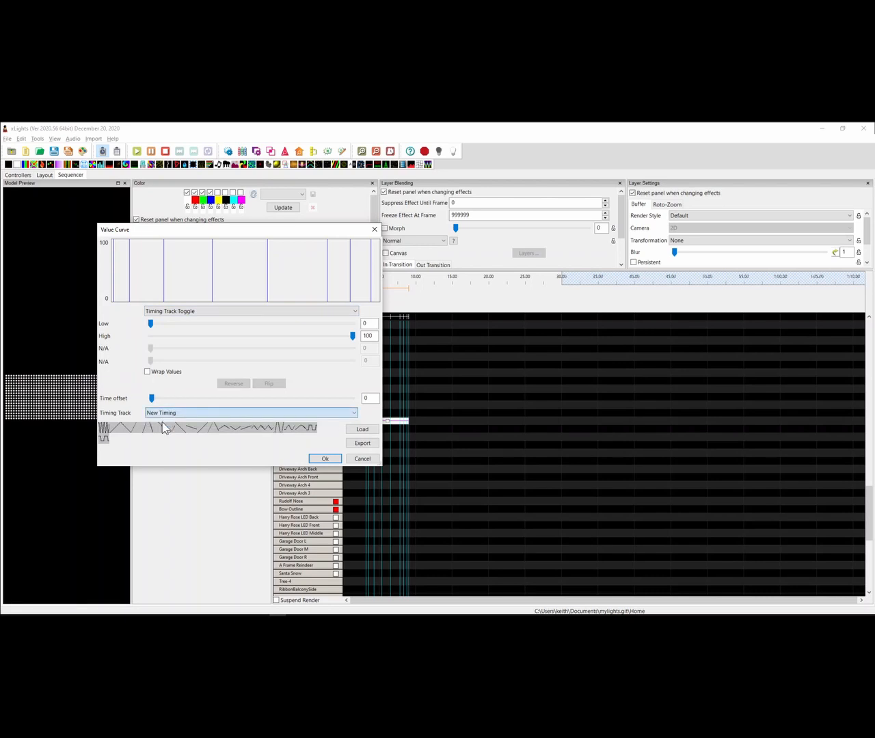
{"action": "left_click", "coordinate": [324, 458]}
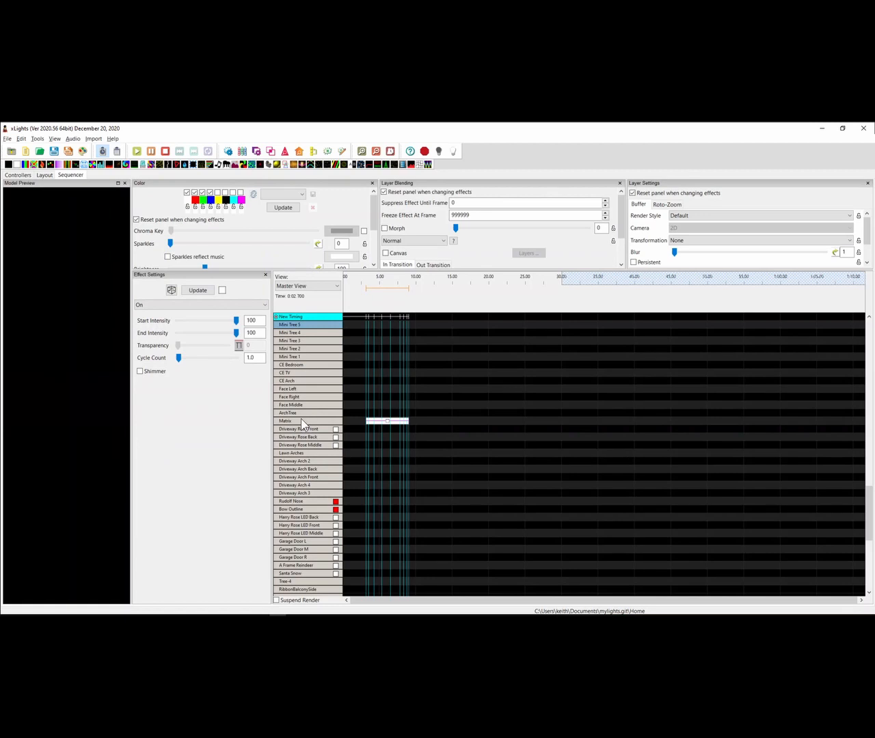
Expand the Matrix model into its strands and Strand 1 into its individual nodes
{"action": "left_click", "coordinate": [301, 420]}
{"action": "double_click", "coordinate": [301, 420]}
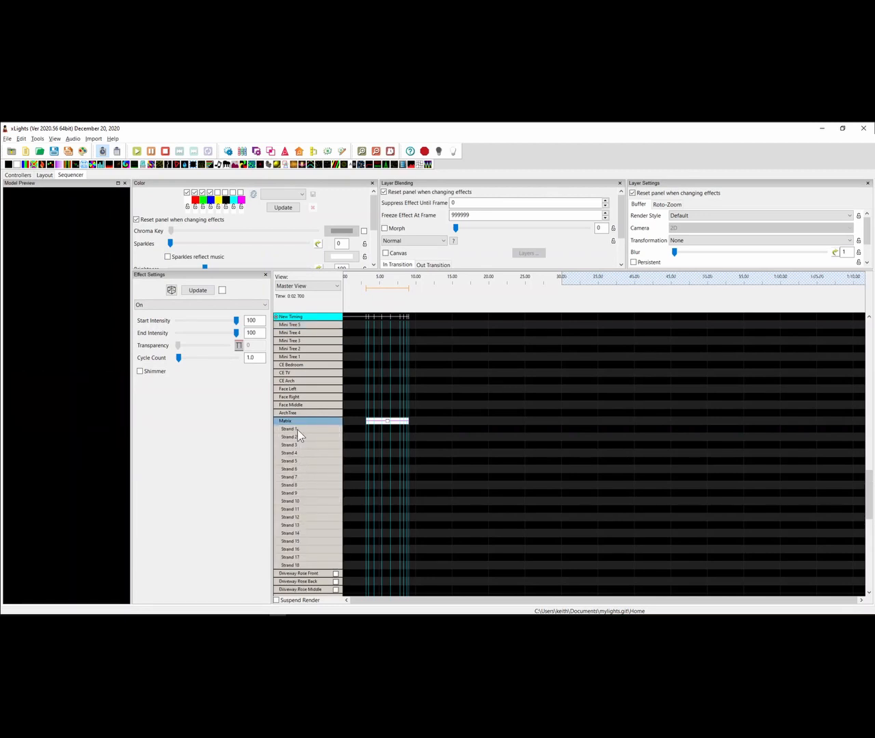
{"action": "double_click", "coordinate": [297, 429]}
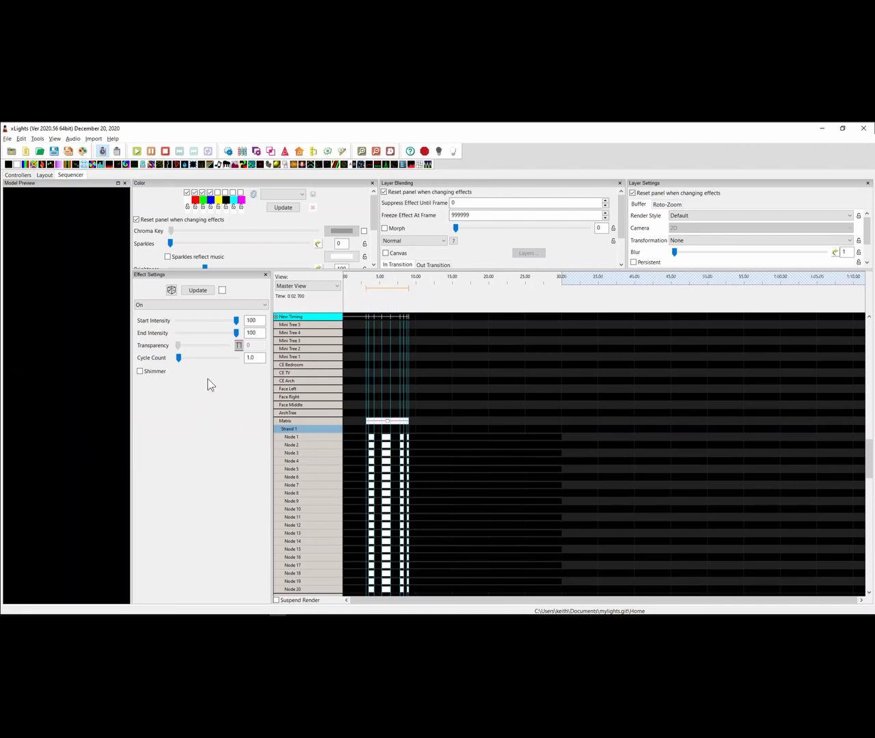
Replace the Transparency curve with Timing Track Fade Fixed, from 0 to 100 over 23 frames
{"action": "left_click", "coordinate": [238, 346]}
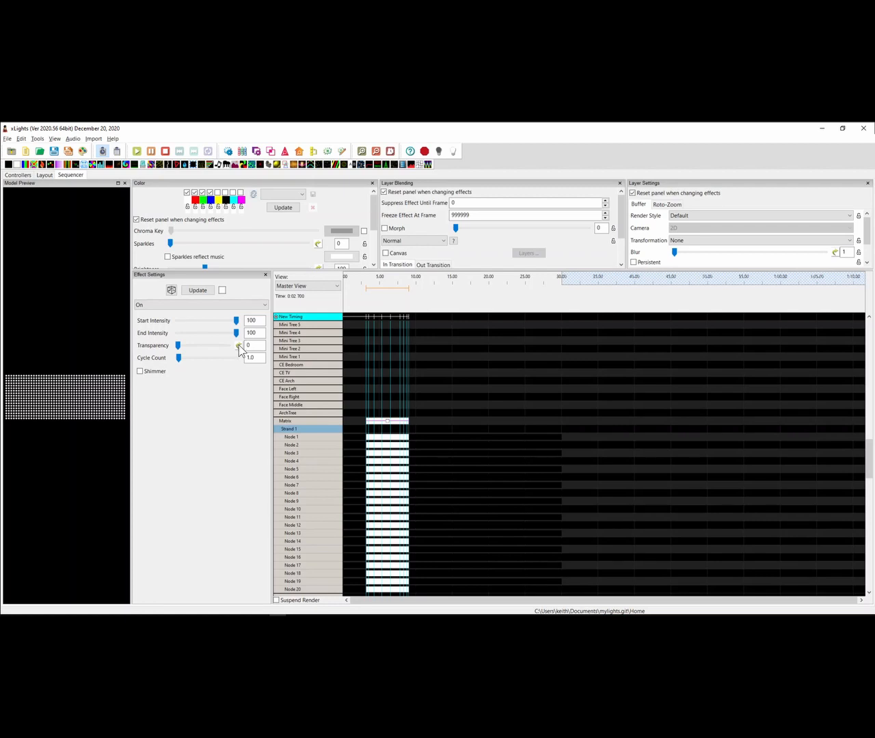
{"action": "left_click", "coordinate": [239, 346]}
{"action": "left_click", "coordinate": [180, 311]}
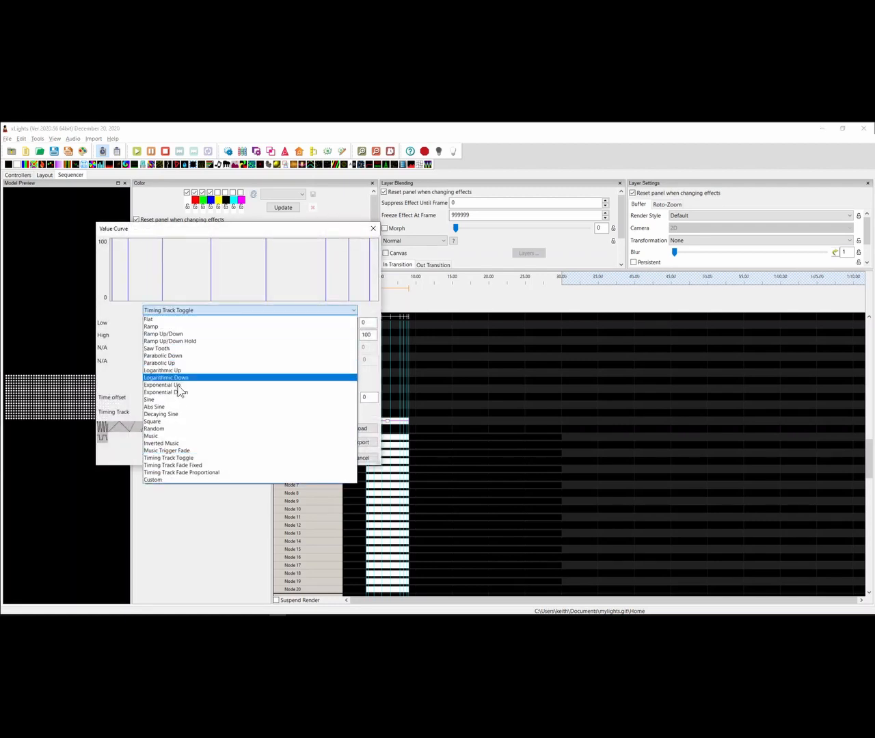
{"action": "left_click", "coordinate": [189, 465]}
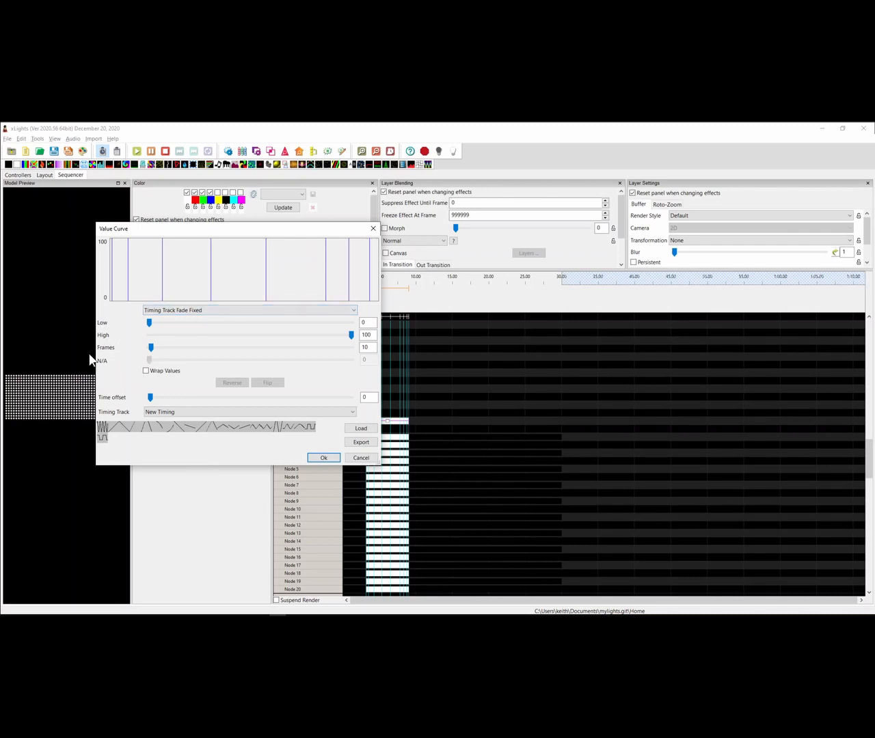
{"action": "left_click_drag", "start_coordinate": [151, 348], "coordinate": [155, 351]}
{"action": "left_click", "coordinate": [324, 458]}
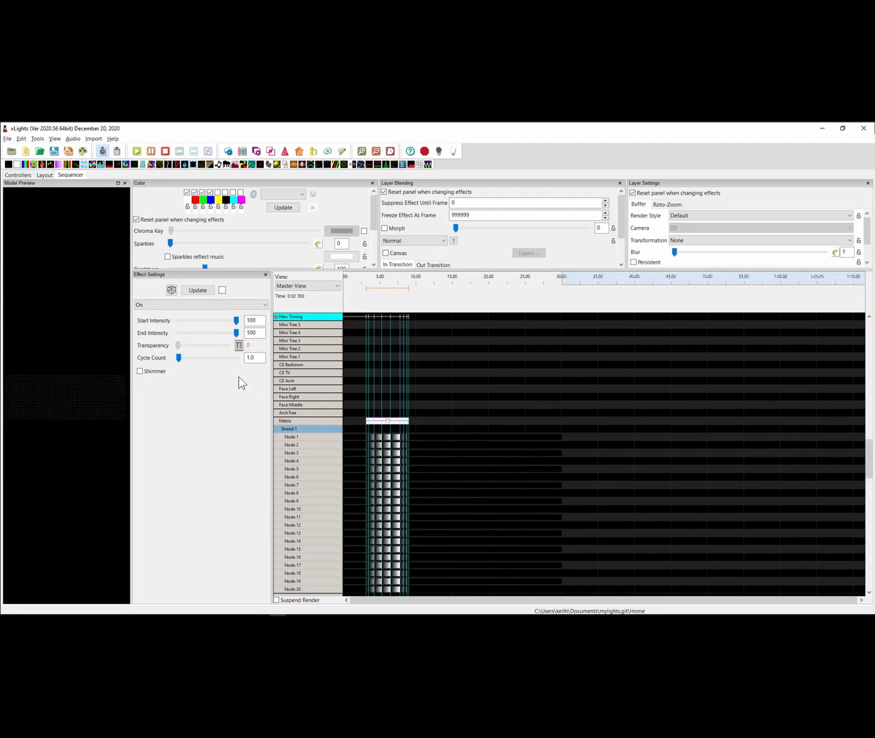
Replace the Transparency curve with Timing Track Fade Proportional, keeping New Timing as its timing track
{"action": "left_click", "coordinate": [239, 346]}
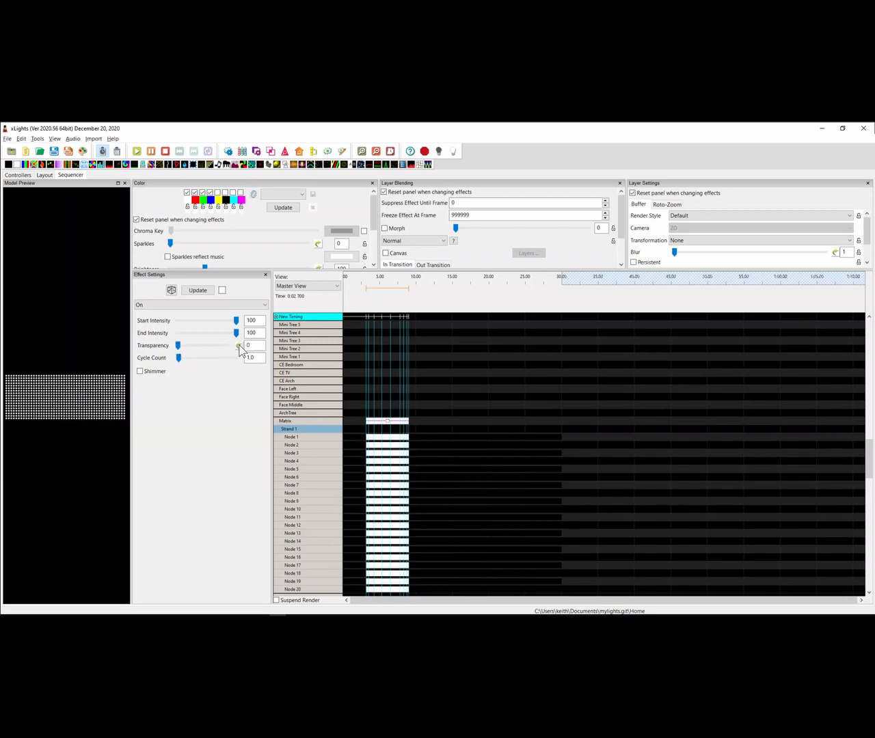
{"action": "left_click", "coordinate": [239, 346]}
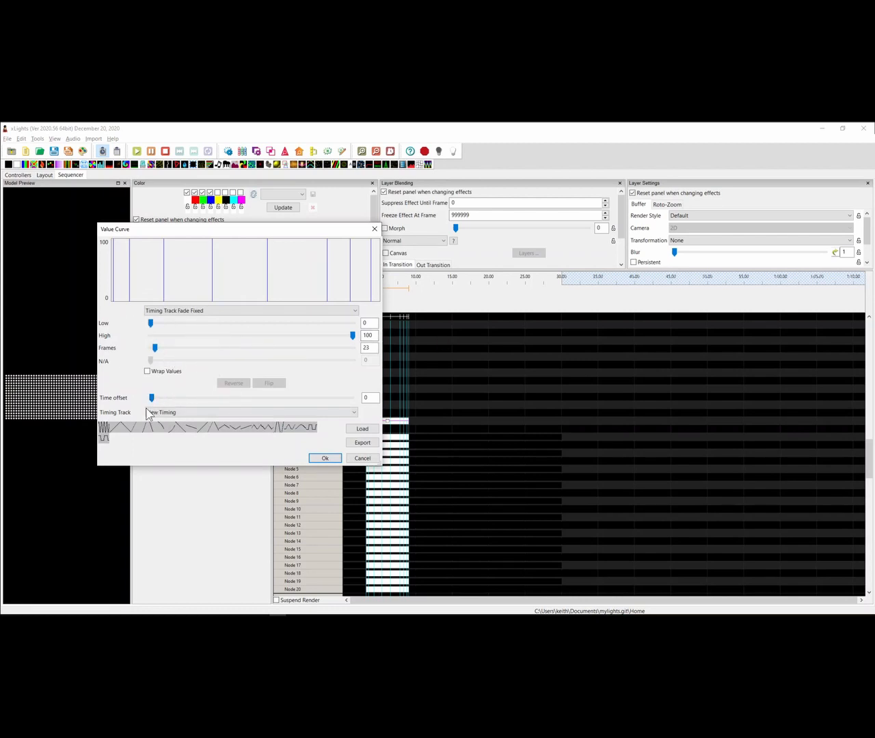
{"action": "left_click", "coordinate": [171, 412]}
{"action": "left_click", "coordinate": [177, 419]}
{"action": "left_click", "coordinate": [207, 311]}
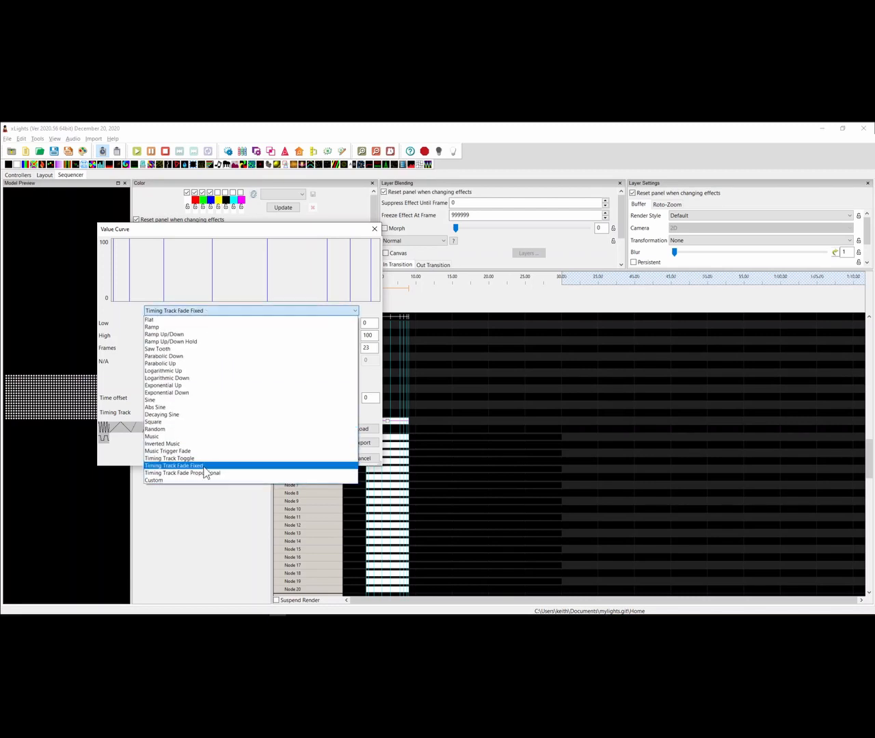
{"action": "left_click", "coordinate": [209, 473]}
{"action": "left_click", "coordinate": [334, 458]}
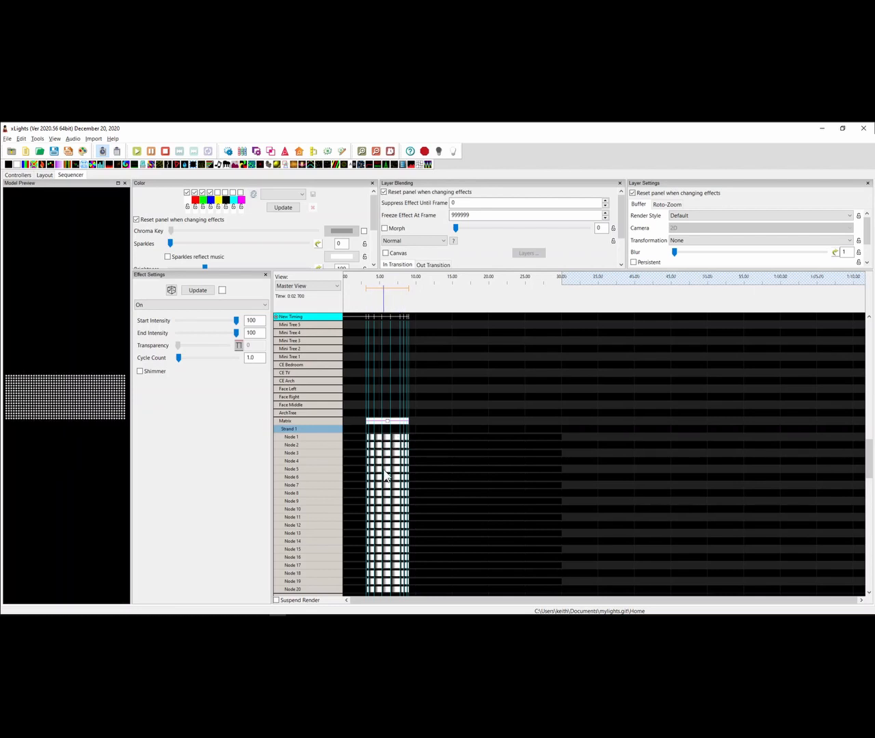
Examine how the proportional fades in the Matrix node rows line up with the timing marks
{"action": "scroll", "coordinate": [384, 475], "scroll_direction": "up", "scroll_amount": 1}
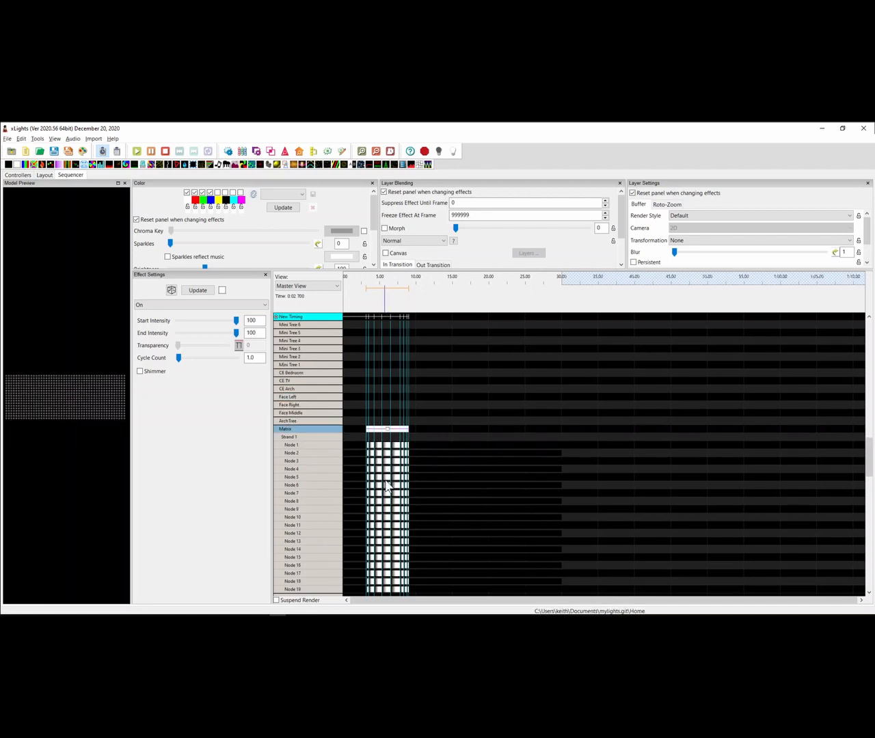
{"action": "scroll", "coordinate": [386, 487], "scroll_direction": "up", "scroll_amount": 4}
{"action": "scroll", "coordinate": [387, 491], "scroll_direction": "down", "scroll_amount": 1}
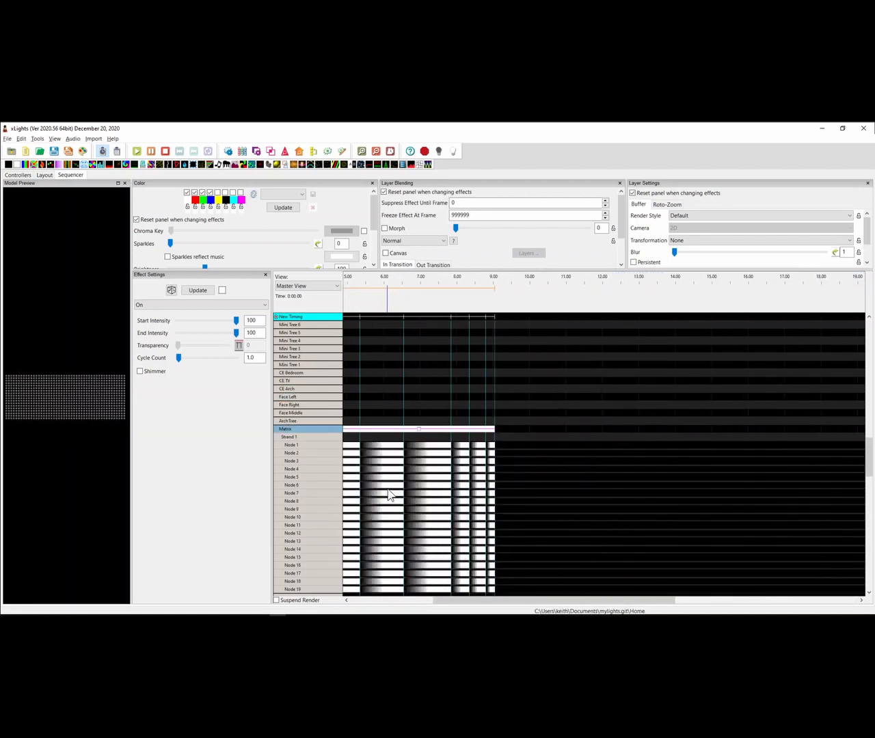
{"action": "scroll", "coordinate": [387, 494], "scroll_direction": "down", "scroll_amount": 3}
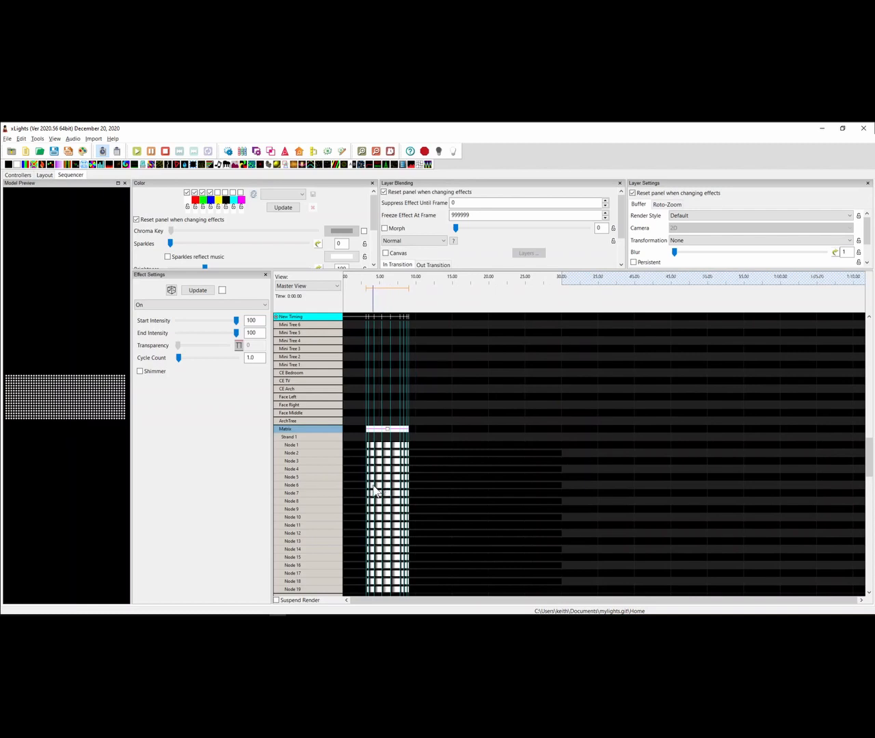
{"action": "scroll", "coordinate": [369, 490], "scroll_direction": "up", "scroll_amount": 1}
{"action": "scroll", "coordinate": [368, 490], "scroll_direction": "down", "scroll_amount": 1}
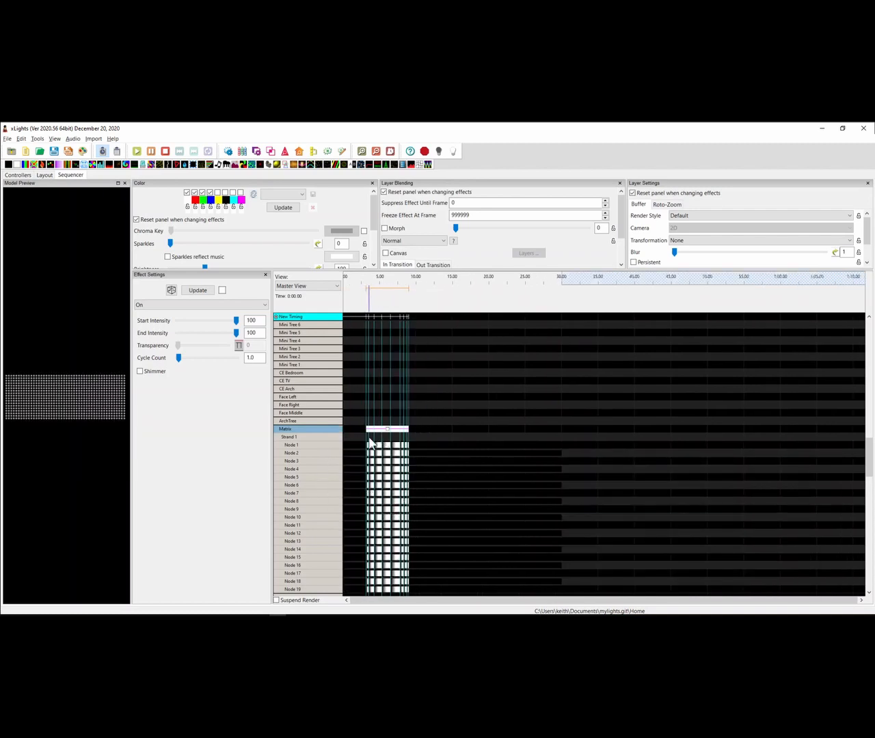
{"action": "scroll", "coordinate": [372, 339], "scroll_direction": "up", "scroll_amount": 5}
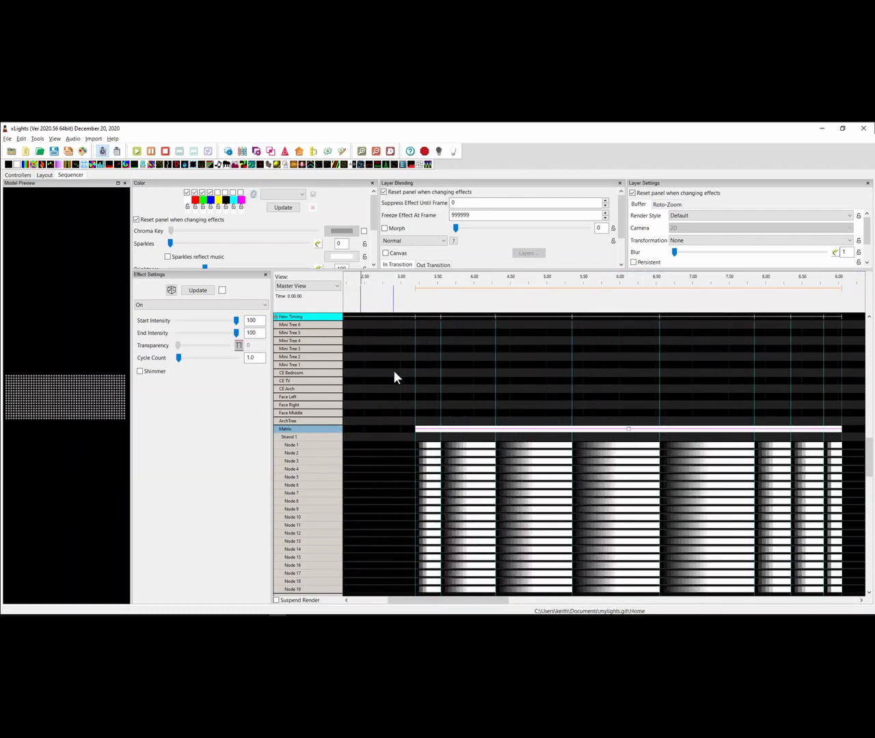
{"action": "scroll", "coordinate": [394, 371], "scroll_direction": "down", "scroll_amount": 1}
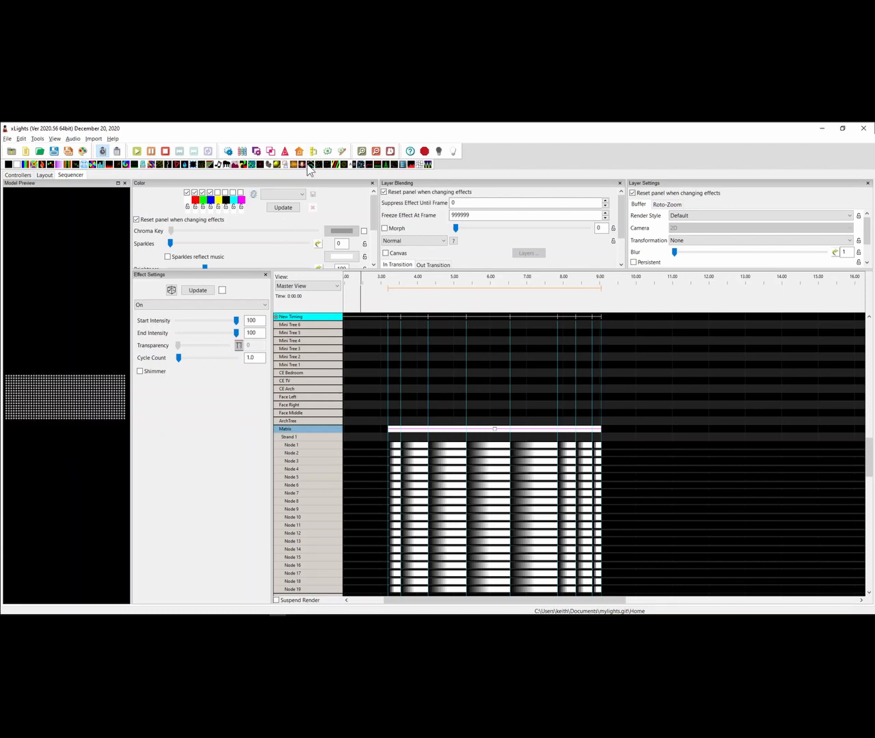
Replace the Matrix effect with a Pinwheel and give its Thick setting a Timing Track Fade Proportional value curve
{"action": "left_click_drag", "start_coordinate": [255, 165], "coordinate": [490, 434]}
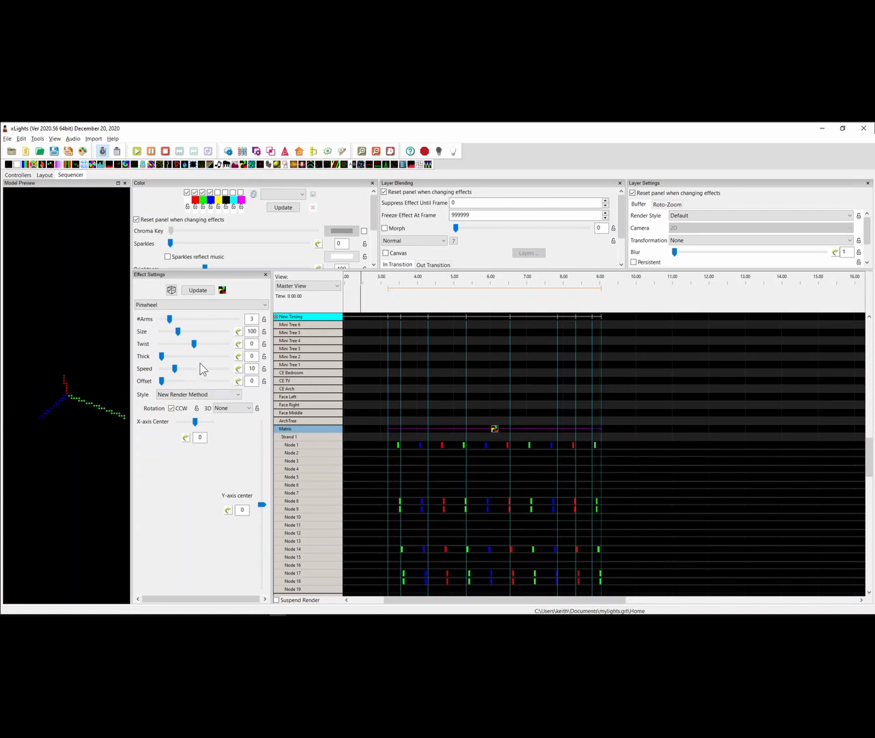
{"action": "left_click", "coordinate": [237, 356]}
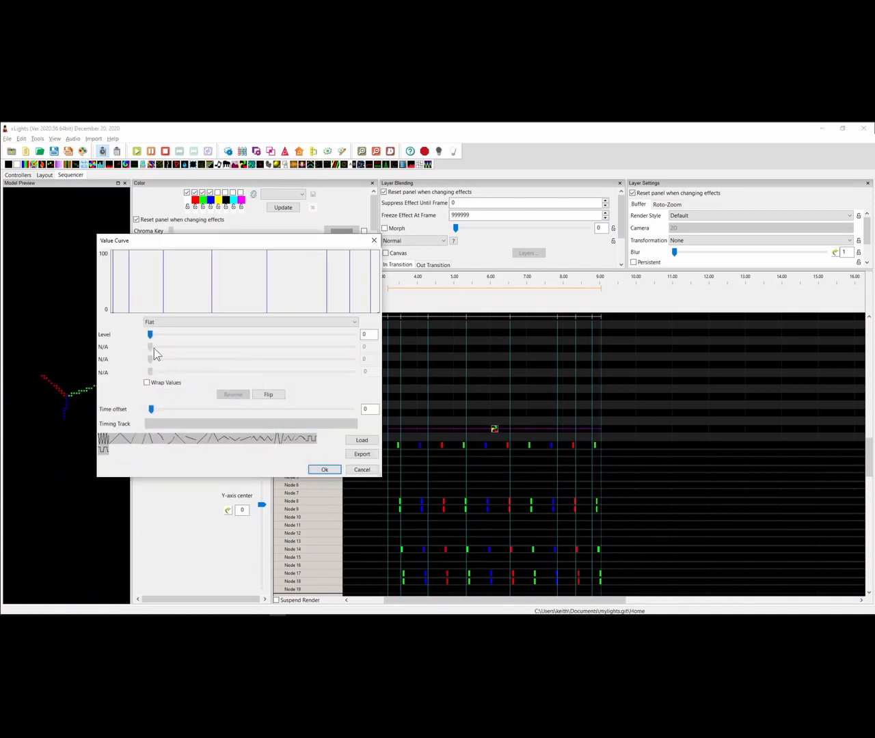
{"action": "left_click", "coordinate": [171, 322]}
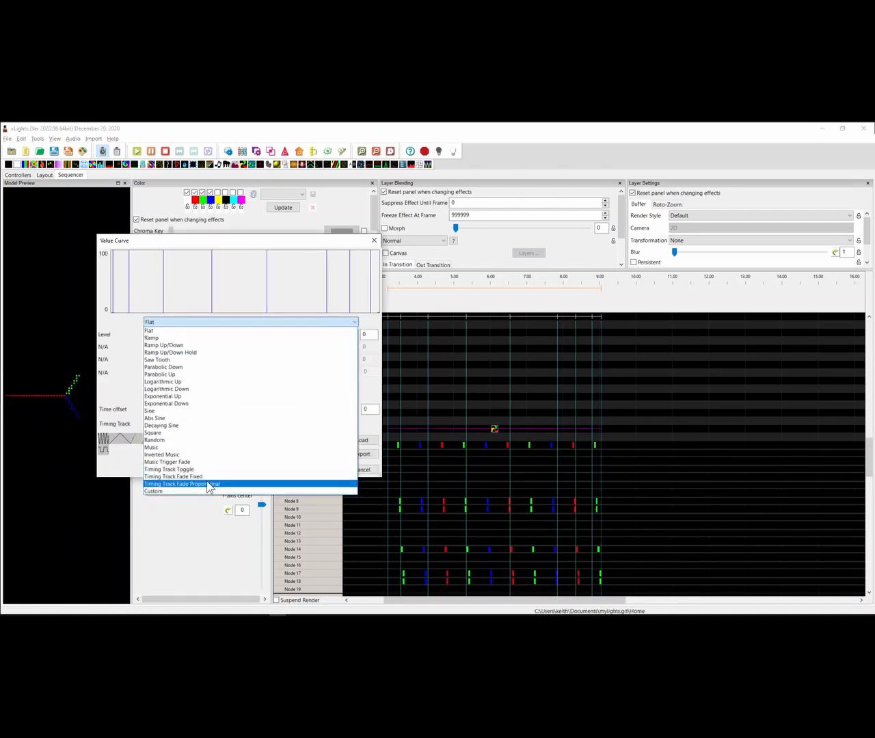
{"action": "left_click", "coordinate": [207, 485]}
{"action": "left_click", "coordinate": [321, 470]}
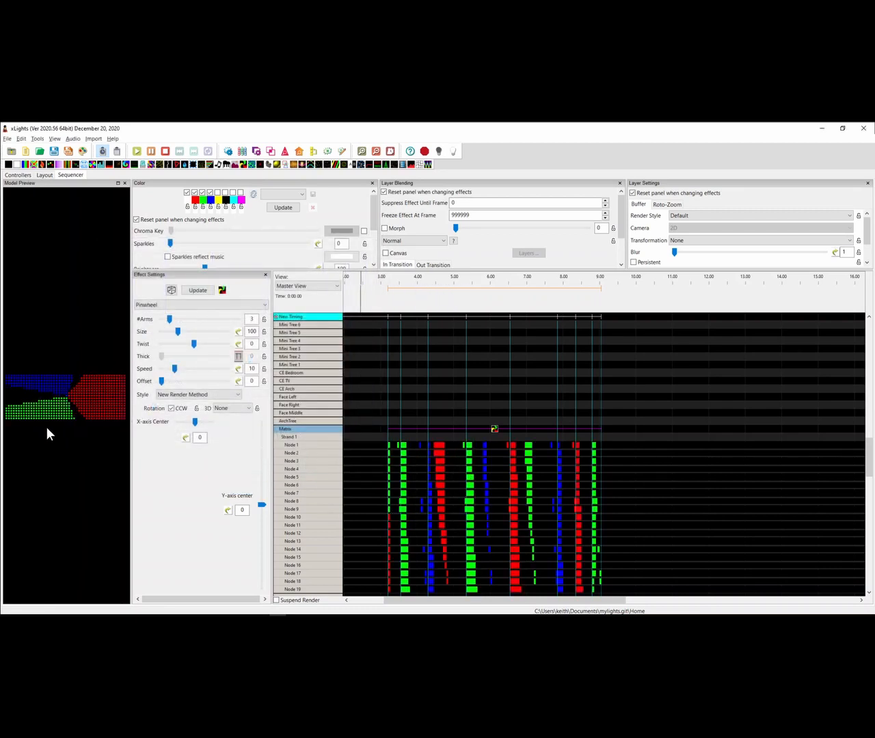
{"action": "left_click", "coordinate": [547, 502]}
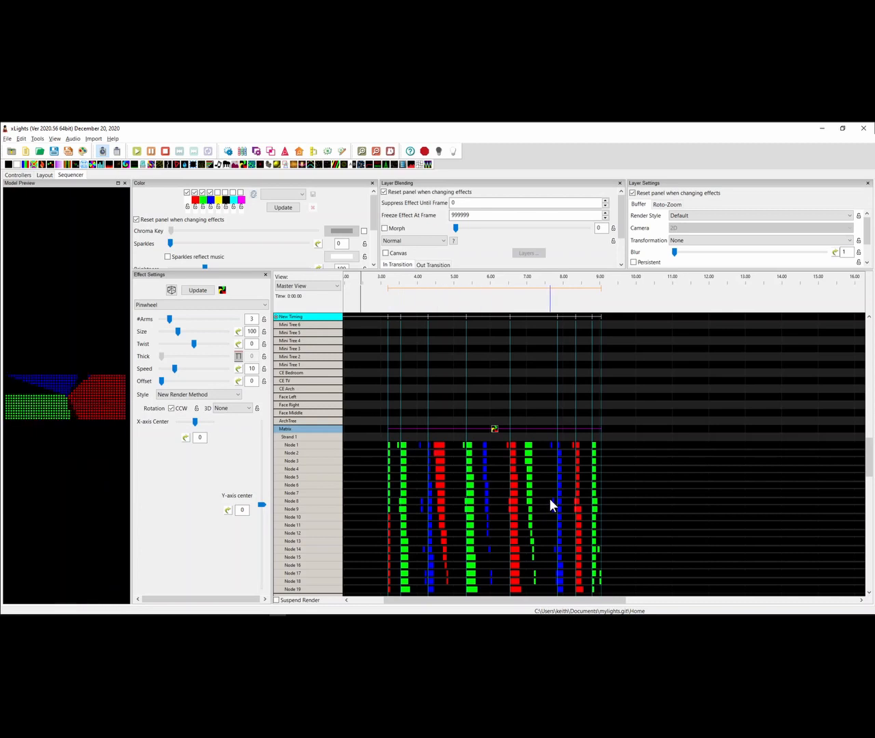
{"action": "left_click", "coordinate": [547, 501]}
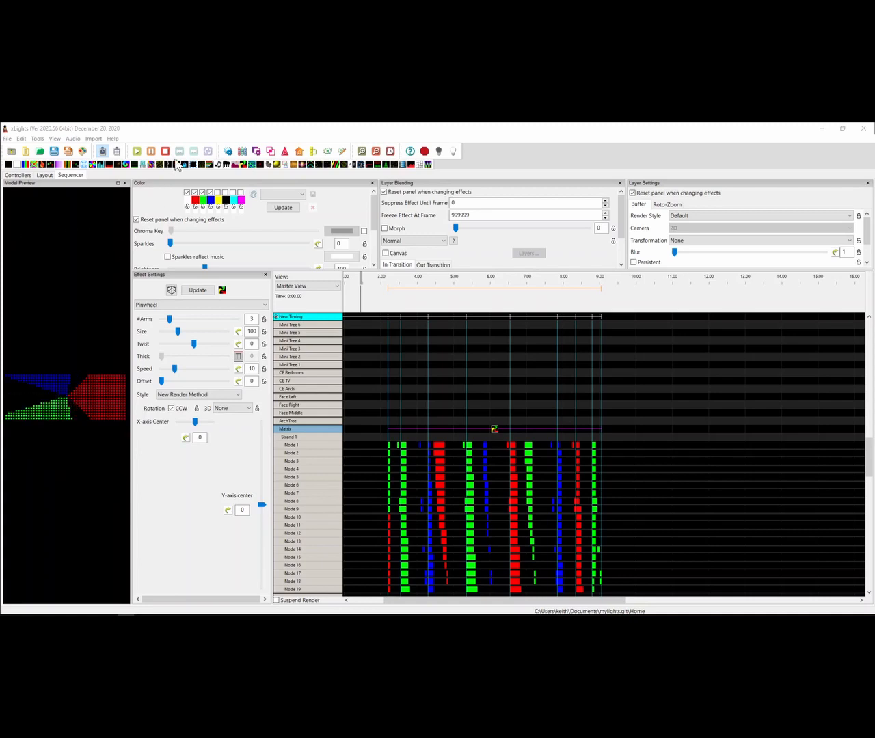
Change the Matrix effect to a Ripple and set its X Center and Y Center to 100
{"action": "left_click", "coordinate": [263, 165]}
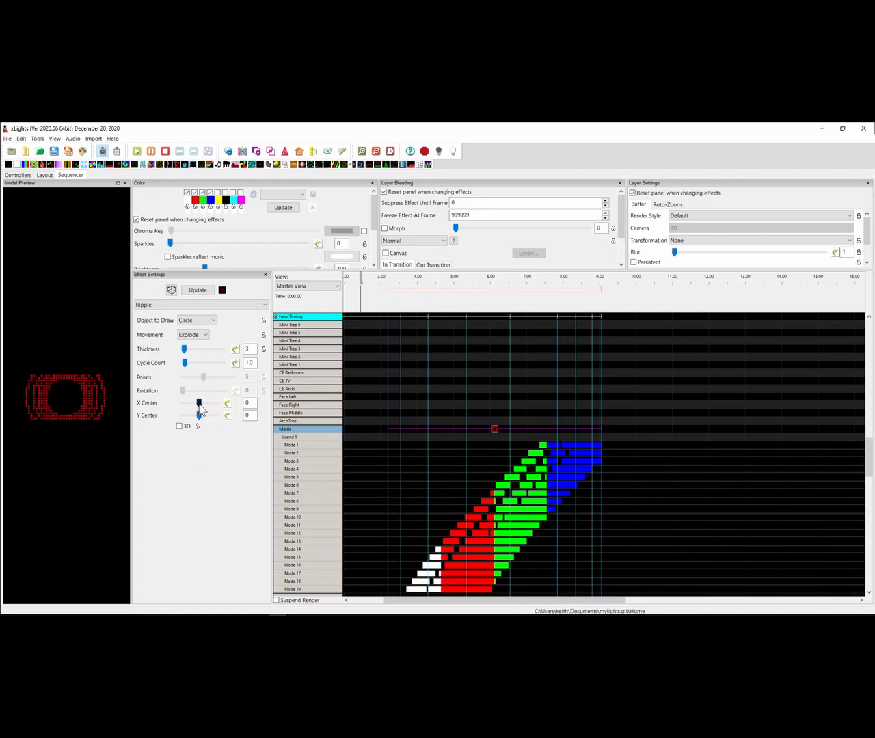
{"action": "left_click_drag", "start_coordinate": [199, 403], "coordinate": [222, 409]}
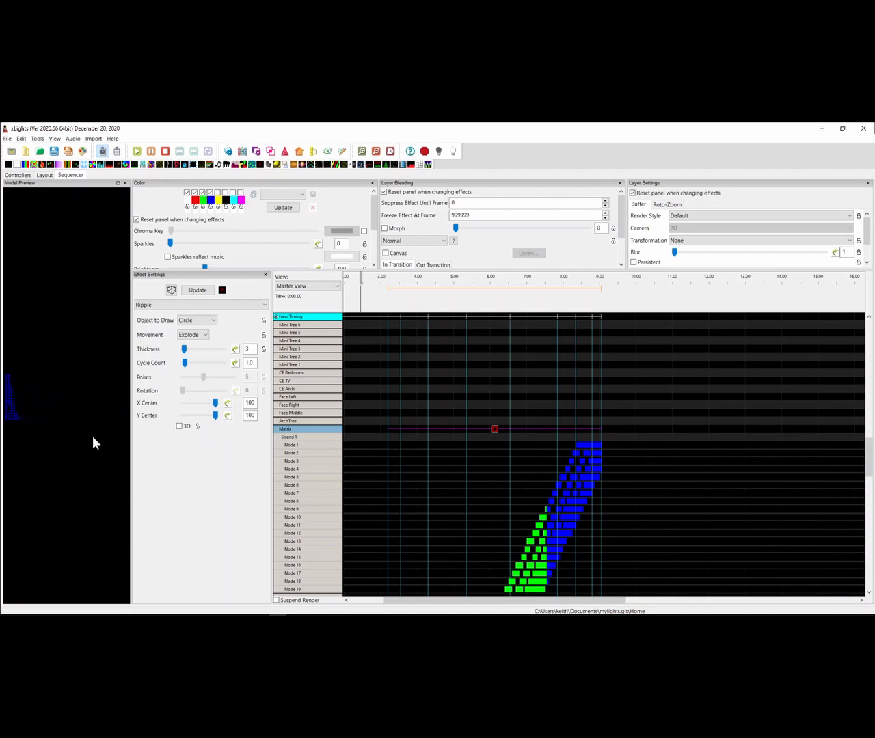
Give the Ripple effect's X Center a Ramp value curve running from 100 to -100
{"action": "left_click", "coordinate": [228, 402]}
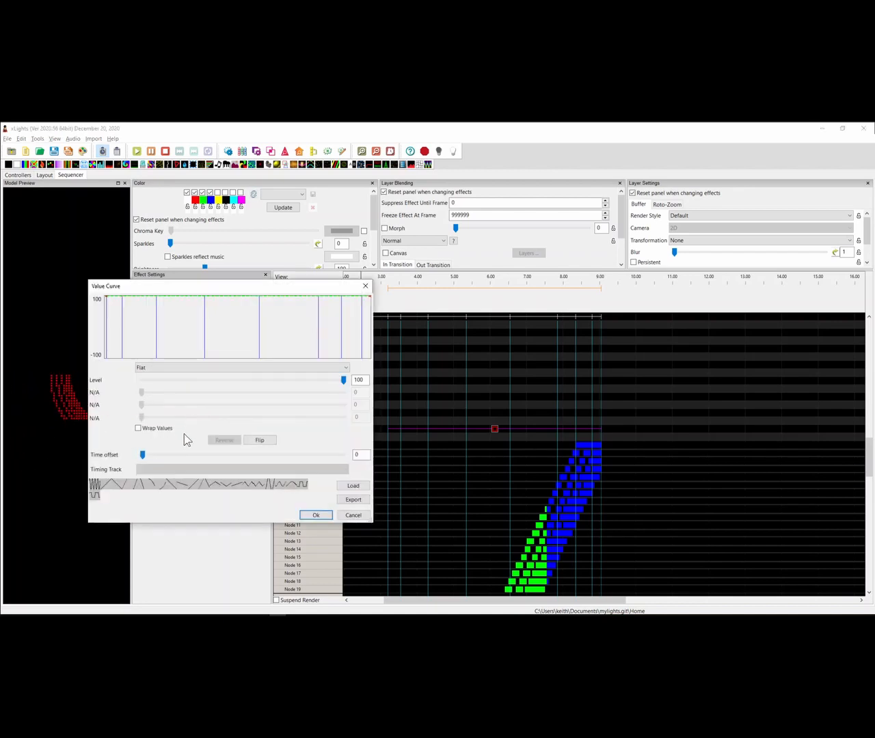
{"action": "left_click", "coordinate": [170, 368]}
{"action": "left_click", "coordinate": [173, 384]}
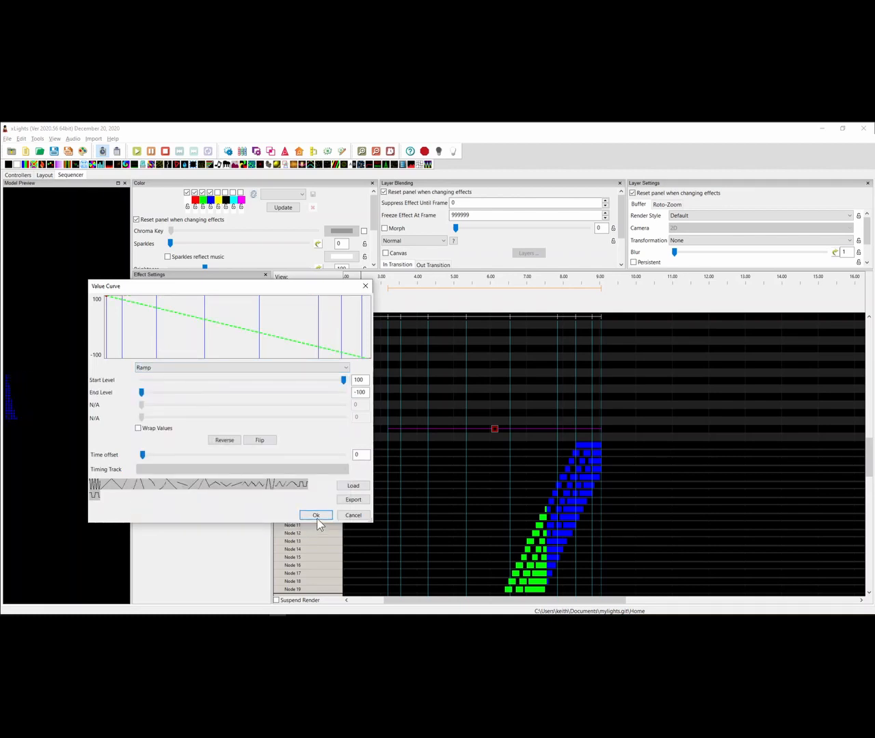
{"action": "left_click", "coordinate": [316, 515]}
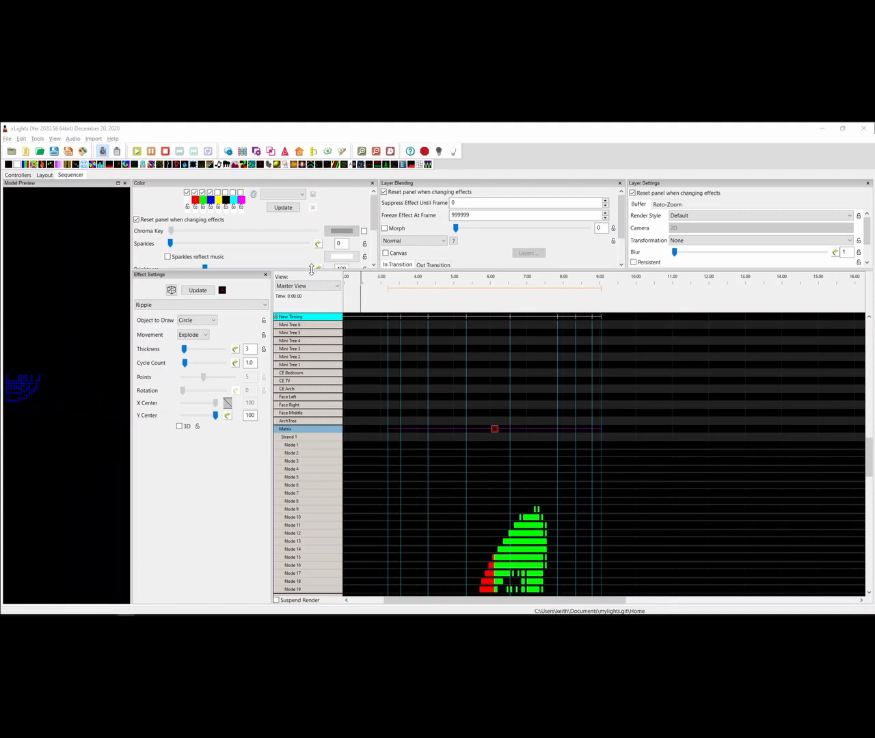
Enlarge the Color, Layer Blending and Layer Settings area, show the Color Dropper window, and check the saved palettes
{"action": "left_click_drag", "start_coordinate": [311, 269], "coordinate": [312, 331]}
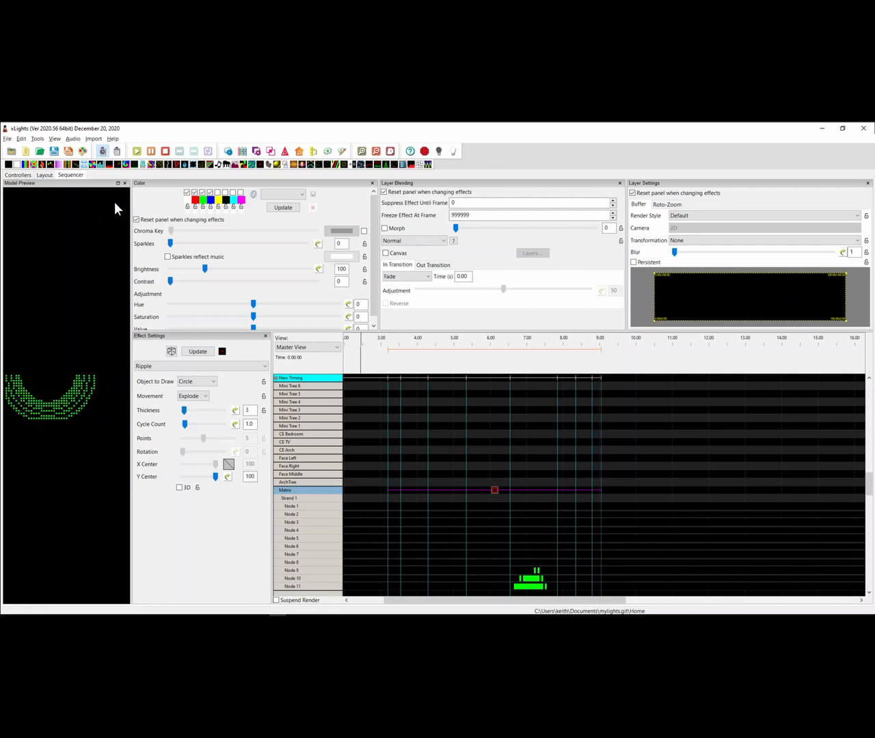
{"action": "left_click", "coordinate": [55, 140]}
{"action": "mouse_move", "coordinate": [81, 206]}
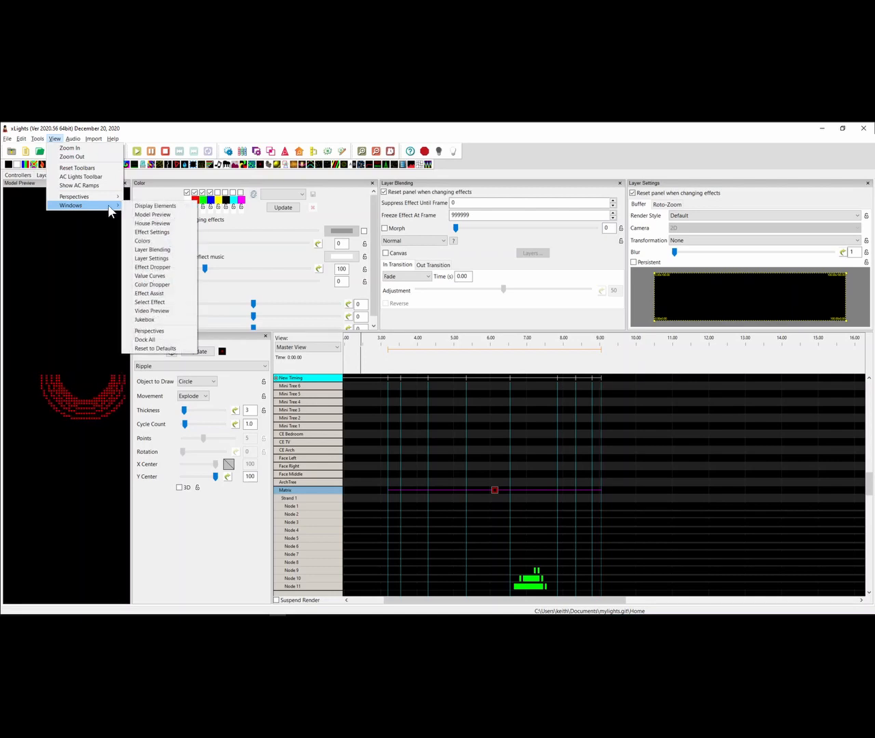
{"action": "left_click", "coordinate": [164, 284]}
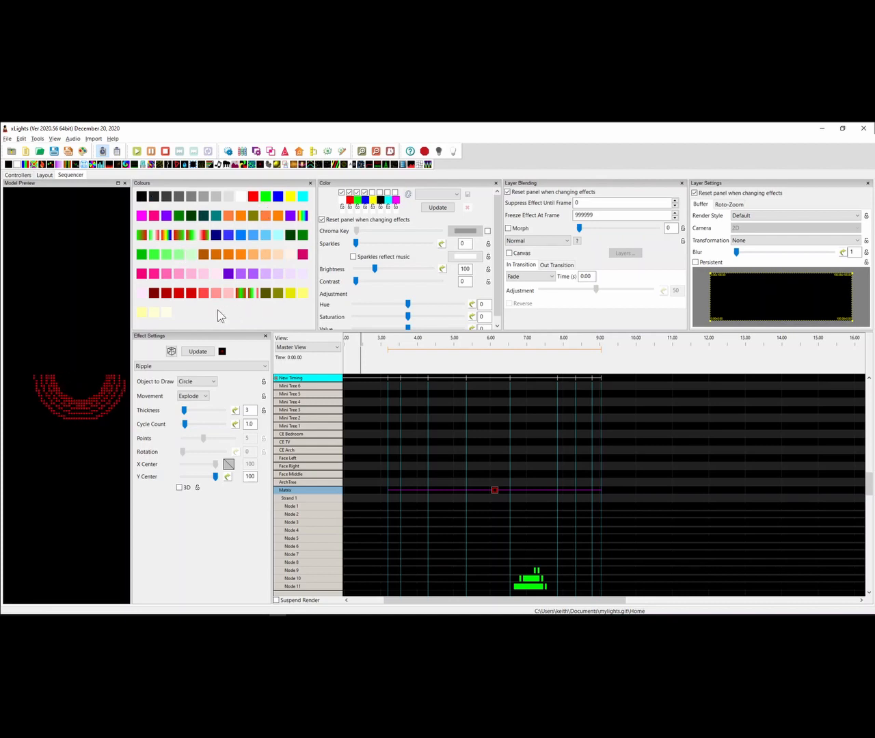
{"action": "left_click", "coordinate": [457, 196]}
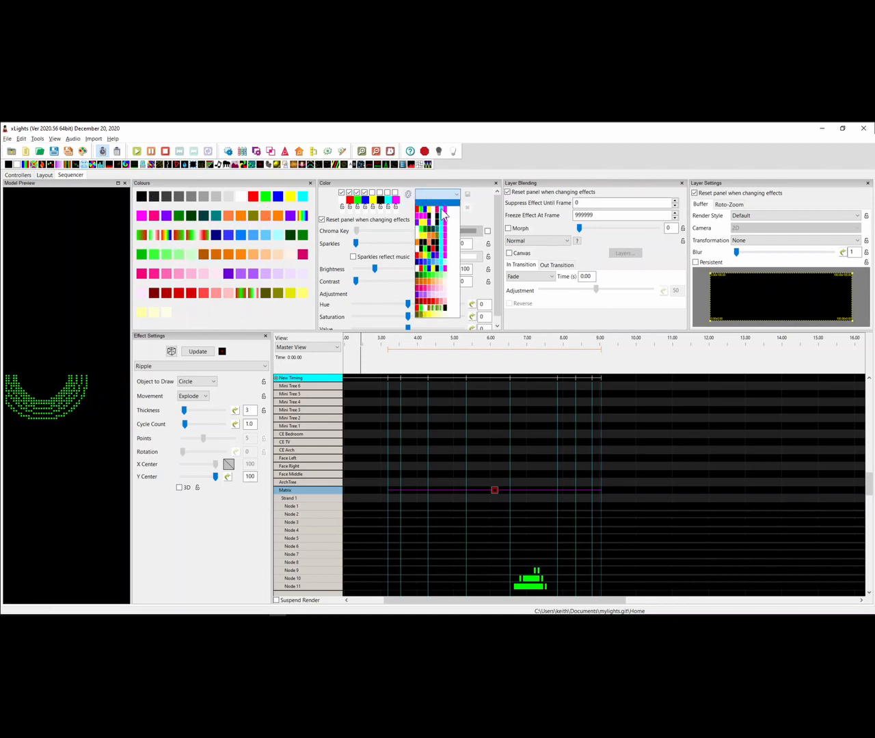
{"action": "left_click", "coordinate": [277, 326]}
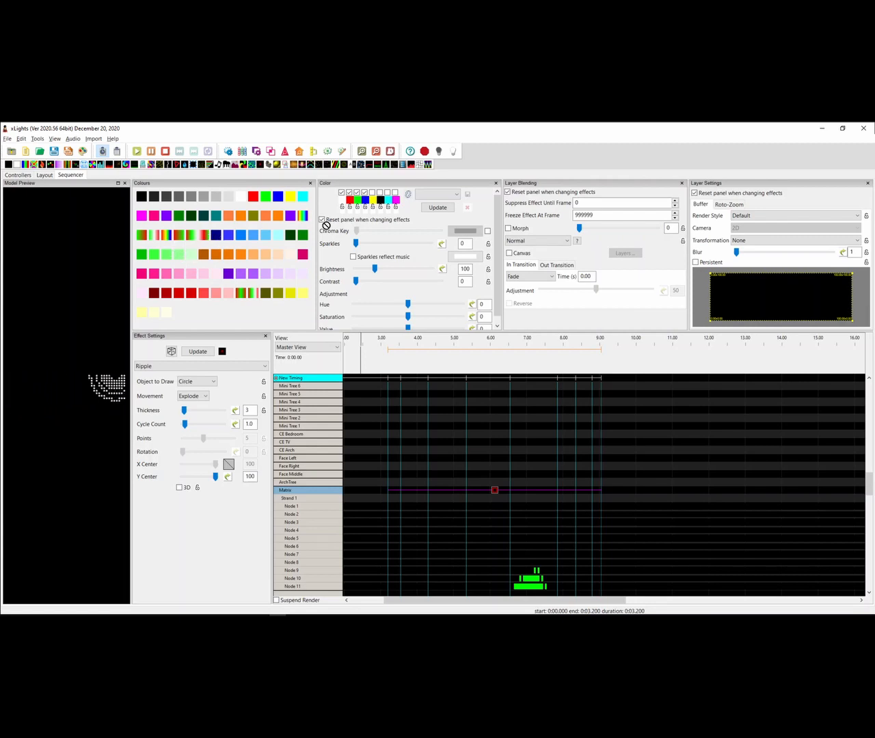
Apply dropper colours: navy to the first palette slot, dark green to the third, pink to Sparkles, and purple to the enabled Chroma Key
{"action": "left_click_drag", "start_coordinate": [348, 205], "coordinate": [343, 200]}
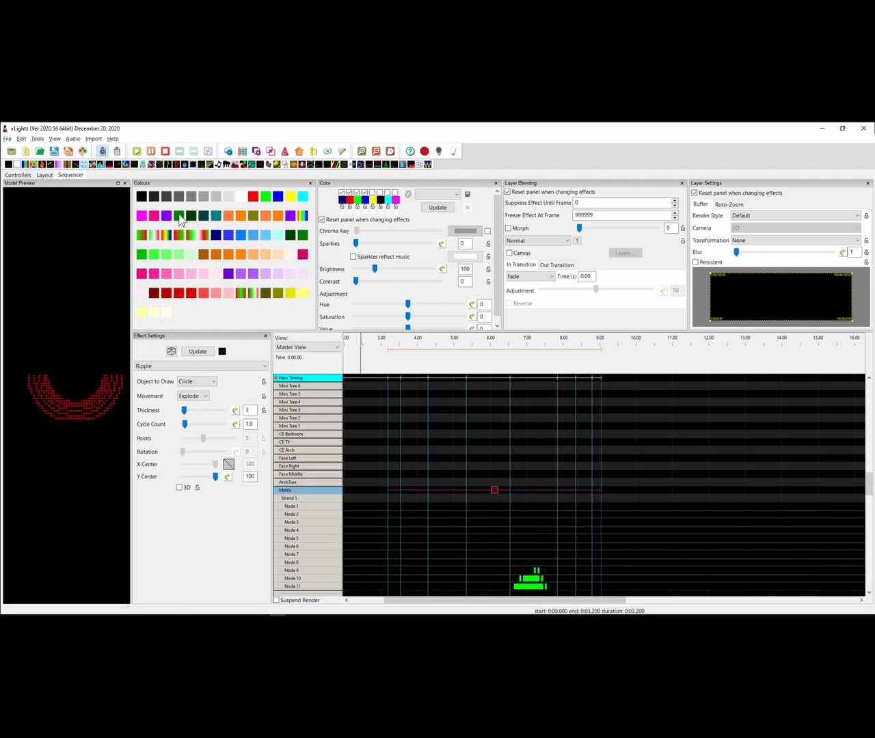
{"action": "left_click_drag", "start_coordinate": [180, 216], "coordinate": [358, 201]}
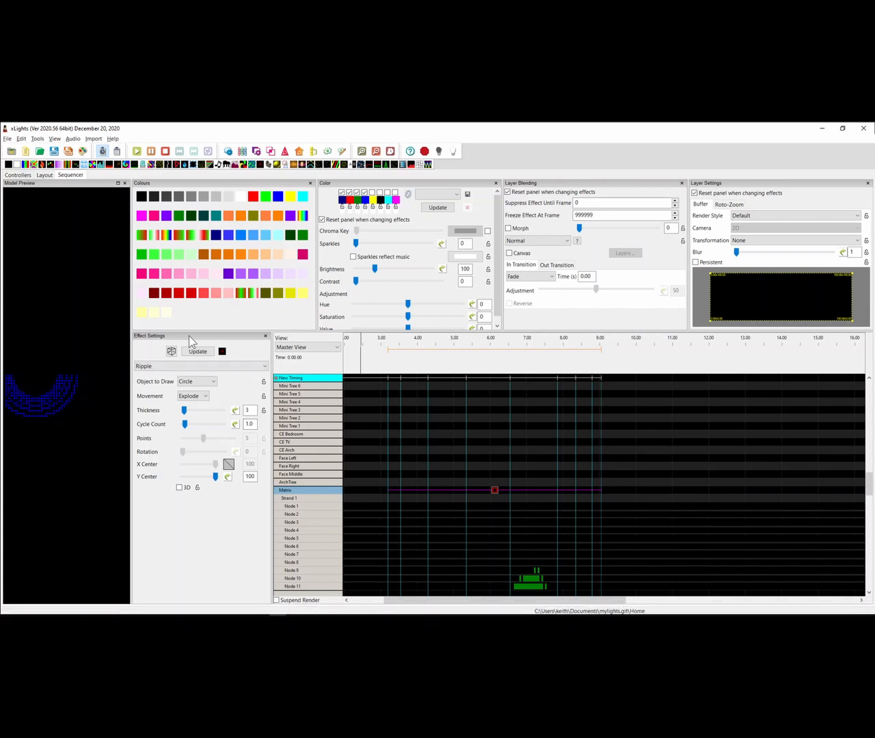
{"action": "left_click_drag", "start_coordinate": [145, 272], "coordinate": [468, 258]}
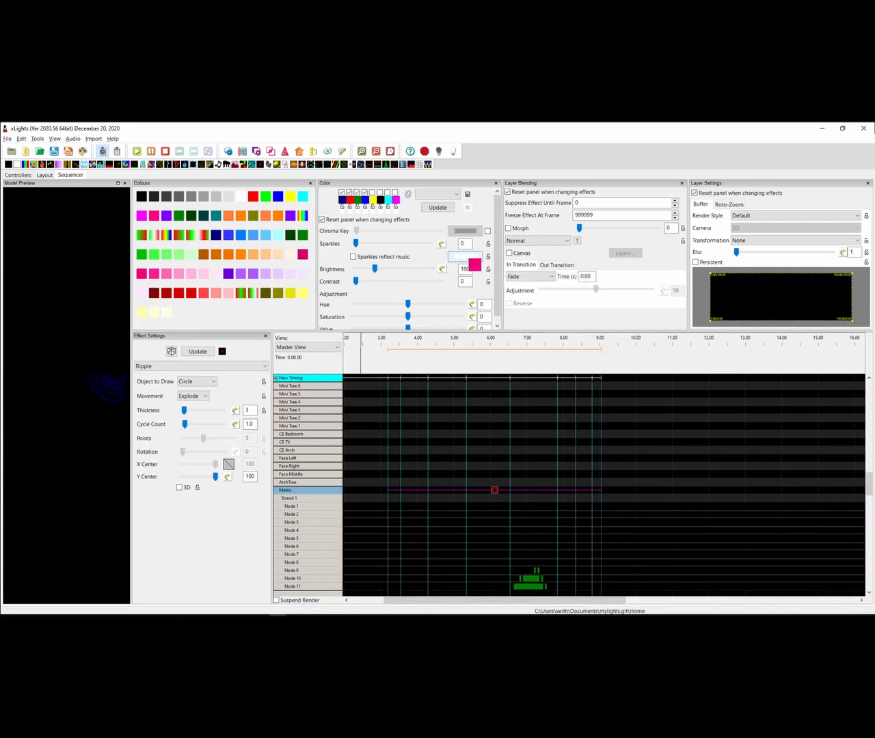
{"action": "left_click", "coordinate": [487, 231]}
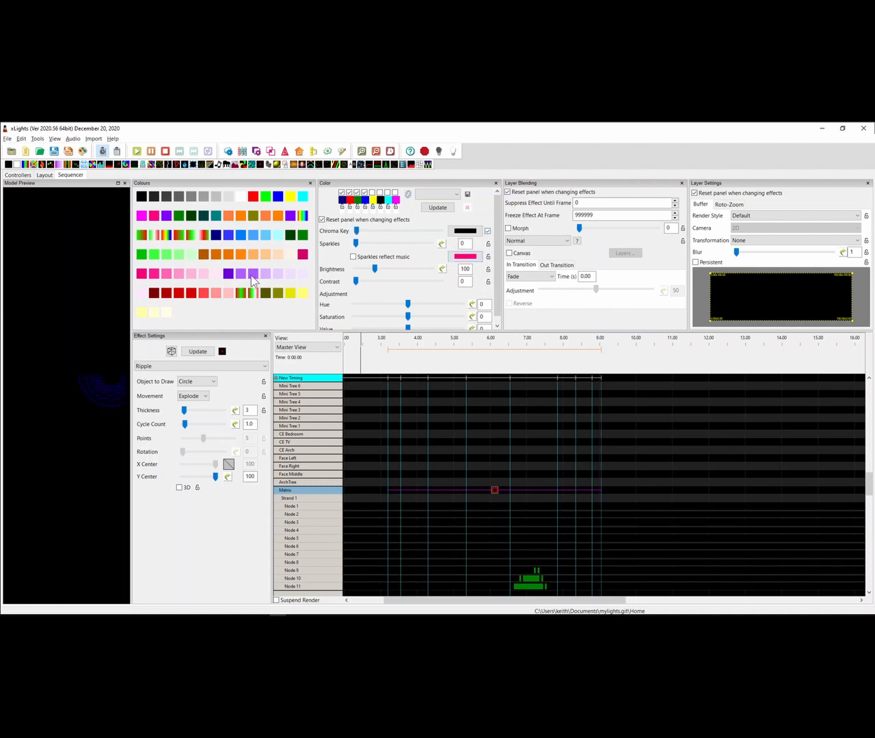
{"action": "left_click_drag", "start_coordinate": [228, 273], "coordinate": [466, 233]}
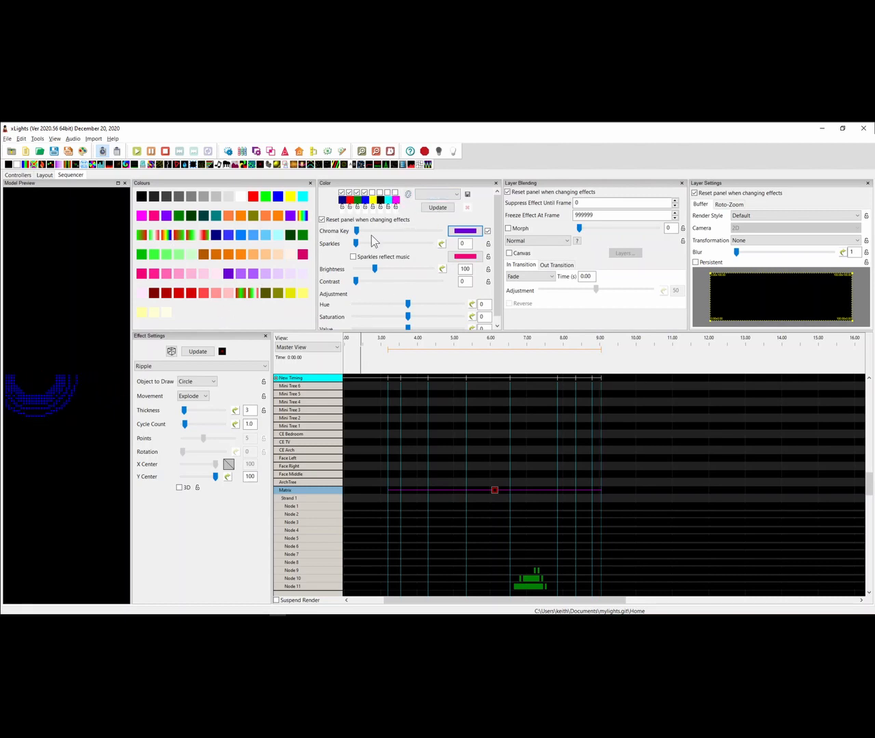
Look over the saved colour palettes again and show the Value Curves window
{"action": "left_click", "coordinate": [452, 194]}
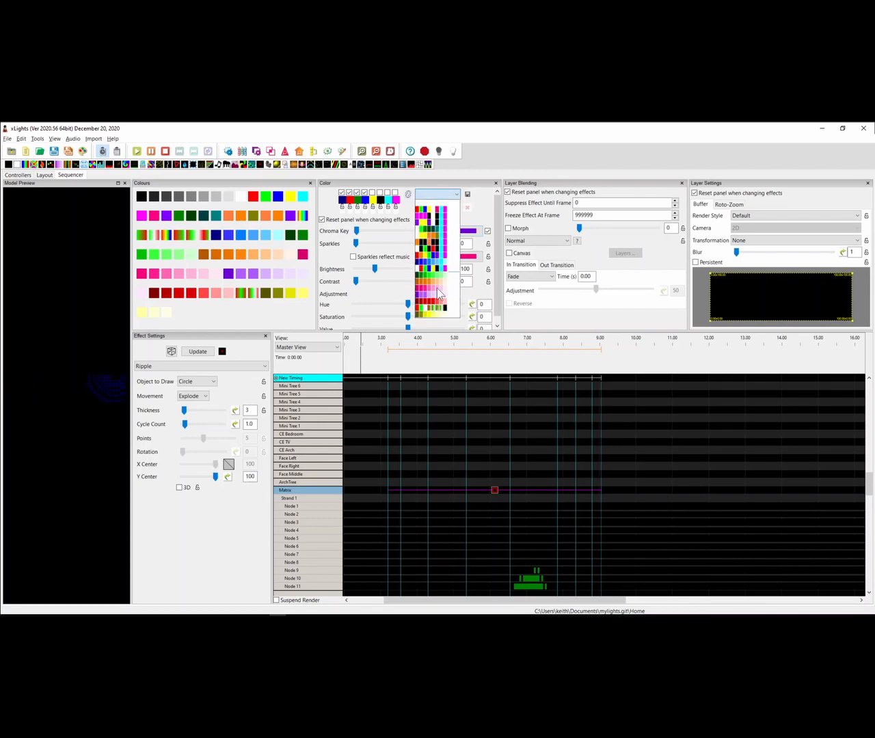
{"action": "left_click", "coordinate": [256, 312]}
{"action": "left_click", "coordinate": [54, 139]}
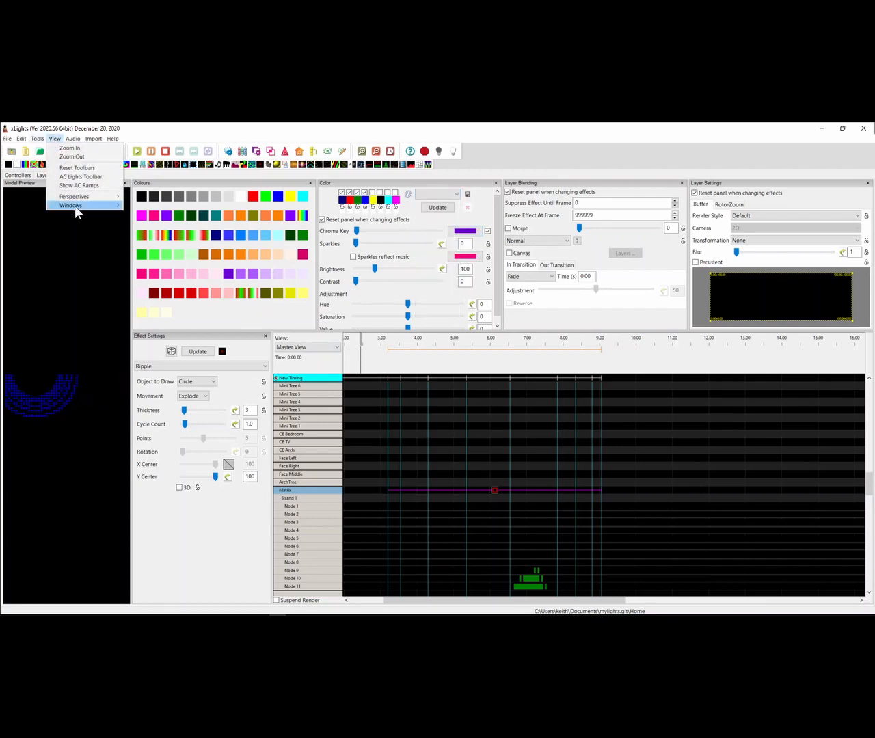
{"action": "mouse_move", "coordinate": [75, 205]}
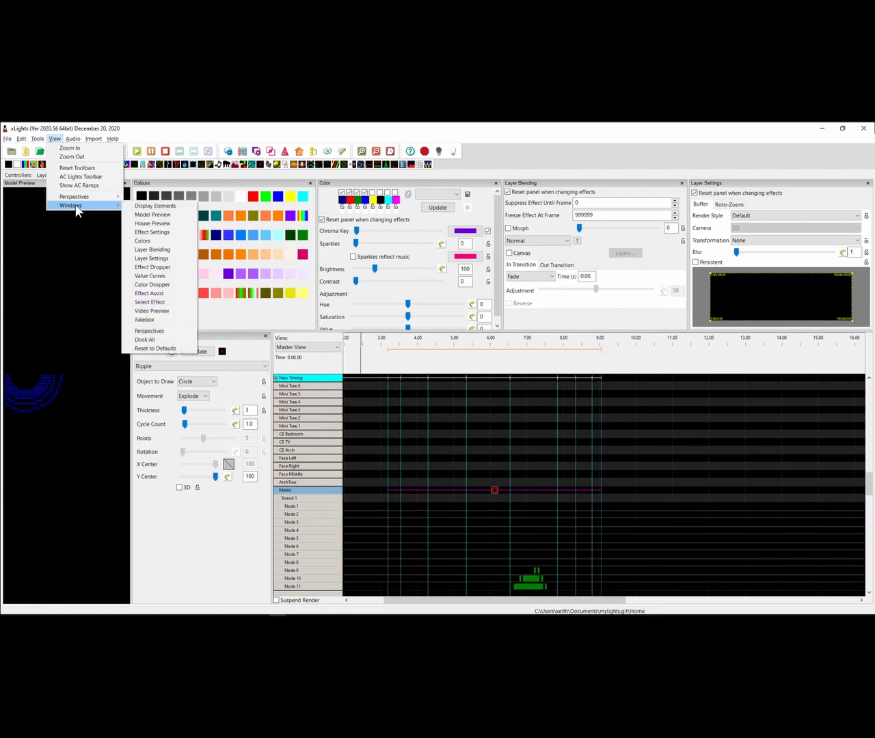
{"action": "left_click", "coordinate": [168, 276]}
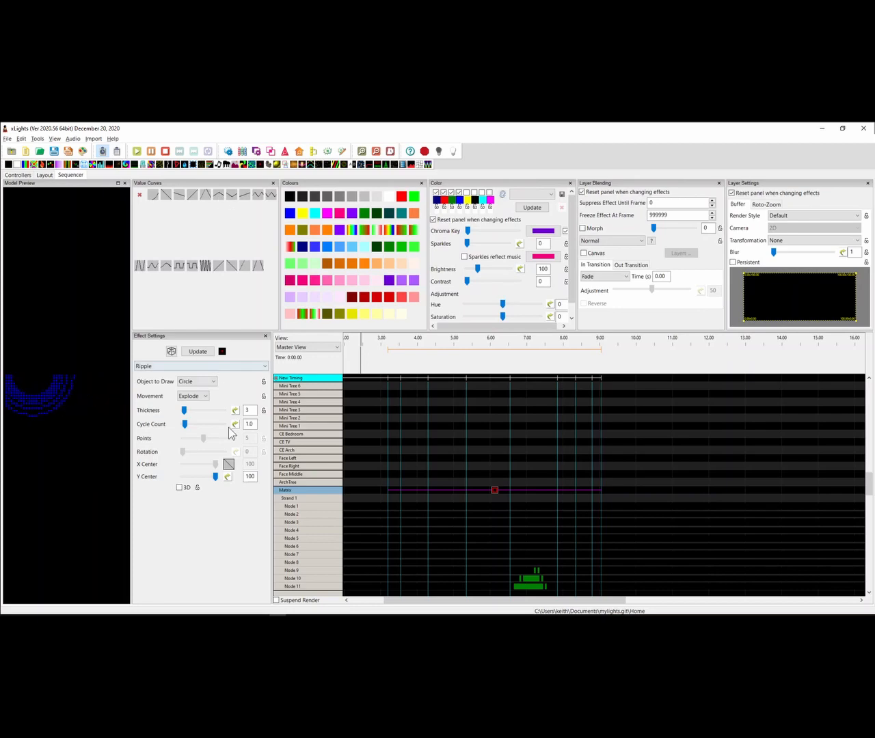
Apply the multi-cycle Sine preset to the Ripple's X Center and inspect the curve's settings without changing them
{"action": "left_click", "coordinate": [229, 465]}
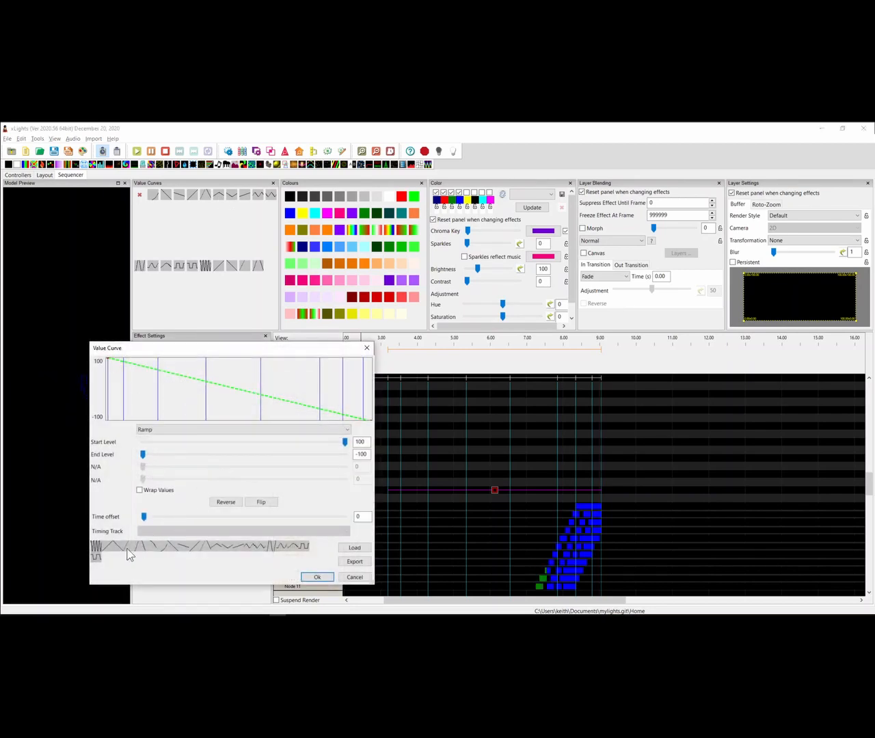
{"action": "left_click", "coordinate": [354, 577]}
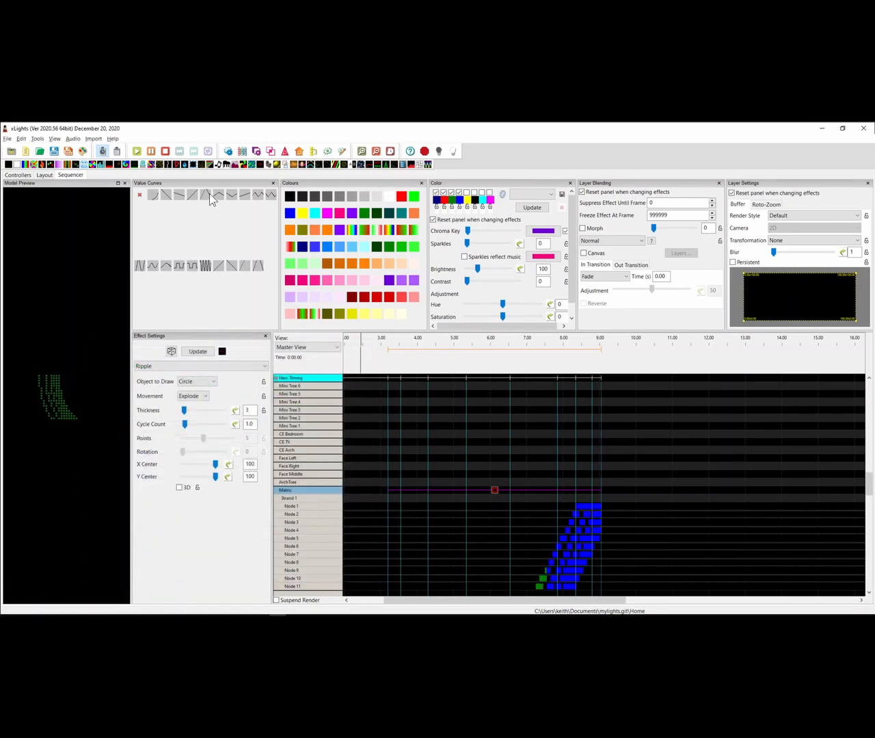
{"action": "left_click_drag", "start_coordinate": [205, 266], "coordinate": [232, 465]}
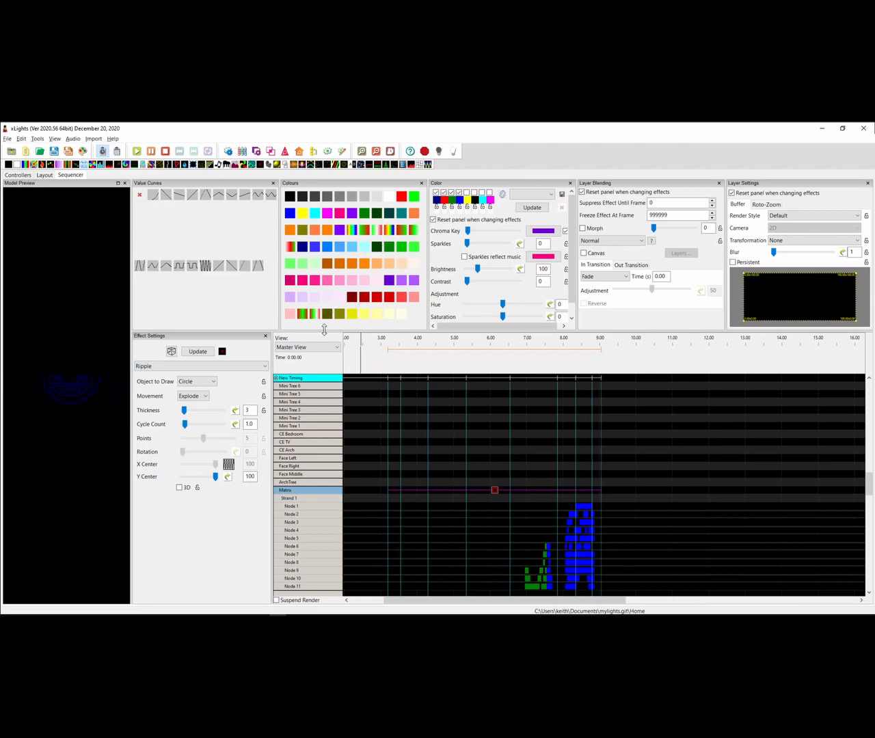
{"action": "left_click", "coordinate": [228, 466]}
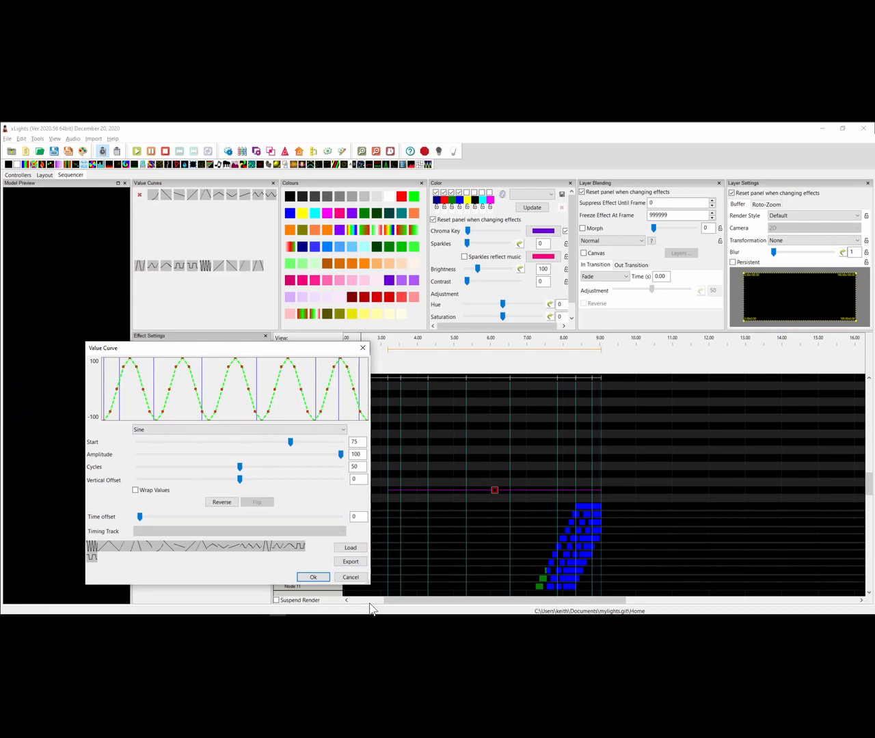
{"action": "left_click", "coordinate": [349, 577]}
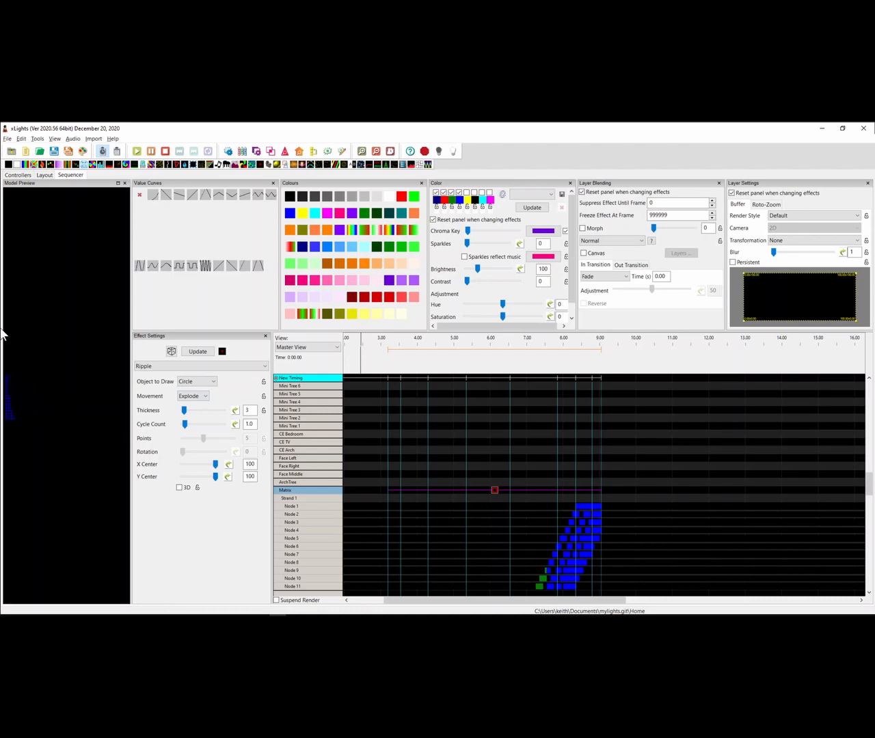
Add a Null controller and view the properties of the Balcony Relays controller
{"action": "left_click", "coordinate": [20, 175]}
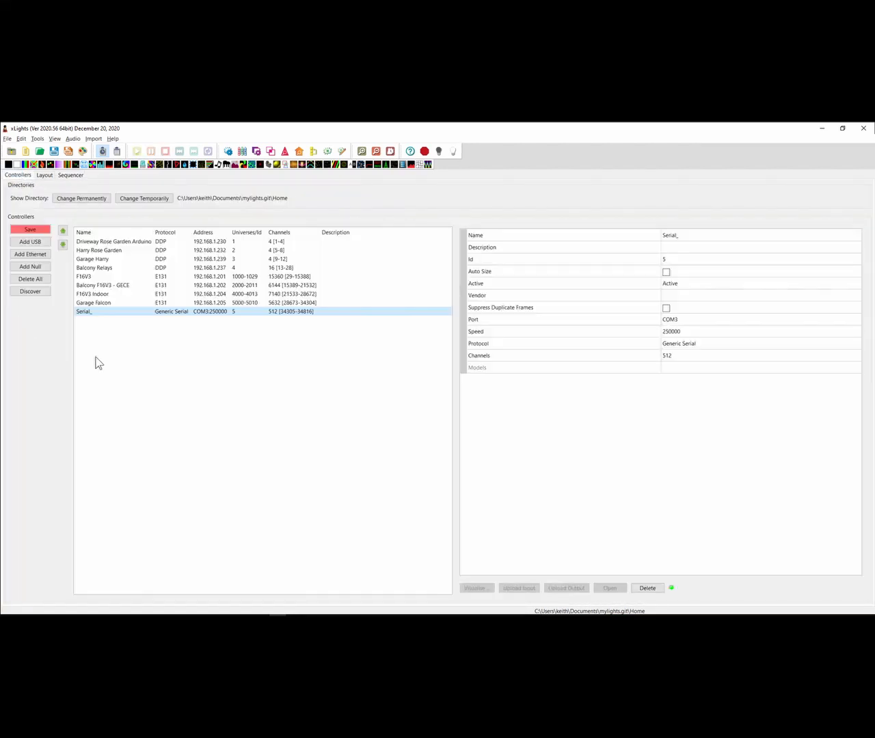
{"action": "left_click", "coordinate": [39, 268]}
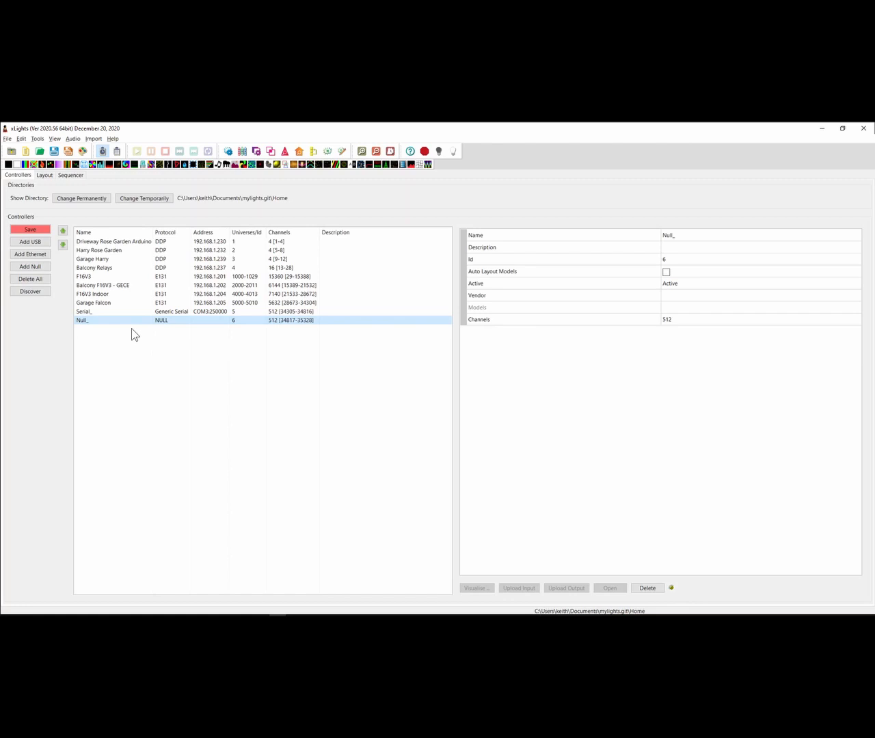
{"action": "left_click", "coordinate": [678, 319]}
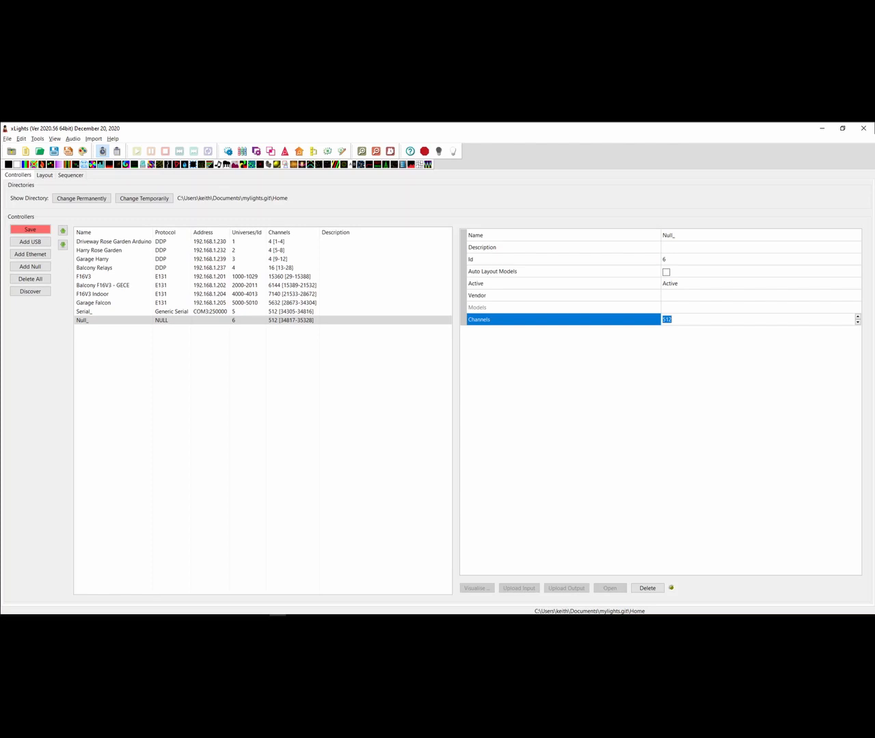
{"action": "left_click", "coordinate": [169, 269]}
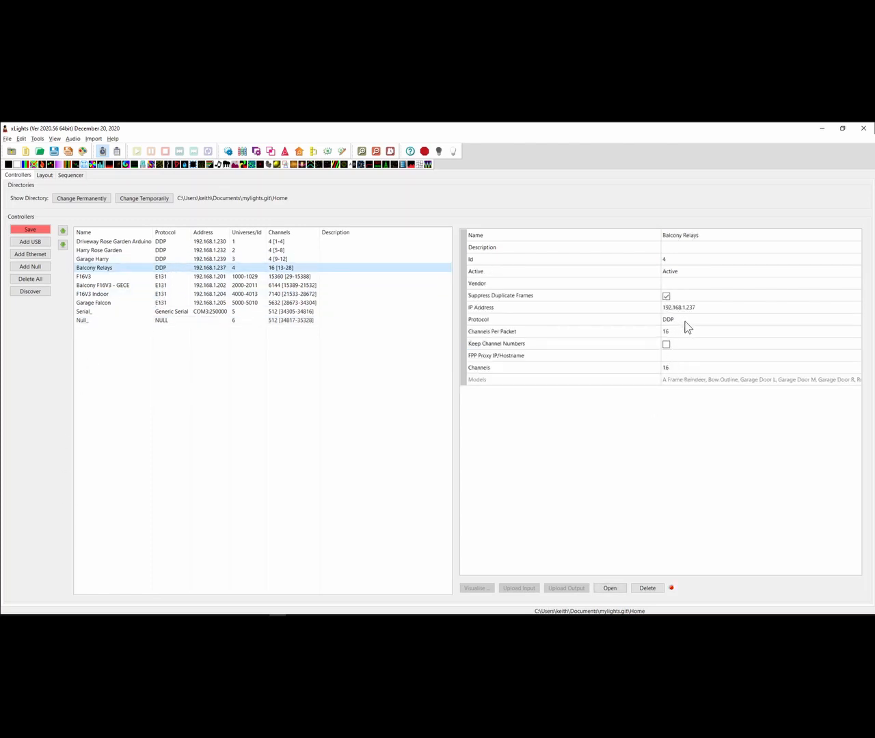
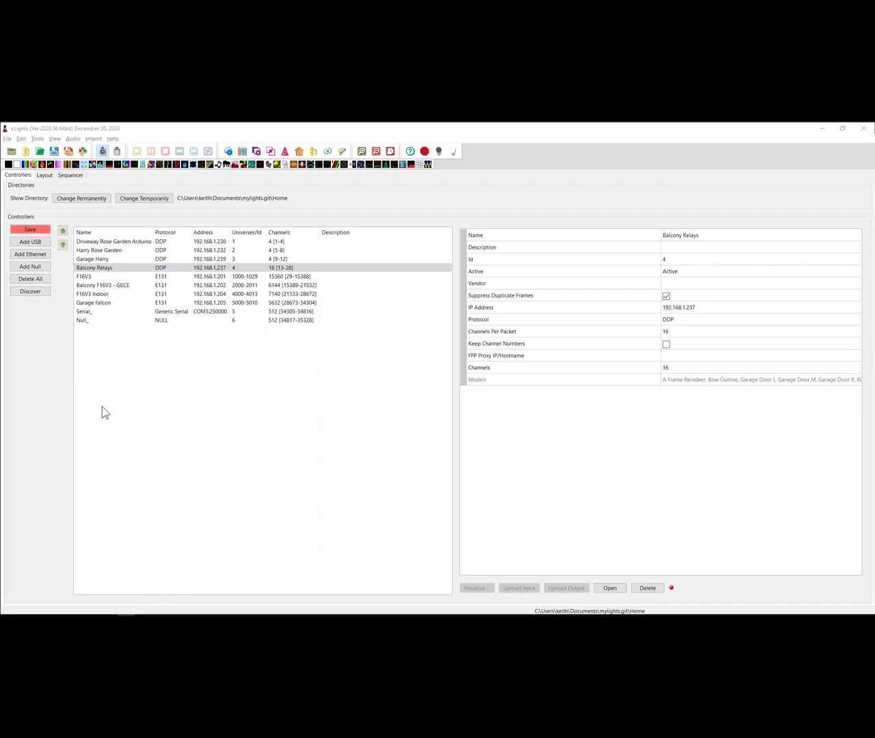
Copy all effects of the Matrix model in the sequencer
{"action": "left_click", "coordinate": [70, 175]}
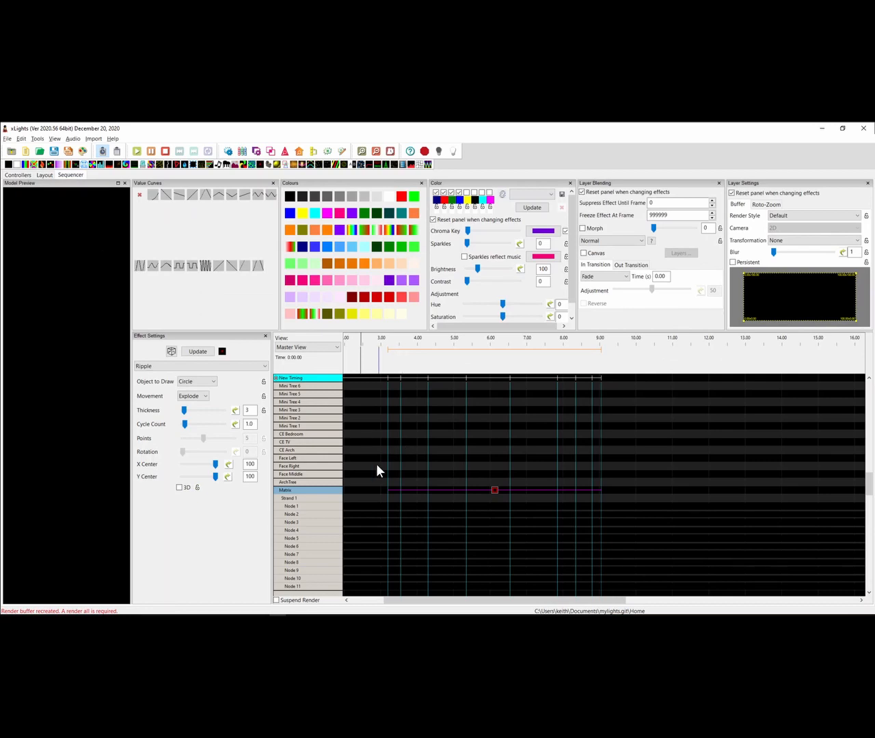
{"action": "right_click", "coordinate": [316, 492]}
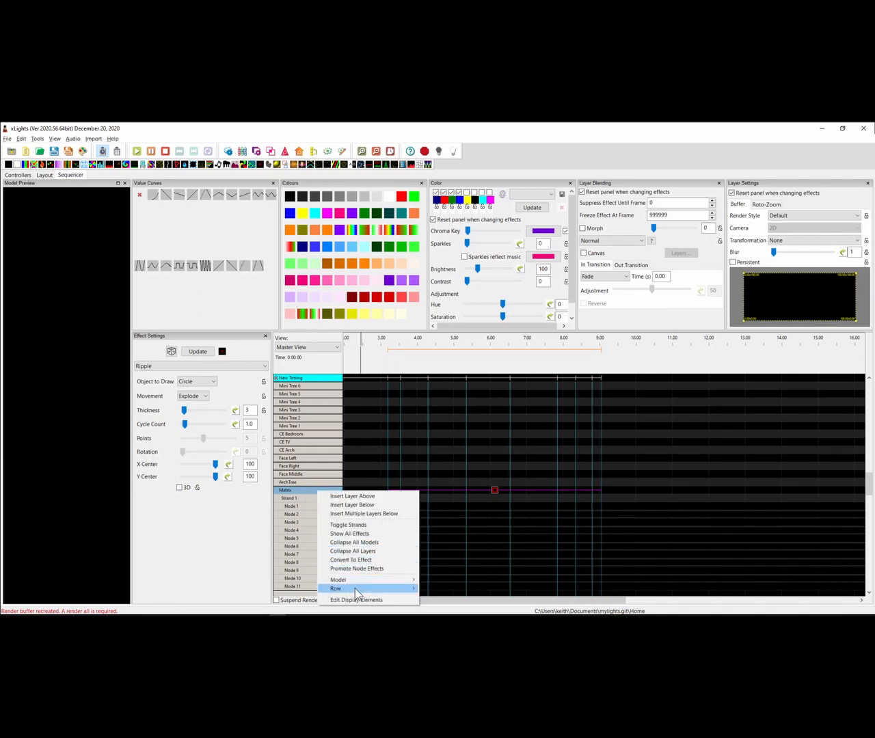
{"action": "mouse_move", "coordinate": [354, 589]}
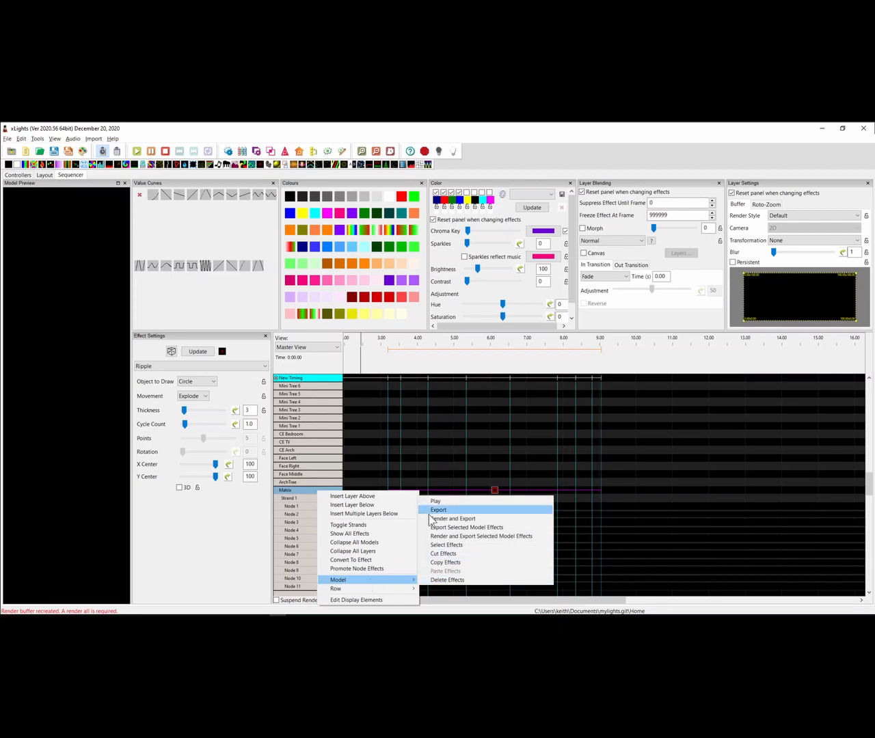
{"action": "left_click", "coordinate": [444, 563]}
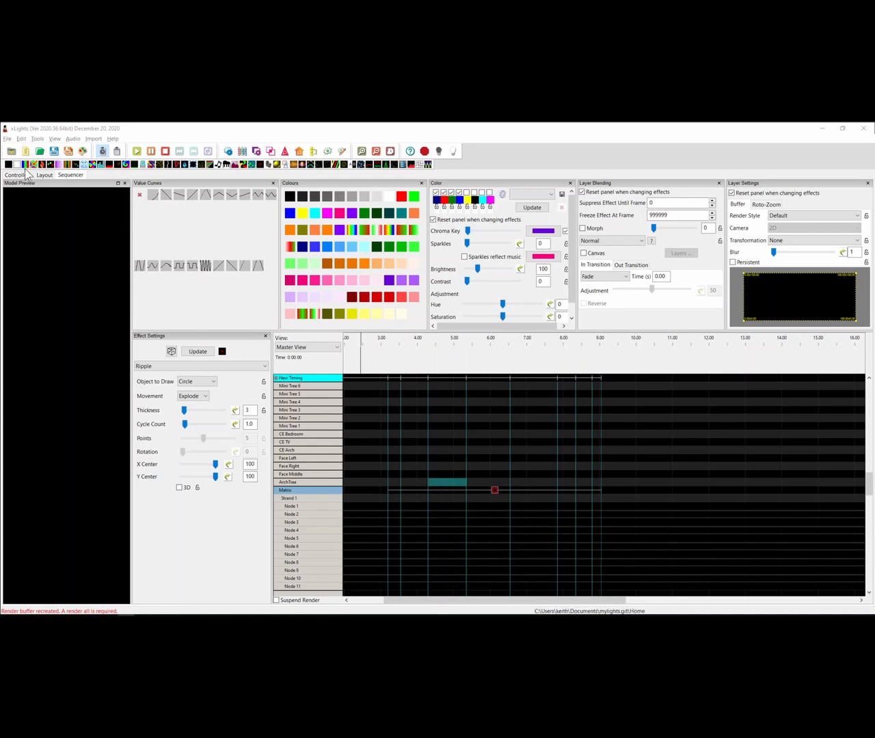
Add two On effects to the Face Left row and shorten each to about 0.4 seconds
{"action": "left_click_drag", "start_coordinate": [19, 168], "coordinate": [412, 457]}
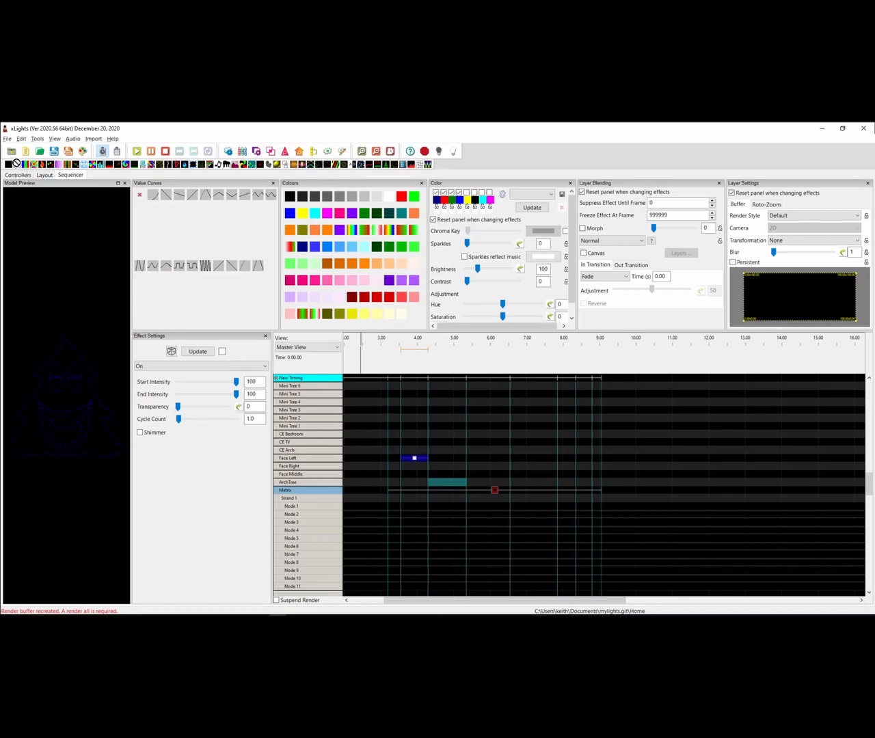
{"action": "left_click_drag", "start_coordinate": [12, 164], "coordinate": [510, 460]}
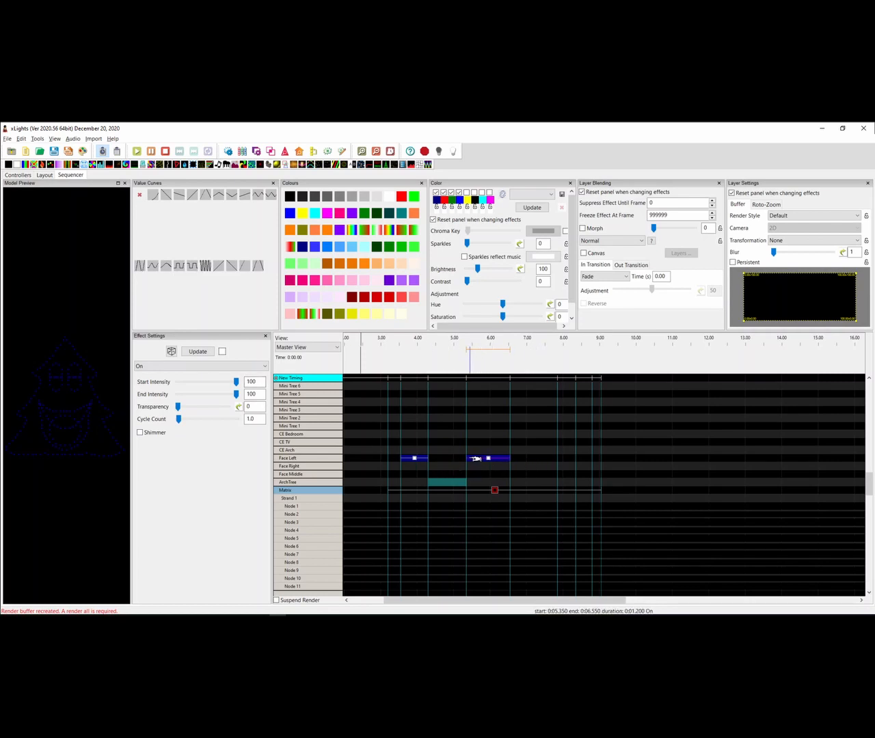
{"action": "left_click_drag", "start_coordinate": [473, 458], "coordinate": [496, 459]}
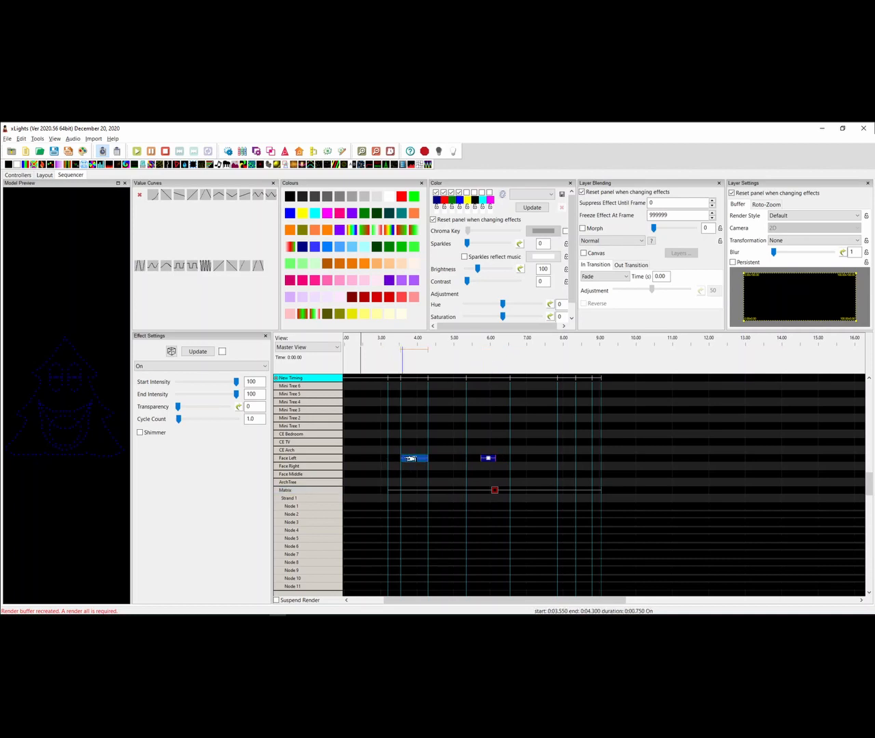
{"action": "left_click_drag", "start_coordinate": [402, 458], "coordinate": [411, 458]}
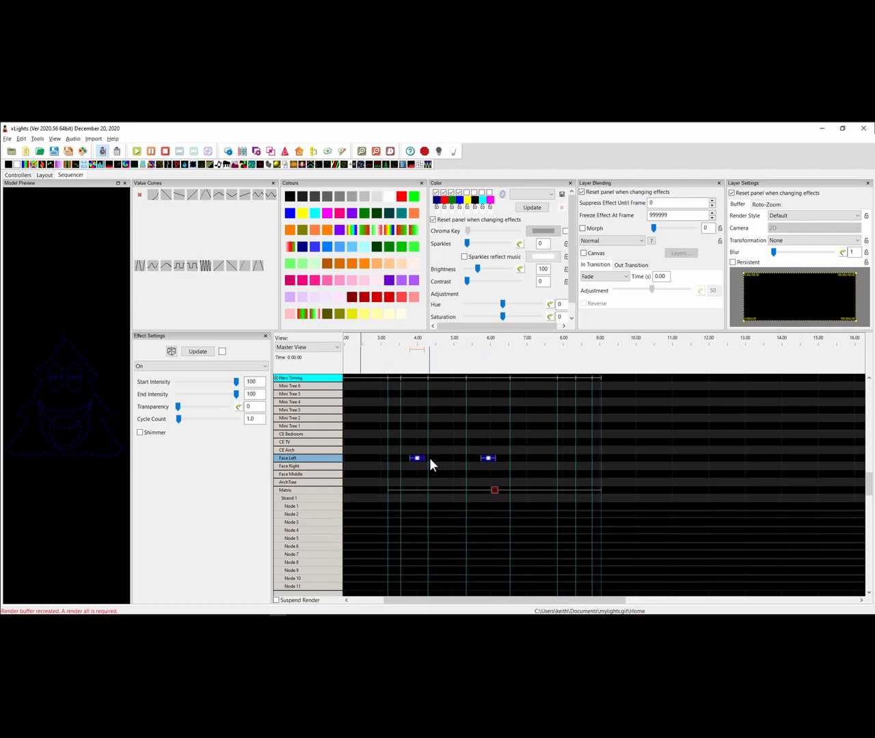
Create a timing track from the effects in the Face Left row
{"action": "right_click", "coordinate": [322, 459]}
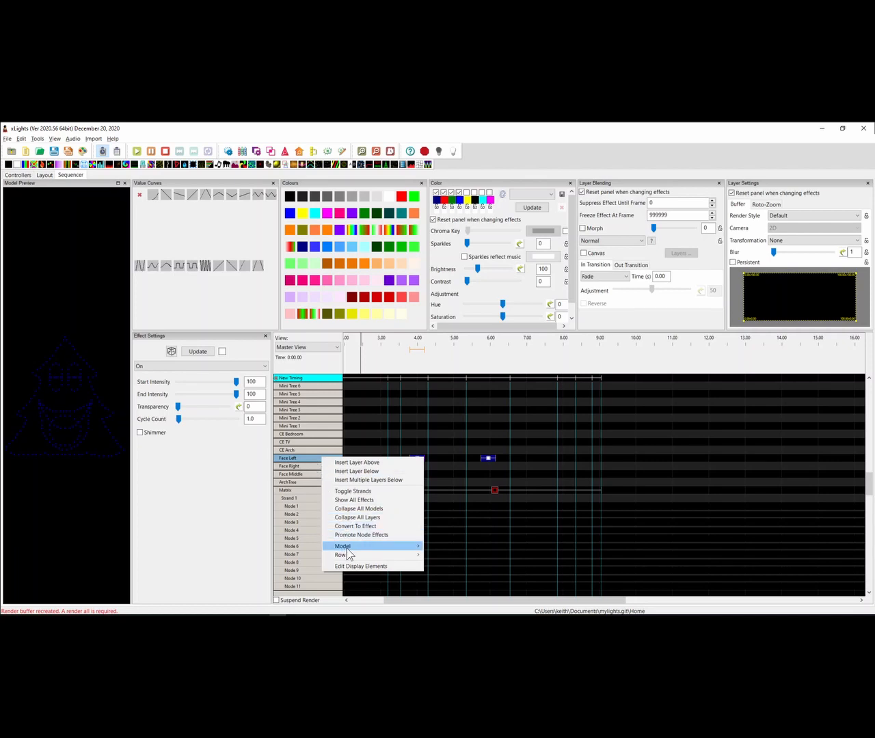
{"action": "mouse_move", "coordinate": [356, 555]}
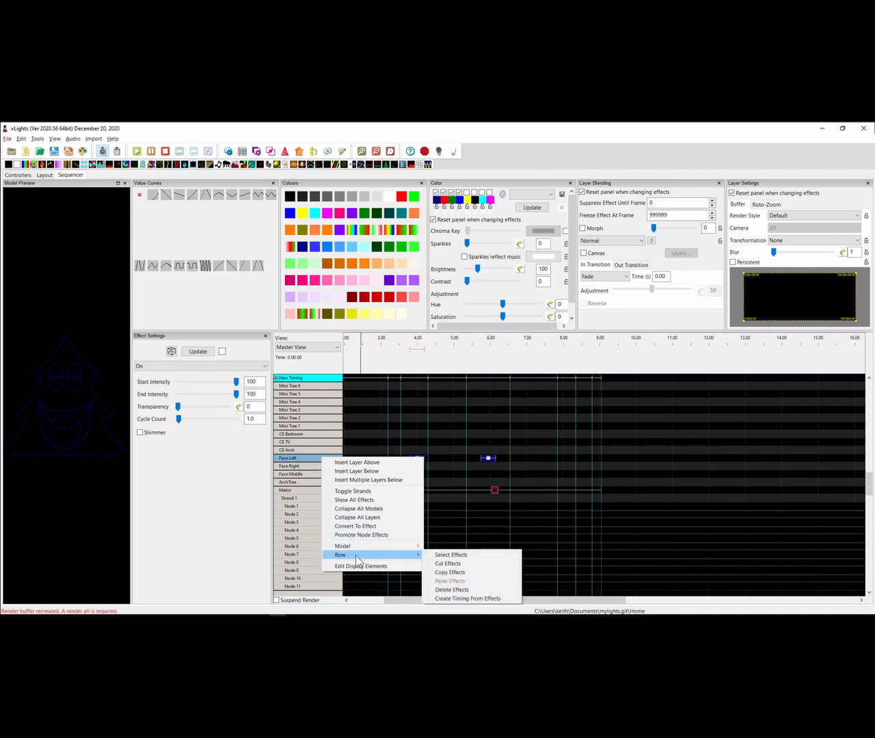
{"action": "left_click", "coordinate": [501, 596]}
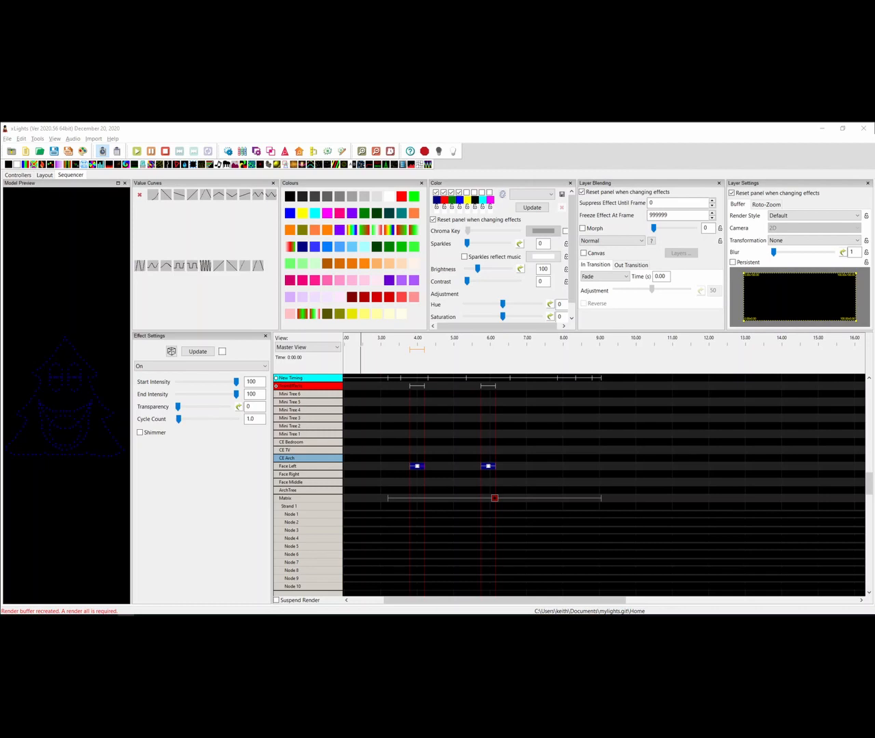
{"action": "left_click", "coordinate": [507, 514]}
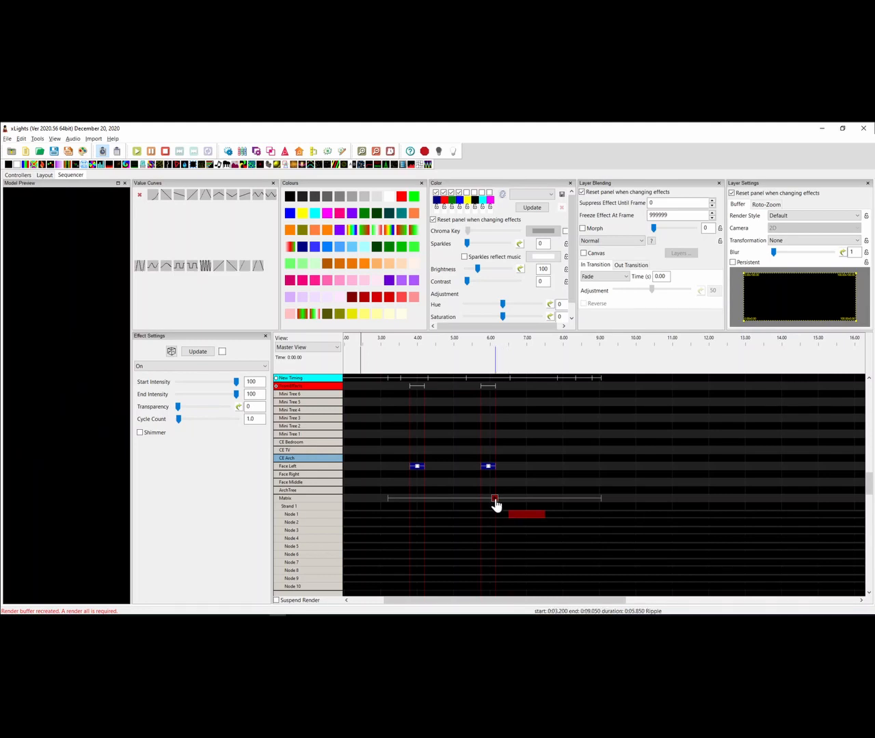
Preview the Matrix model's Ripple effect and view the commands available for it, including the render options
{"action": "left_click", "coordinate": [494, 499]}
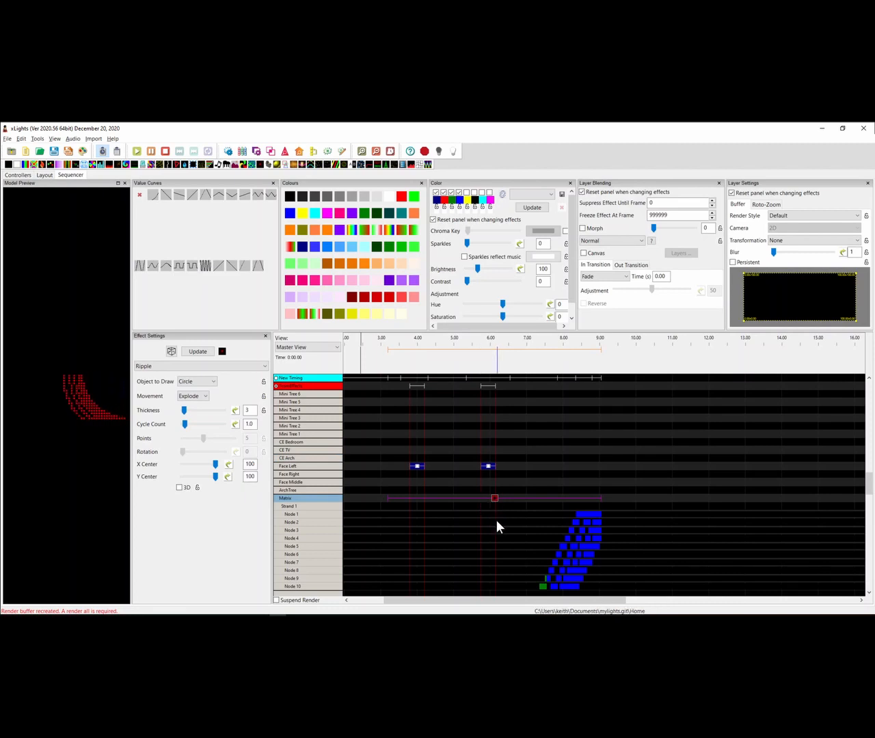
{"action": "left_click", "coordinate": [527, 465]}
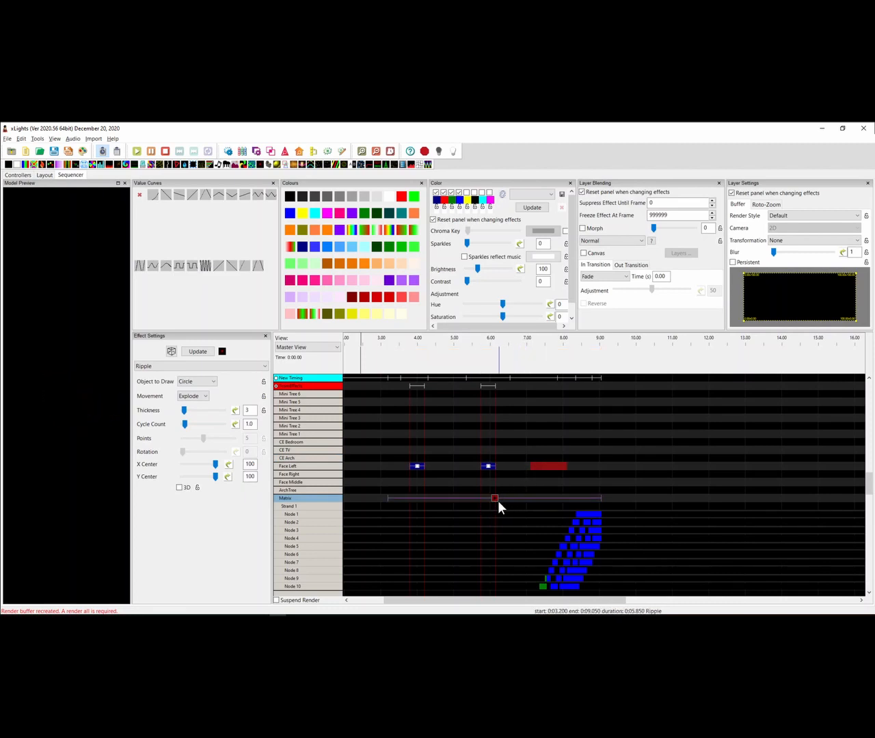
{"action": "right_click", "coordinate": [496, 496]}
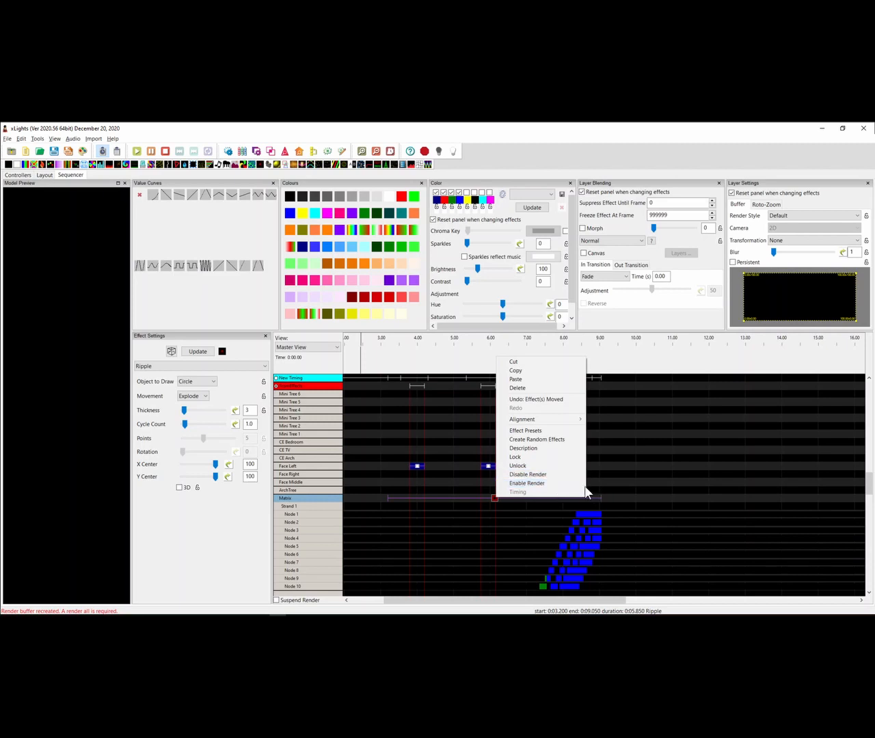
{"action": "left_click", "coordinate": [640, 470]}
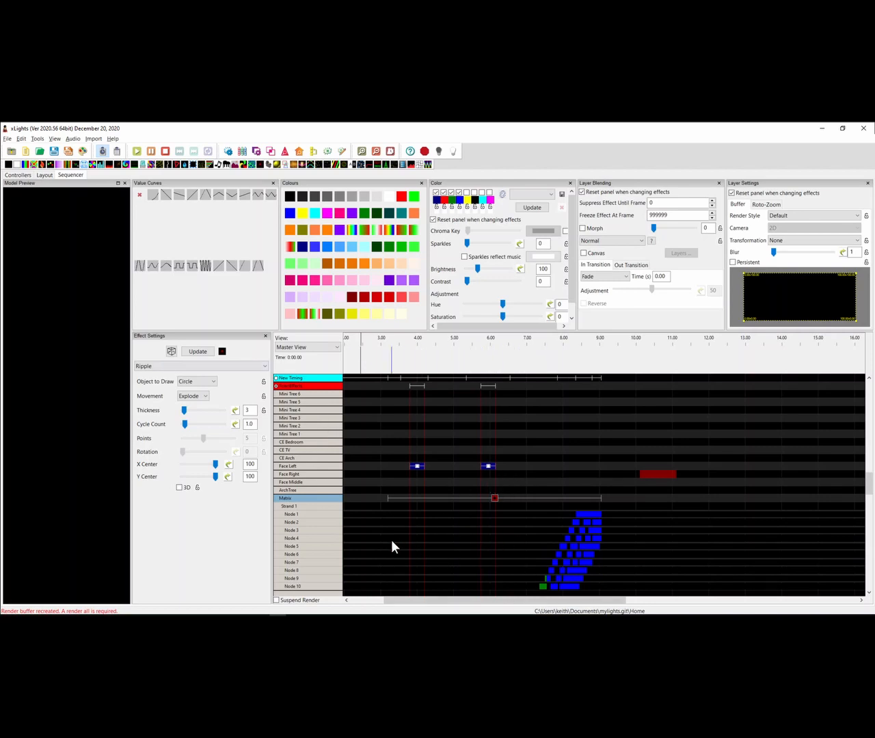
Select all effects of the Matrix model and disable their rendering
{"action": "right_click", "coordinate": [312, 498]}
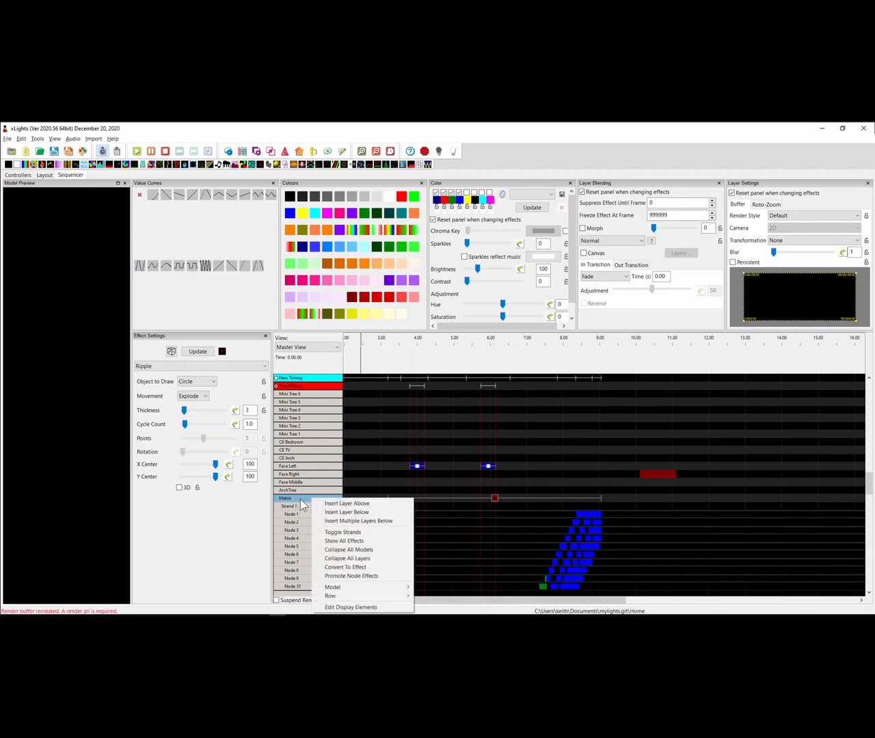
{"action": "mouse_move", "coordinate": [409, 589]}
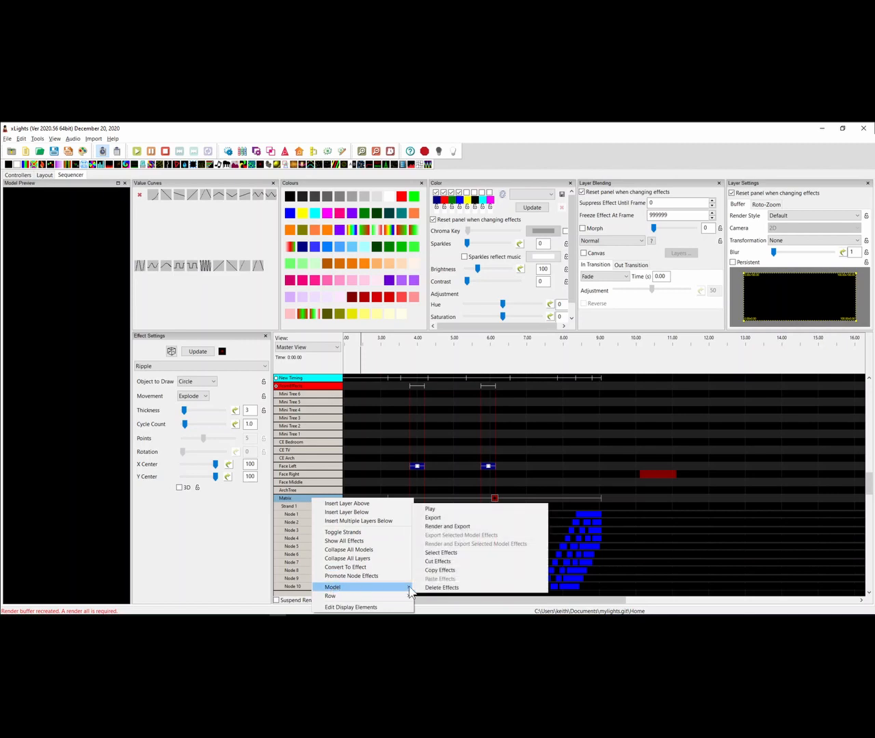
{"action": "left_click", "coordinate": [459, 550]}
{"action": "right_click", "coordinate": [496, 500]}
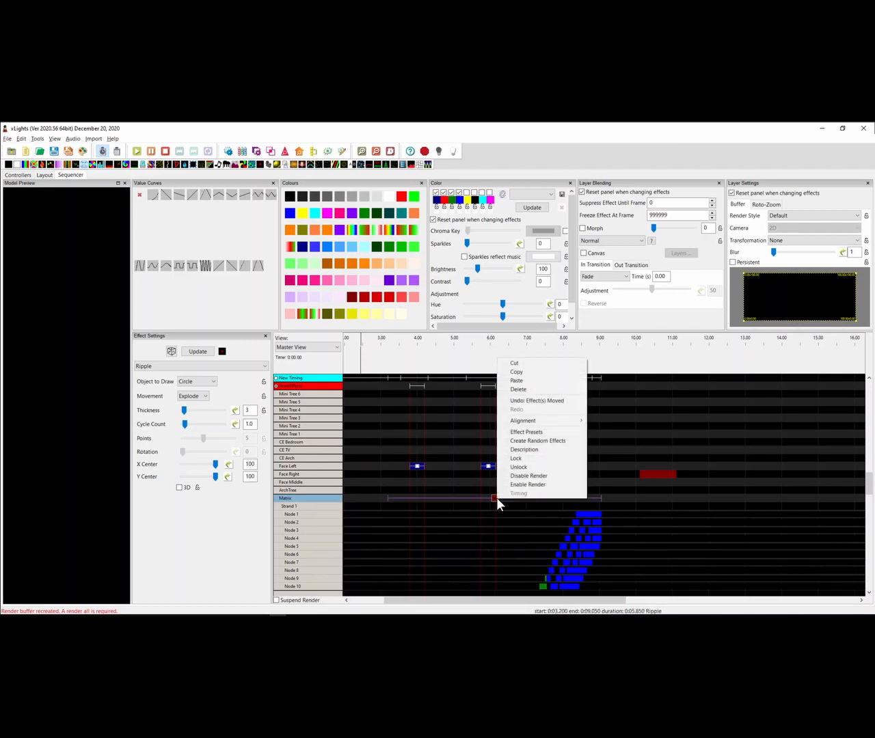
{"action": "left_click", "coordinate": [529, 475]}
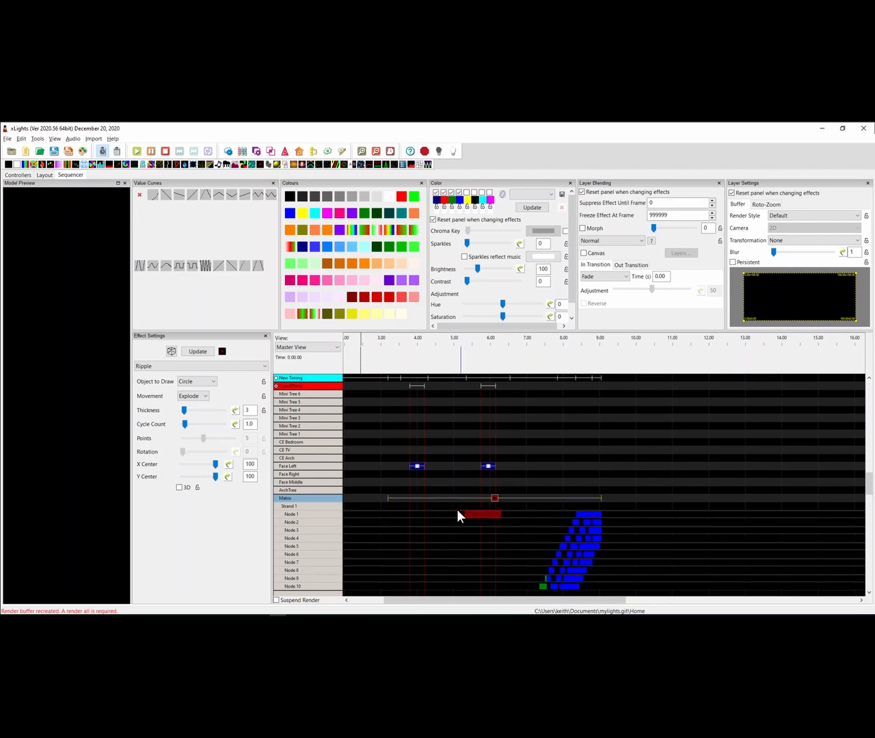
Preview the disabled Ripple effect on the Matrix row and re-render the whole sequence
{"action": "left_click", "coordinate": [417, 499]}
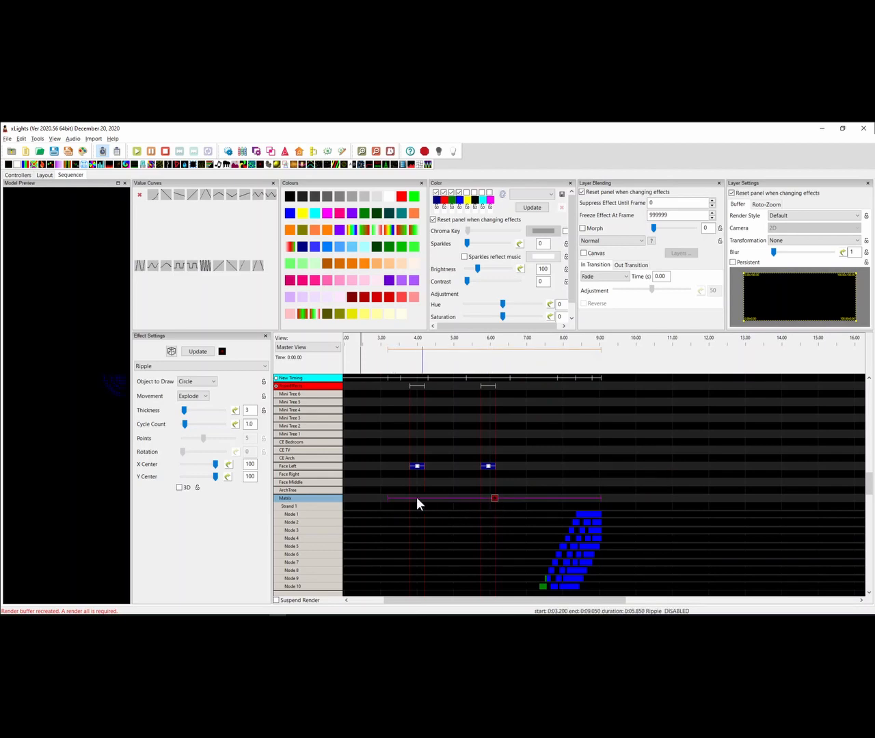
{"action": "left_click", "coordinate": [408, 512]}
{"action": "left_click", "coordinate": [377, 501]}
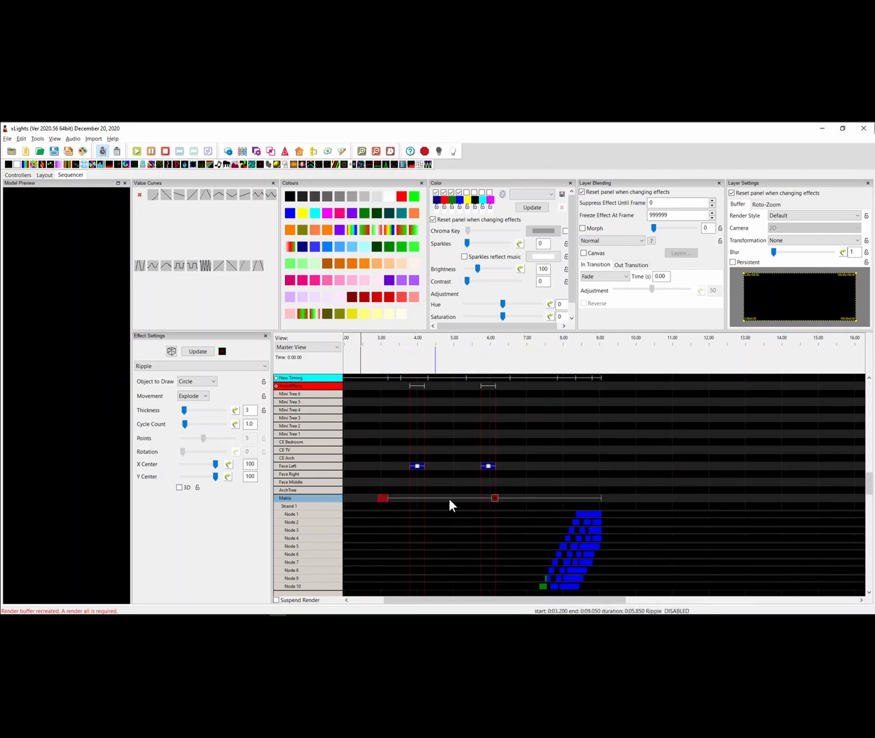
{"action": "left_click", "coordinate": [541, 513]}
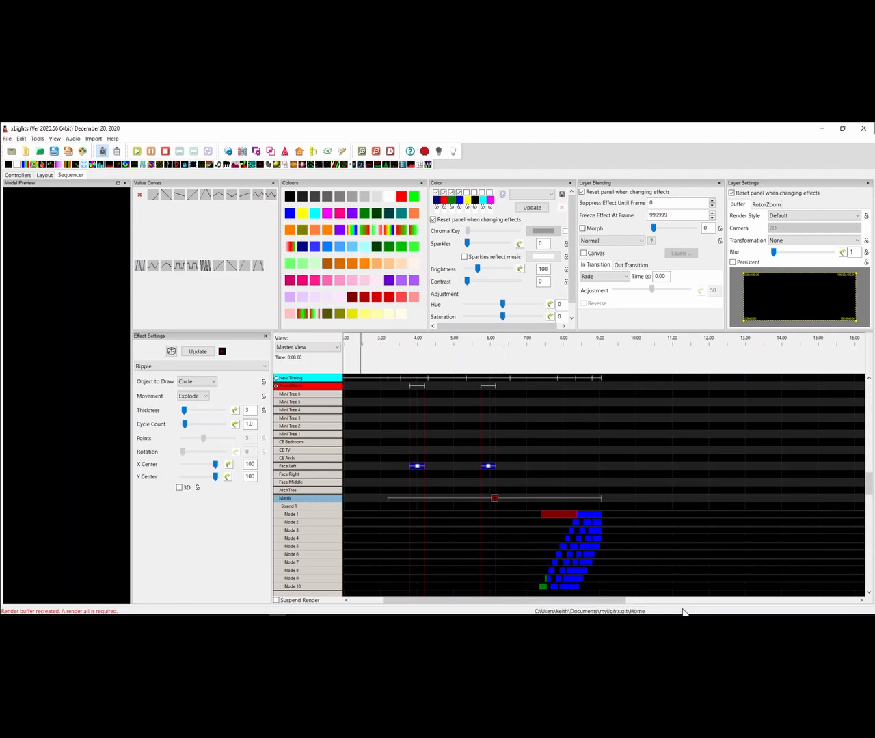
{"action": "left_click", "coordinate": [494, 498]}
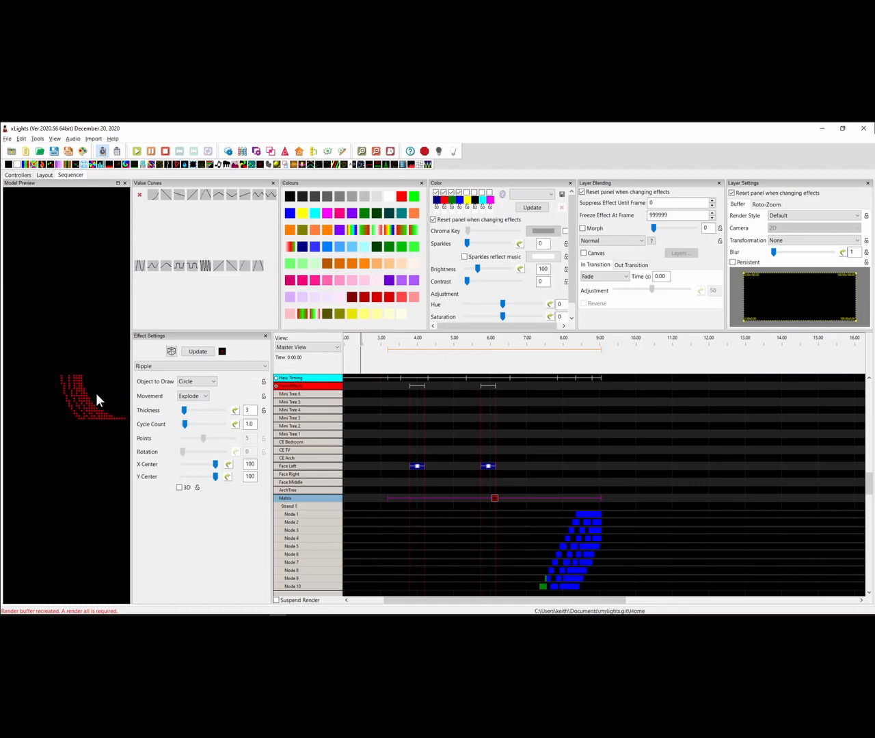
{"action": "left_click", "coordinate": [83, 151]}
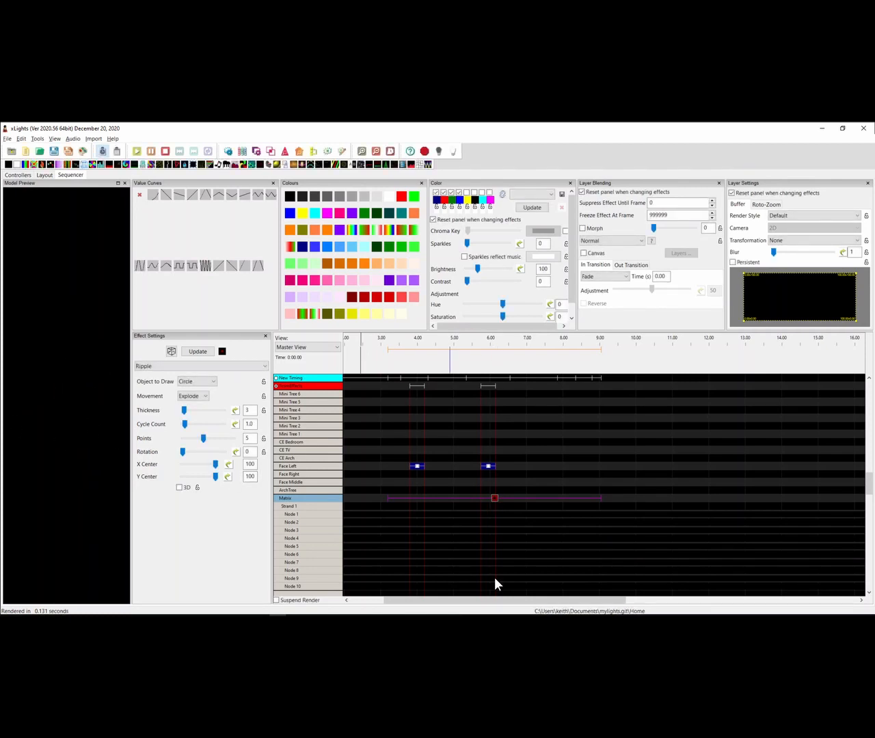
Select all effects of the Matrix model and enable their rendering again
{"action": "right_click", "coordinate": [323, 497]}
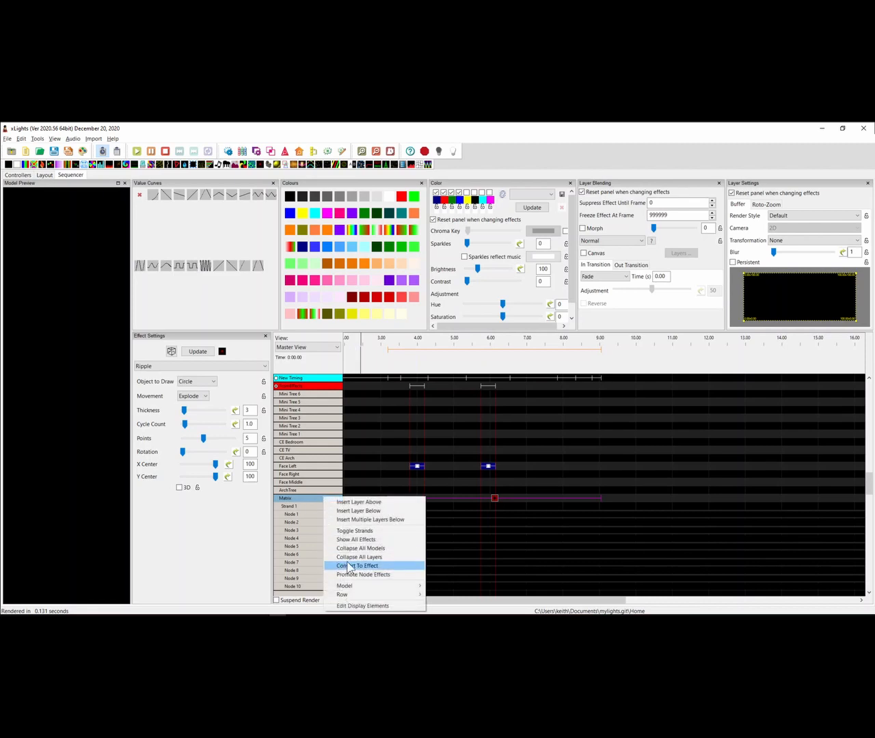
{"action": "mouse_move", "coordinate": [360, 588]}
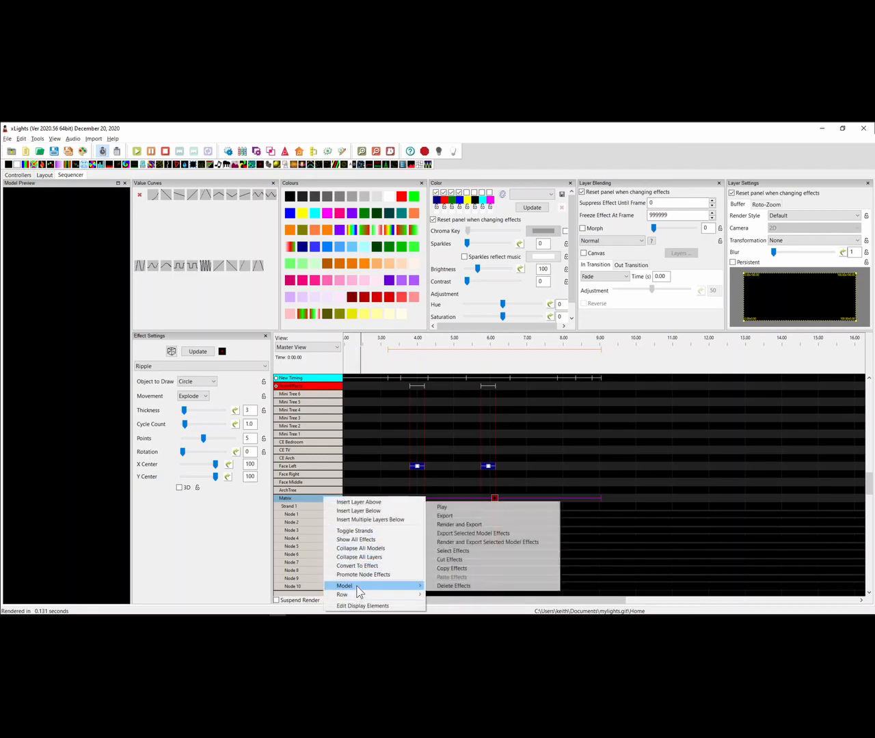
{"action": "left_click", "coordinate": [458, 551]}
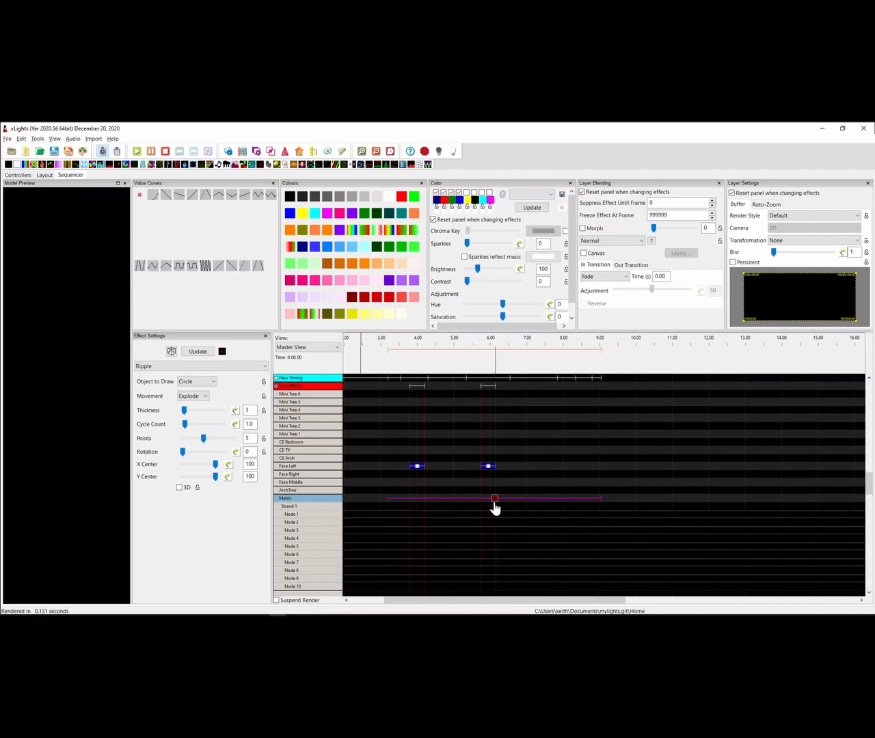
{"action": "right_click", "coordinate": [494, 499]}
{"action": "left_click", "coordinate": [526, 484]}
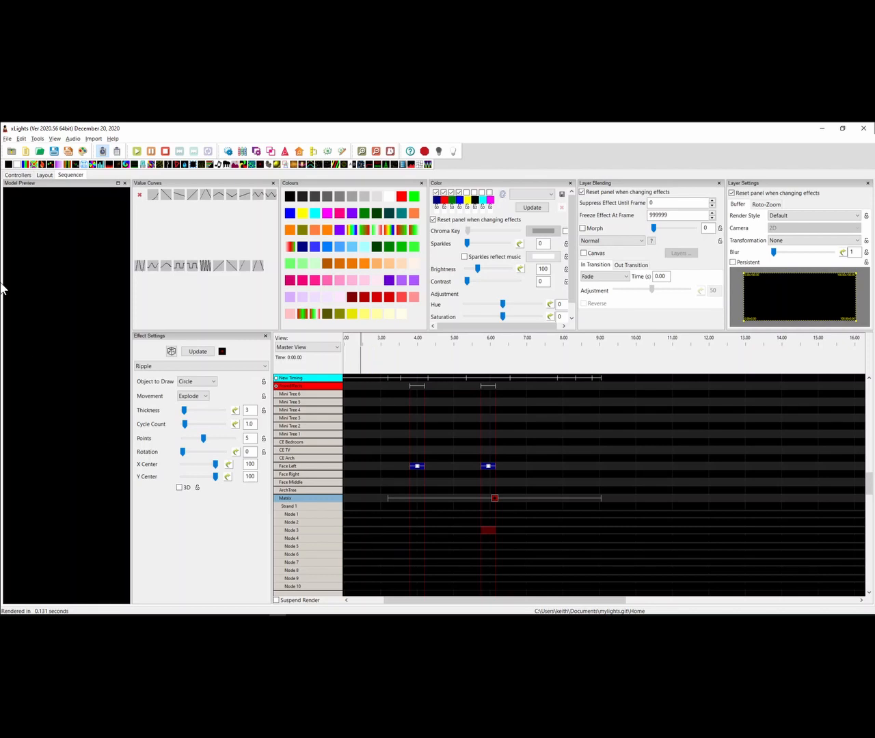
Add a Star model above the house in the layout and set its layers to 3
{"action": "left_click", "coordinate": [45, 175]}
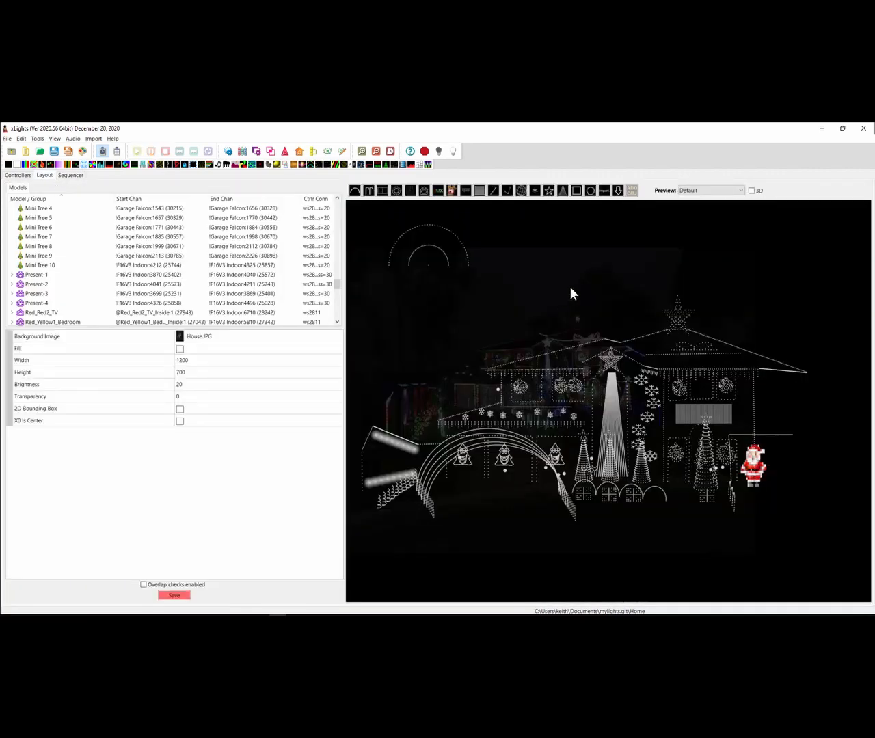
{"action": "left_click", "coordinate": [548, 191]}
{"action": "left_click_drag", "start_coordinate": [520, 230], "coordinate": [583, 298]}
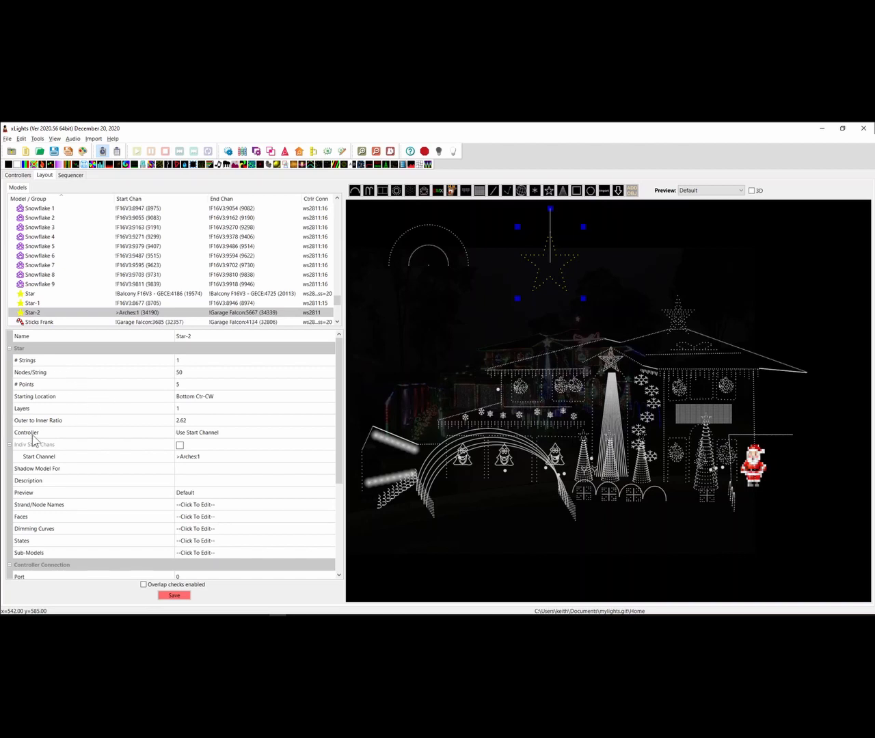
{"action": "left_click", "coordinate": [303, 408]}
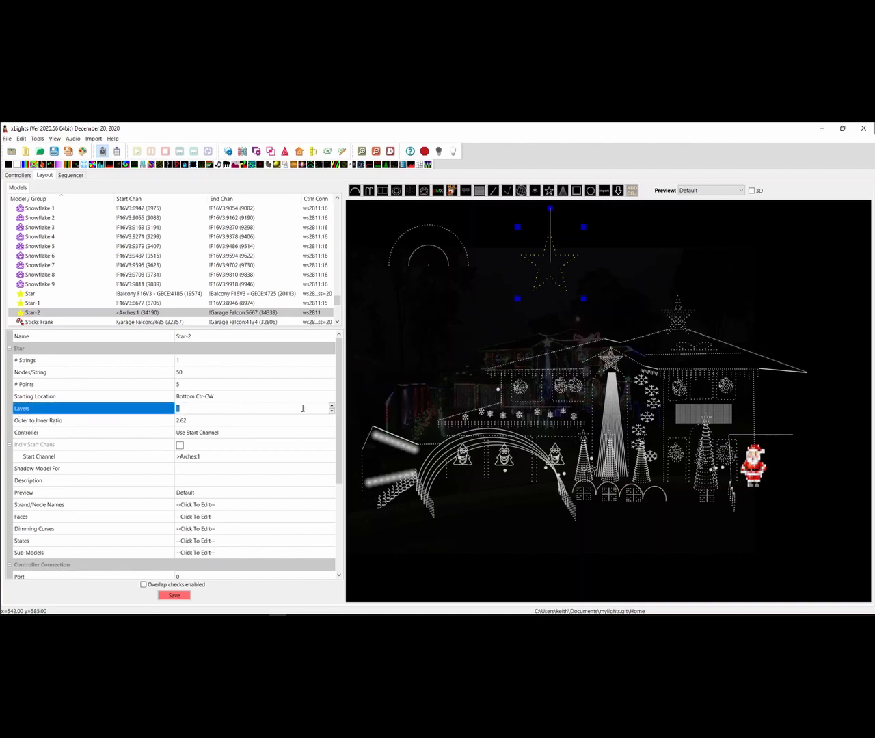
{"action": "left_click", "coordinate": [331, 405]}
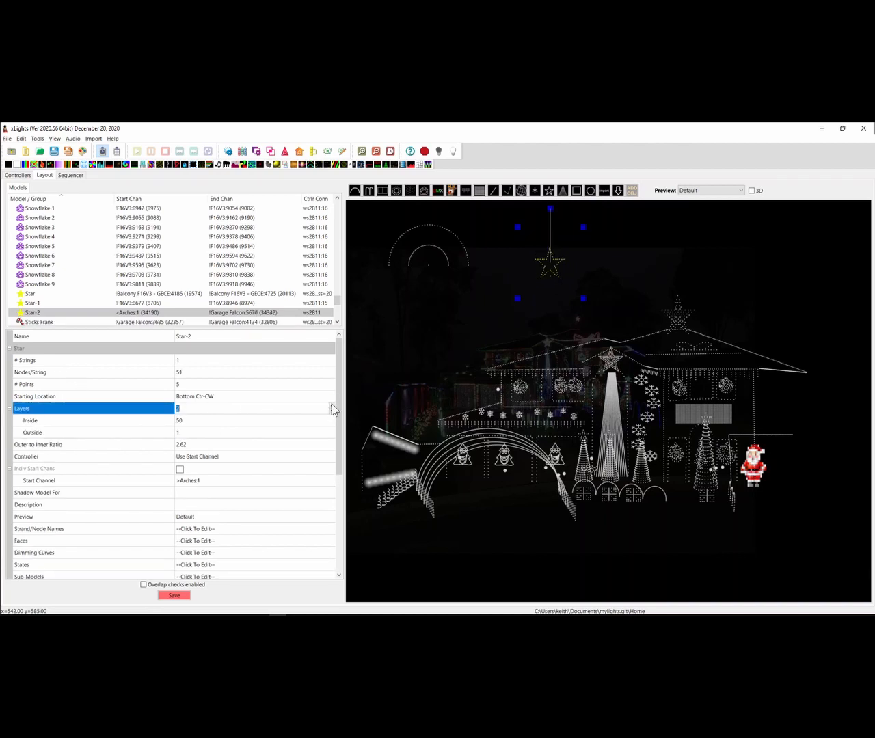
{"action": "left_click", "coordinate": [332, 405]}
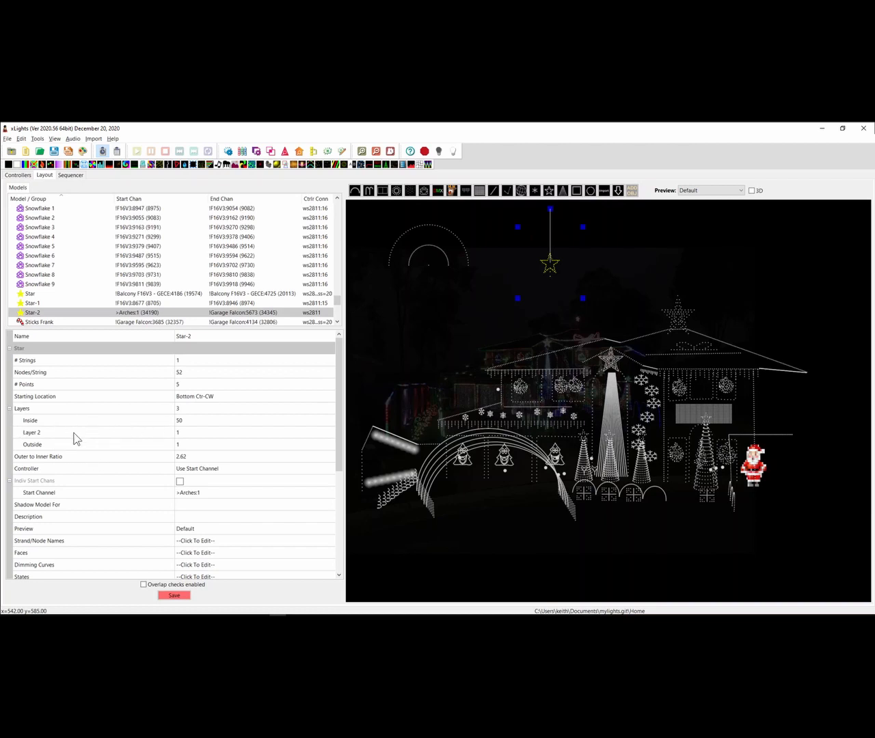
Review the Starting Location options of the new star without changing the setting
{"action": "left_click", "coordinate": [195, 397]}
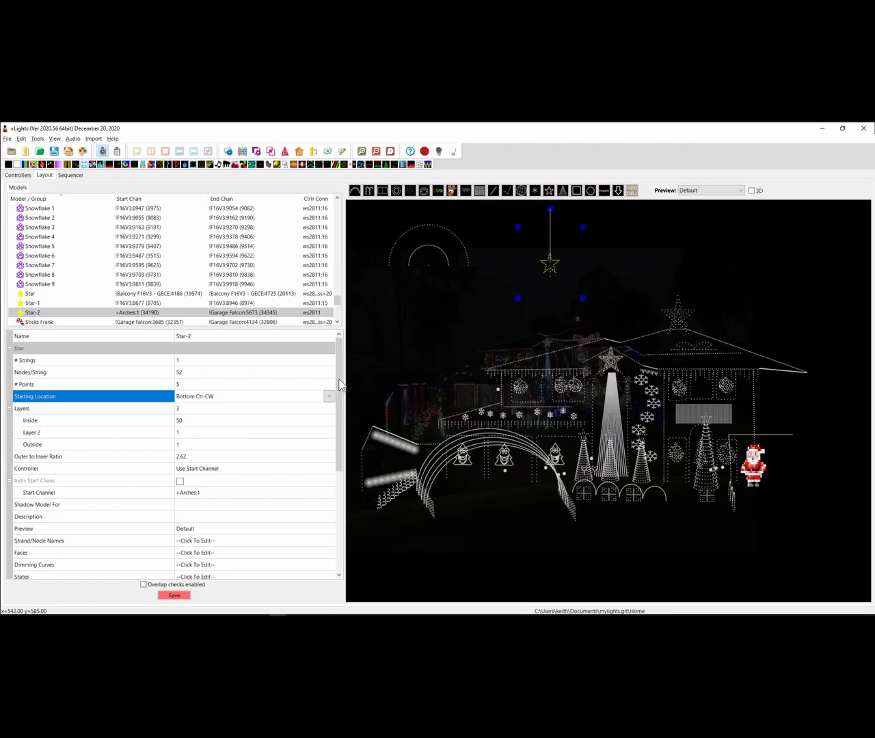
{"action": "left_click", "coordinate": [250, 399]}
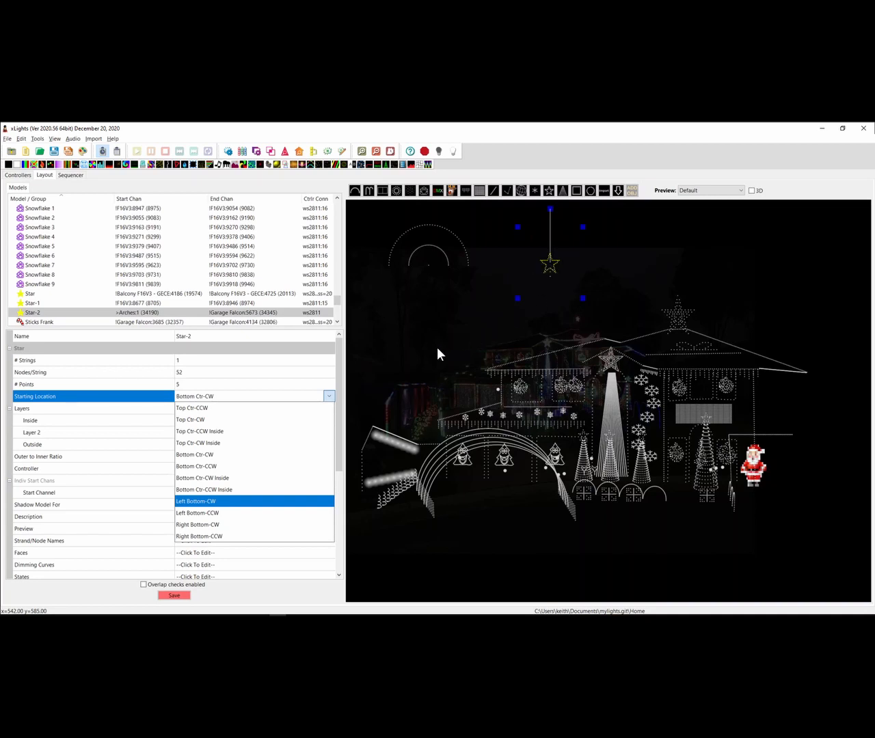
{"action": "left_click", "coordinate": [481, 330]}
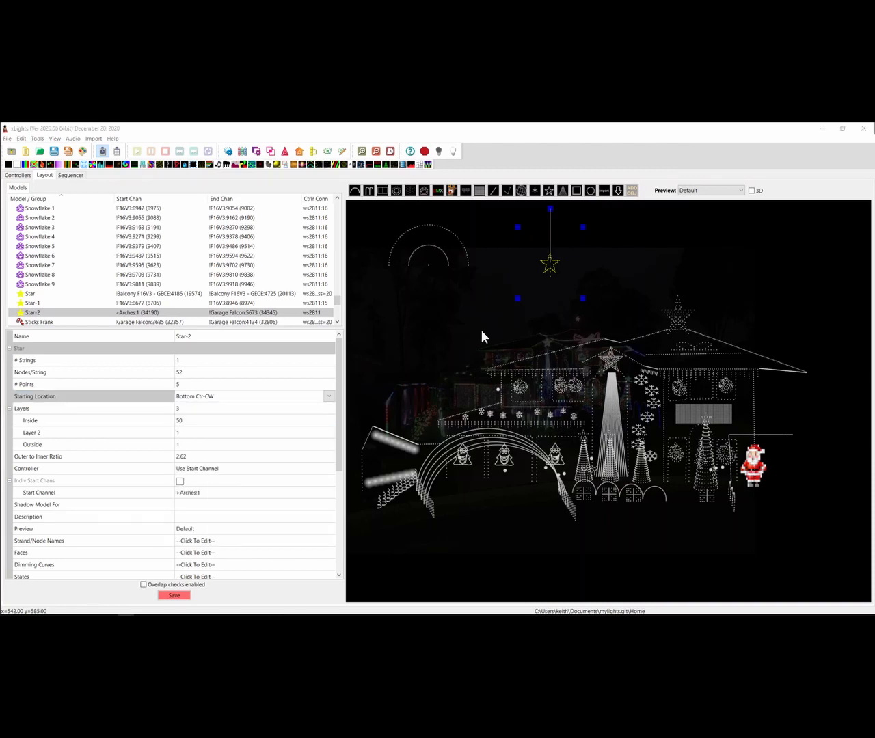
Set both the Layer 2 and Outside node counts of the new star to 50
{"action": "left_click", "coordinate": [77, 410]}
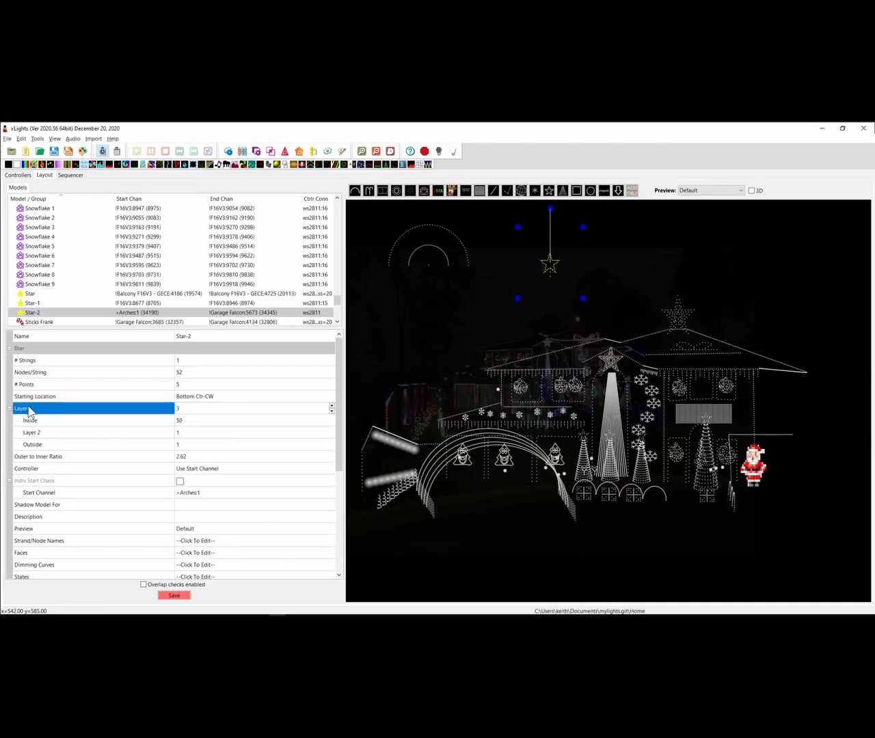
{"action": "left_click", "coordinate": [205, 432]}
{"action": "type", "text": "50"}
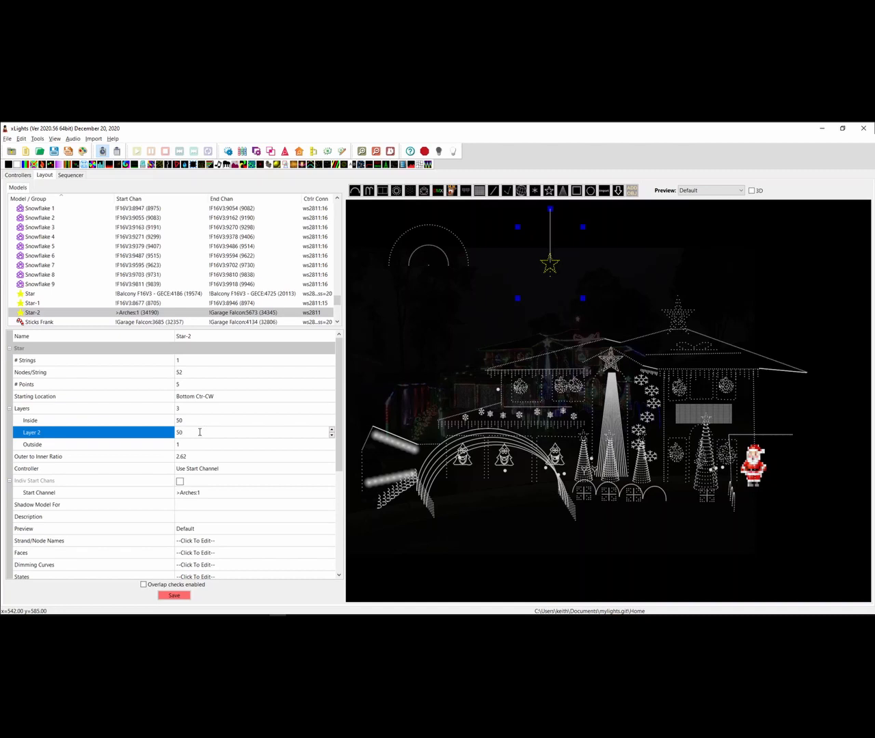
{"action": "left_click", "coordinate": [196, 442]}
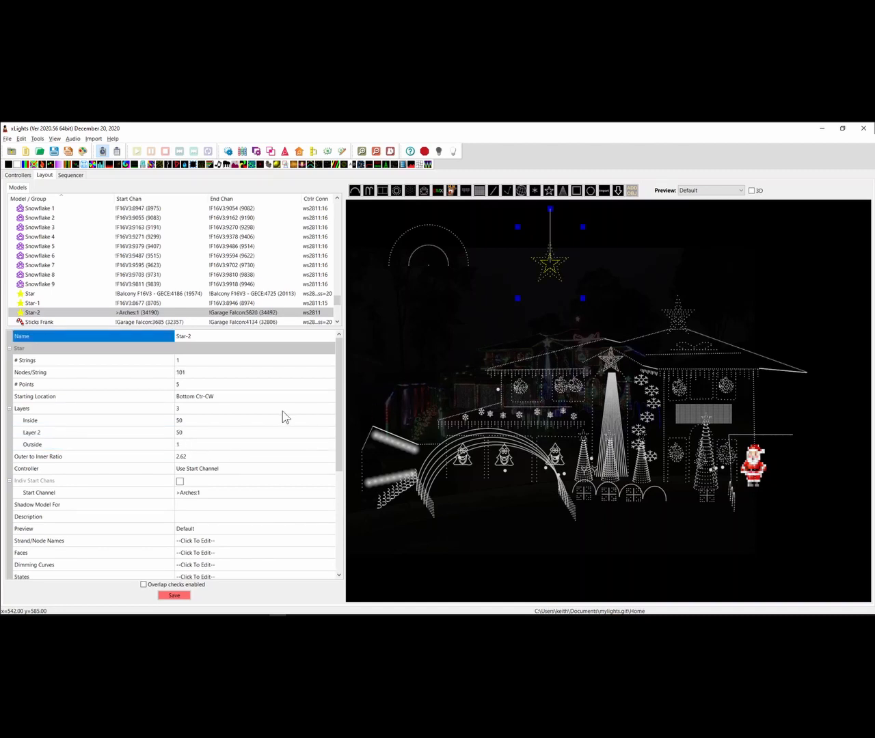
{"action": "left_click", "coordinate": [189, 445]}
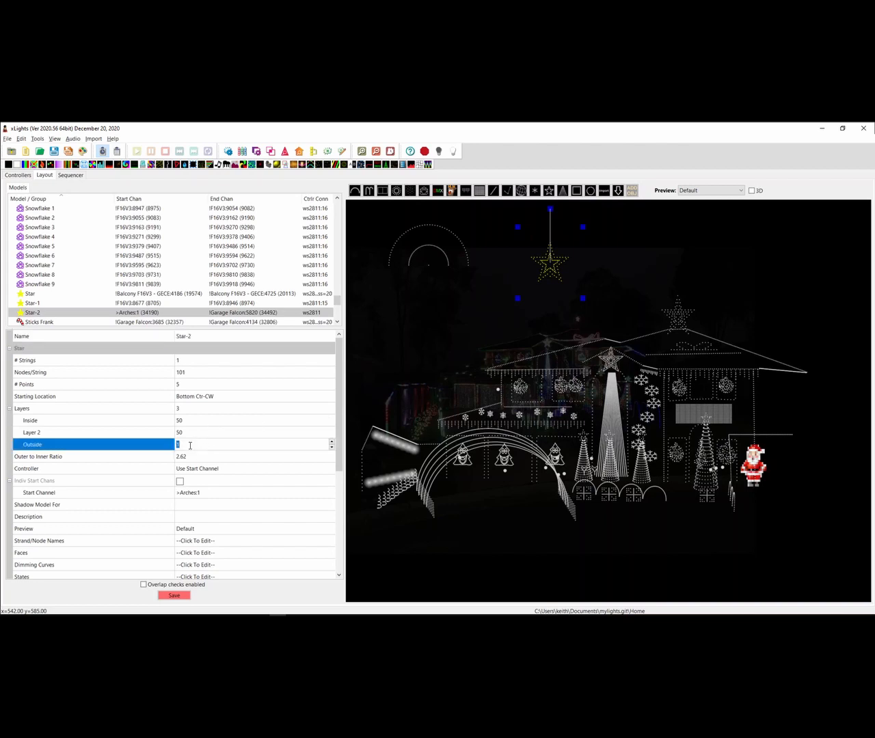
{"action": "type", "text": "50"}
{"action": "key", "text": "Return"}
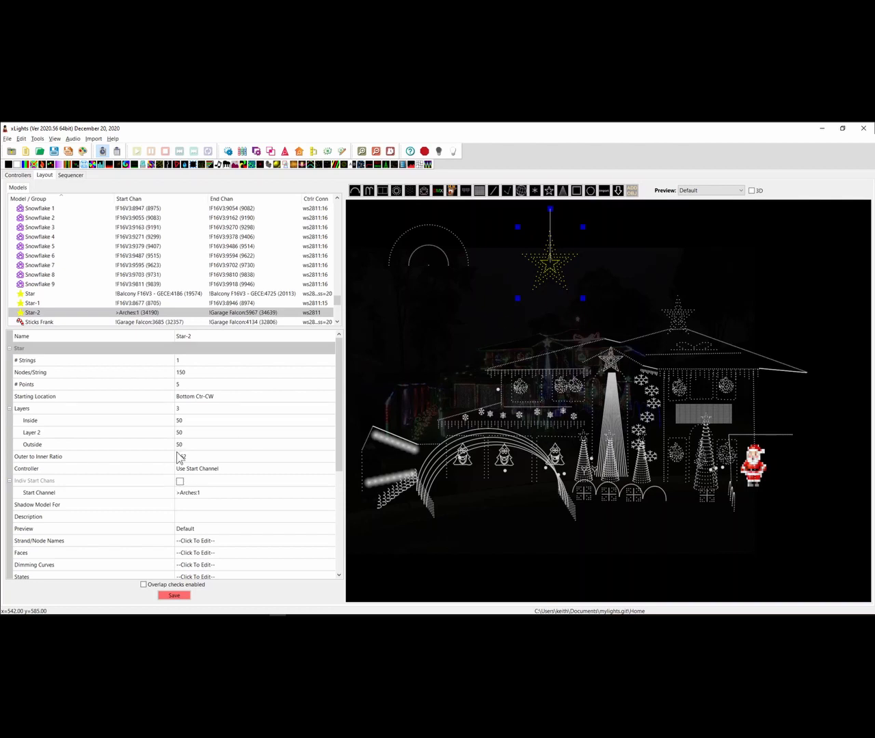
Set the Outside layer of the Star-2 model to 10 nodes
{"action": "left_click", "coordinate": [196, 442]}
{"action": "type", "text": "10"}
{"action": "key", "text": "Return"}
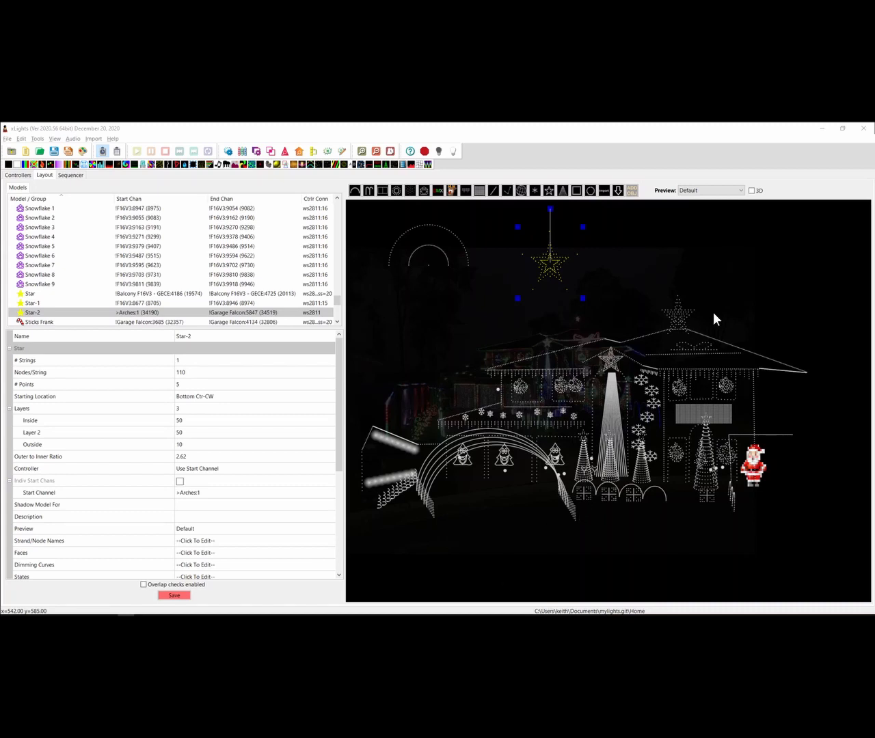
Inspect the properties of the Red_Red2_TV and Blue_Red1_TV custom bauble models on the house's upper windows
{"action": "left_click", "coordinate": [519, 388]}
{"action": "left_click", "coordinate": [558, 384]}
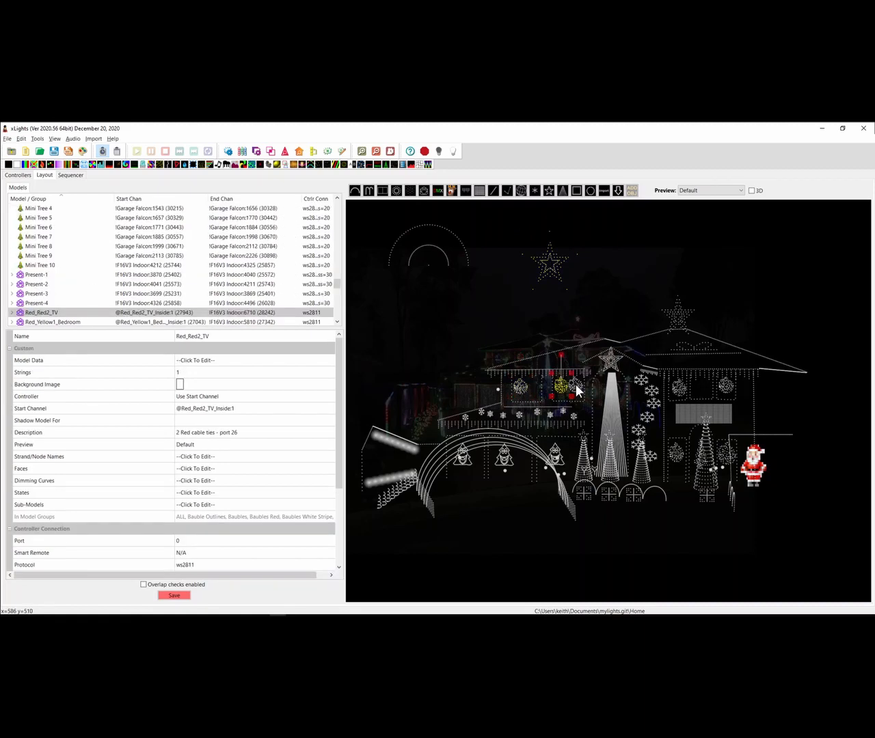
{"action": "left_click", "coordinate": [559, 385]}
{"action": "left_click", "coordinate": [561, 388]}
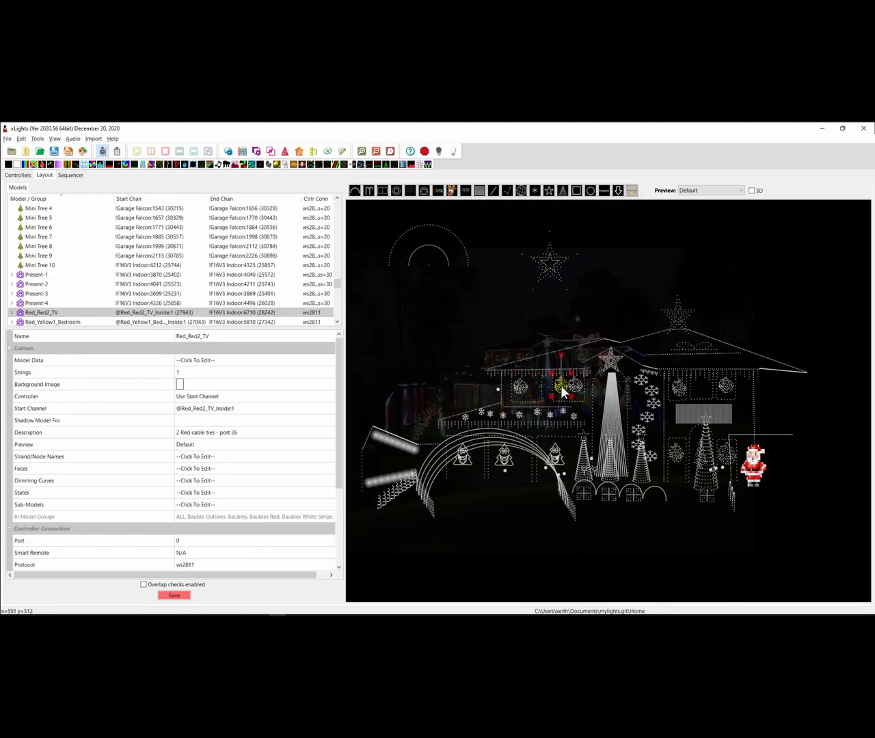
{"action": "left_click", "coordinate": [520, 385]}
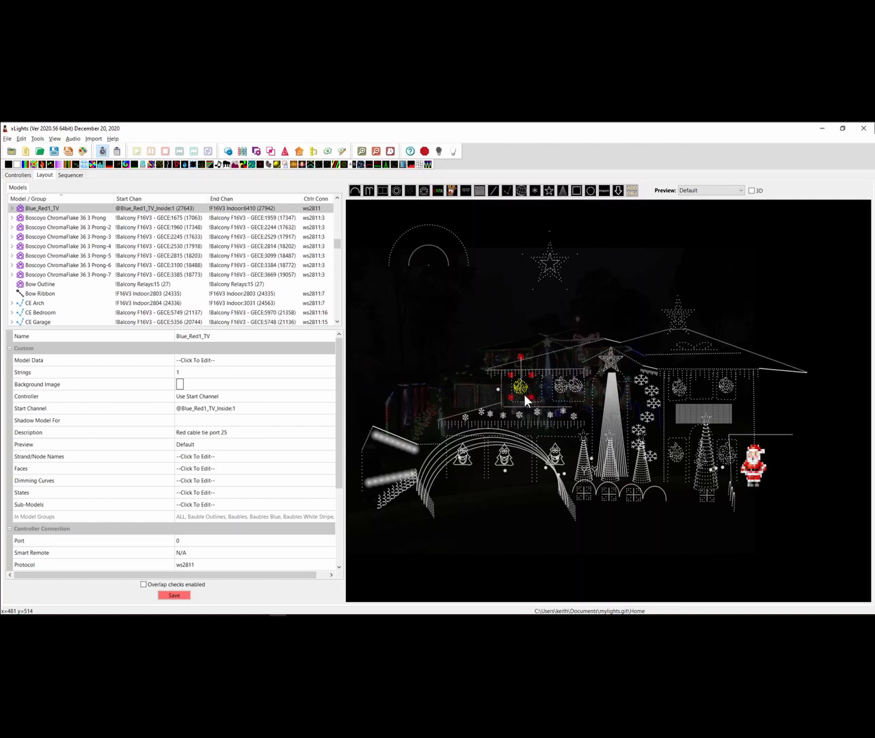
Show the Unassigned preview and compare the properties of the Red_Red2_TV_Inside and Red_Red2_TV_Outside line models
{"action": "left_click", "coordinate": [703, 192]}
{"action": "left_click", "coordinate": [696, 219]}
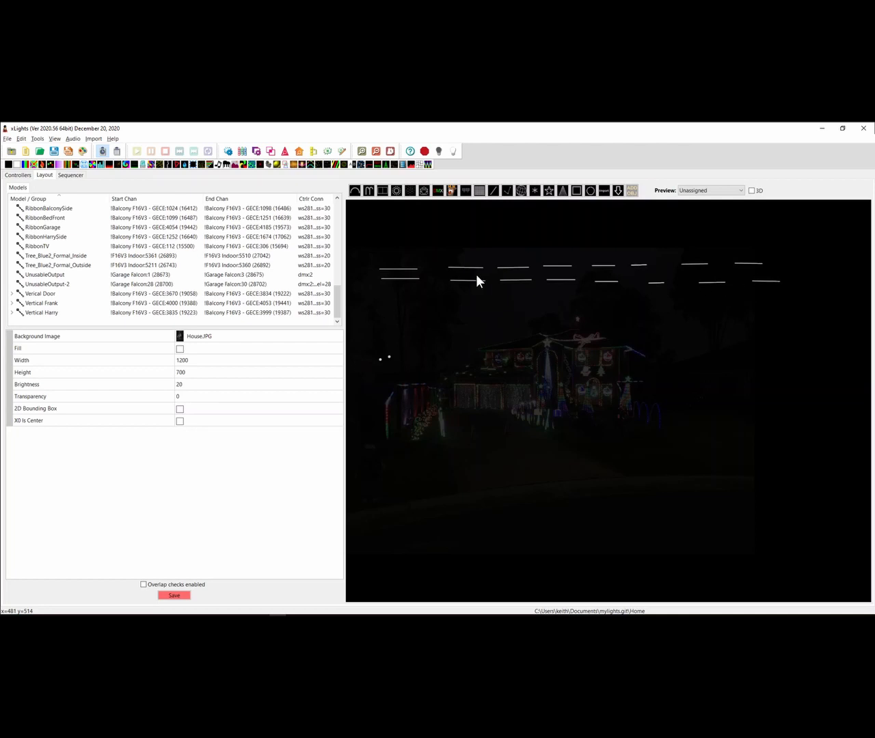
{"action": "left_click", "coordinate": [409, 270]}
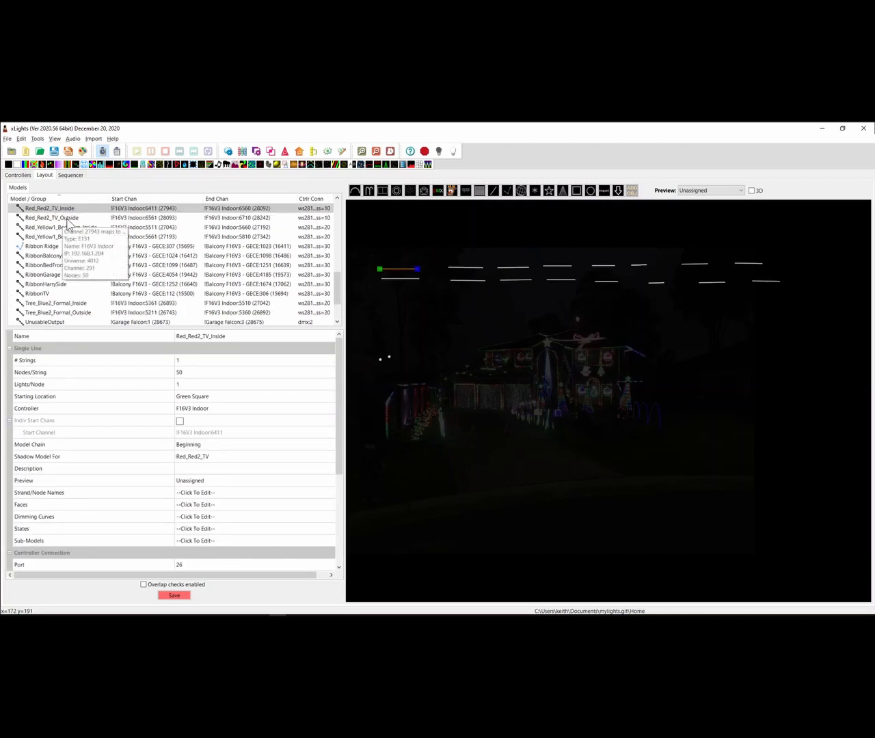
{"action": "left_click", "coordinate": [402, 279]}
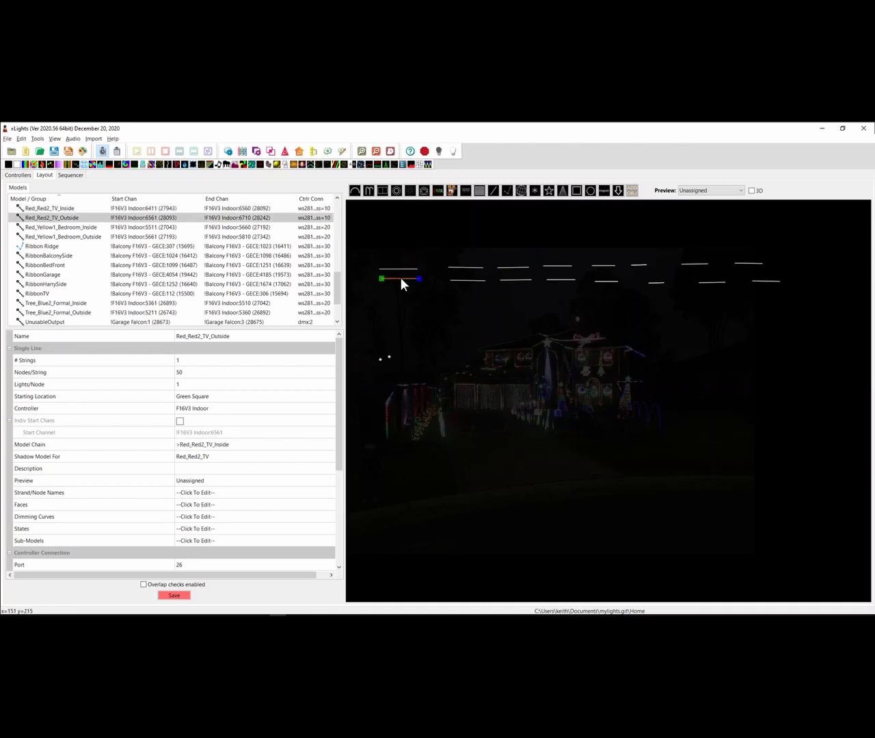
{"action": "left_click", "coordinate": [402, 269]}
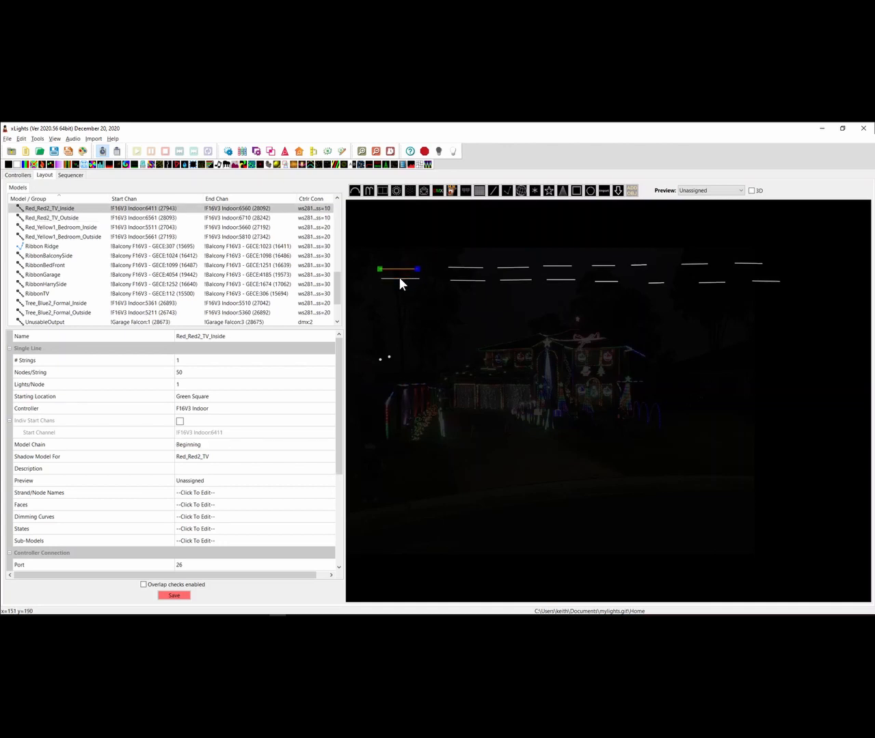
{"action": "left_click", "coordinate": [399, 281]}
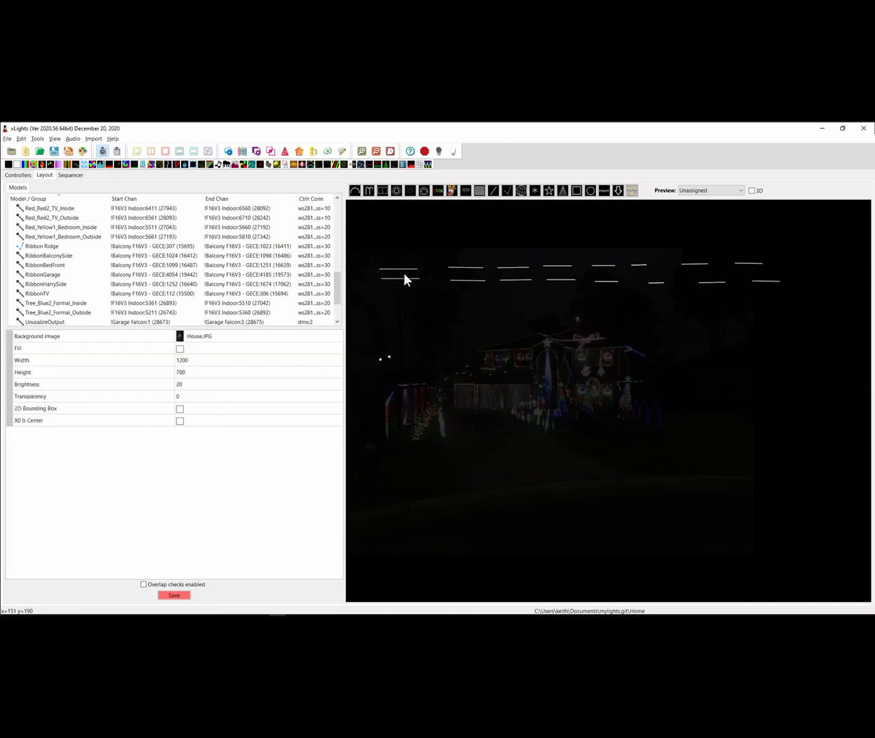
{"action": "left_click", "coordinate": [403, 272]}
{"action": "left_click", "coordinate": [401, 278]}
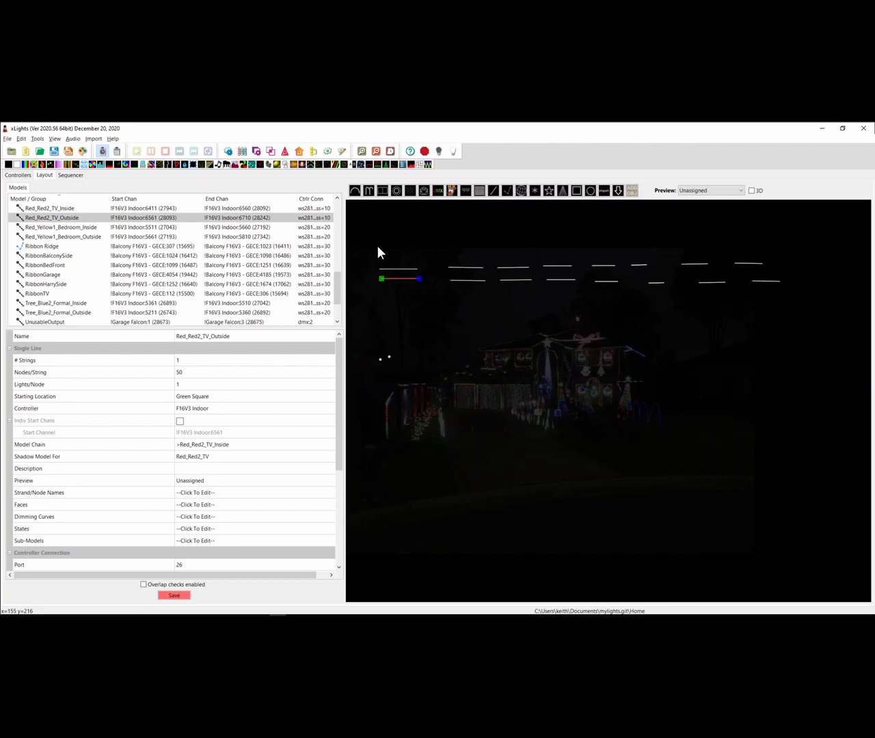
{"action": "left_click", "coordinate": [408, 269]}
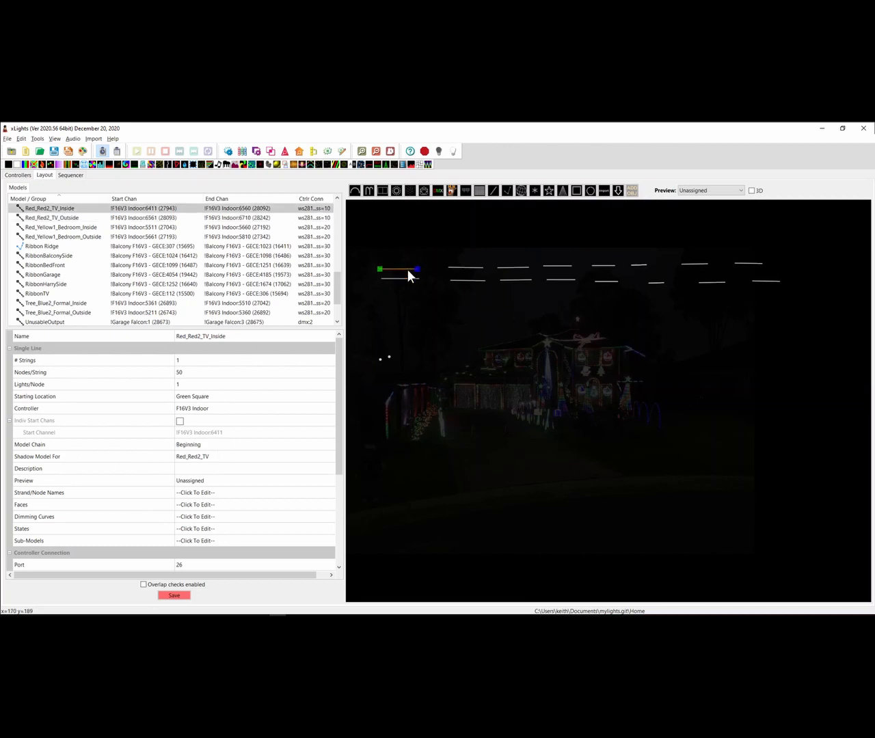
{"action": "left_click", "coordinate": [405, 278]}
{"action": "left_click", "coordinate": [407, 268]}
{"action": "left_click", "coordinate": [408, 279]}
{"action": "left_click", "coordinate": [411, 269]}
Select both Red_Red2_TV lines together, clear the selection, and inspect the Outside lines for Red_Red2_TV, Red_Yellow1_Bedroom and Green_Yellow2_Bedroom
{"action": "left_click_drag", "start_coordinate": [369, 305], "coordinate": [438, 236]}
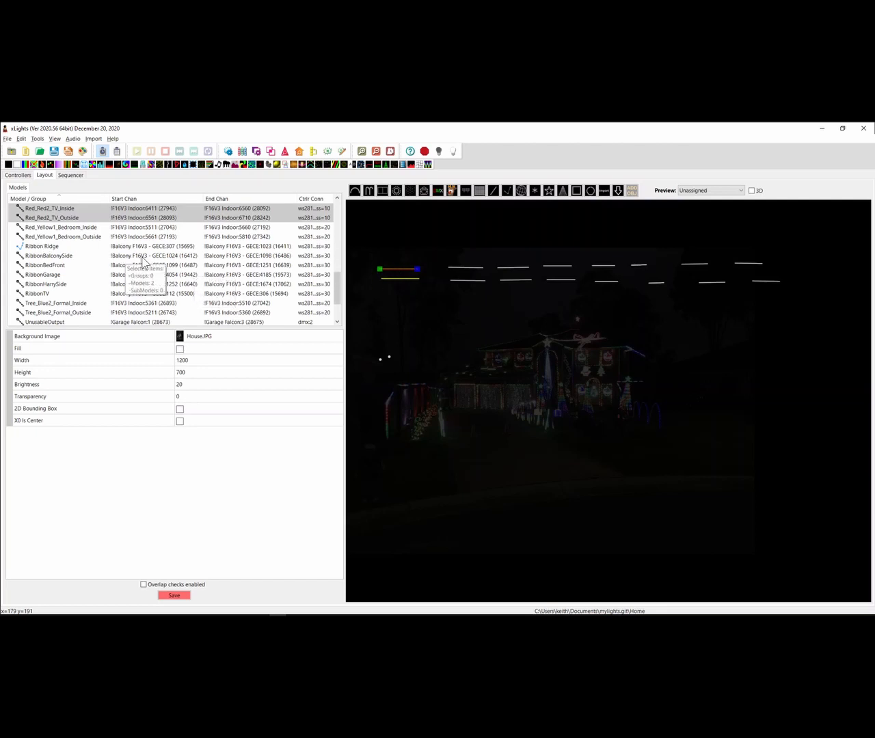
{"action": "left_click", "coordinate": [378, 308]}
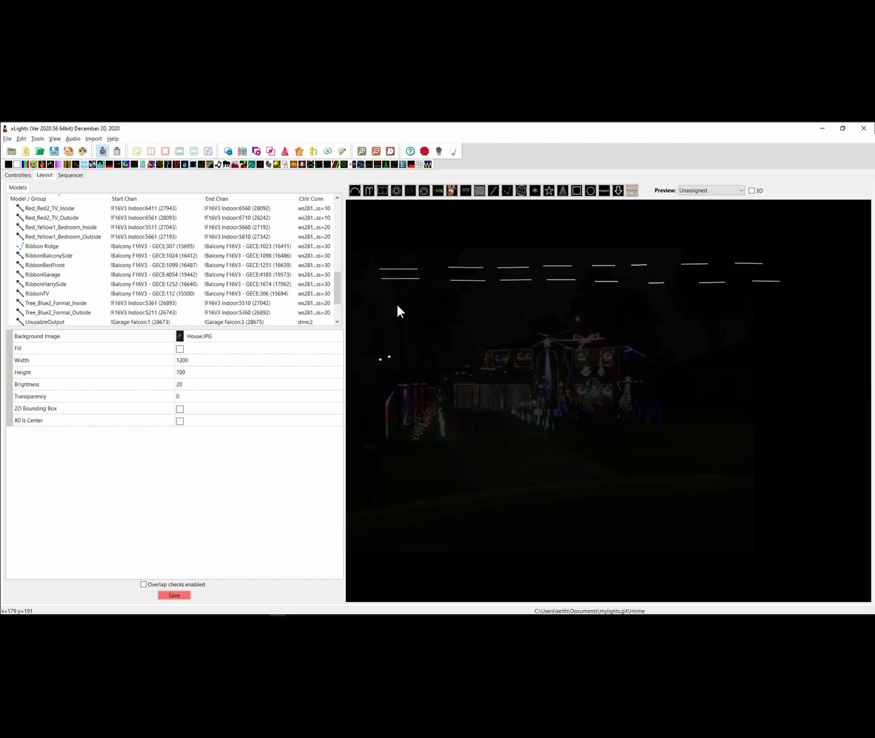
{"action": "left_click", "coordinate": [404, 279]}
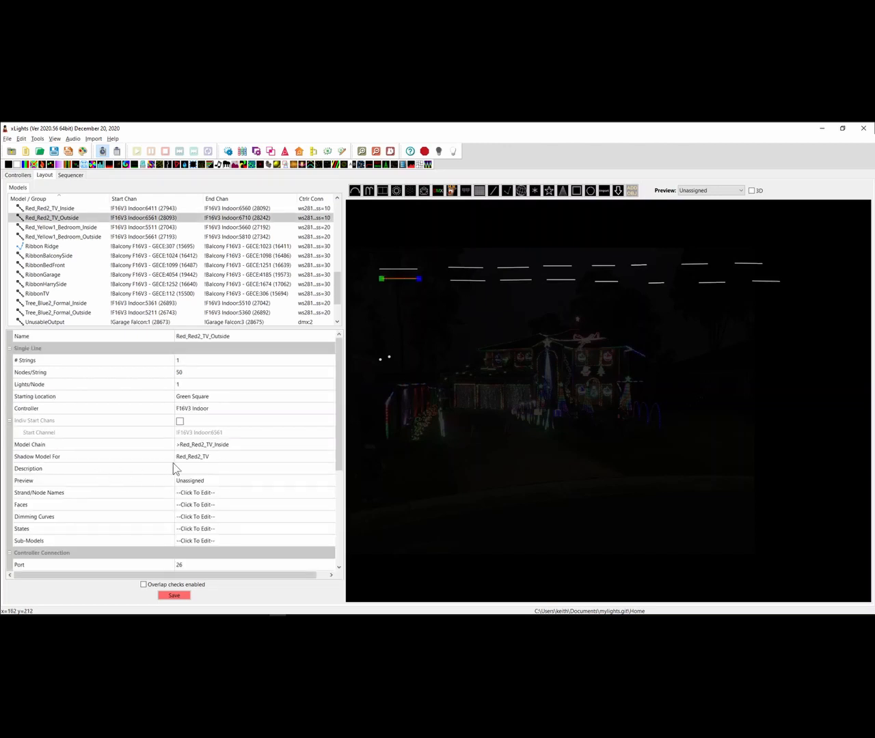
{"action": "left_click", "coordinate": [467, 281]}
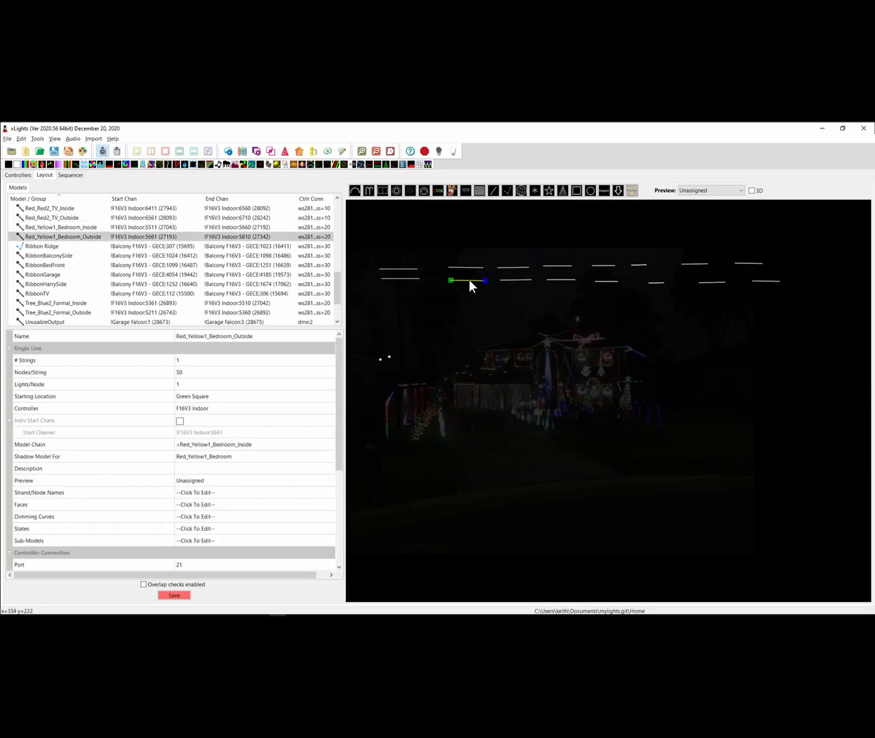
{"action": "left_click", "coordinate": [508, 280]}
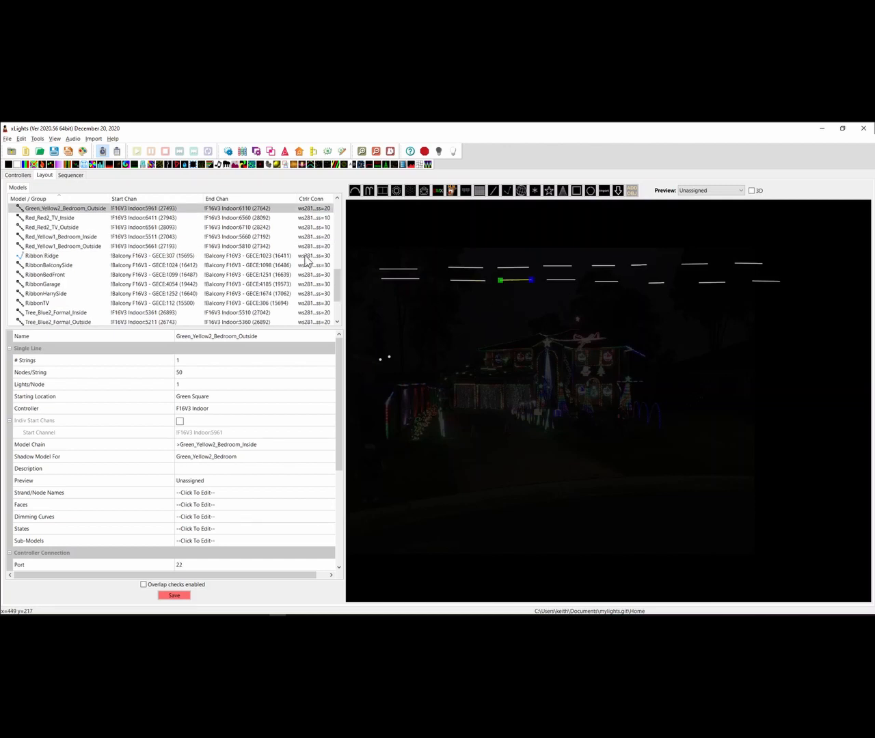
Return to the Default preview and inspect the properties of the Blue_Red1_TV custom model
{"action": "left_click", "coordinate": [723, 194]}
{"action": "left_click", "coordinate": [558, 310]}
{"action": "left_click", "coordinate": [524, 389]}
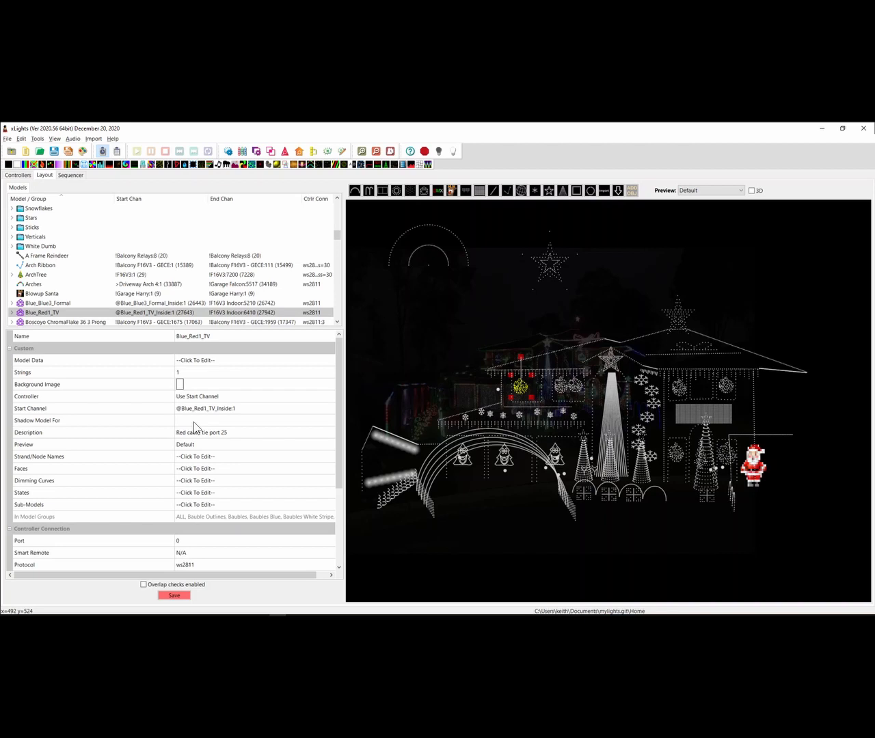
{"action": "left_click", "coordinate": [294, 614]}
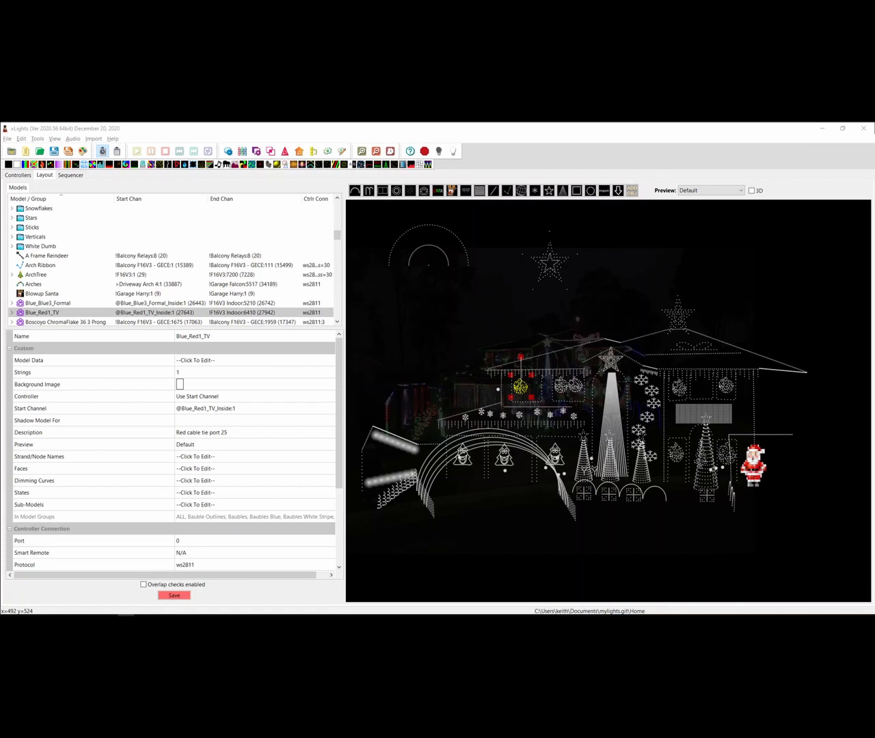
Visualise the Balcony F16V3 - GECE controller and enlarge the port and model boxes
{"action": "left_click", "coordinate": [24, 175]}
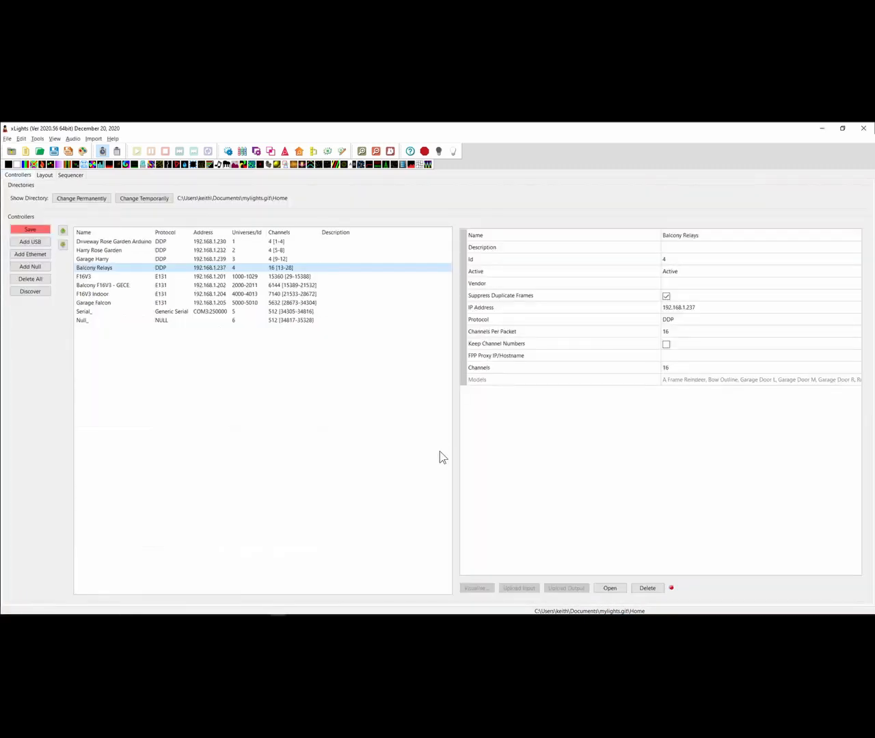
{"action": "double_click", "coordinate": [195, 285]}
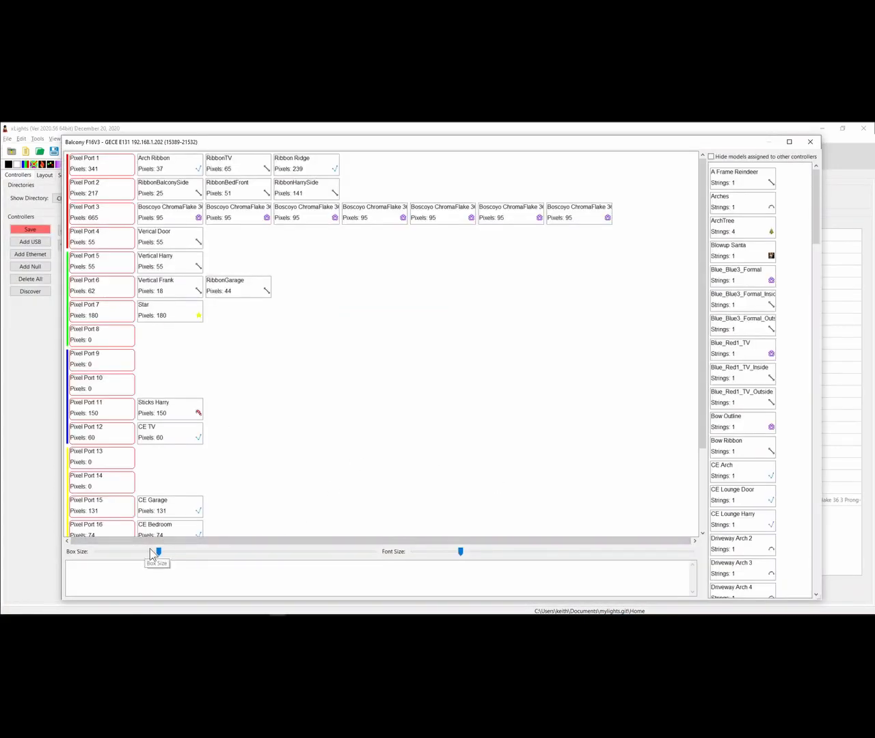
{"action": "left_click_drag", "start_coordinate": [157, 552], "coordinate": [226, 551]}
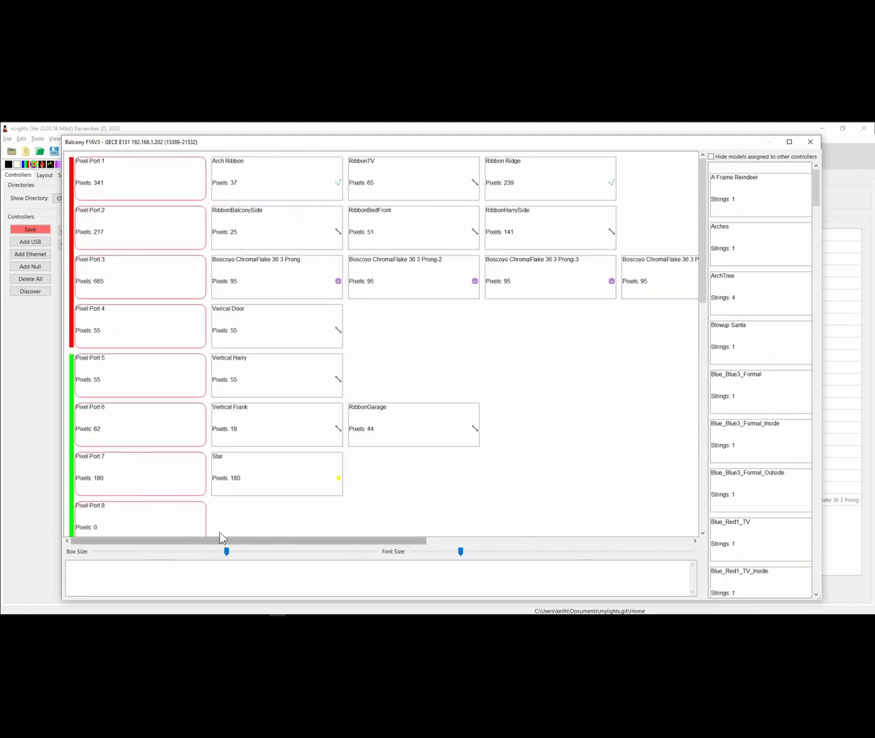
Review which models are assigned to each pixel port of the Balcony controller, and close the visualiser
{"action": "scroll", "coordinate": [234, 414], "scroll_direction": "right", "scroll_amount": 10}
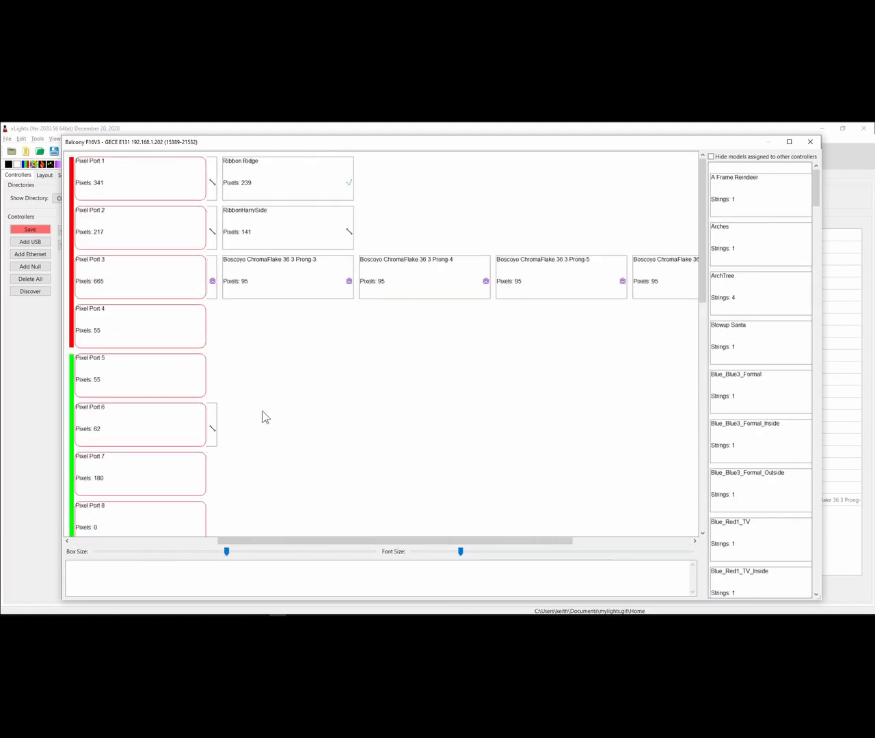
{"action": "scroll", "coordinate": [264, 416], "scroll_direction": "left", "scroll_amount": 10}
{"action": "scroll", "coordinate": [266, 418], "scroll_direction": "down", "scroll_amount": 5}
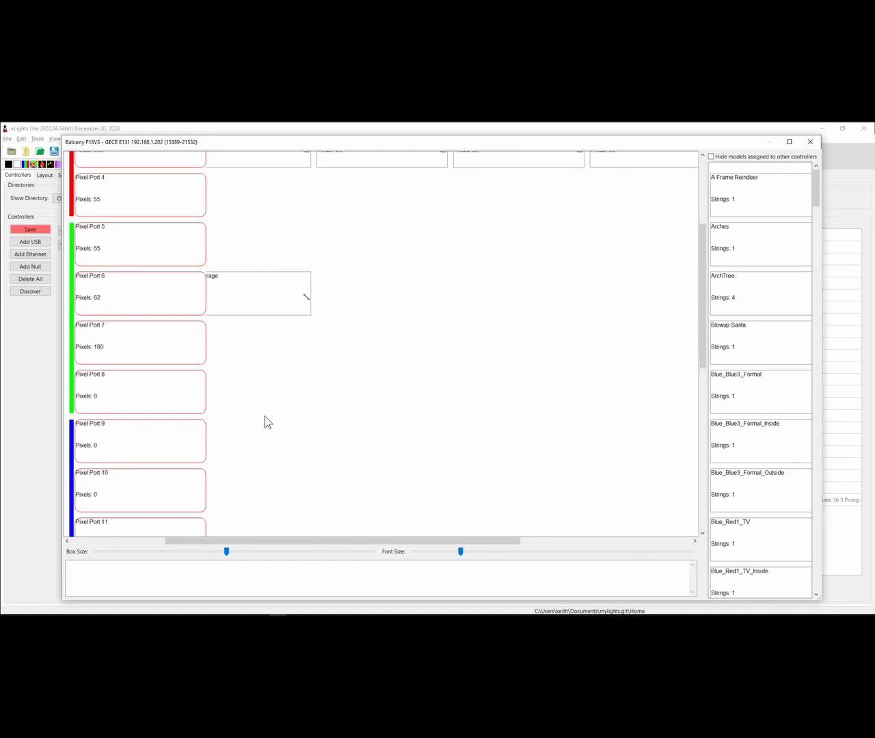
{"action": "scroll", "coordinate": [266, 422], "scroll_direction": "up", "scroll_amount": 5}
{"action": "scroll", "coordinate": [266, 424], "scroll_direction": "down", "scroll_amount": 5}
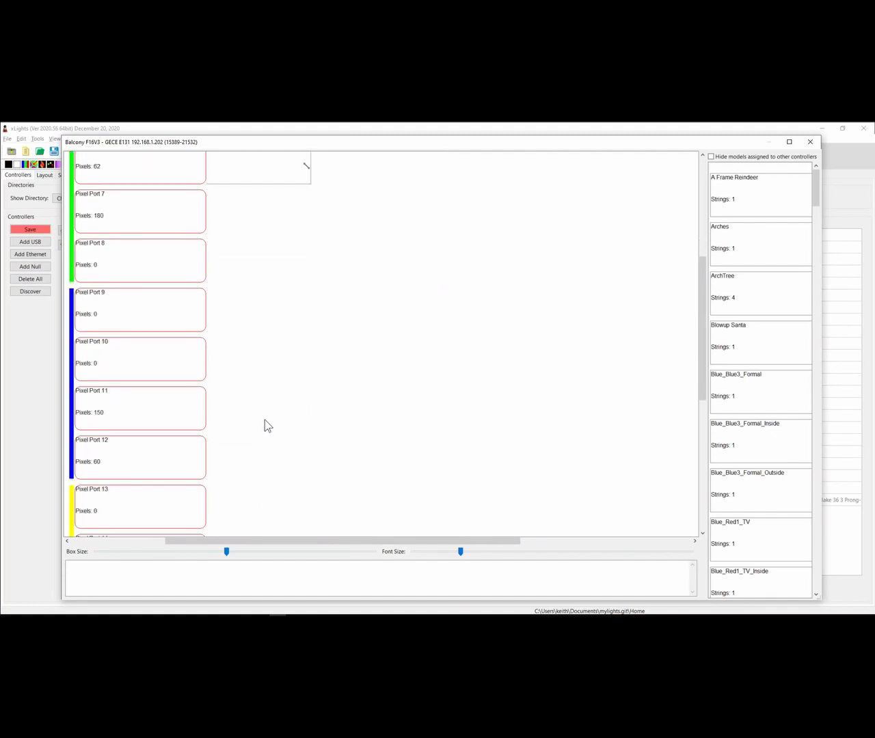
{"action": "scroll", "coordinate": [266, 425], "scroll_direction": "up", "scroll_amount": 5}
{"action": "scroll", "coordinate": [265, 419], "scroll_direction": "right", "scroll_amount": 5}
{"action": "key", "text": "Escape"}
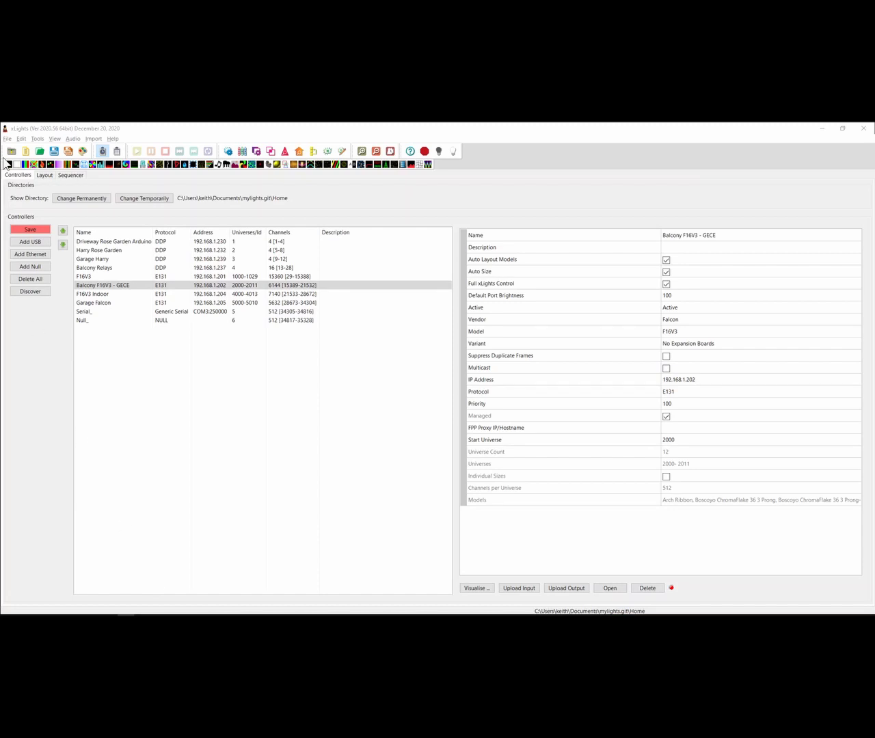
Export the models to the Desktop as Export Models.csv
{"action": "left_click", "coordinate": [37, 139]}
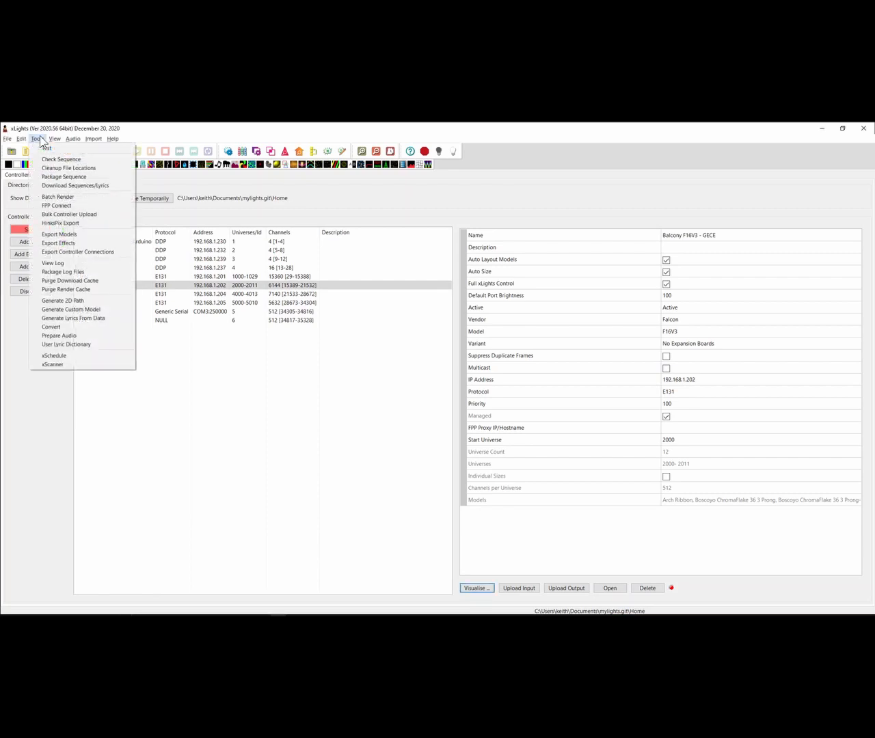
{"action": "left_click", "coordinate": [67, 243]}
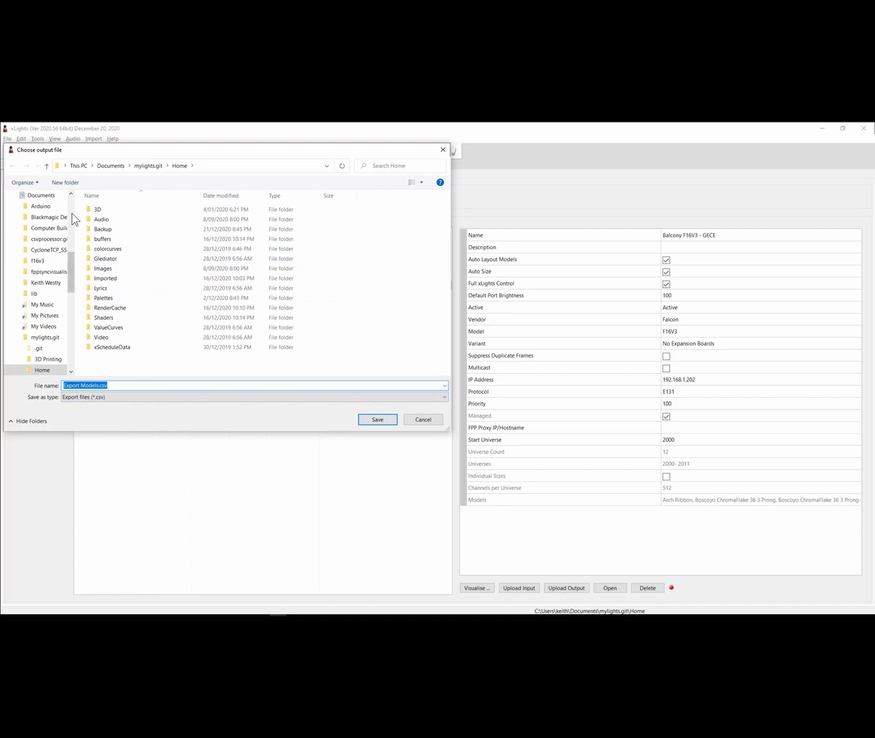
{"action": "scroll", "coordinate": [72, 205], "scroll_direction": "up", "scroll_amount": 8}
{"action": "left_click", "coordinate": [42, 214]}
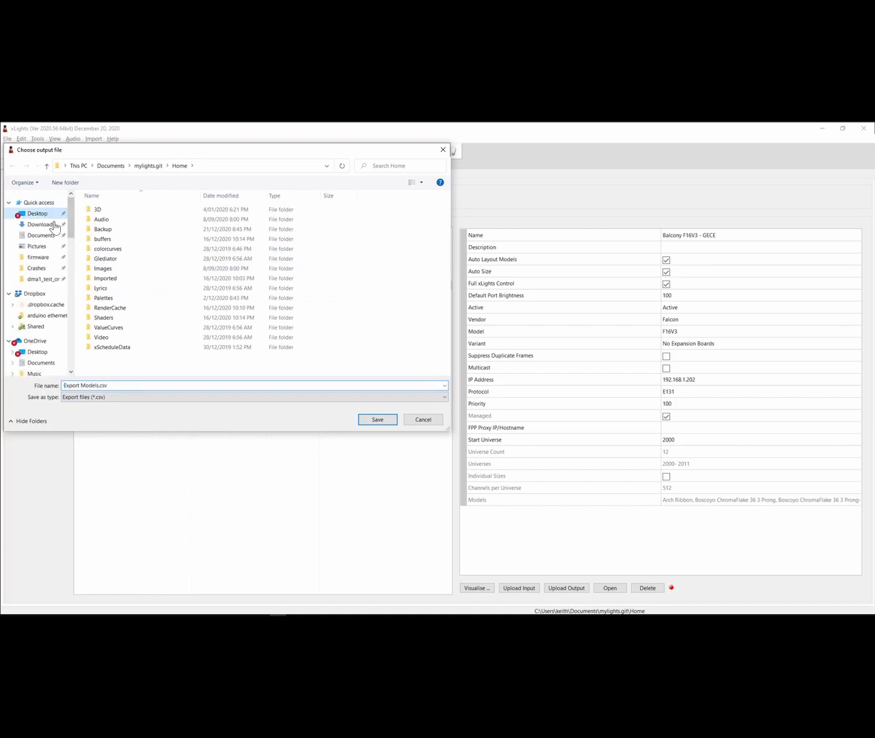
{"action": "left_click", "coordinate": [374, 419]}
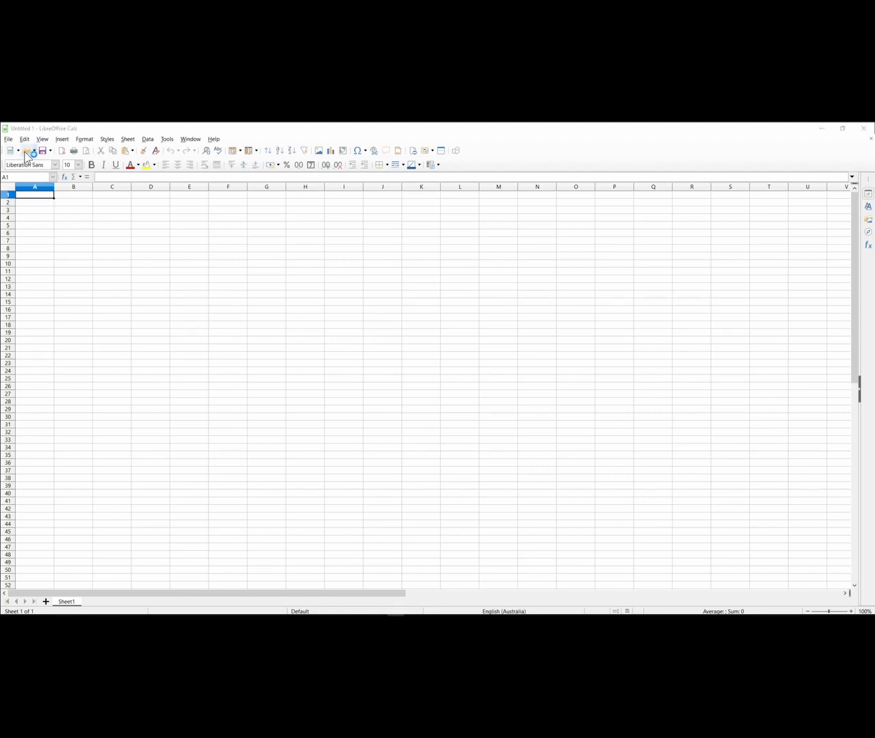
Switch to LibreOffice Calc and open Export Models.csv with the default text import settings
{"action": "left_click", "coordinate": [25, 151]}
{"action": "double_click", "coordinate": [128, 200]}
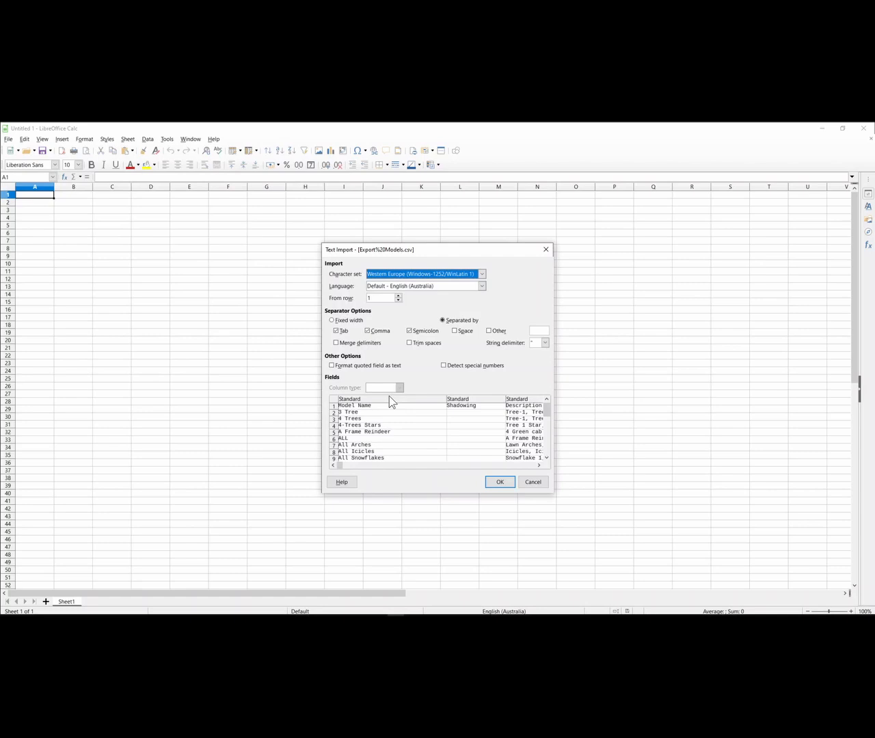
{"action": "left_click", "coordinate": [500, 482]}
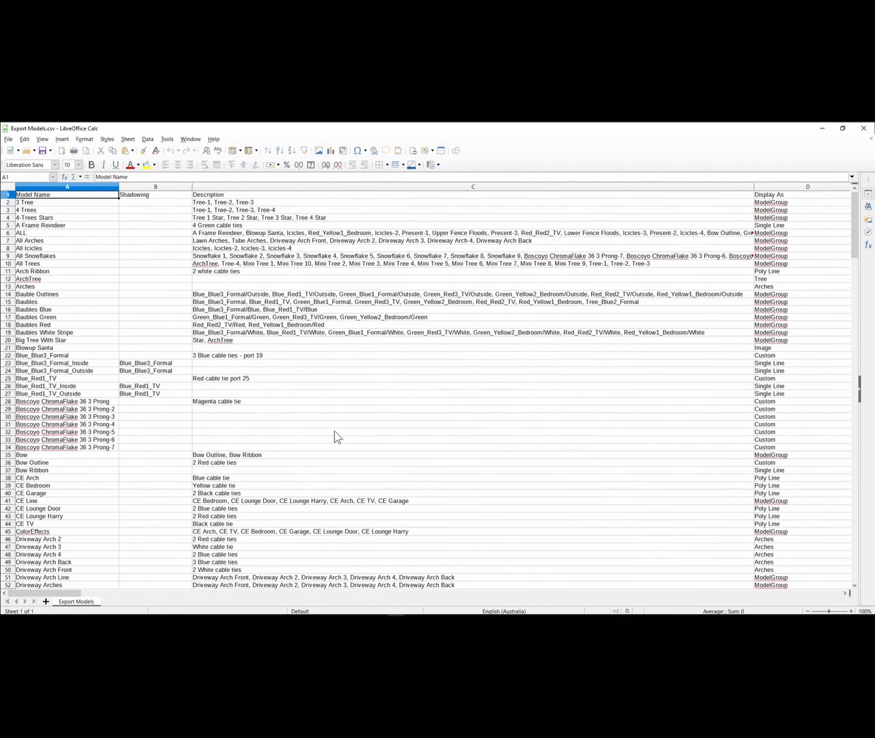
Examine the exported model sheet's columns across the header row, from Model Name through Active
{"action": "key", "text": "Right"}
{"action": "key", "text": "Right"}
{"action": "key", "text": "Right"}
{"action": "key", "text": "Right"}
{"action": "key", "text": "Right"}
{"action": "key", "text": "Right"}
{"action": "key", "text": "Right"}
{"action": "key", "text": "Right"}
{"action": "key", "text": "Right"}
{"action": "key", "text": "Right"}
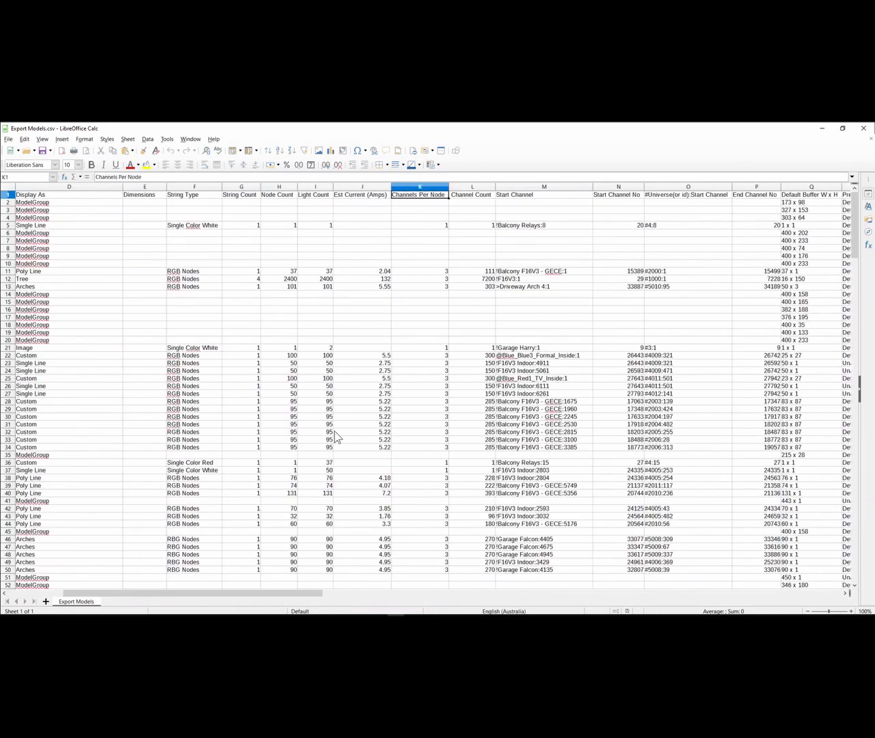
{"action": "key", "text": "Right"}
{"action": "key", "text": "Right"}
{"action": "key", "text": "Right"}
{"action": "key", "text": "Right"}
{"action": "key", "text": "Right"}
{"action": "key", "text": "Right"}
{"action": "key", "text": "Right"}
{"action": "key", "text": "Right"}
{"action": "key", "text": "Right"}
{"action": "key", "text": "Right"}
{"action": "key", "text": "Right"}
{"action": "key", "text": "Right"}
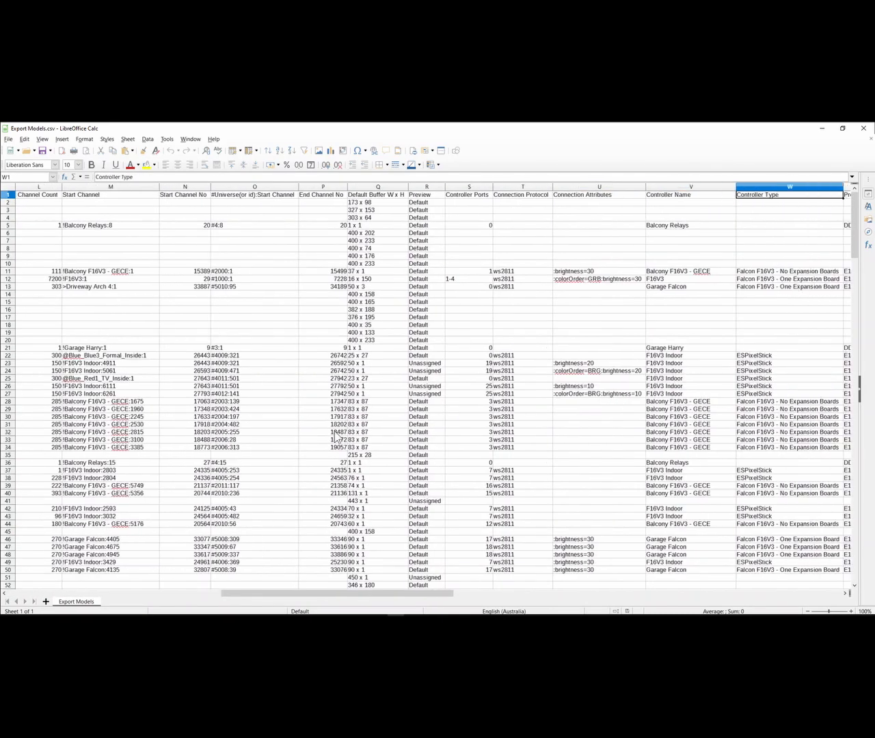
{"action": "key", "text": "Right"}
{"action": "key", "text": "Right"}
{"action": "key", "text": "Right"}
{"action": "key", "text": "Right"}
{"action": "key", "text": "Right"}
{"action": "key", "text": "Right"}
{"action": "key", "text": "Right"}
{"action": "key", "text": "Right"}
{"action": "key", "text": "Right"}
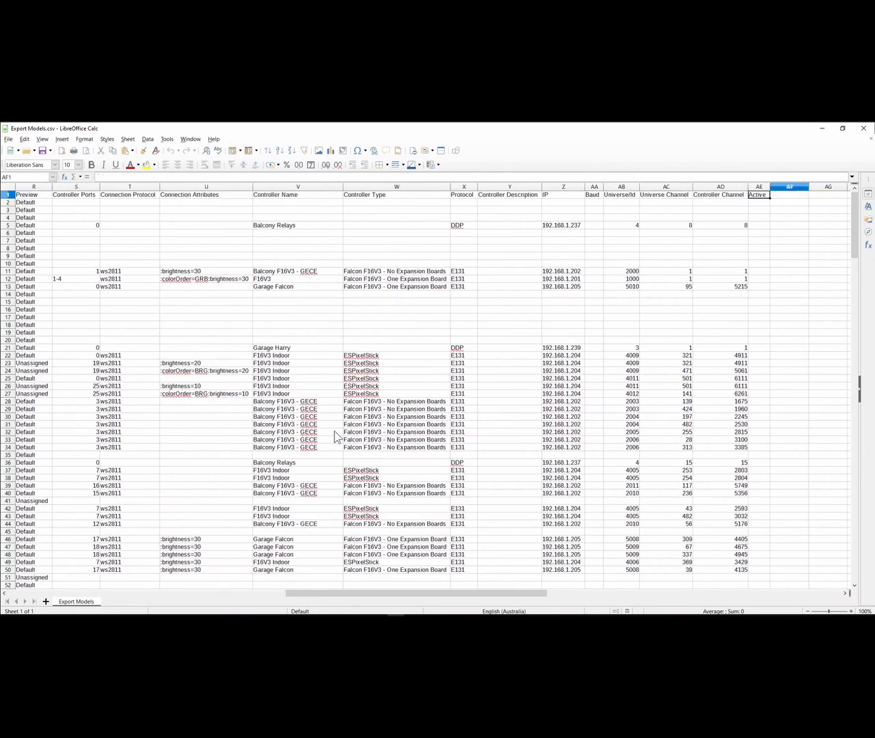
{"action": "key", "text": "Left"}
{"action": "key", "text": "Left"}
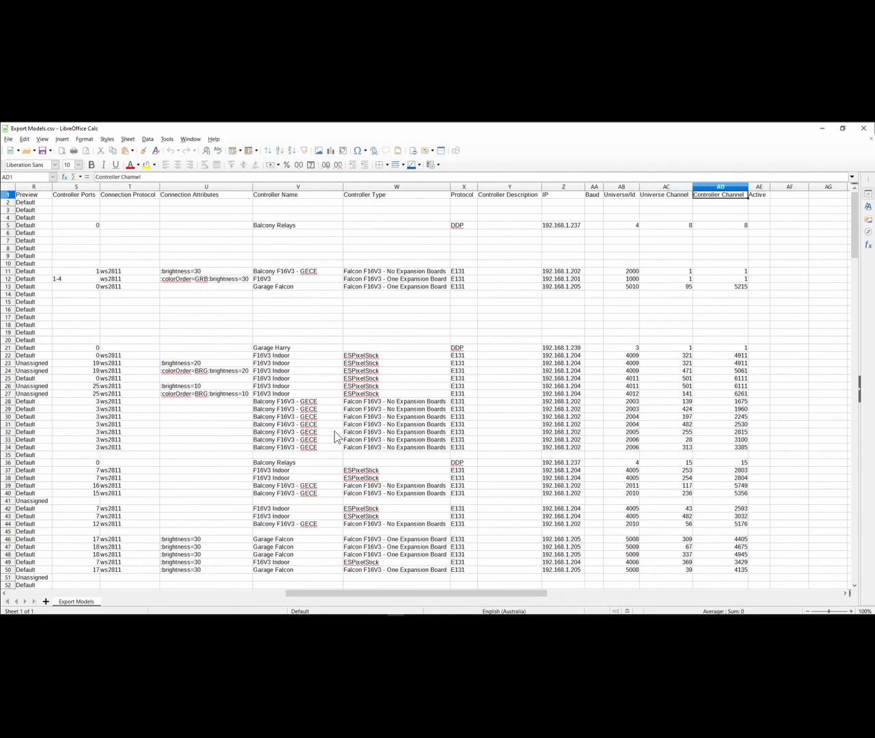
Examine the sheet's header columns from Controller Channel back to Default Buffer W x H
{"action": "key", "text": "Left"}
{"action": "key", "text": "Left"}
{"action": "key", "text": "Left"}
{"action": "key", "text": "Right"}
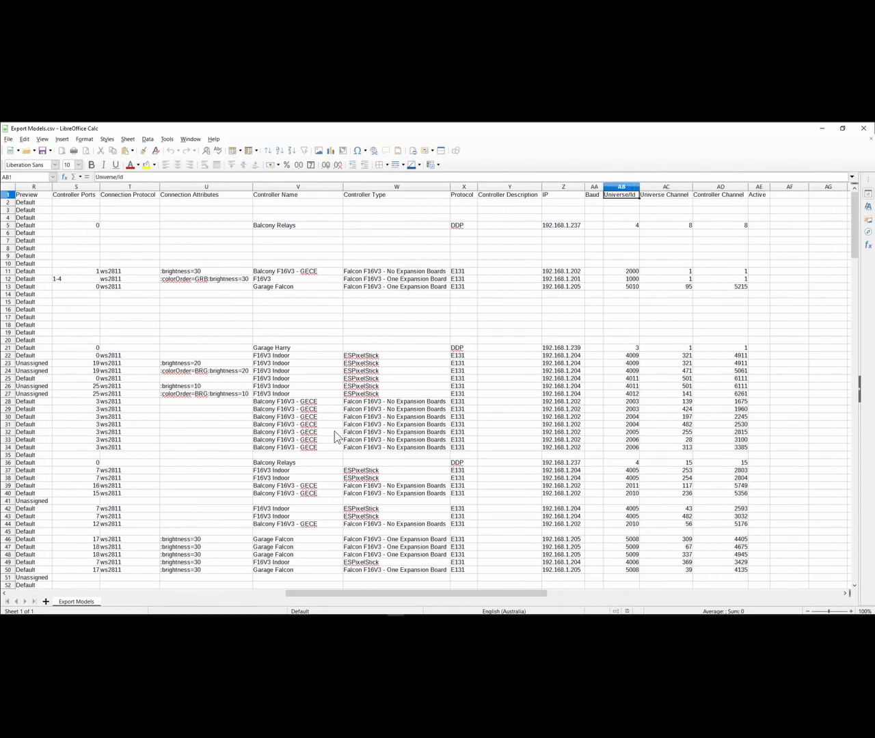
{"action": "key", "text": "Right"}
{"action": "key", "text": "Left"}
{"action": "key", "text": "Left"}
{"action": "key", "text": "Left"}
{"action": "key", "text": "Left"}
{"action": "key", "text": "Left"}
{"action": "key", "text": "Left"}
{"action": "key", "text": "Left"}
{"action": "key", "text": "Left"}
{"action": "key", "text": "Left"}
{"action": "key", "text": "Left"}
{"action": "key", "text": "Left"}
{"action": "key", "text": "Left"}
{"action": "key", "text": "Left"}
{"action": "key", "text": "Left"}
{"action": "key", "text": "Left"}
{"action": "key", "text": "Left"}
{"action": "key", "text": "Left"}
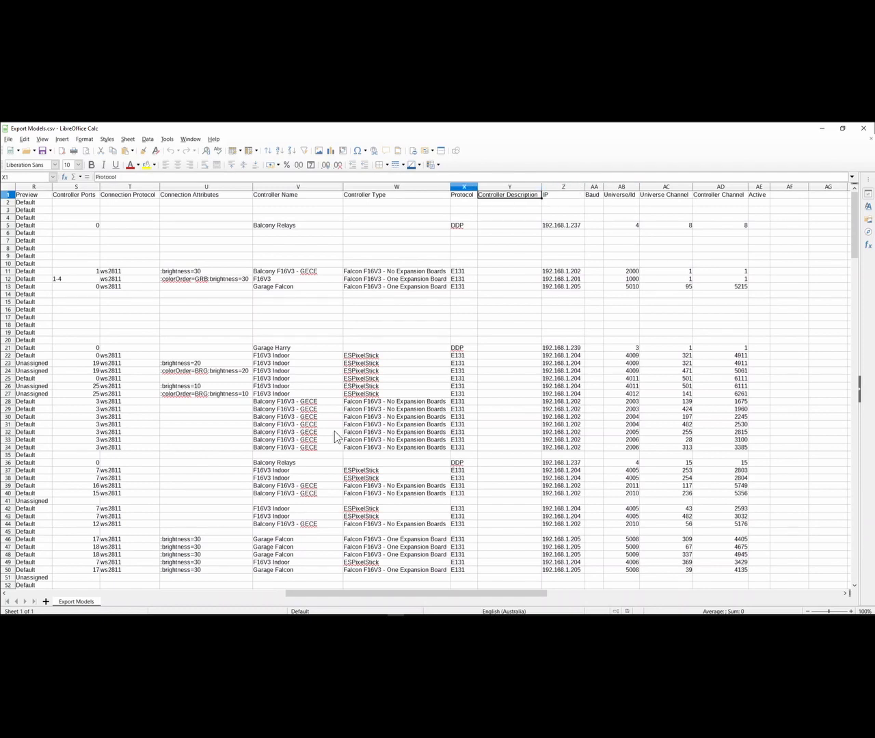
{"action": "key", "text": "Right"}
{"action": "key", "text": "Right"}
{"action": "key", "text": "Right"}
{"action": "key", "text": "Right"}
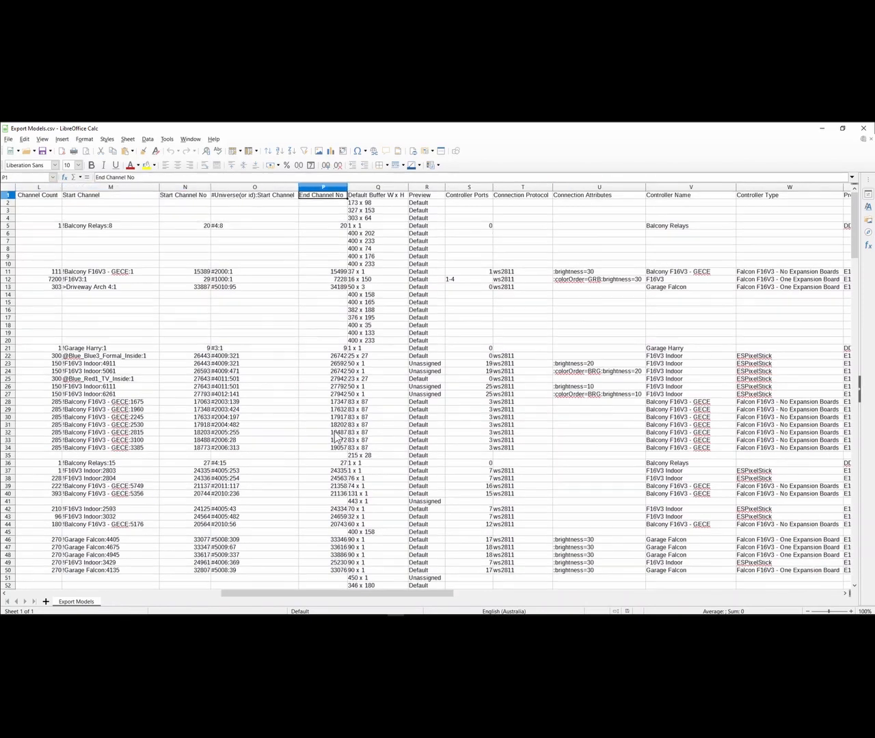
{"action": "key", "text": "Right"}
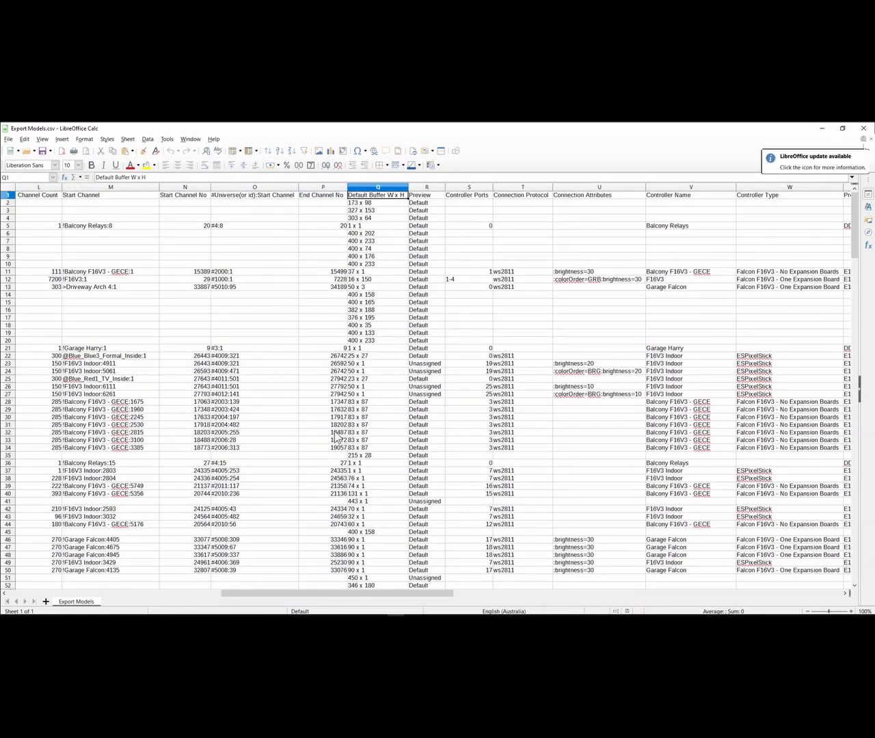
Examine the Default Buffer W x H values in rows 2 to 5, highlighting the first three
{"action": "key", "text": "Down"}
{"action": "key", "text": "Up"}
{"action": "key", "text": "Down"}
{"action": "key", "text": "Up"}
{"action": "key", "text": "Down"}
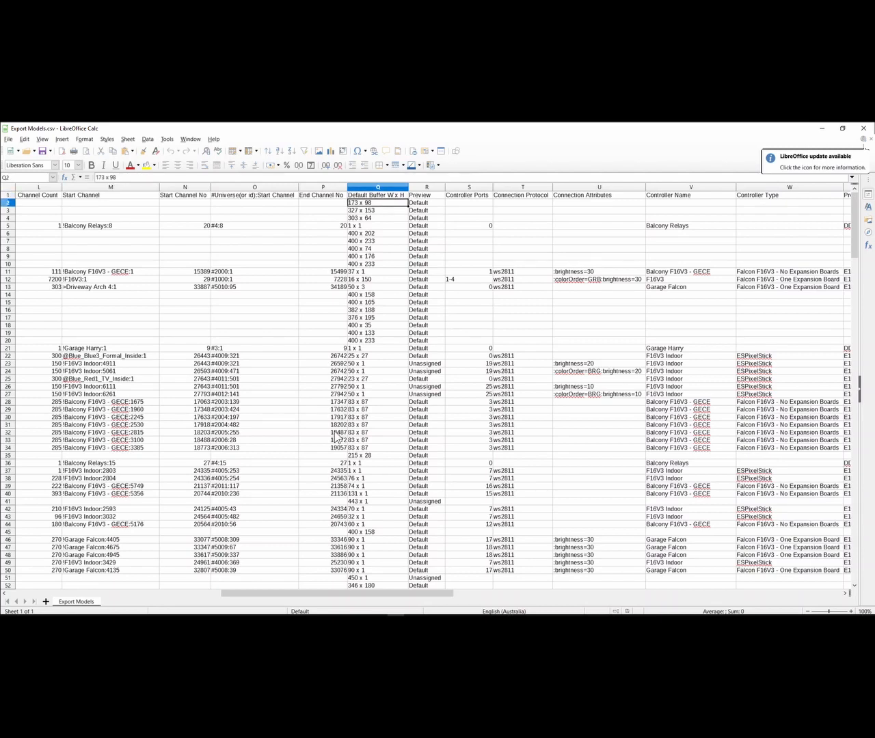
{"action": "key", "text": "Up"}
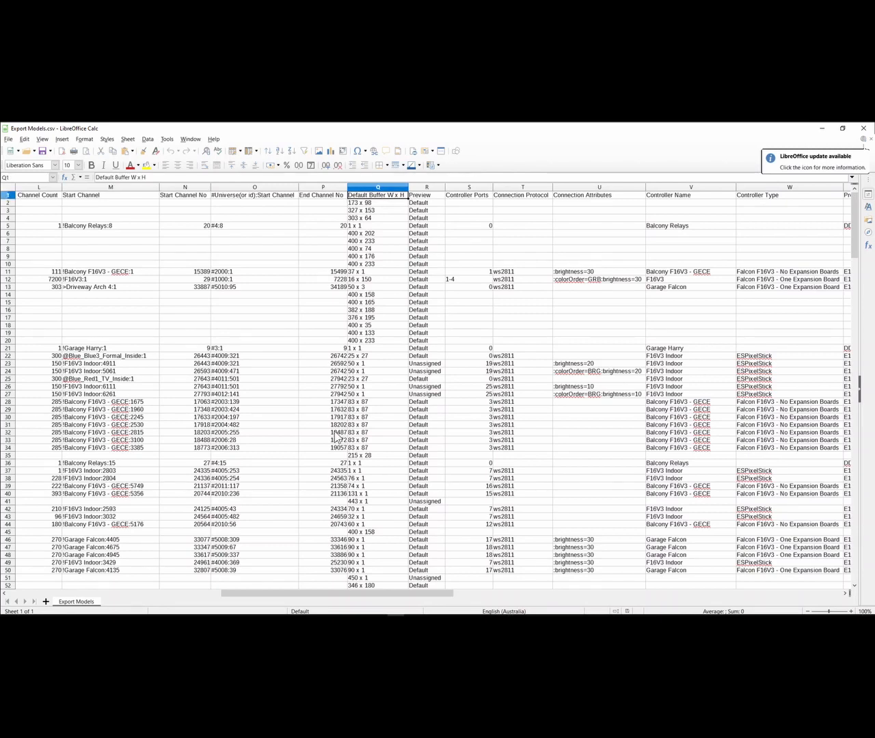
{"action": "key", "text": "Down"}
{"action": "key", "text": "Up"}
{"action": "key", "text": "Down"}
{"action": "key", "text": "Down"}
{"action": "key", "text": "Down"}
{"action": "key", "text": "Down"}
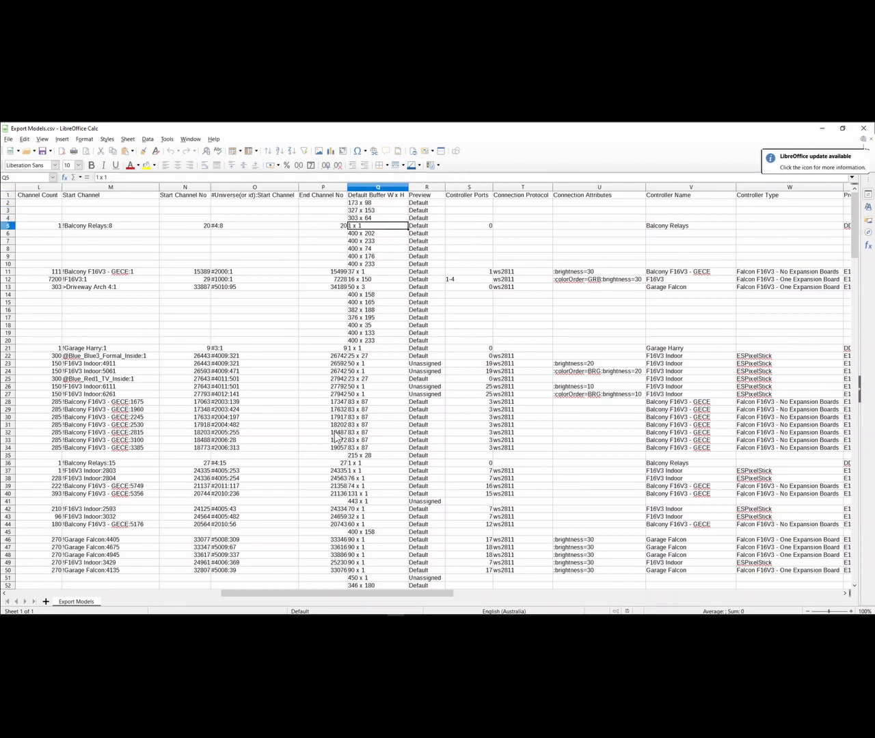
{"action": "key", "text": "Up"}
{"action": "key", "text": "Up"}
{"action": "key", "text": "Up"}
{"action": "key", "text": "Up"}
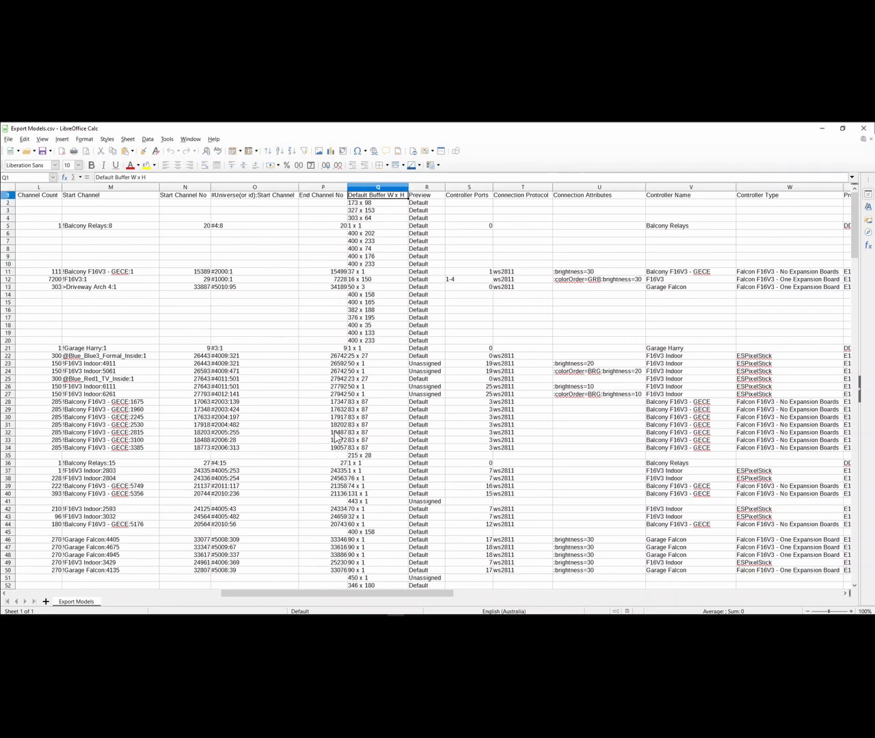
{"action": "key", "text": "Down"}
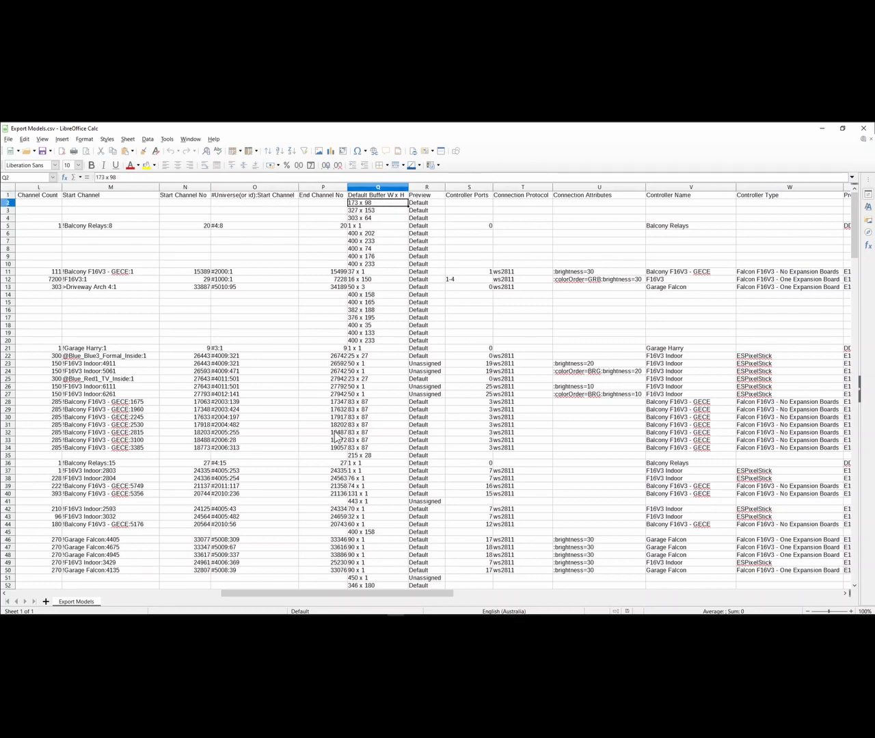
{"action": "key", "text": "Down"}
{"action": "key", "text": "Up"}
{"action": "key", "text": "Up"}
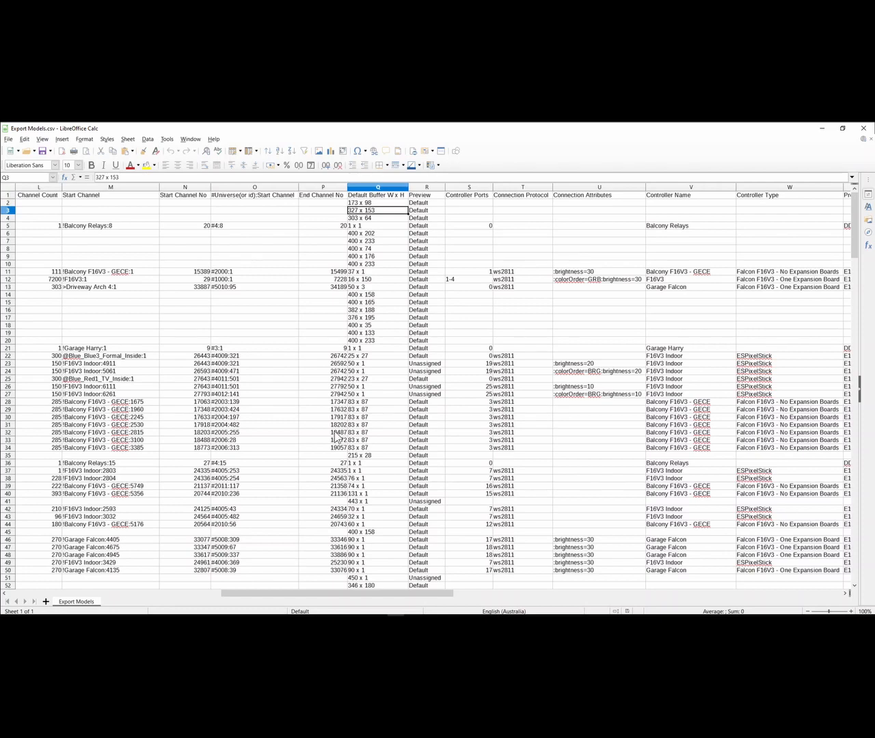
{"action": "key", "text": "Up"}
{"action": "key", "text": "Down"}
{"action": "key", "text": "Down"}
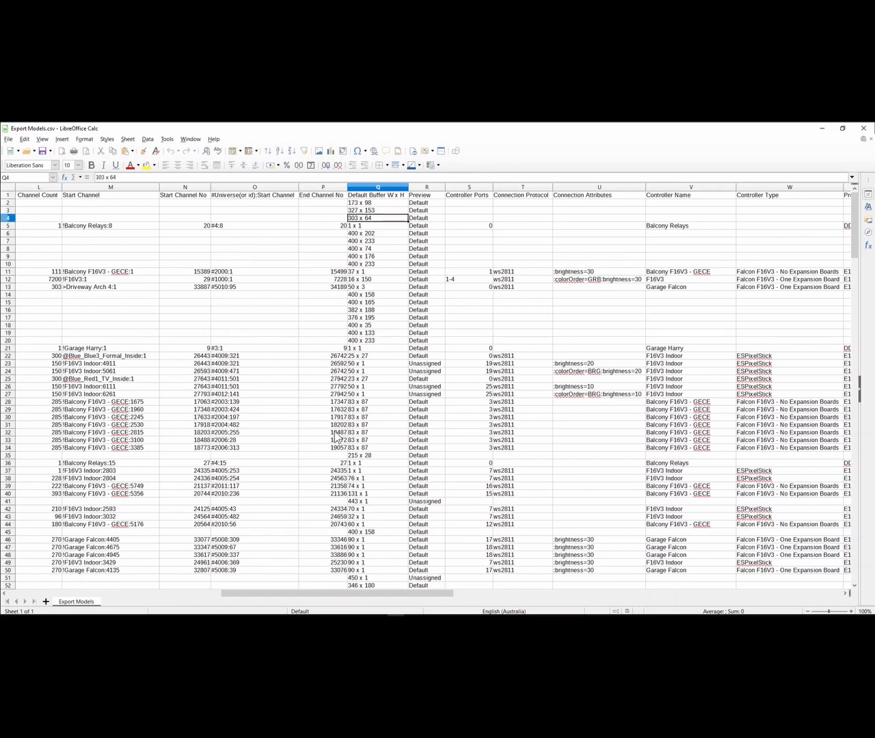
{"action": "key", "text": "Up"}
{"action": "key", "text": "Up"}
{"action": "key", "text": "shift+Down"}
{"action": "key", "text": "shift+Down"}
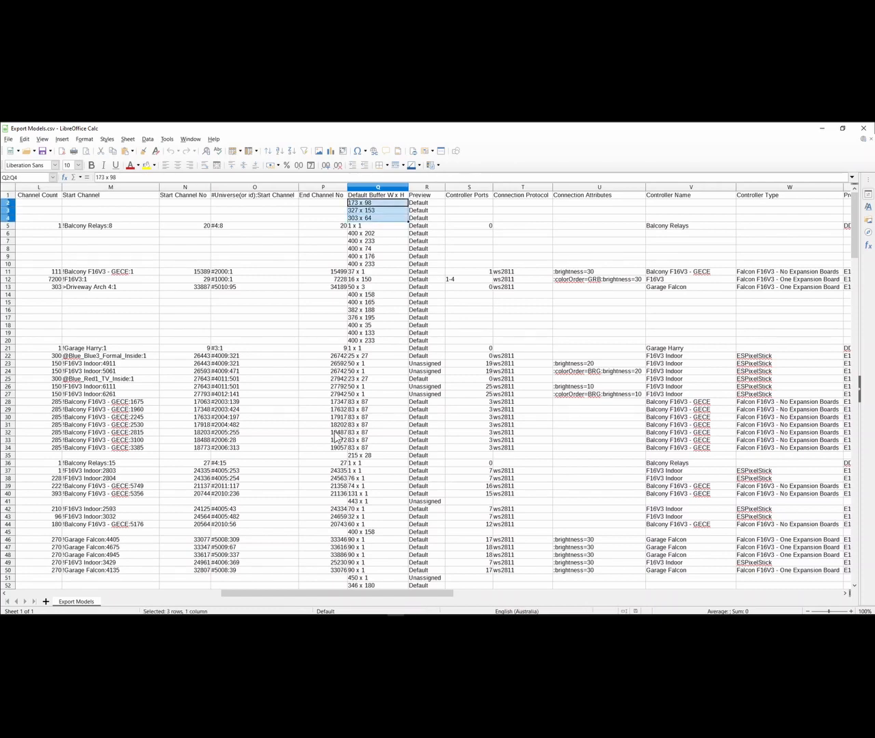
{"action": "key", "text": "Up"}
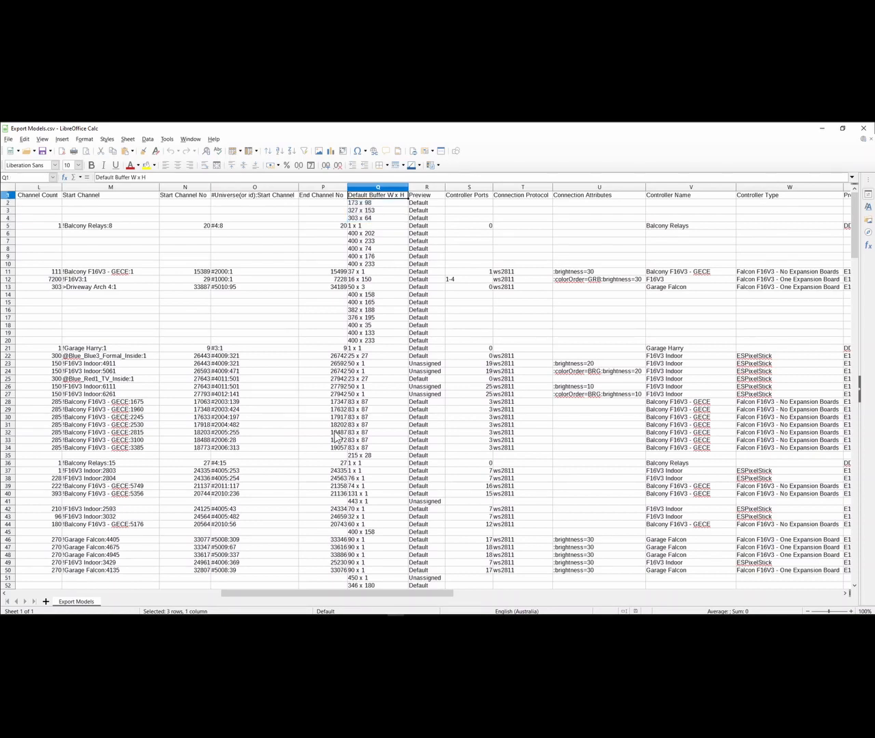
Compare the default buffer sizes further down the column, highlighting rows 6 to 10 and checking through row 16
{"action": "key", "text": "Down"}
{"action": "key", "text": "Down"}
{"action": "key", "text": "Down"}
{"action": "key", "text": "Down"}
{"action": "key", "text": "Down"}
{"action": "key", "text": "Down"}
{"action": "key", "text": "Down"}
{"action": "key", "text": "Down"}
{"action": "key", "text": "Down"}
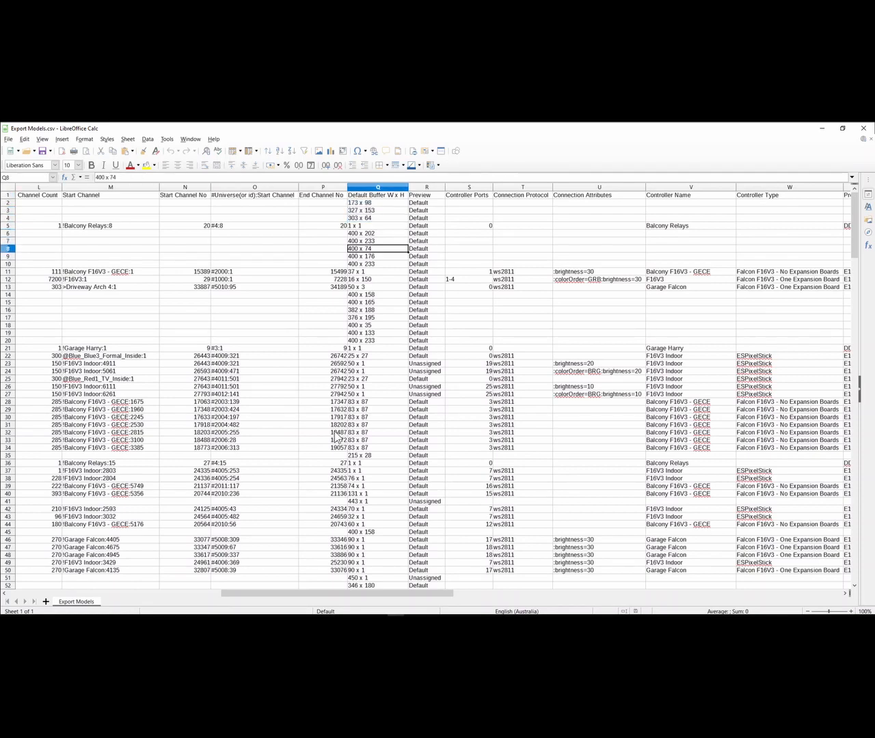
{"action": "key", "text": "shift+Up"}
{"action": "key", "text": "shift+Up"}
{"action": "key", "text": "shift+Up"}
{"action": "key", "text": "shift+Up"}
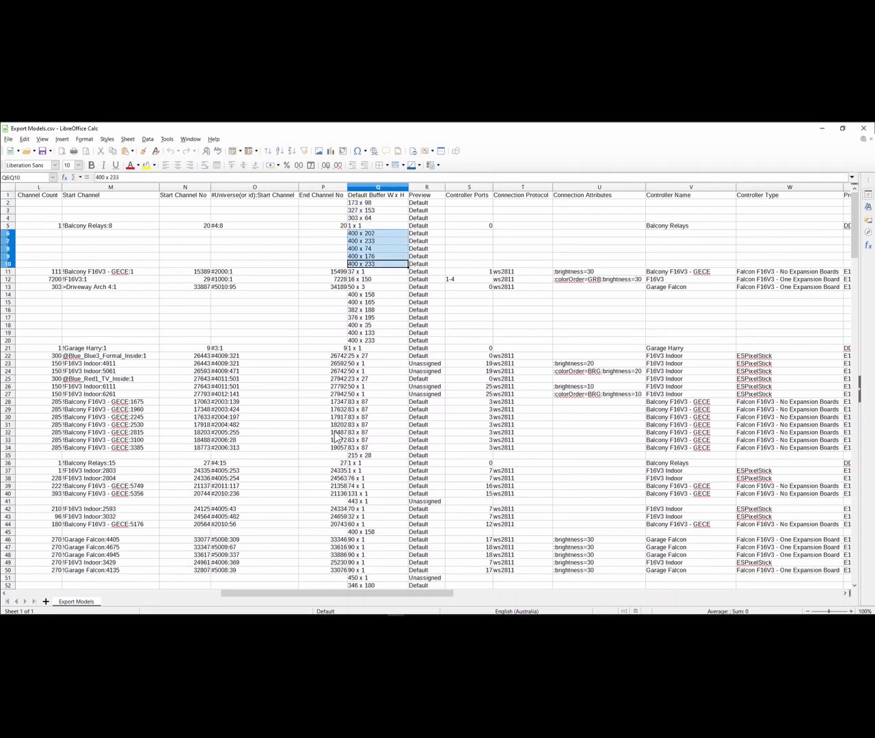
{"action": "key", "text": "Down"}
{"action": "key", "text": "Up"}
{"action": "key", "text": "shift+Up"}
{"action": "key", "text": "shift+Up"}
{"action": "key", "text": "shift+Up"}
{"action": "key", "text": "shift+Up"}
{"action": "key", "text": "Down"}
{"action": "key", "text": "Down"}
{"action": "key", "text": "Down"}
{"action": "key", "text": "Down"}
{"action": "key", "text": "Down"}
{"action": "key", "text": "Down"}
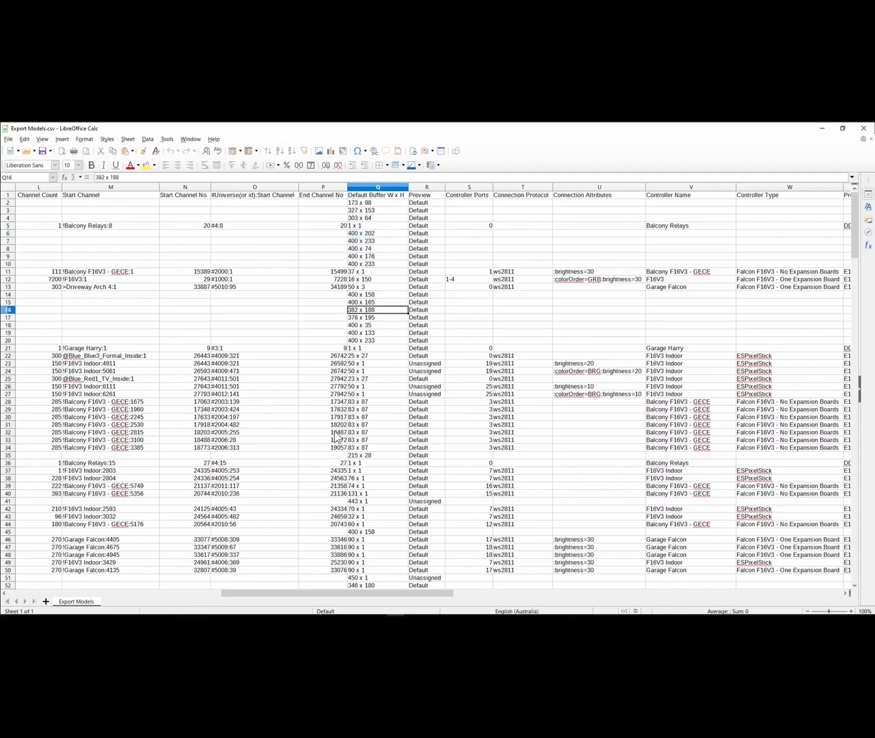
{"action": "key", "text": "Up"}
{"action": "key", "text": "Up"}
{"action": "key", "text": "Up"}
{"action": "key", "text": "Up"}
{"action": "key", "text": "Up"}
{"action": "key", "text": "Up"}
{"action": "key", "text": "Up"}
{"action": "key", "text": "Up"}
{"action": "key", "text": "Up"}
{"action": "key", "text": "Up"}
{"action": "key", "text": "Up"}
{"action": "key", "text": "Up"}
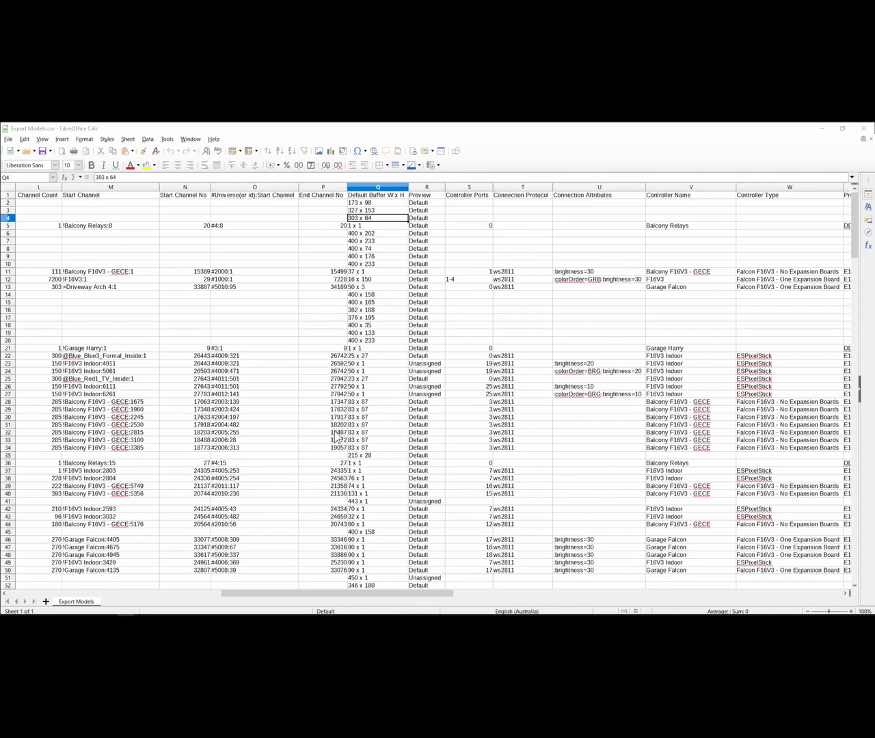
Switch to xLights and view the Icicles model's properties in the house layout
{"action": "key", "text": "alt+Tab"}
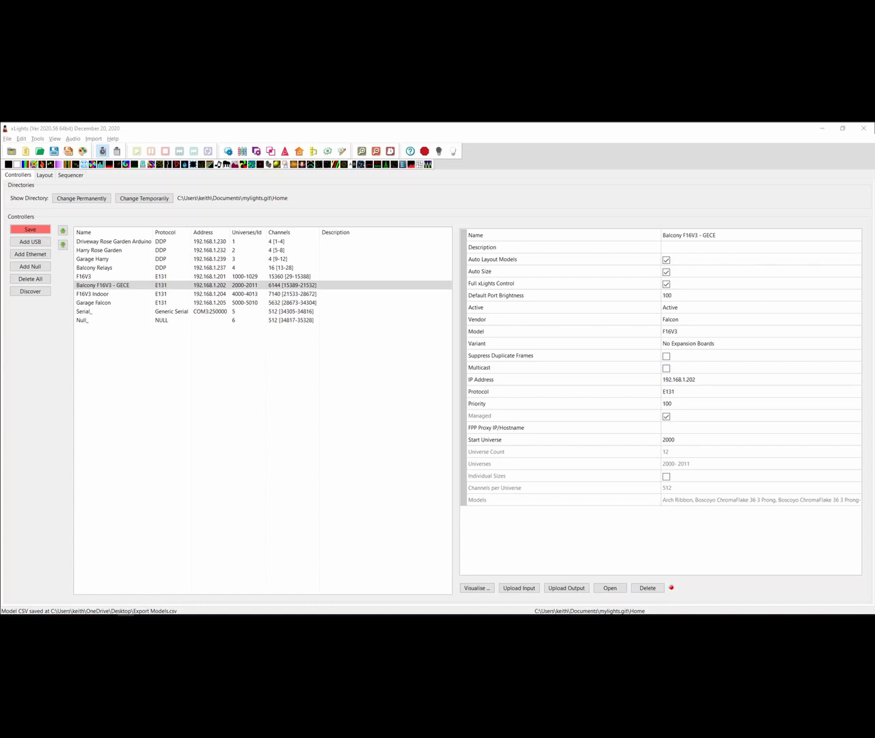
{"action": "left_click", "coordinate": [44, 175]}
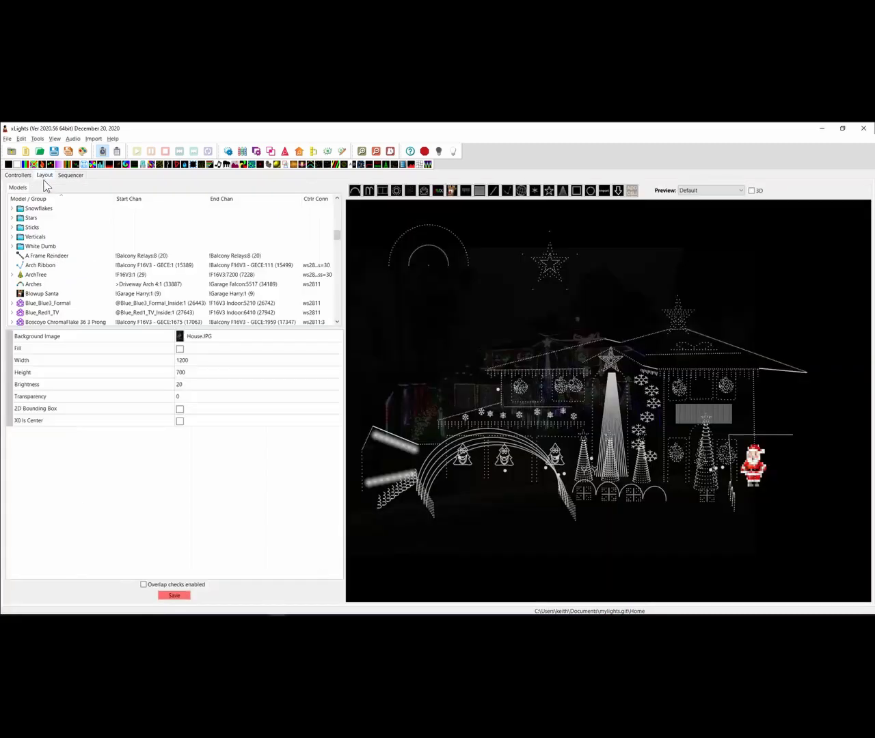
{"action": "left_click", "coordinate": [517, 375]}
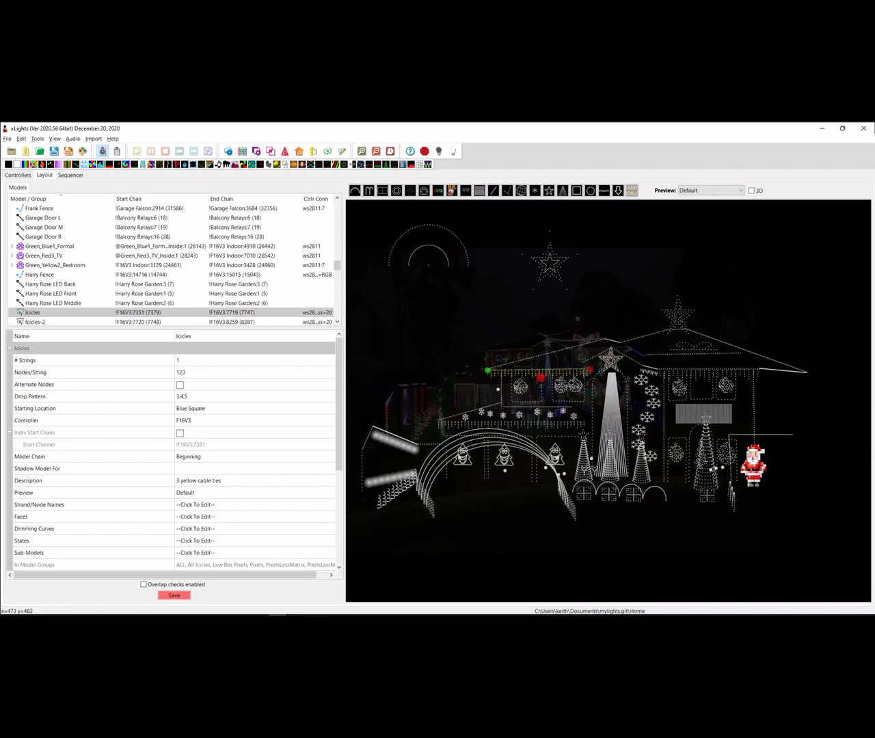
Review the available expansion board variants for the Balcony F16V3 - GECE controller
{"action": "left_click", "coordinate": [19, 176]}
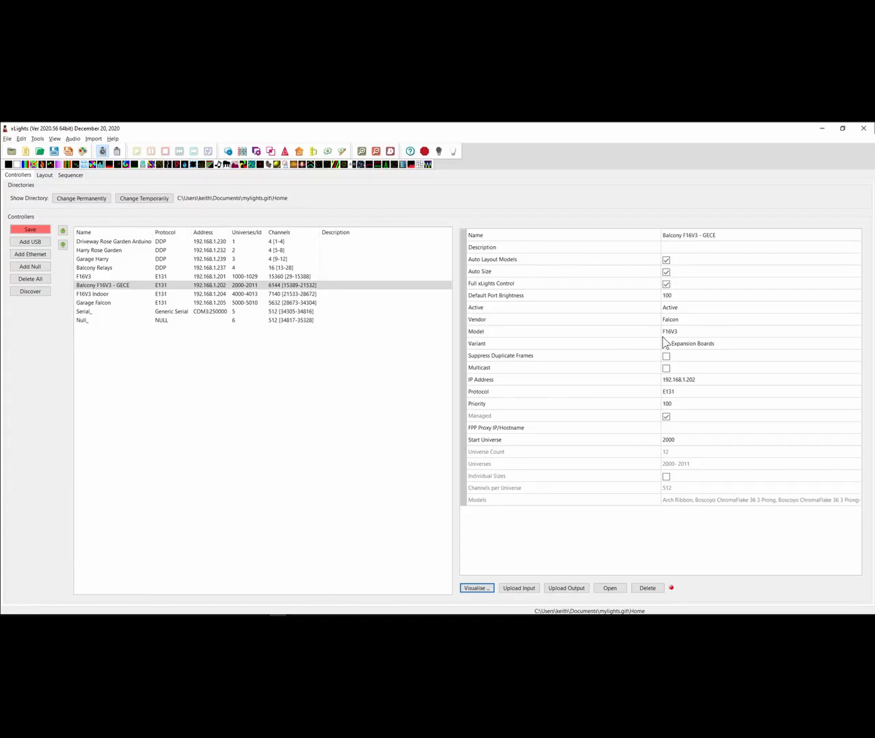
{"action": "left_click", "coordinate": [678, 344]}
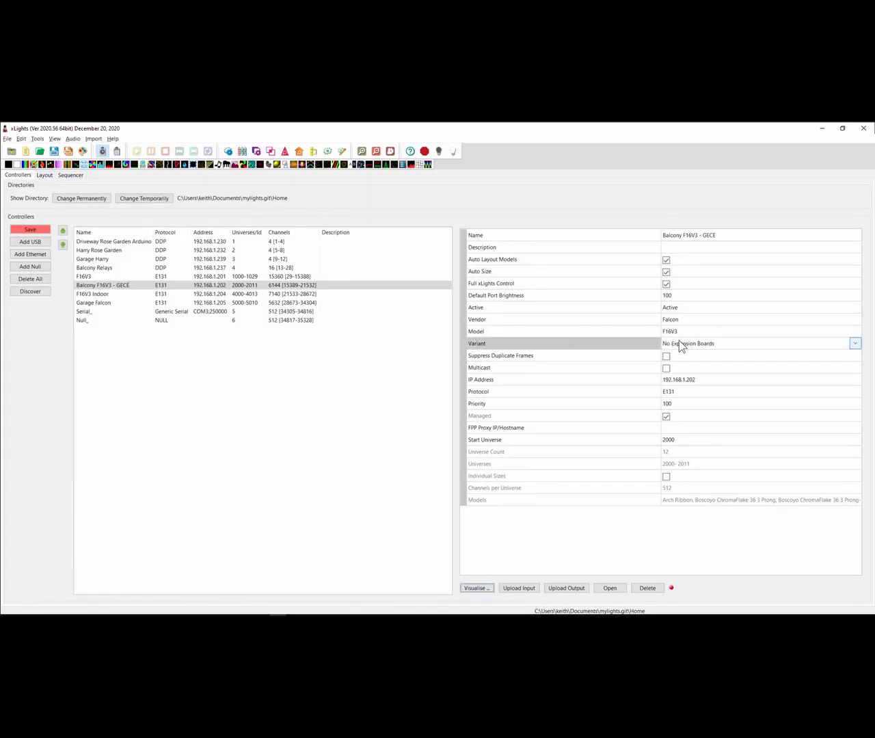
{"action": "left_click", "coordinate": [678, 344]}
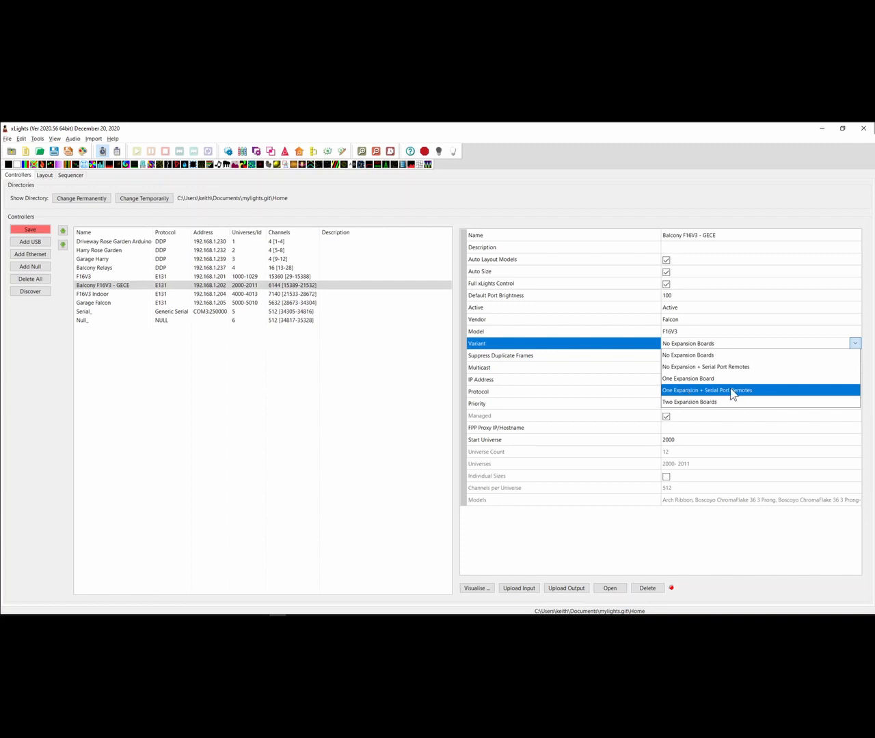
{"action": "left_click", "coordinate": [649, 588]}
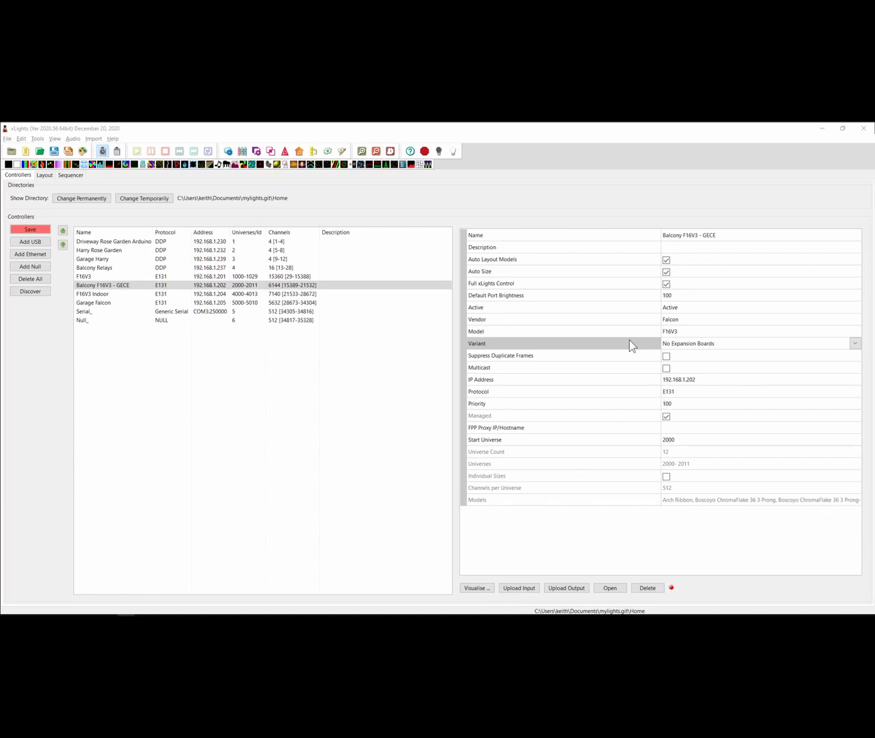
Set the default port brightness of the Balcony F16V3 - GECE controller to 30
{"action": "left_click", "coordinate": [529, 298]}
{"action": "left_click", "coordinate": [624, 298]}
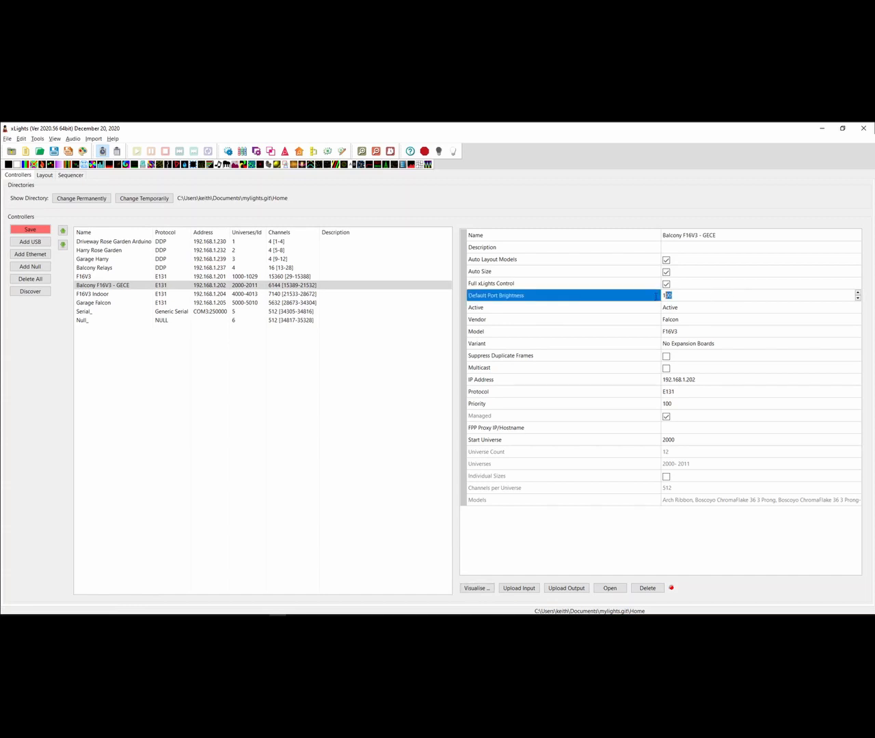
{"action": "type", "text": "30"}
{"action": "key", "text": "Return"}
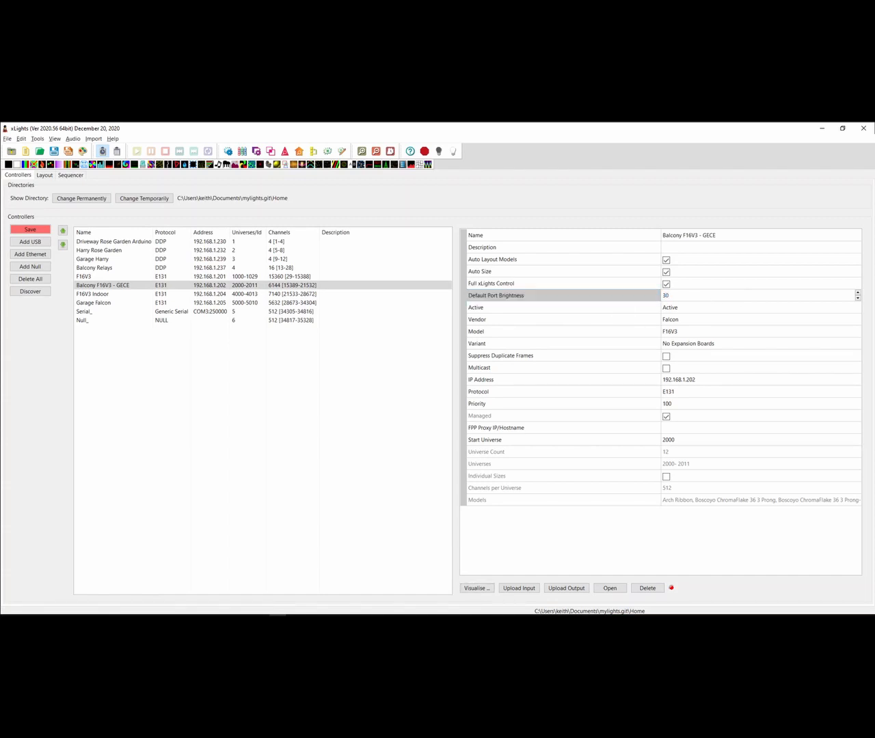
{"action": "left_click", "coordinate": [686, 306]}
{"action": "left_click", "coordinate": [681, 295]}
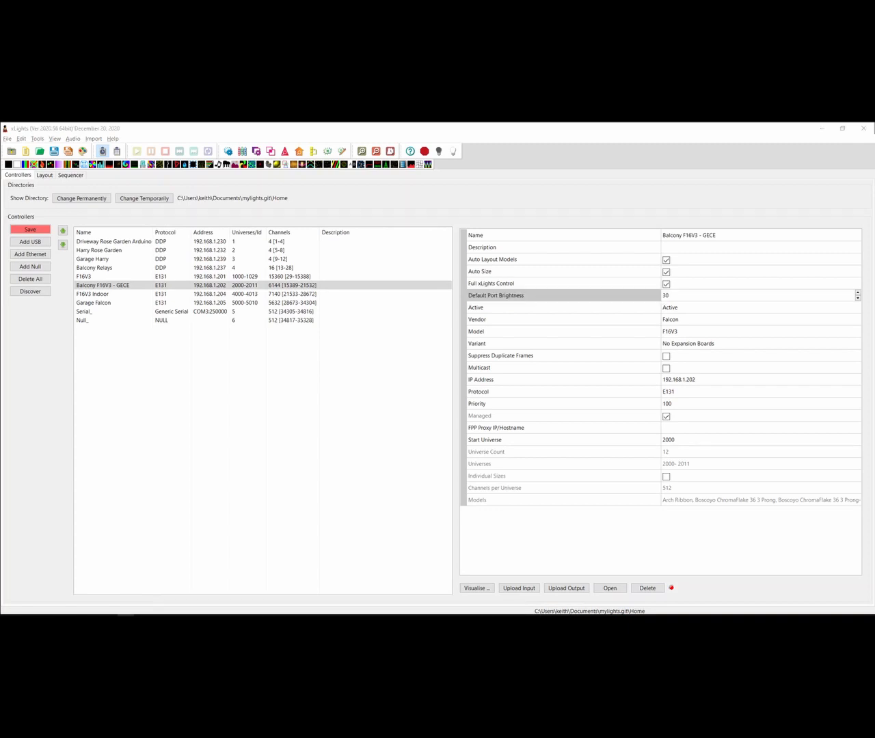
Open the xLights preferences and view the Other settings
{"action": "left_click", "coordinate": [8, 139]}
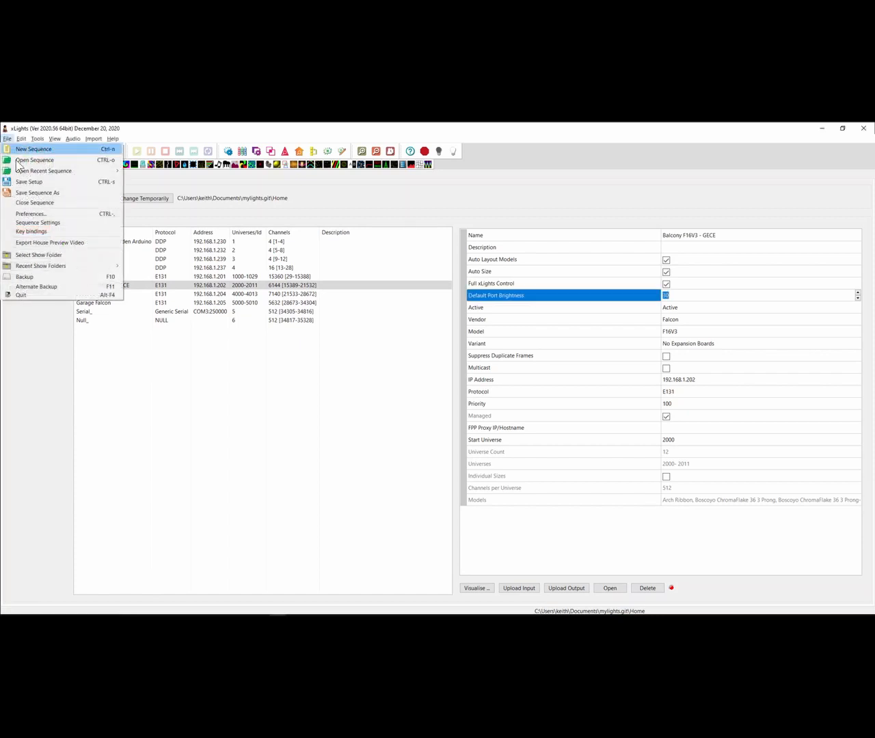
{"action": "left_click", "coordinate": [48, 214]}
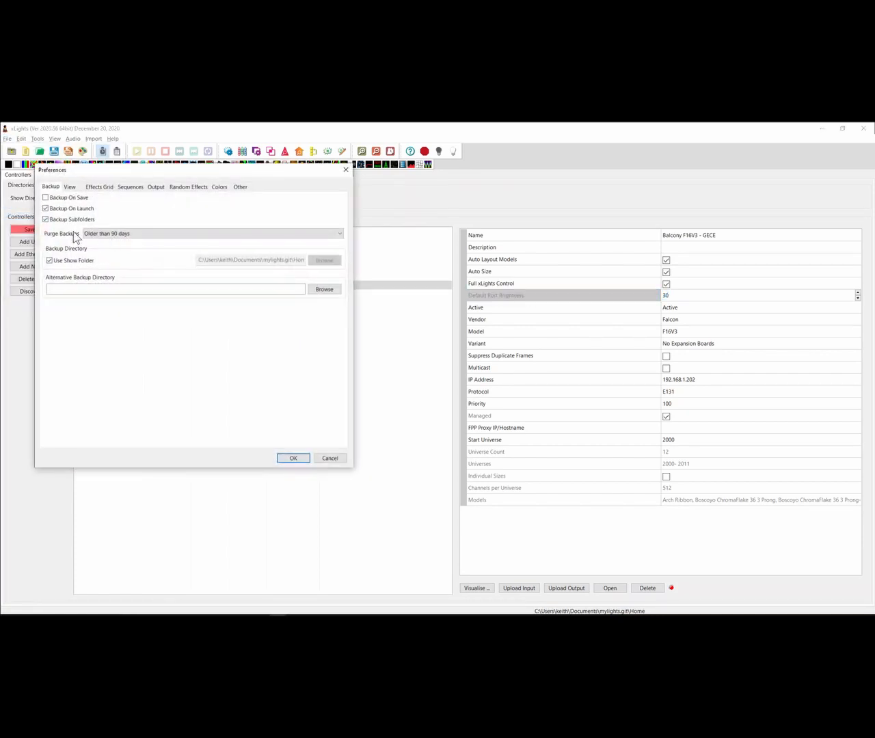
{"action": "left_click", "coordinate": [238, 189]}
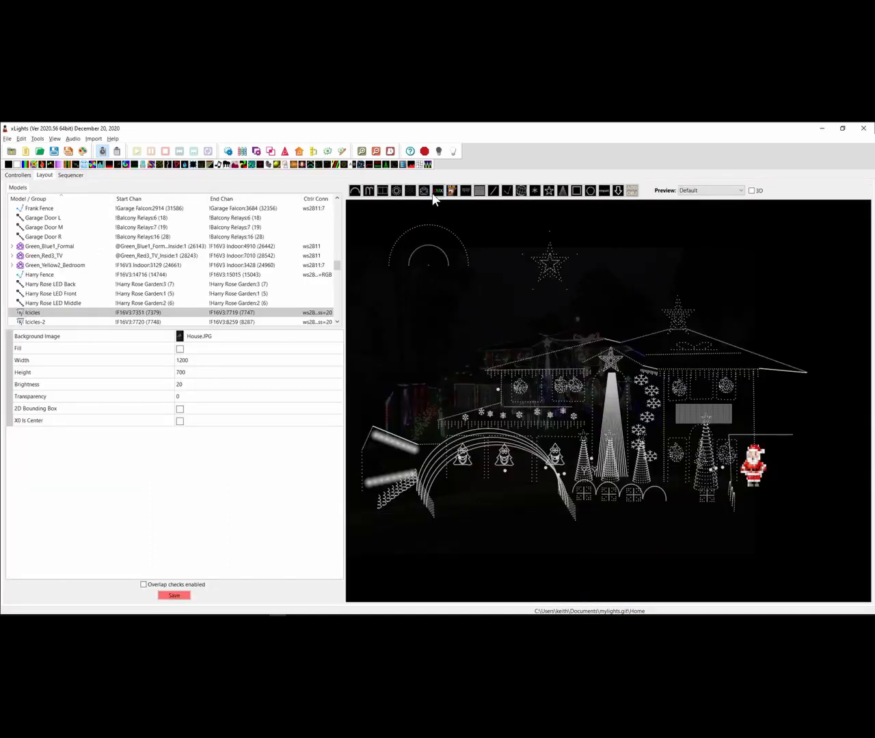
Add a General DMX model above the roof in the house layout and narrow its rectangle
{"action": "left_click", "coordinate": [438, 190]}
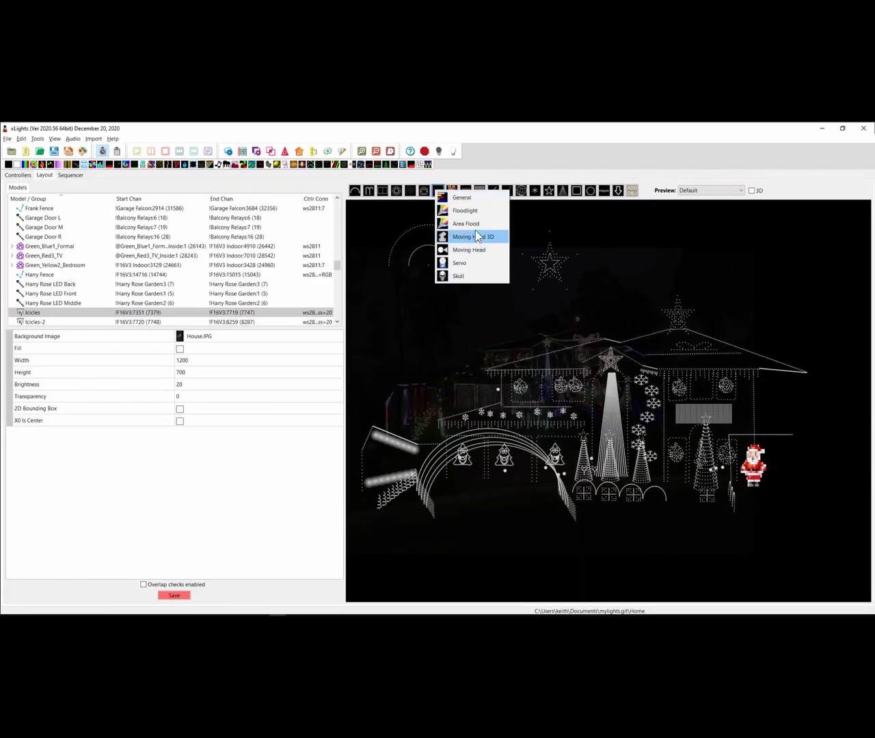
{"action": "left_click", "coordinate": [444, 200]}
{"action": "left_click_drag", "start_coordinate": [626, 220], "coordinate": [680, 295]}
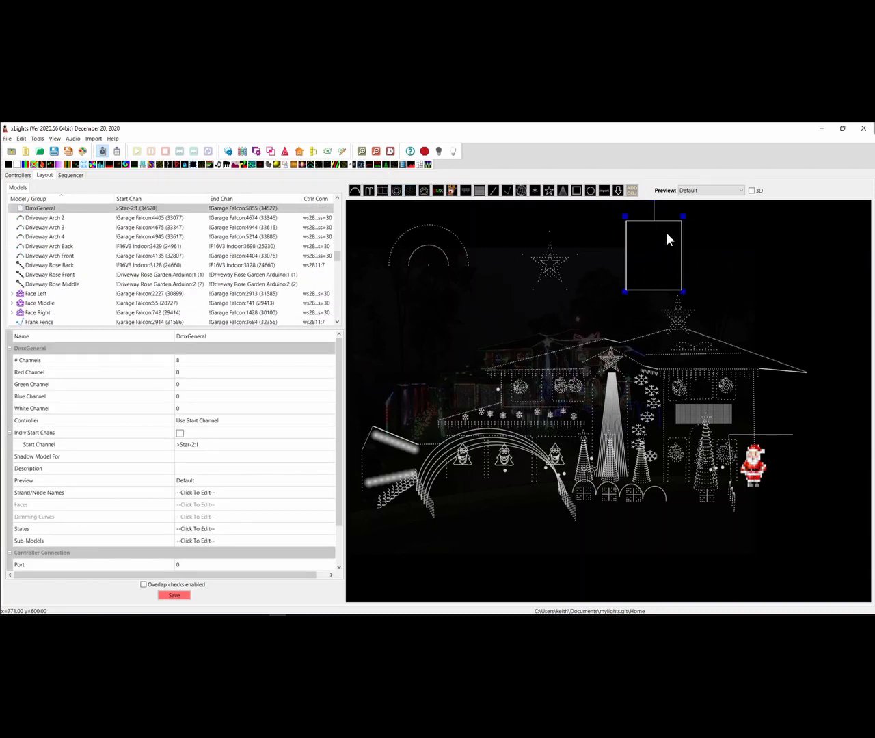
{"action": "left_click_drag", "start_coordinate": [683, 289], "coordinate": [662, 290]}
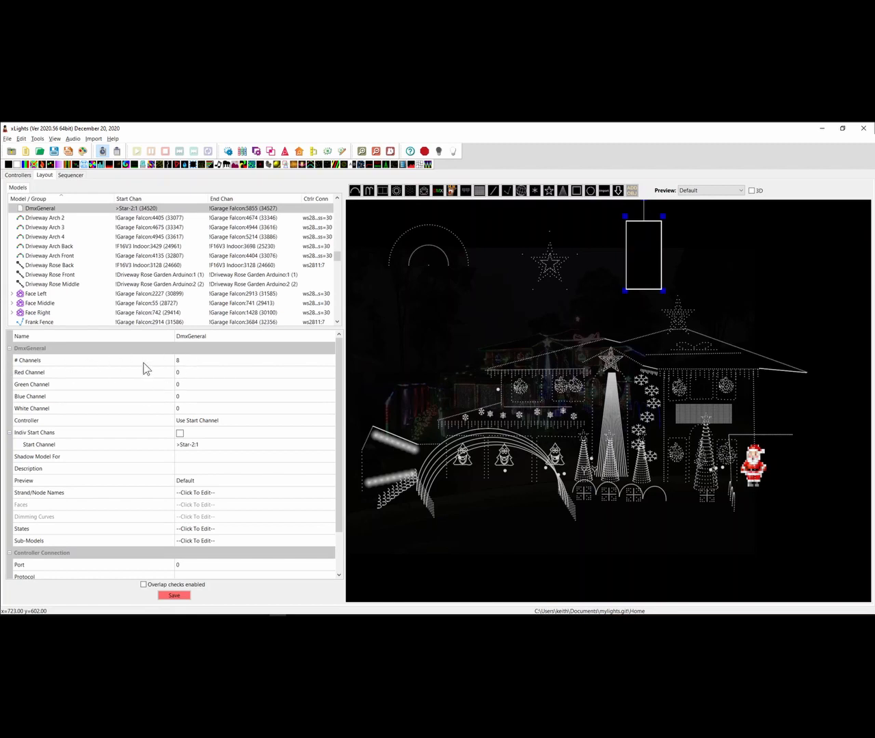
Set the DmxGeneral model's colour channels to red 1, green 2, blue 3 and white 4
{"action": "left_click", "coordinate": [179, 372]}
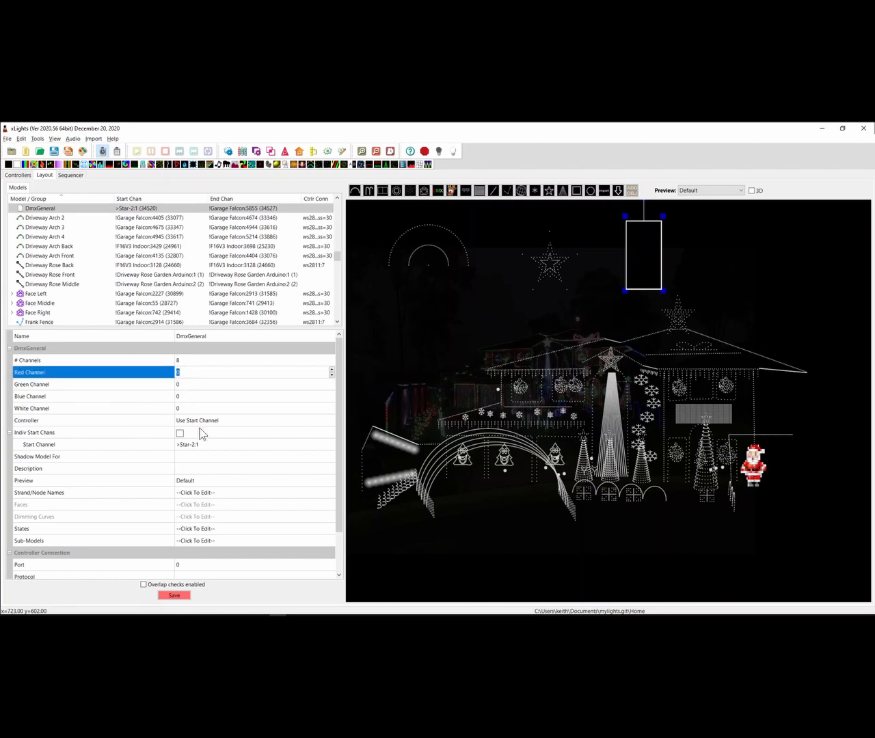
{"action": "type", "text": "1"}
{"action": "left_click", "coordinate": [204, 387]}
{"action": "type", "text": "2"}
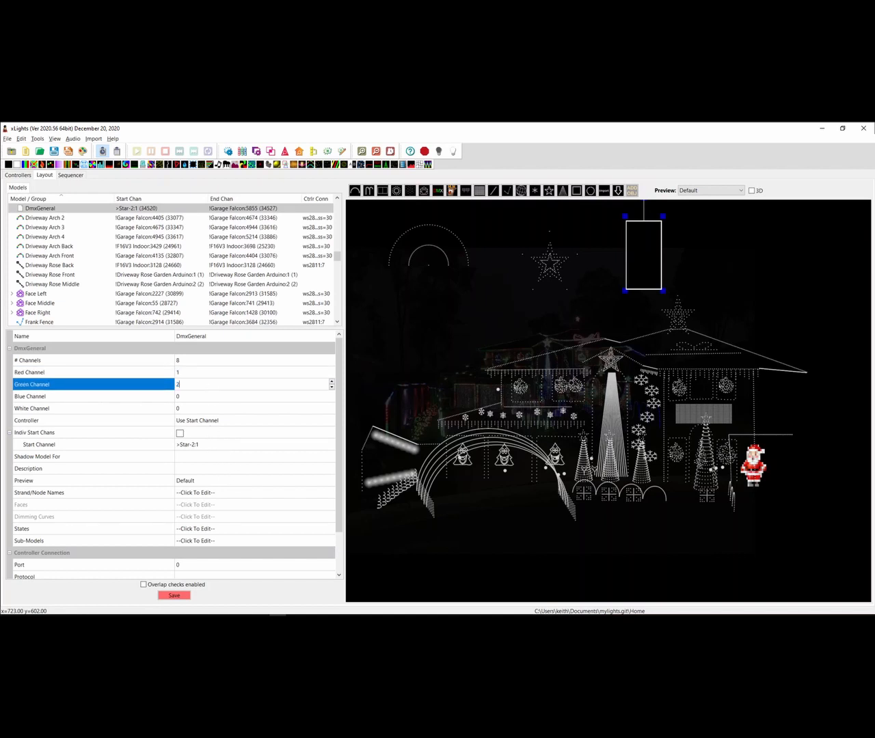
{"action": "left_click", "coordinate": [181, 397]}
{"action": "type", "text": "3"}
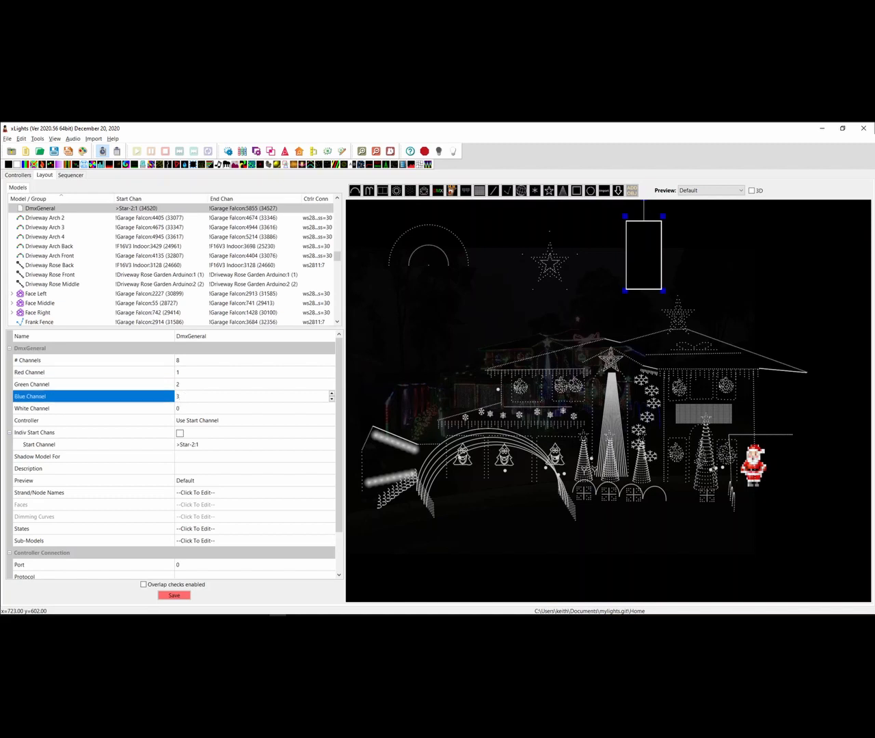
{"action": "left_click", "coordinate": [189, 409]}
{"action": "type", "text": "4"}
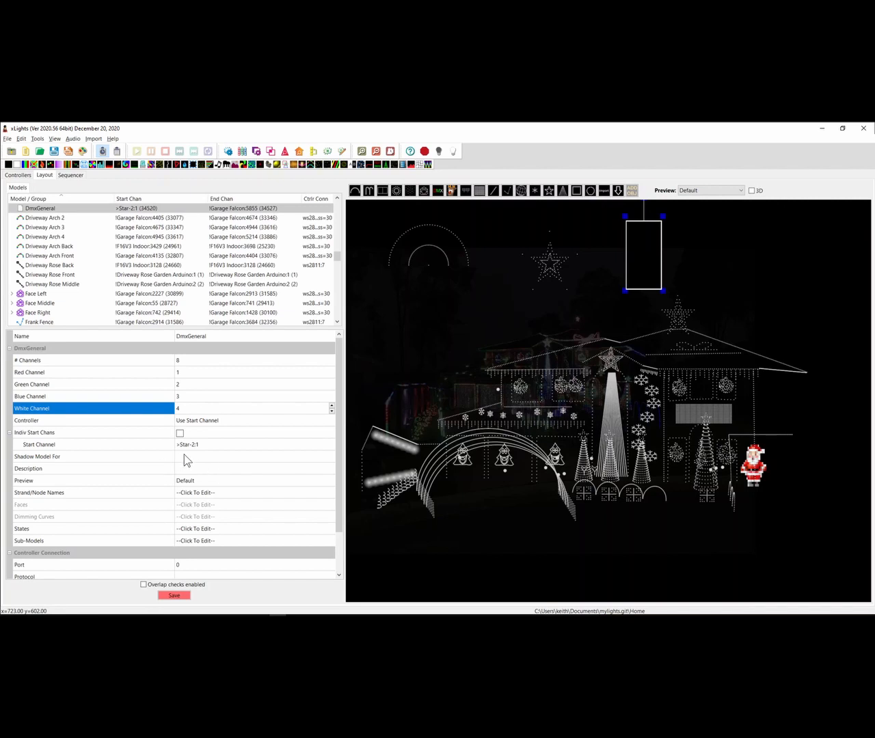
In the DmxGeneral strand/node names, name nodes 1 to 4 red, green, blue and white
{"action": "left_click", "coordinate": [213, 493]}
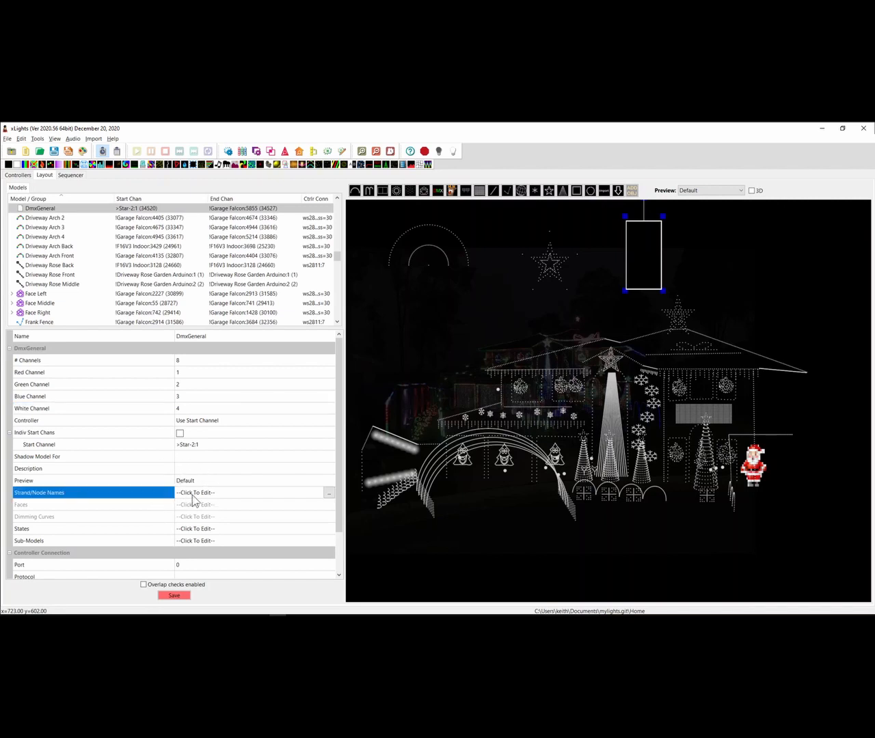
{"action": "left_click", "coordinate": [329, 493]}
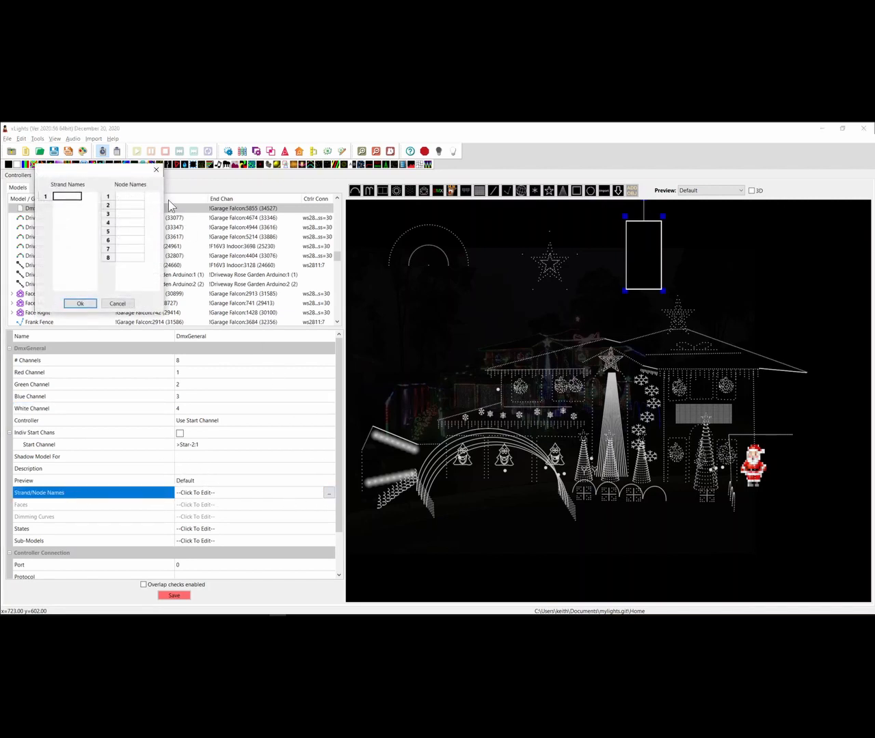
{"action": "left_click", "coordinate": [126, 198]}
{"action": "type", "text": "red"}
{"action": "left_click", "coordinate": [130, 205]}
{"action": "type", "text": "green"}
{"action": "left_click", "coordinate": [131, 214]}
{"action": "type", "text": "blue"}
{"action": "left_click", "coordinate": [130, 222]}
{"action": "type", "text": "white"}
Name nodes 5 to 8 fan, strobe, dimming and bubble, and accept the node names
{"action": "left_click", "coordinate": [128, 231]}
{"action": "type", "text": "fan"}
{"action": "left_click", "coordinate": [119, 240]}
{"action": "type", "text": "strobe"}
{"action": "left_click", "coordinate": [133, 250]}
{"action": "type", "text": "dimming"}
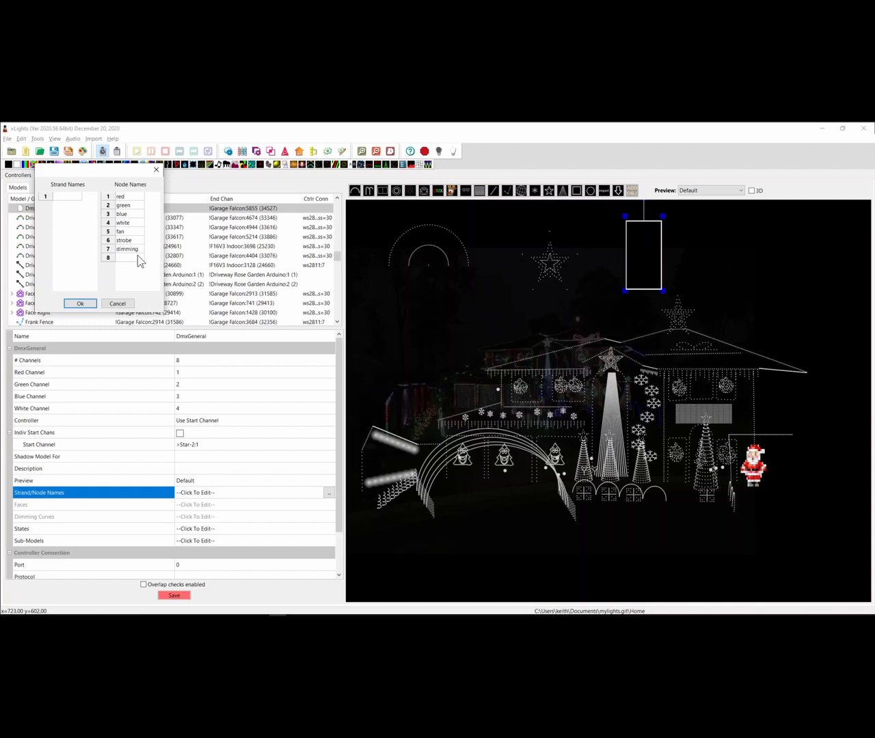
{"action": "left_click", "coordinate": [135, 257]}
{"action": "left_click", "coordinate": [126, 259]}
{"action": "type", "text": "bubble"}
{"action": "left_click", "coordinate": [82, 303]}
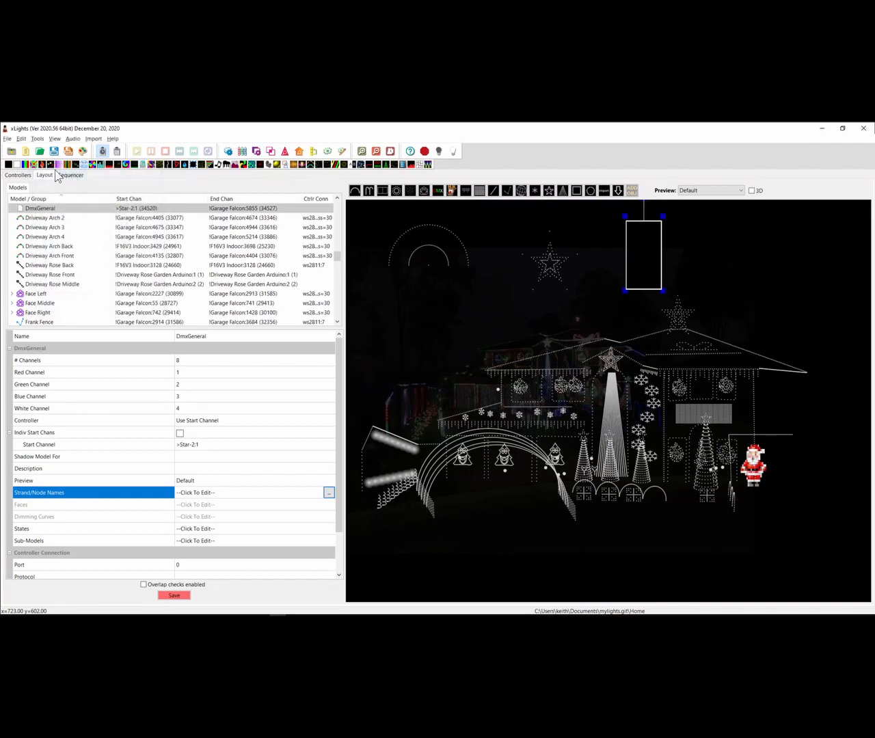
Create a new sequence with the default settings, discarding the unsaved changes of the open one
{"action": "left_click", "coordinate": [26, 151]}
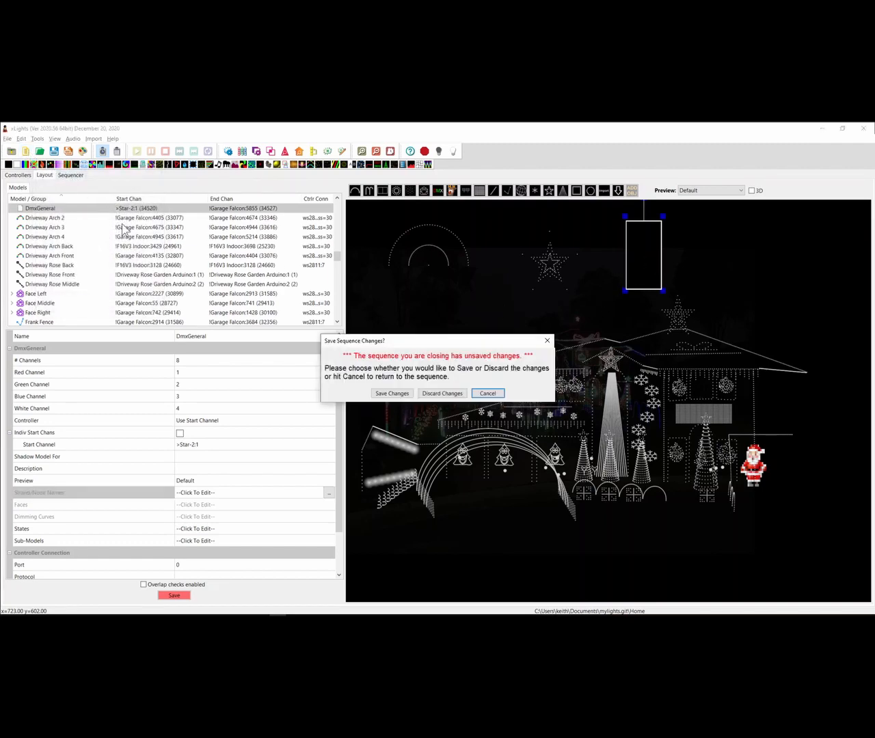
{"action": "left_click", "coordinate": [444, 394]}
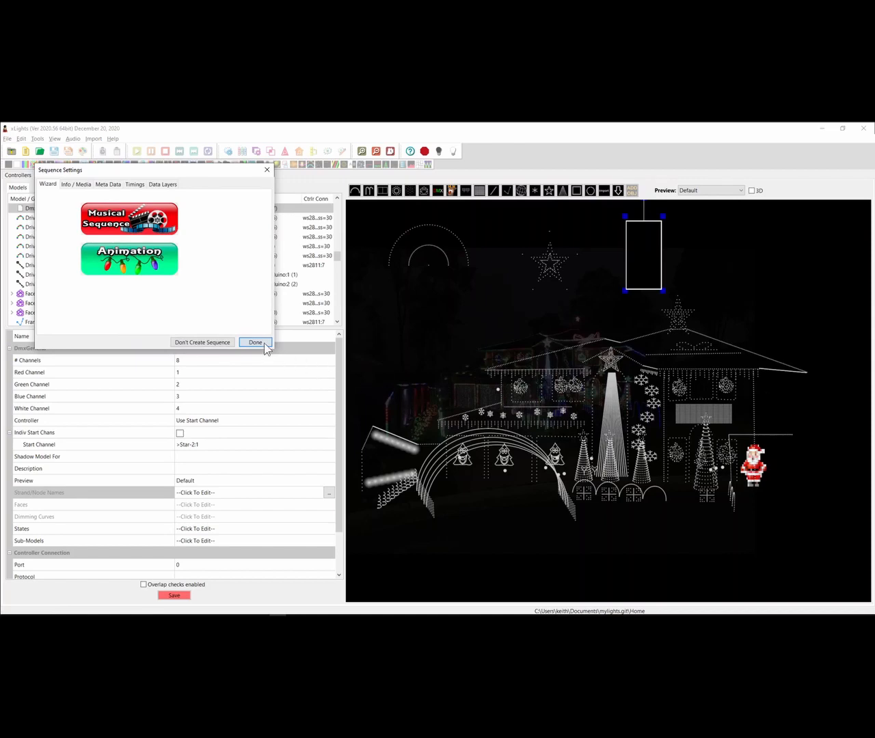
{"action": "left_click", "coordinate": [258, 344]}
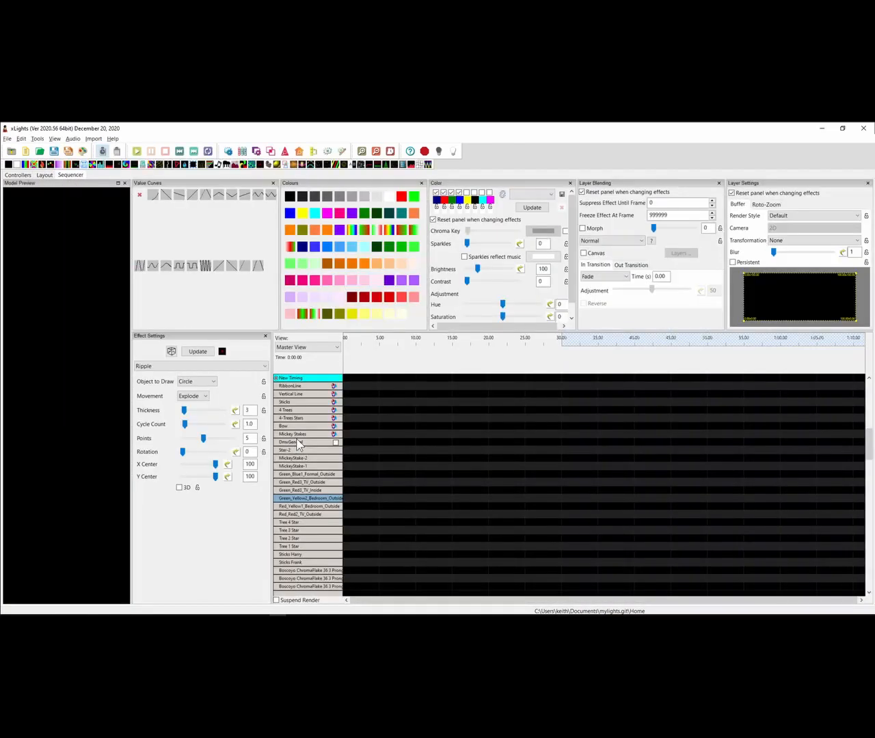
Expand DmxGeneral down to its node rows and add a DMX effect to the model from about 4 to 20.7 seconds
{"action": "left_click", "coordinate": [298, 444]}
{"action": "double_click", "coordinate": [298, 443]}
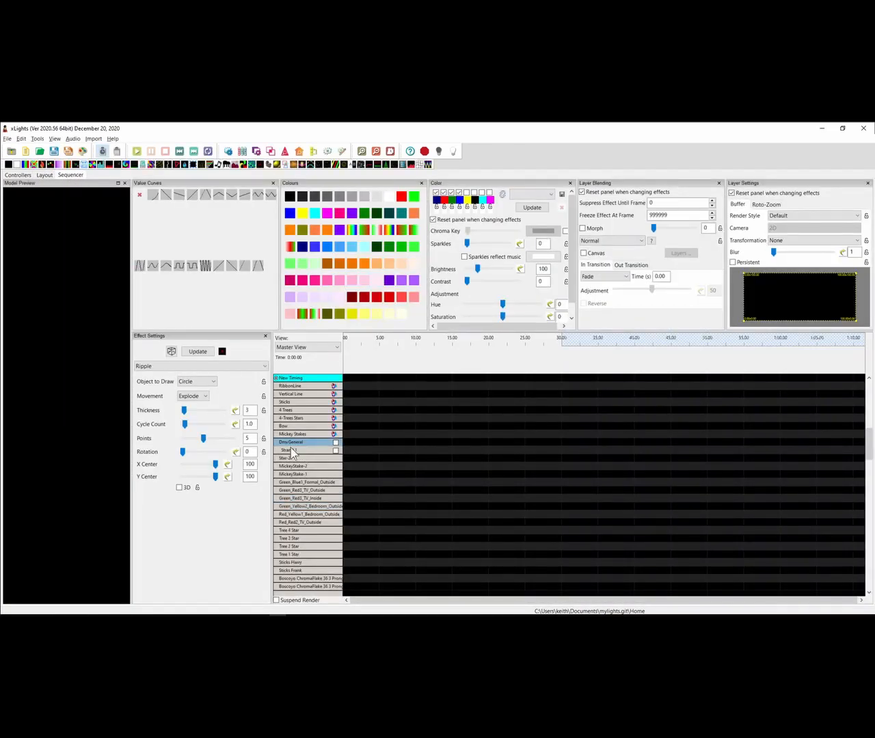
{"action": "double_click", "coordinate": [292, 451]}
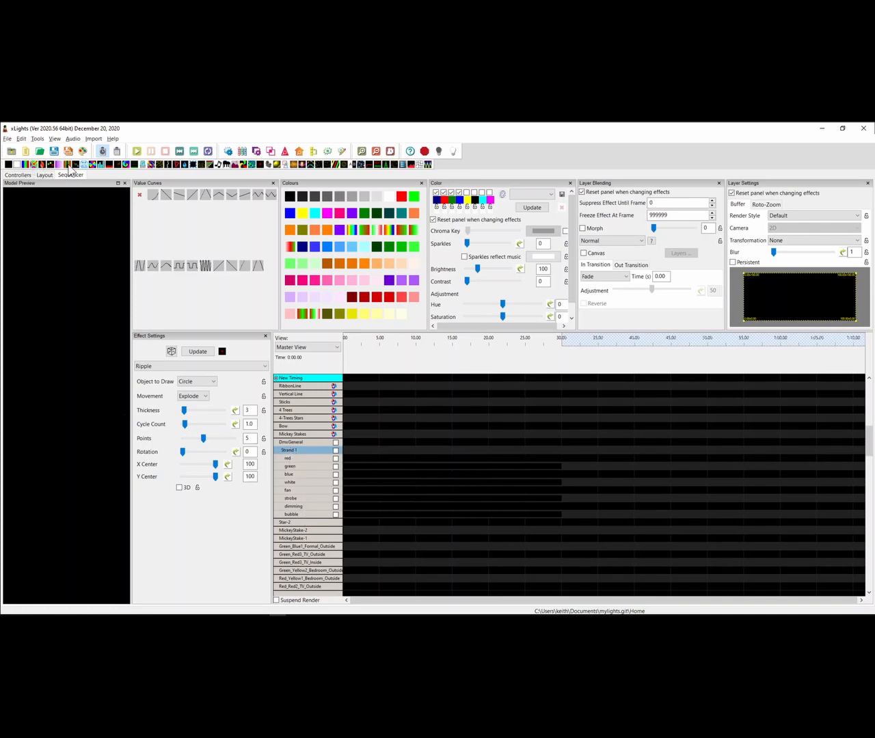
{"action": "left_click_drag", "start_coordinate": [83, 166], "coordinate": [376, 445]}
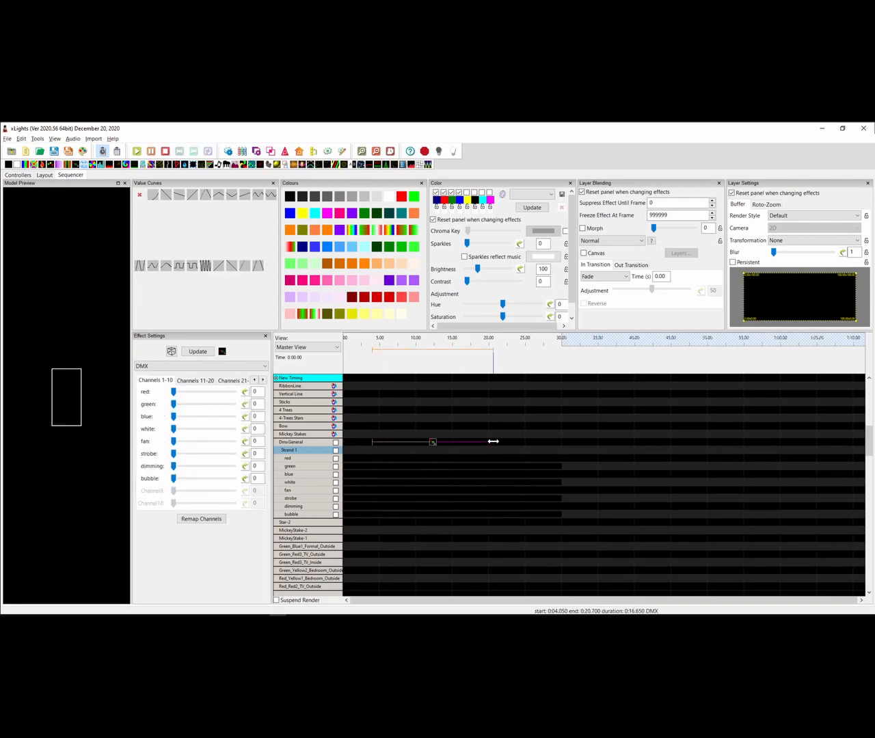
Set the DMX effect's channels to about green 132, blue 207, fan 201, red 205, white 103 and bubble 157
{"action": "left_click_drag", "start_coordinate": [174, 404], "coordinate": [221, 417]}
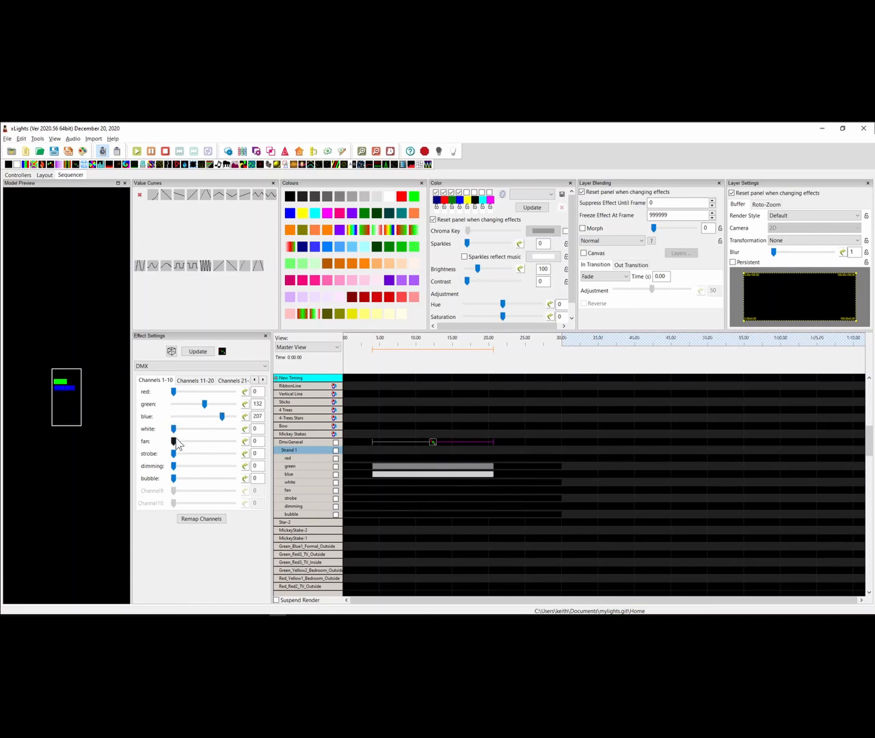
{"action": "left_click_drag", "start_coordinate": [175, 442], "coordinate": [220, 443]}
{"action": "left_click_drag", "start_coordinate": [174, 391], "coordinate": [223, 402]}
{"action": "left_click_drag", "start_coordinate": [173, 428], "coordinate": [198, 429]}
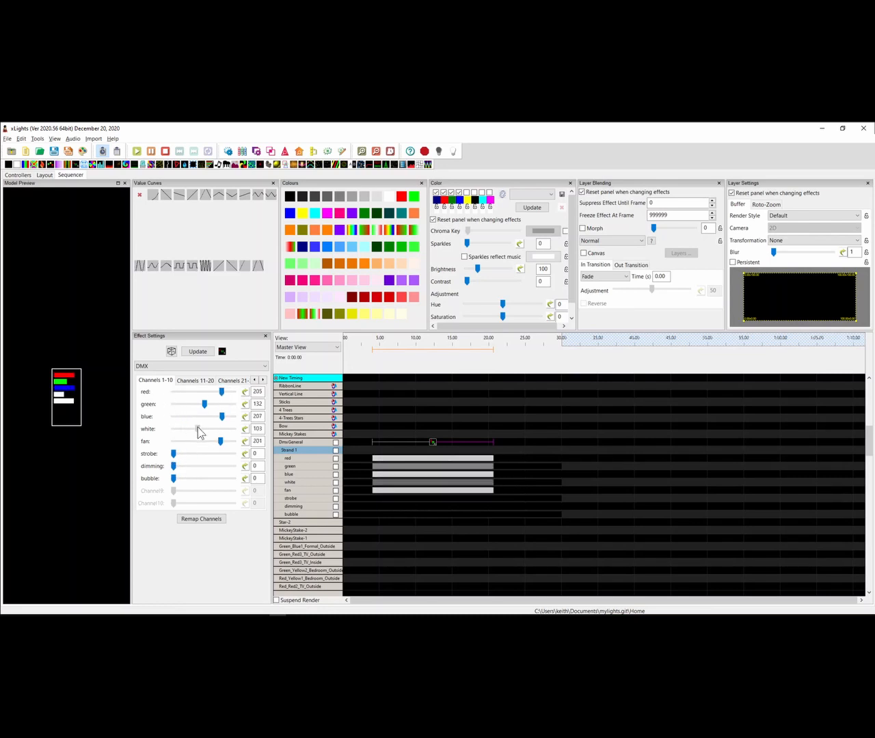
{"action": "left_click_drag", "start_coordinate": [174, 478], "coordinate": [210, 478]}
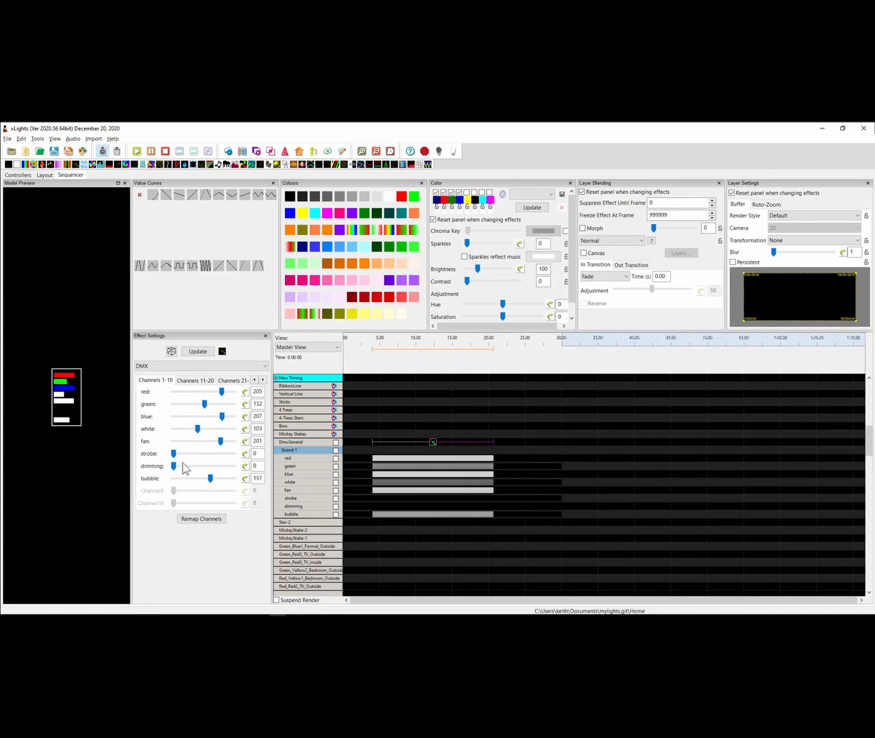
Apply a Saw Tooth value curve with start level 171, end level 84 and 2 cycles to the dimming channel
{"action": "left_click", "coordinate": [245, 466]}
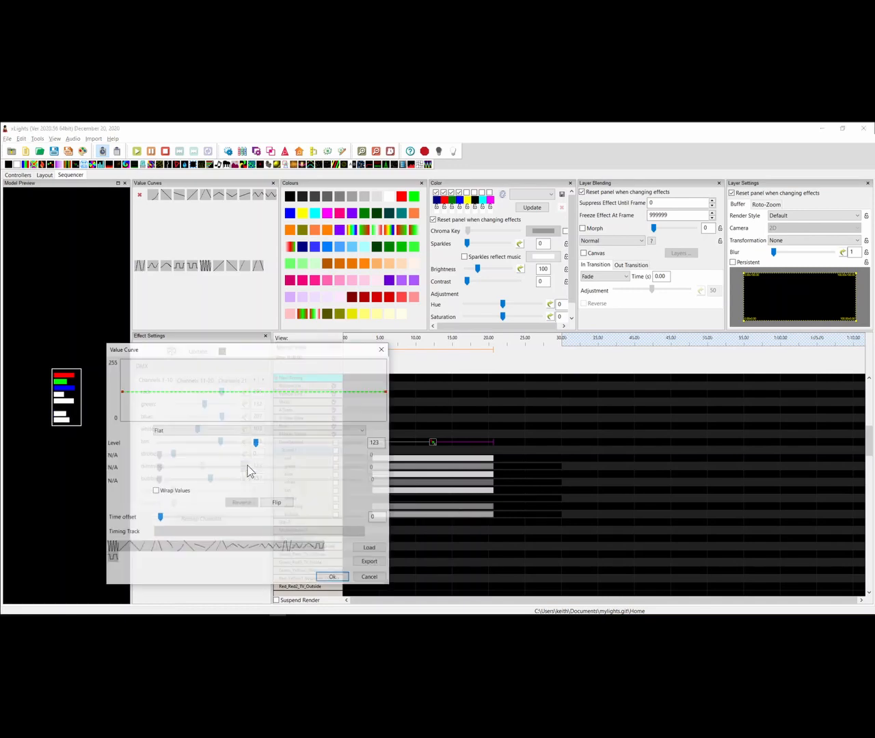
{"action": "left_click", "coordinate": [275, 546]}
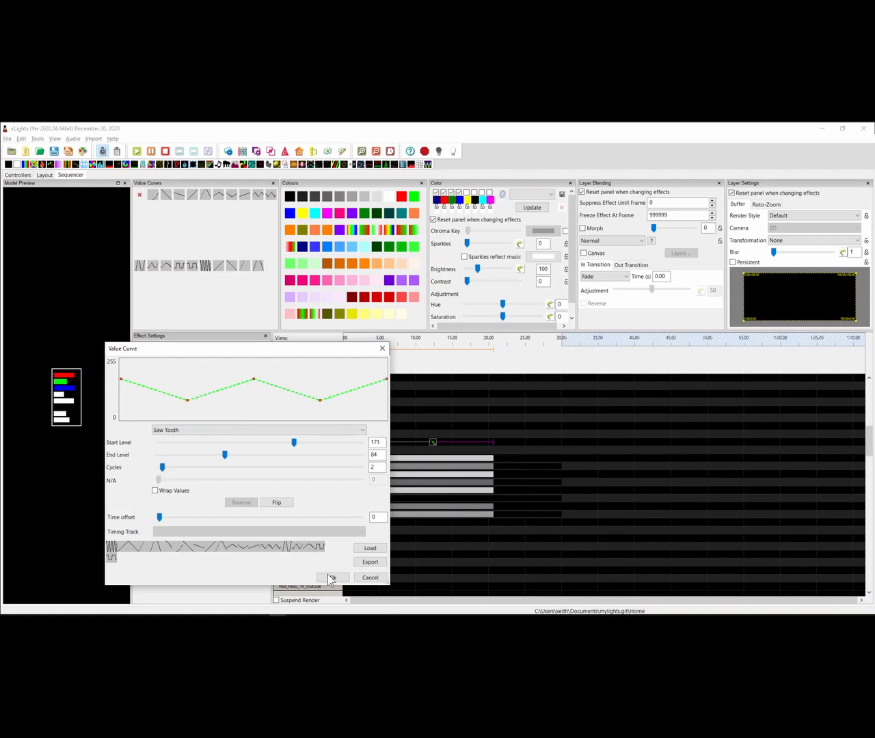
{"action": "left_click", "coordinate": [330, 577]}
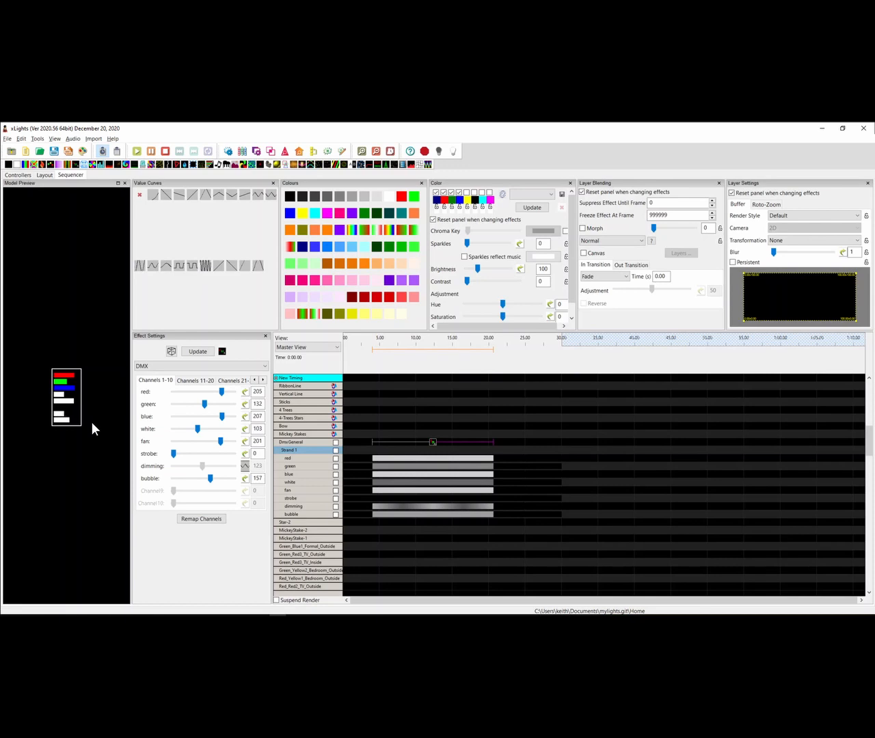
{"action": "left_click", "coordinate": [125, 620]}
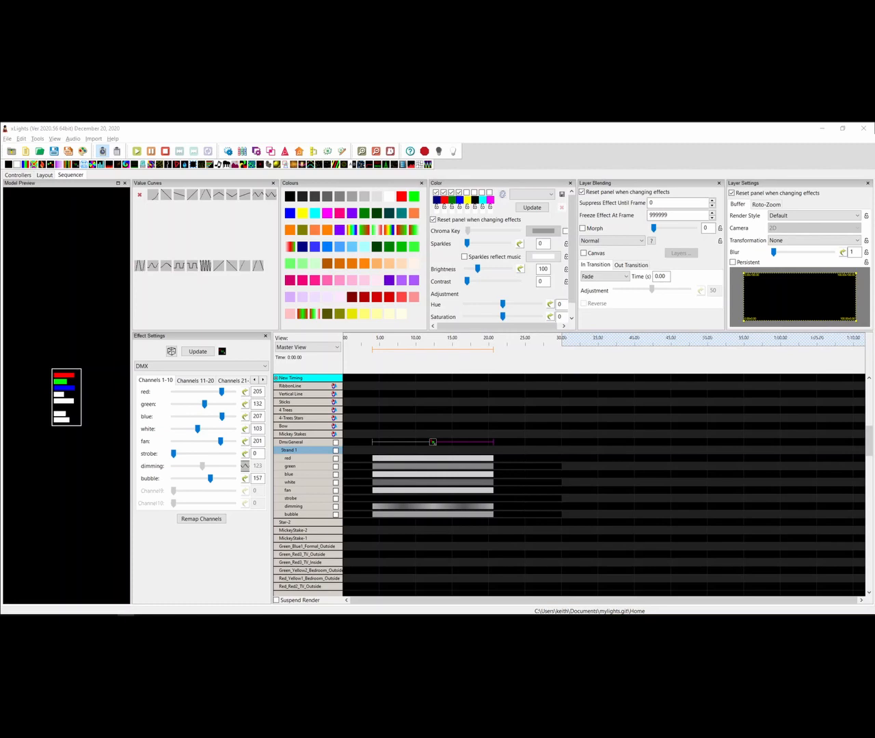
Open the model data of the Green_Red3_TV bauble in the layout and widen the editor to show the whole grid
{"action": "left_click", "coordinate": [45, 175]}
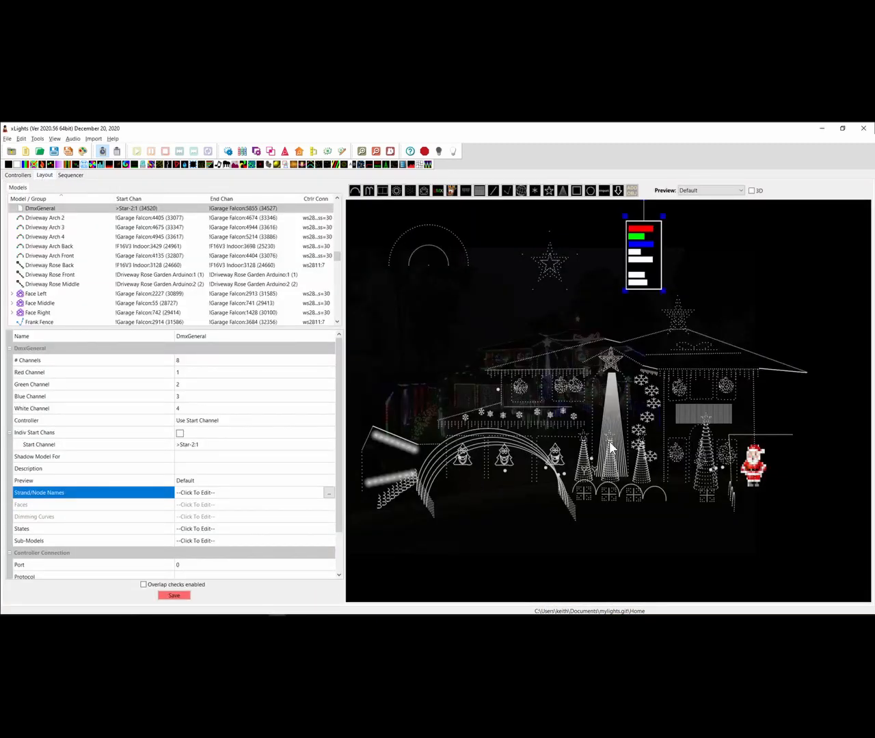
{"action": "left_click", "coordinate": [604, 489]}
{"action": "left_click", "coordinate": [605, 496]}
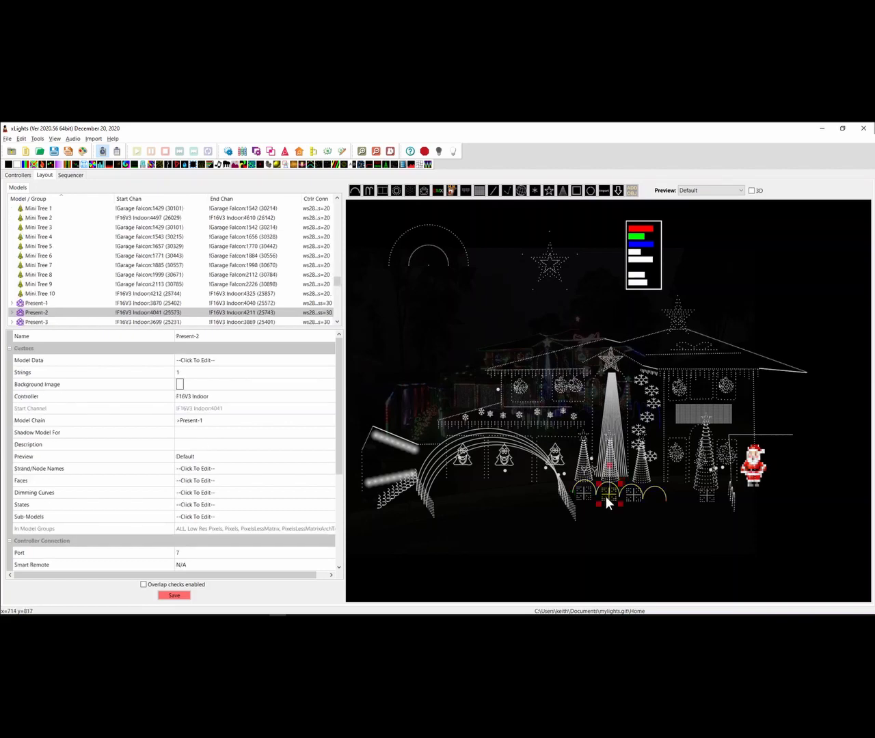
{"action": "left_click", "coordinate": [573, 382]}
{"action": "left_click", "coordinate": [573, 380]}
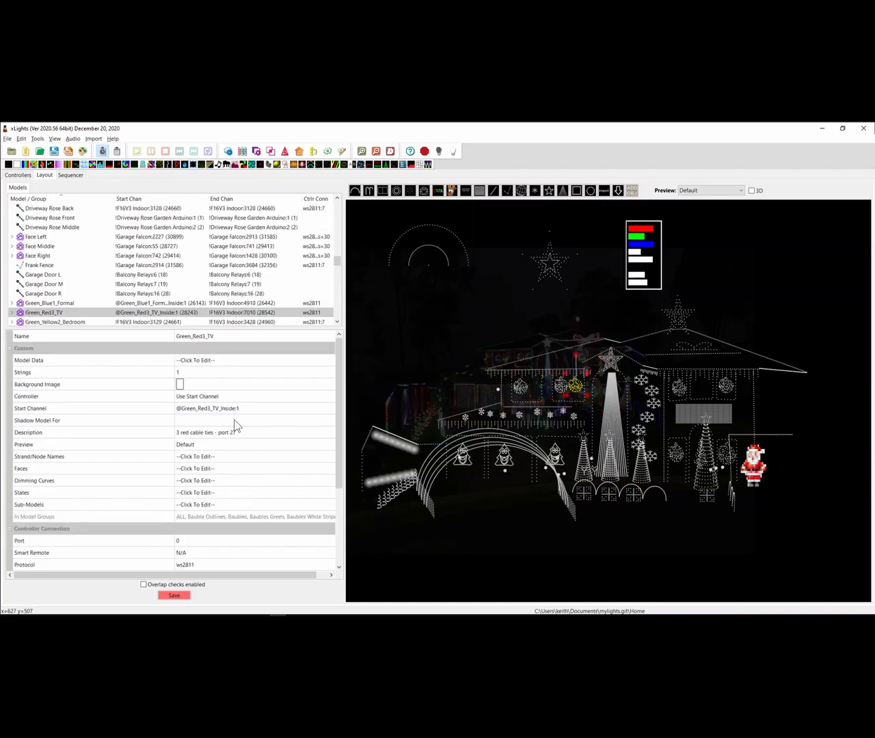
{"action": "left_click", "coordinate": [327, 360]}
{"action": "left_click", "coordinate": [327, 360]}
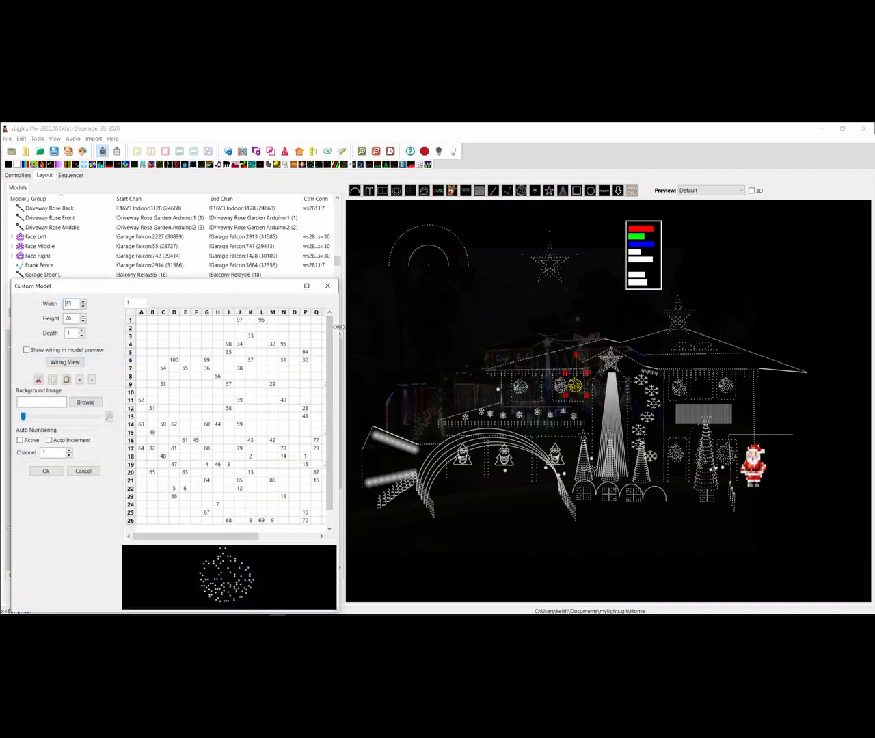
{"action": "left_click_drag", "start_coordinate": [337, 329], "coordinate": [764, 370]}
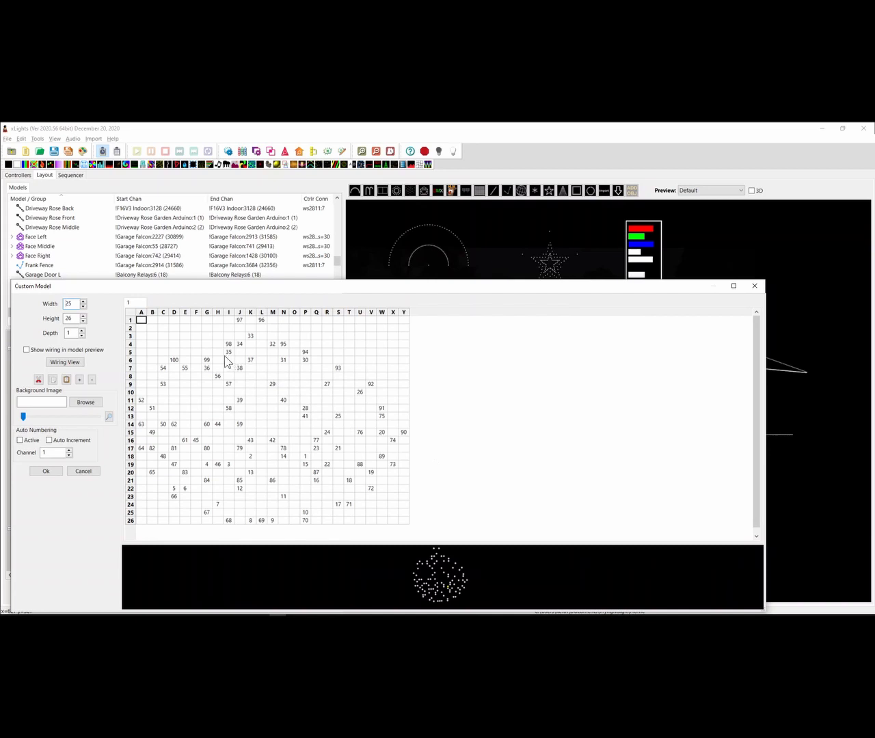
Find node 1, node 33 and node 1 again in the custom model grid
{"action": "left_click", "coordinate": [184, 336]}
{"action": "key", "text": "ctrl+f"}
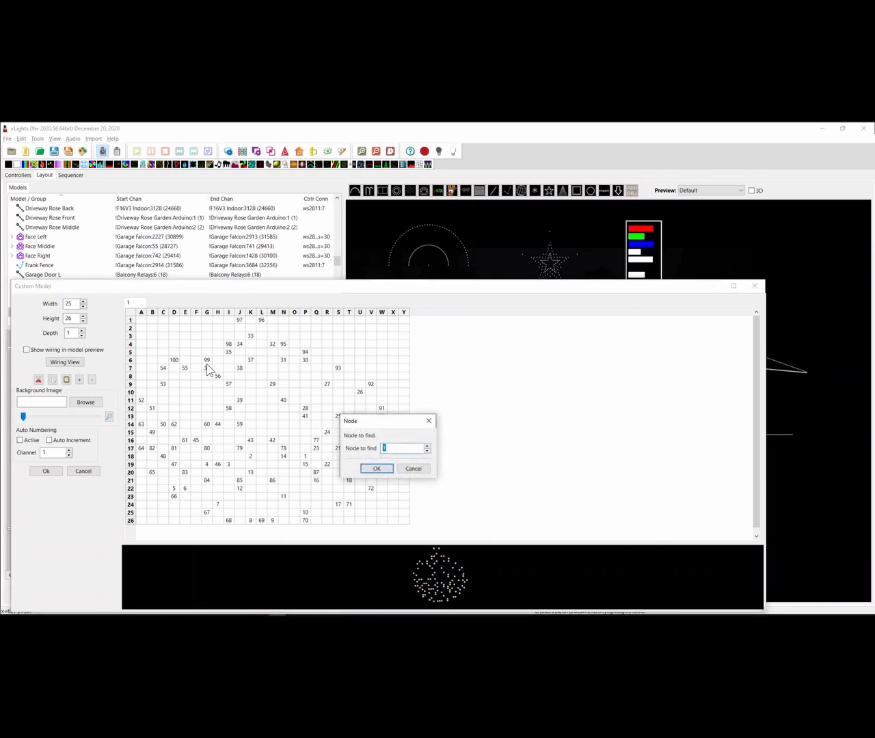
{"action": "key", "text": "Return"}
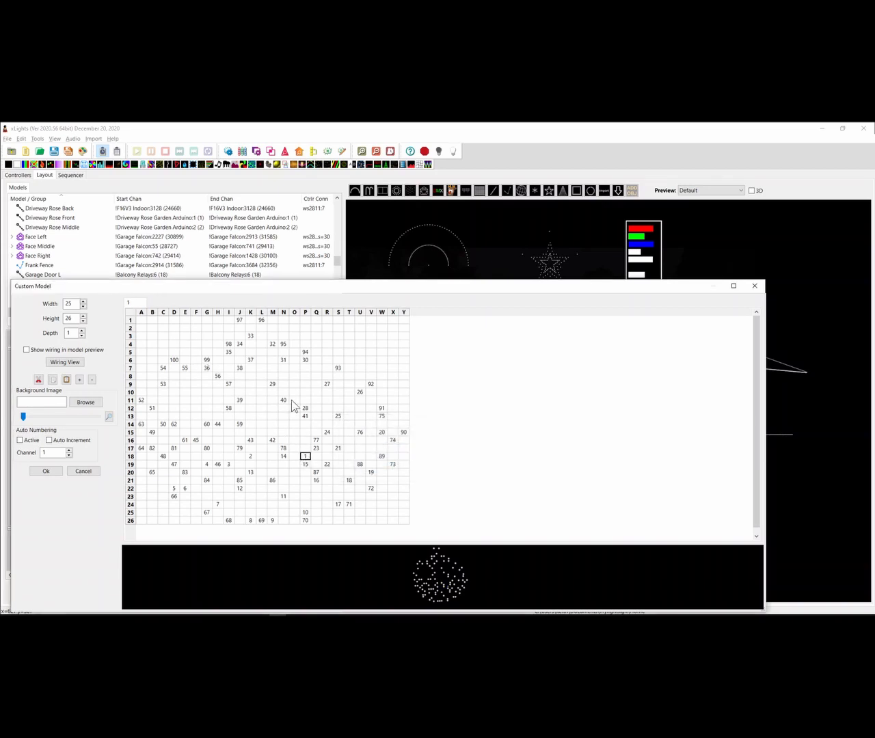
{"action": "key", "text": "ctrl+f"}
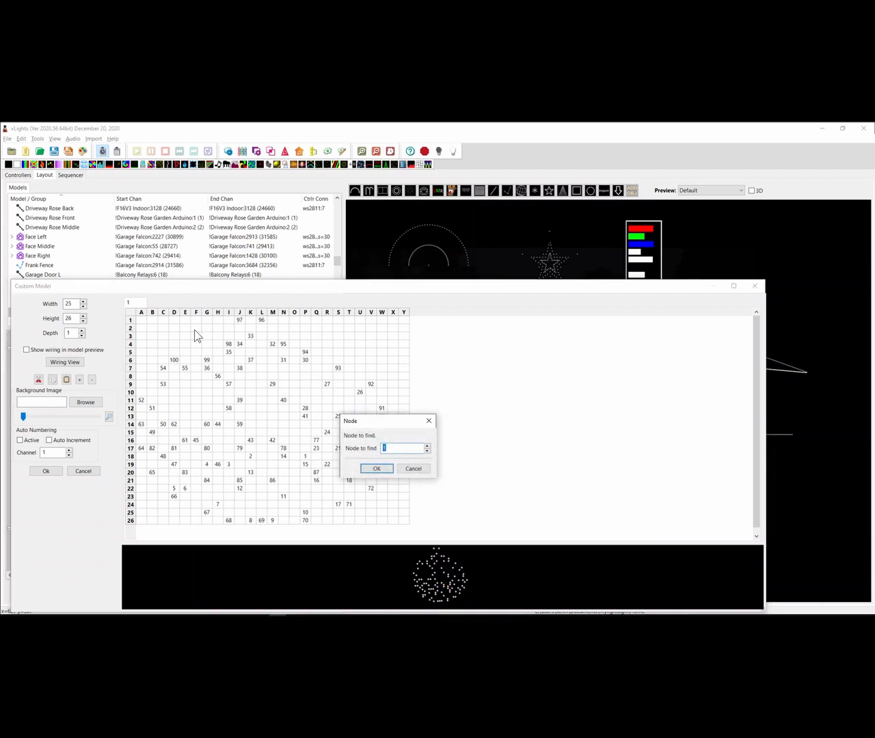
{"action": "type", "text": "33"}
{"action": "key", "text": "Return"}
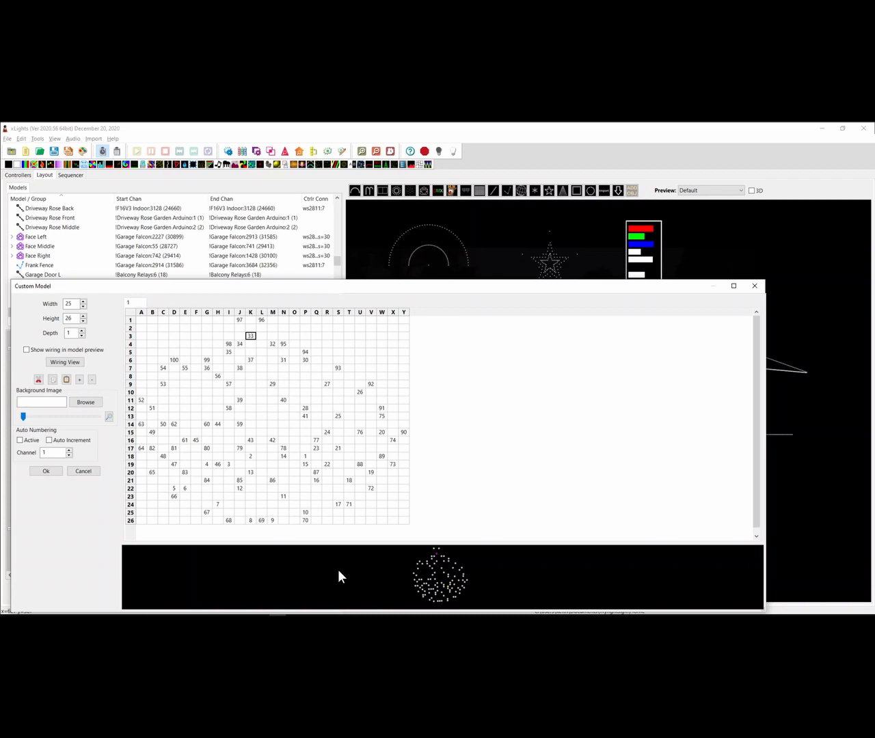
{"action": "key", "text": "ctrl+f"}
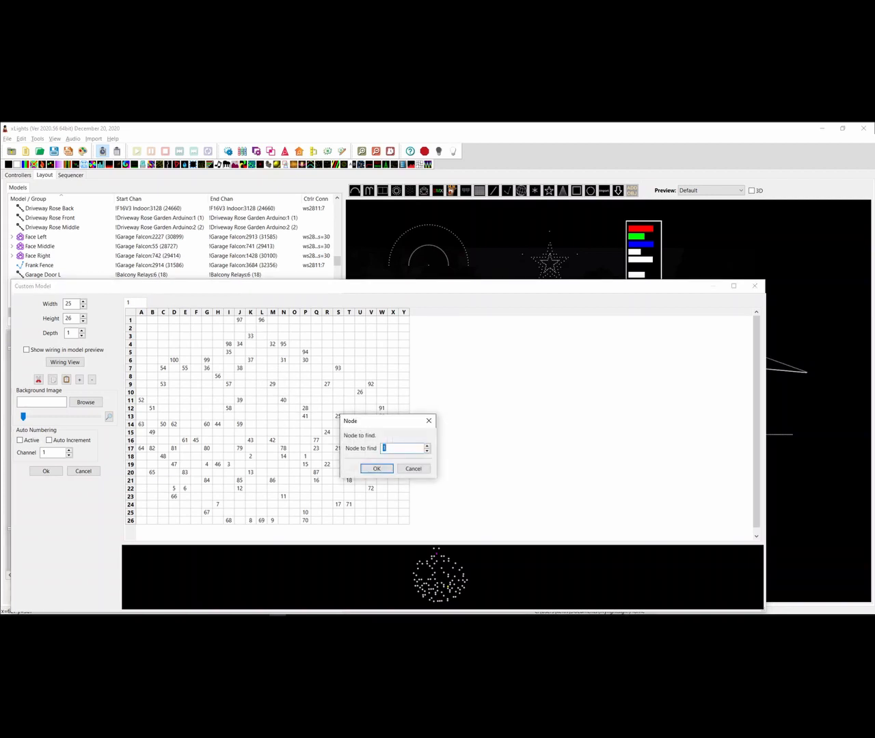
{"action": "key", "text": "Return"}
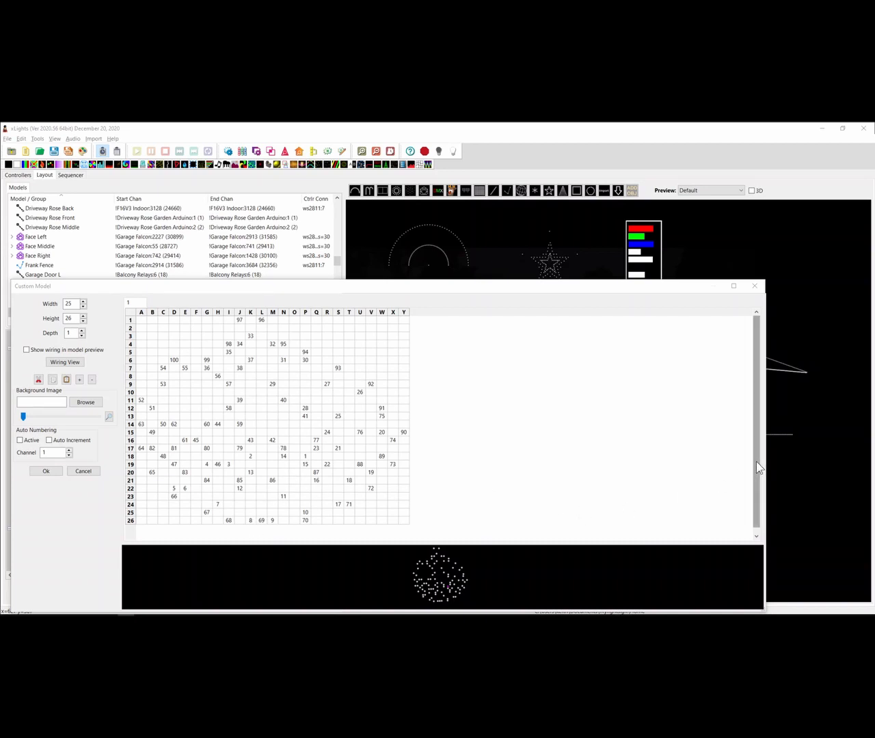
Narrow the Custom Model window, enlarge its preview area and look over the remaining grid columns
{"action": "left_click_drag", "start_coordinate": [771, 458], "coordinate": [313, 472]}
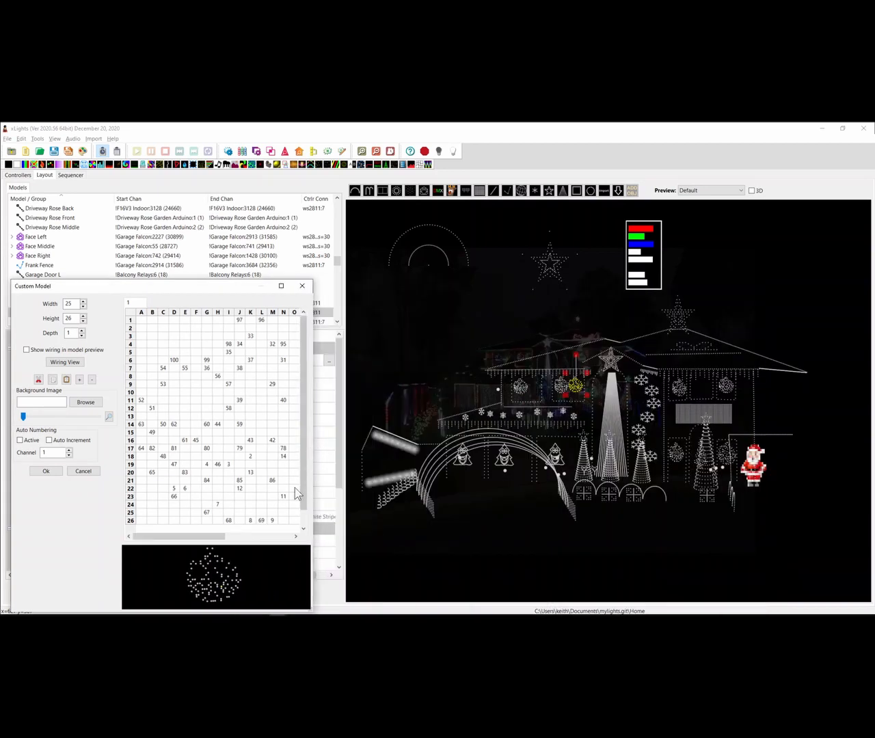
{"action": "left_click_drag", "start_coordinate": [259, 543], "coordinate": [244, 493]}
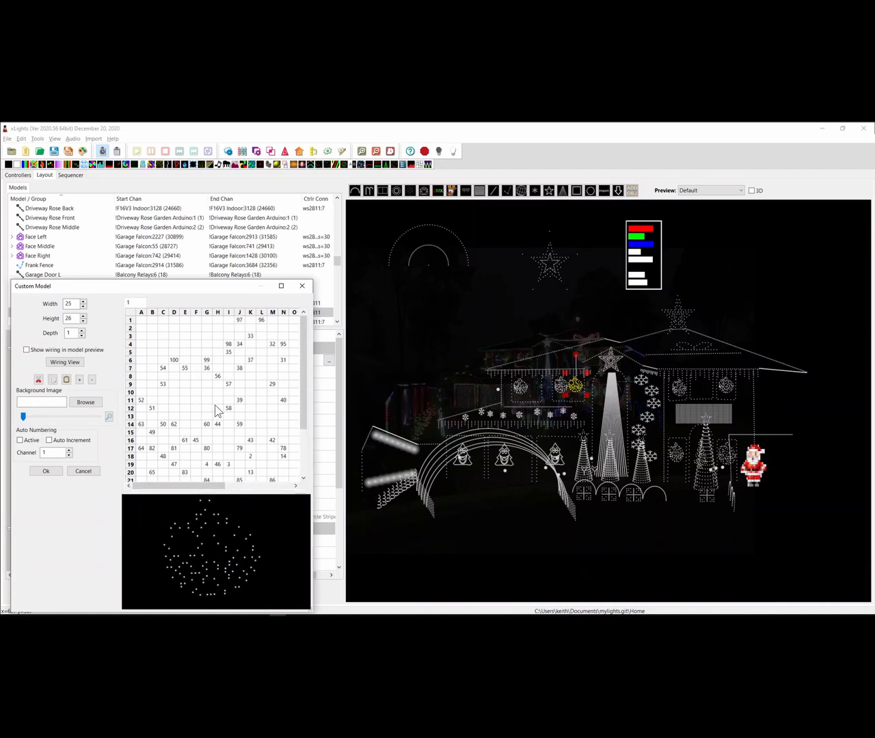
{"action": "scroll", "coordinate": [216, 410], "scroll_direction": "down", "scroll_amount": 3}
{"action": "scroll", "coordinate": [216, 410], "scroll_direction": "up", "scroll_amount": 3}
{"action": "scroll", "coordinate": [216, 410], "scroll_direction": "right", "scroll_amount": 3}
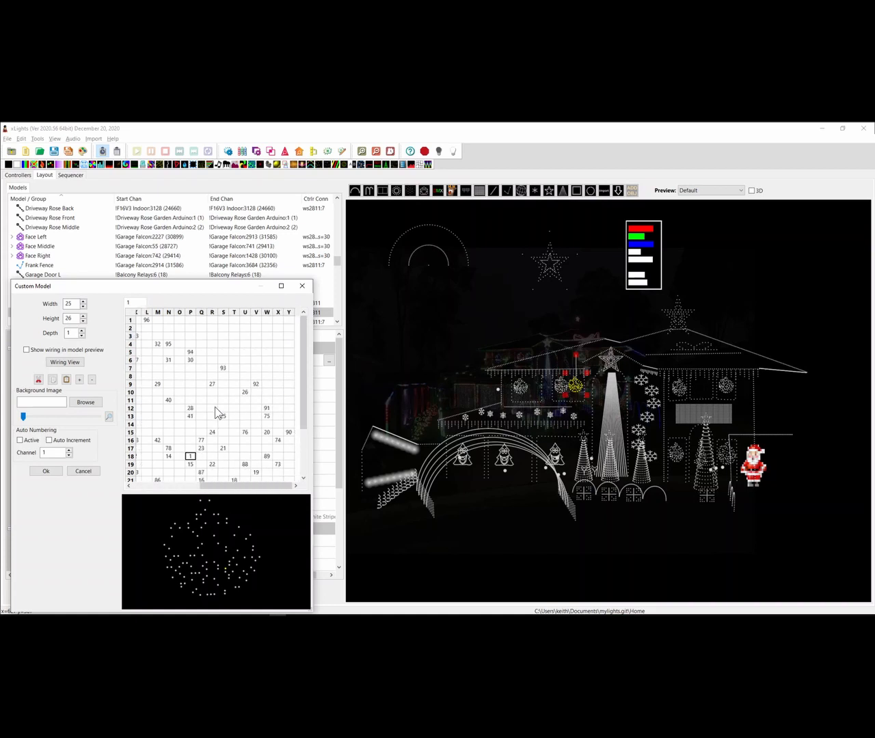
Look over the remaining cells of the custom model grid and close the Custom Model window
{"action": "scroll", "coordinate": [216, 410], "scroll_direction": "right", "scroll_amount": 5}
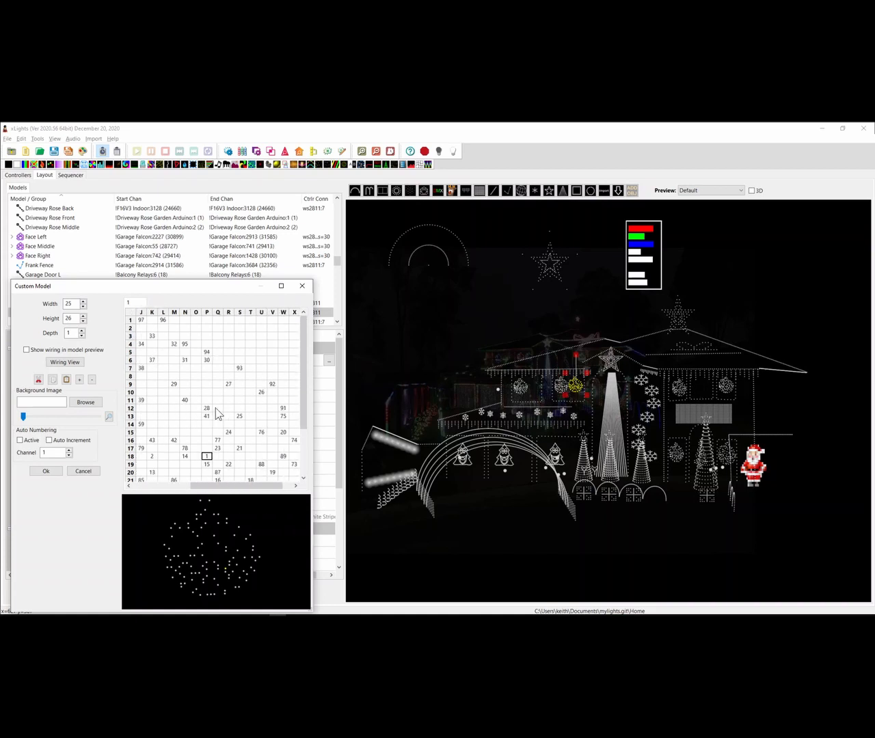
{"action": "scroll", "coordinate": [216, 412], "scroll_direction": "down", "scroll_amount": 3}
{"action": "scroll", "coordinate": [215, 431], "scroll_direction": "up", "scroll_amount": 3}
{"action": "key", "text": "alt+Tab"}
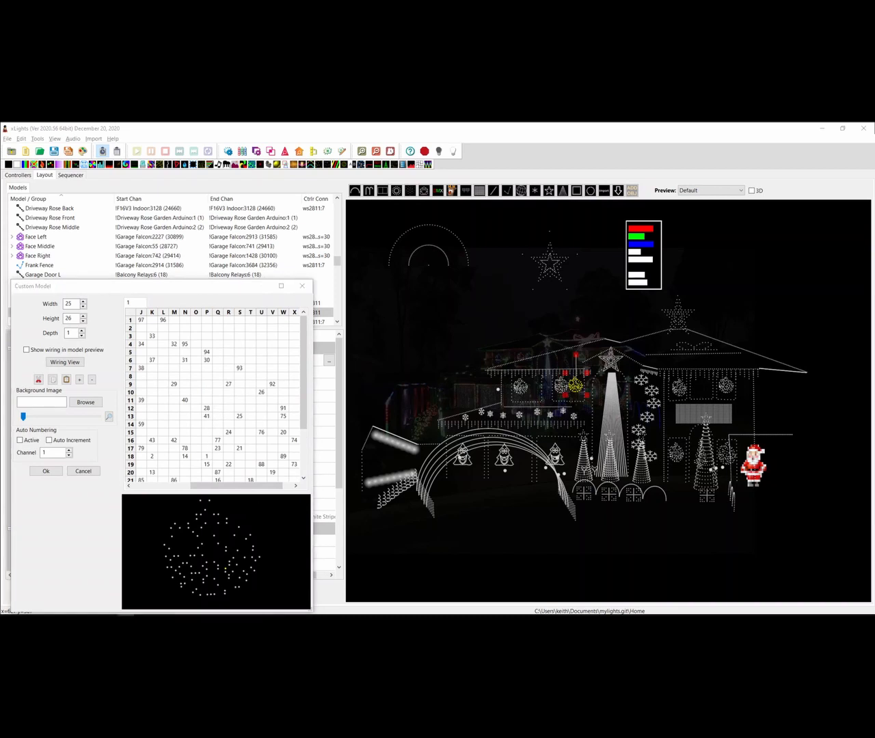
{"action": "left_click", "coordinate": [302, 285]}
Add a Pictures effect to the 4 Trees row at about 6 seconds in the sequencer and view its scaling options
{"action": "left_click", "coordinate": [70, 175]}
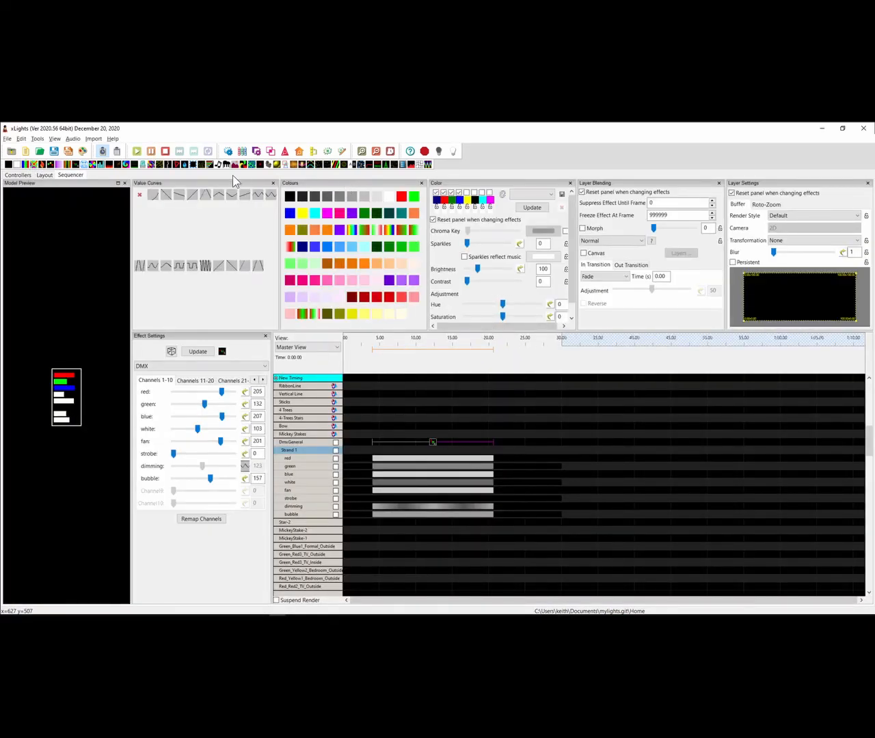
{"action": "left_click_drag", "start_coordinate": [240, 164], "coordinate": [390, 408]}
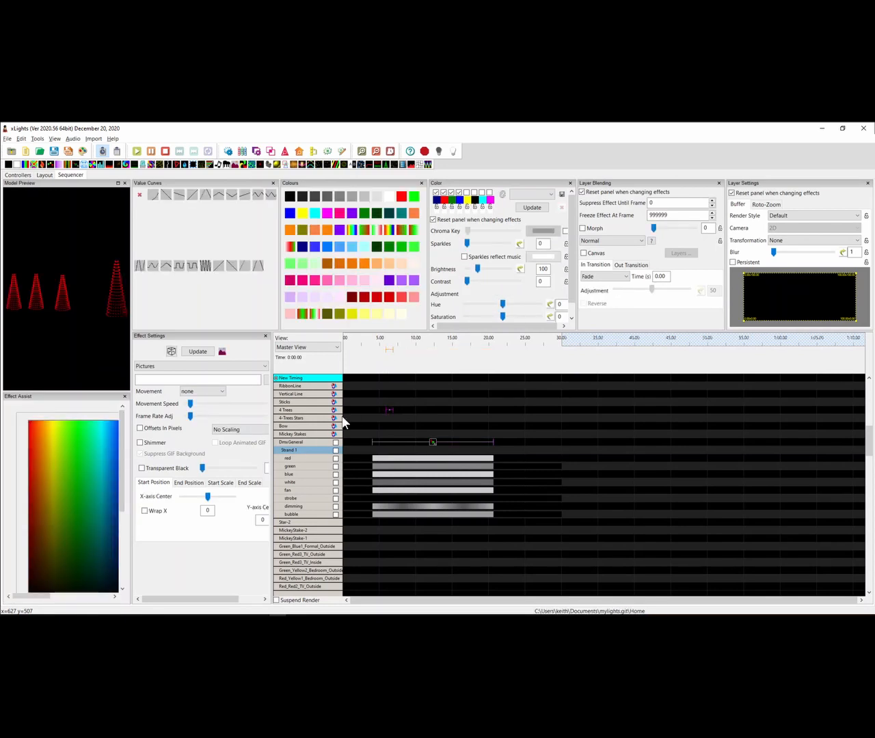
{"action": "left_click", "coordinate": [223, 430]}
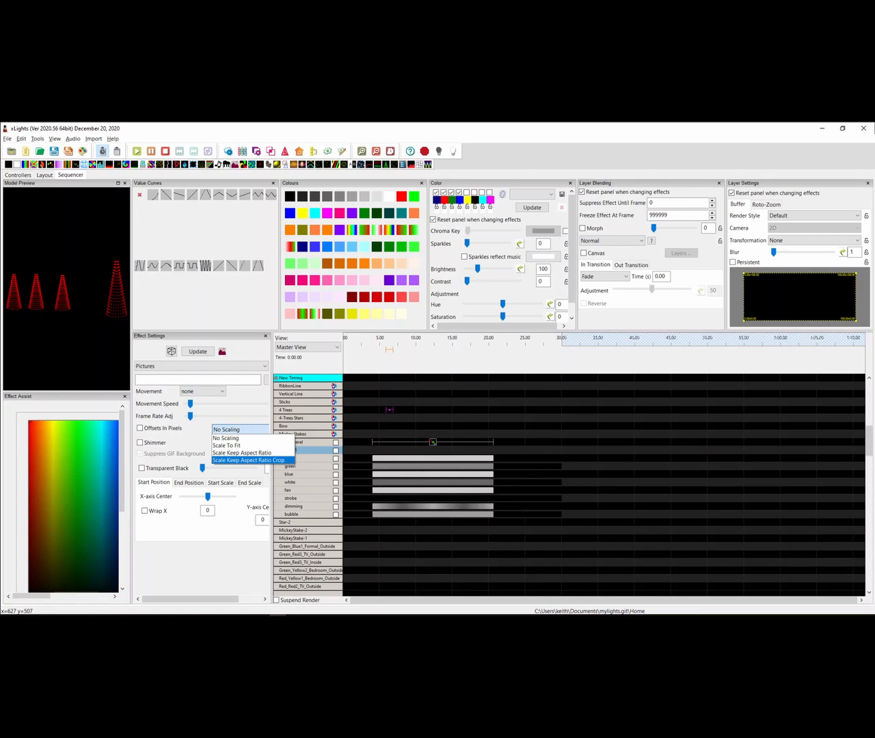
{"action": "key", "text": "alt+Tab"}
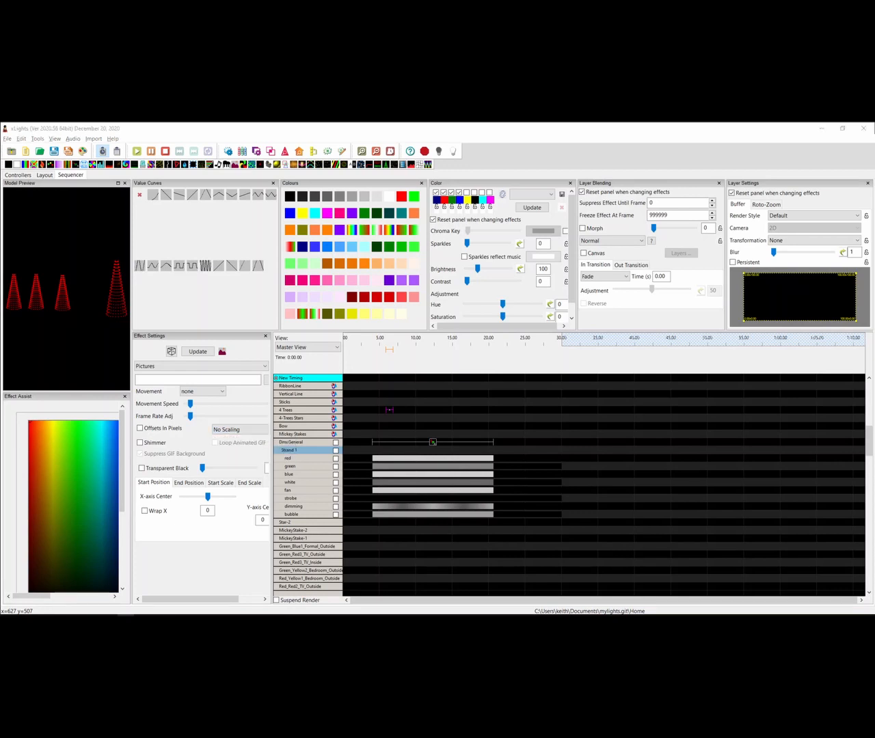
Export the controller connections to Controller_Connections.csv on the Desktop
{"action": "left_click", "coordinate": [38, 139]}
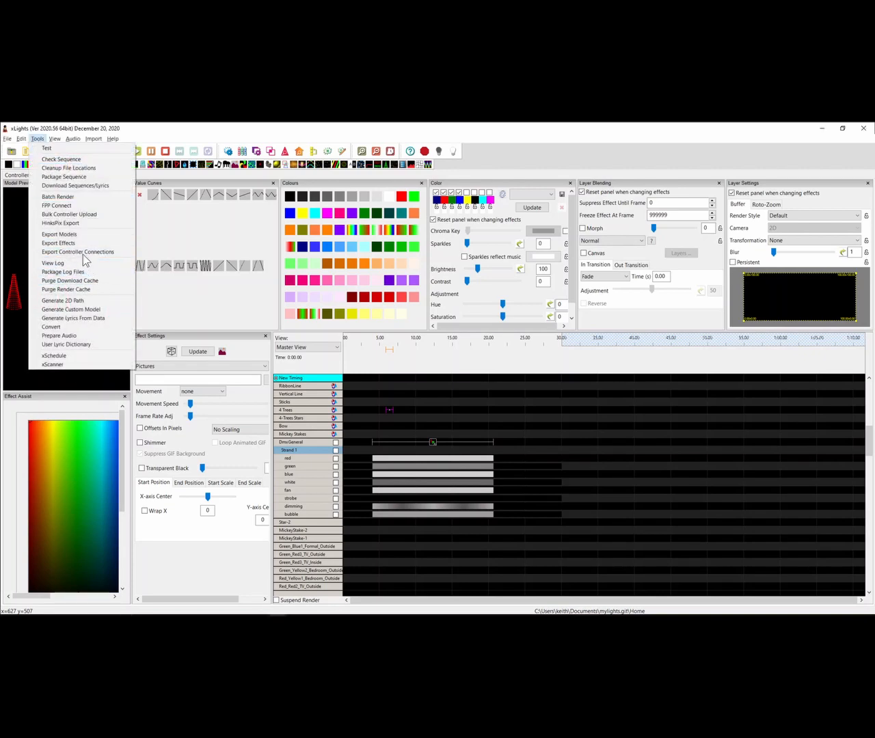
{"action": "left_click", "coordinate": [51, 253]}
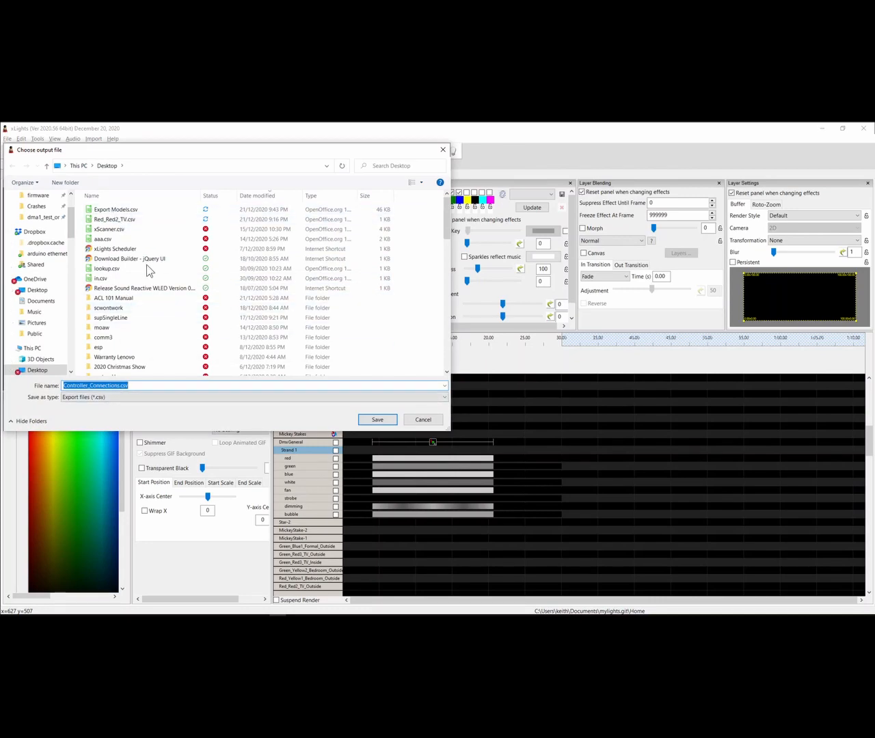
{"action": "left_click", "coordinate": [377, 419]}
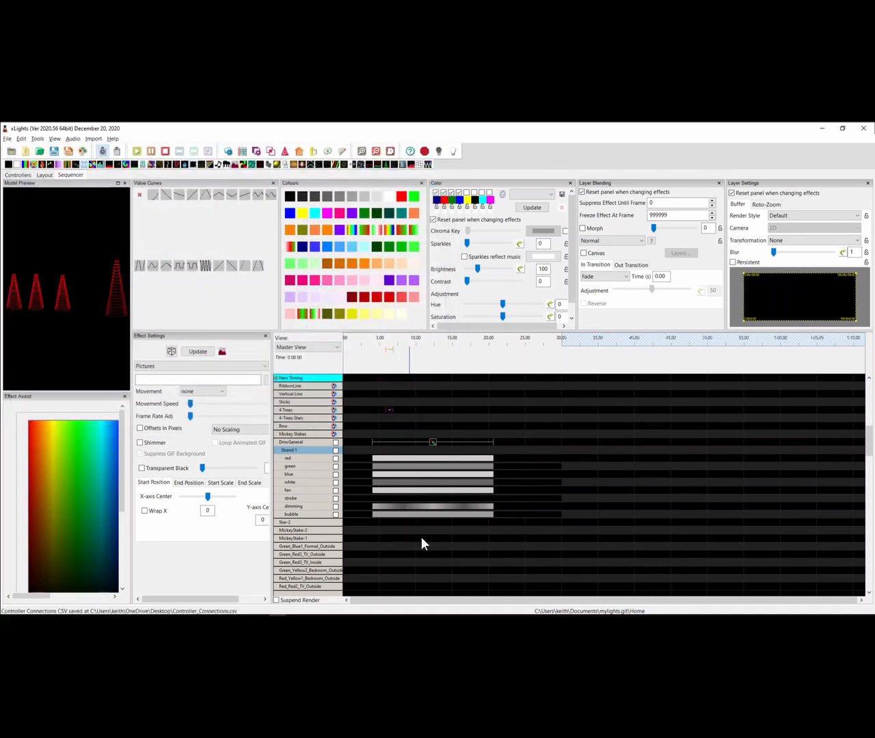
Examine the exported Controller_Connections.csv in LibreOffice Calc for the models assigned to each controller's pixel and serial ports
{"action": "scroll", "coordinate": [96, 365], "scroll_direction": "down", "scroll_amount": 4}
{"action": "scroll", "coordinate": [96, 365], "scroll_direction": "up", "scroll_amount": 4}
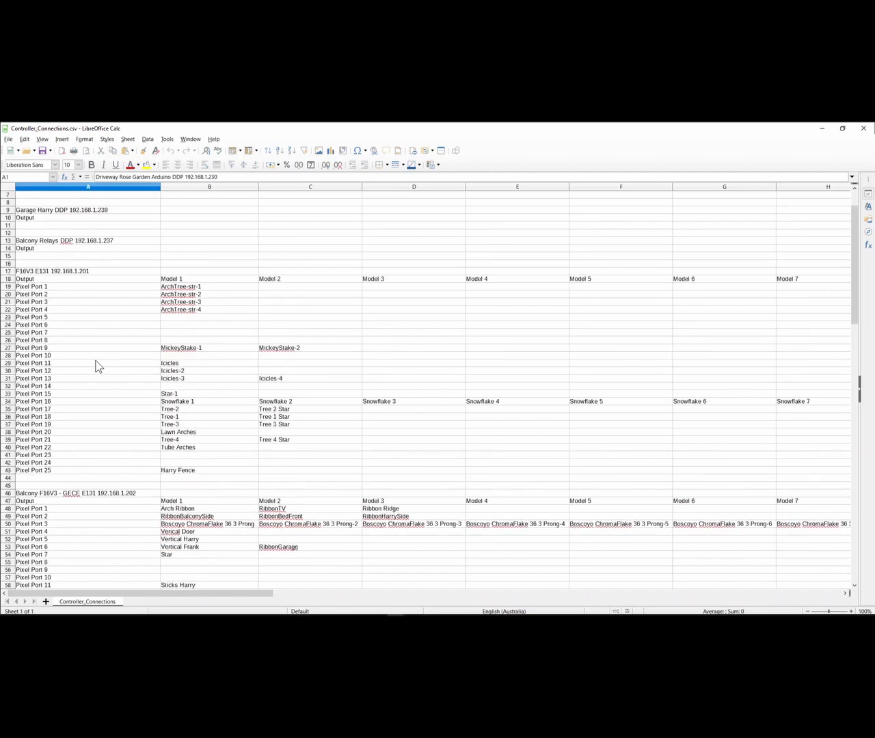
{"action": "scroll", "coordinate": [58, 415], "scroll_direction": "down", "scroll_amount": 3}
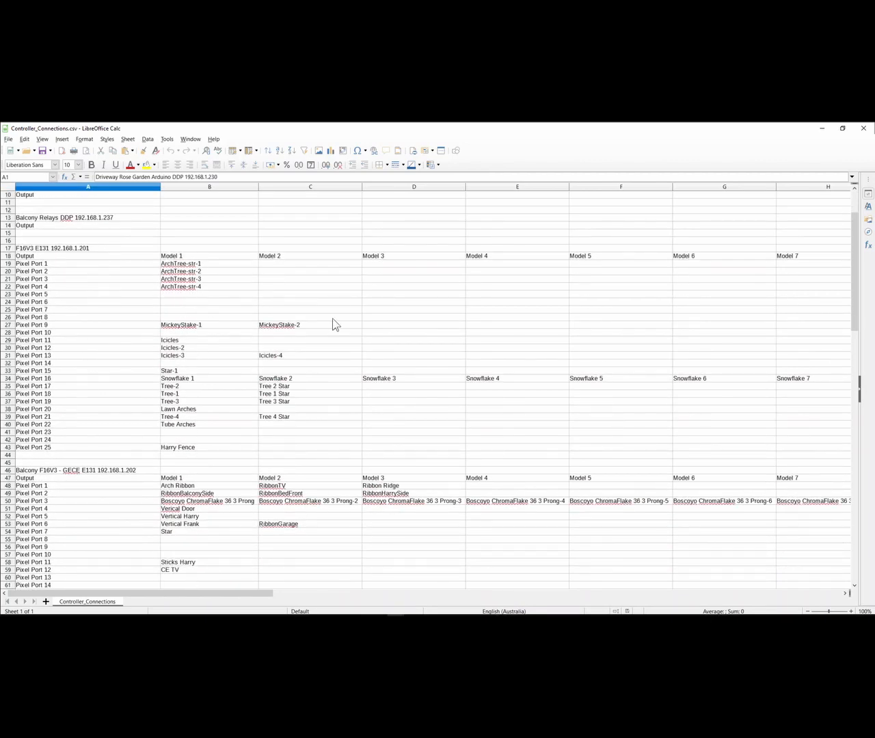
{"action": "scroll", "coordinate": [106, 386], "scroll_direction": "down", "scroll_amount": 16}
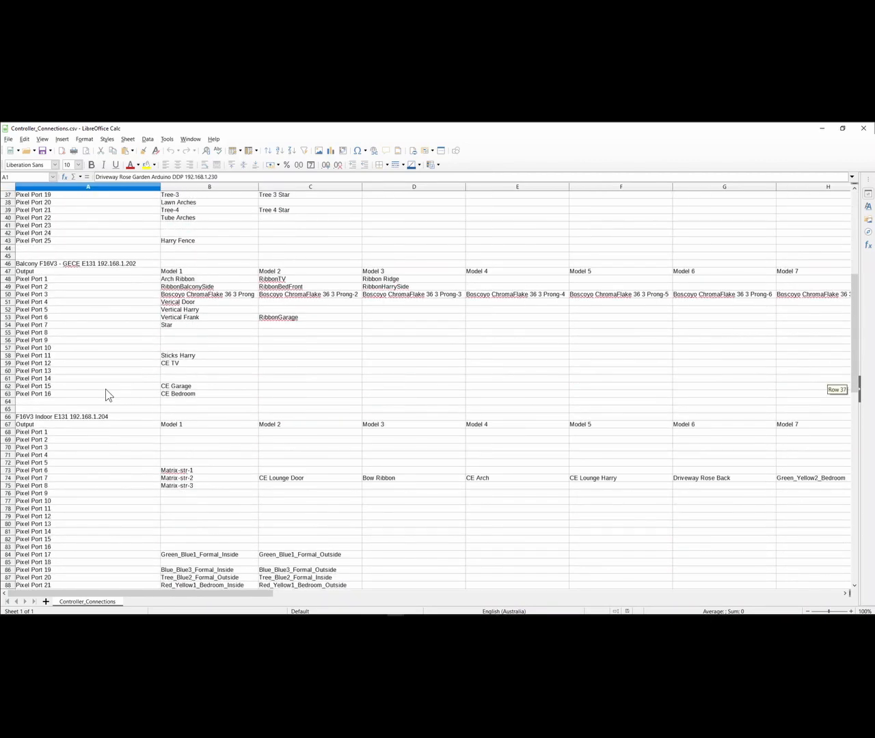
{"action": "scroll", "coordinate": [106, 401], "scroll_direction": "down", "scroll_amount": 12}
{"action": "scroll", "coordinate": [108, 402], "scroll_direction": "up", "scroll_amount": 10}
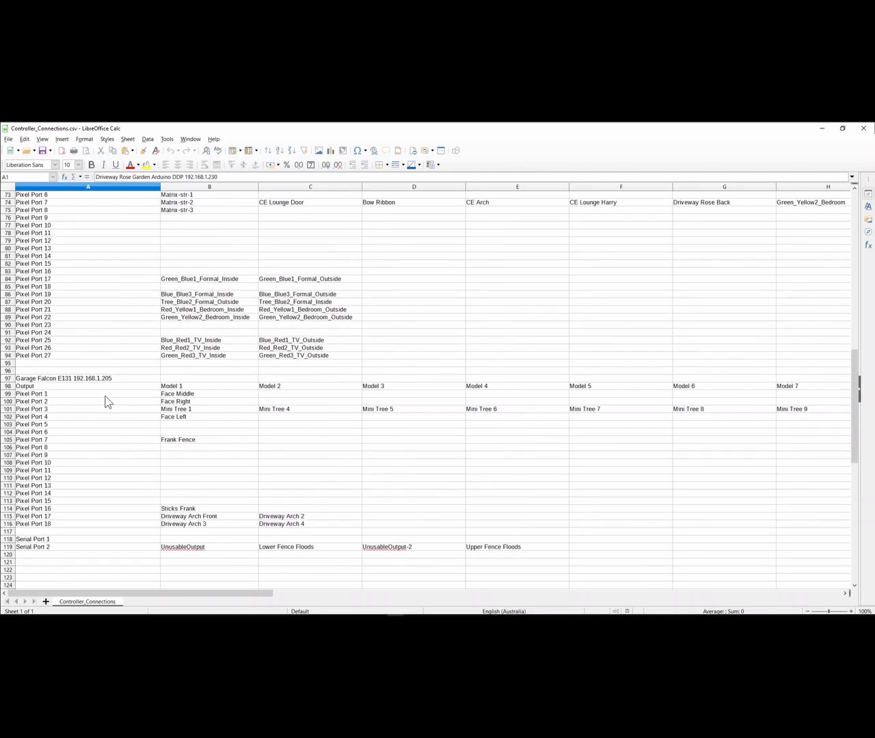
{"action": "scroll", "coordinate": [114, 361], "scroll_direction": "up", "scroll_amount": 15}
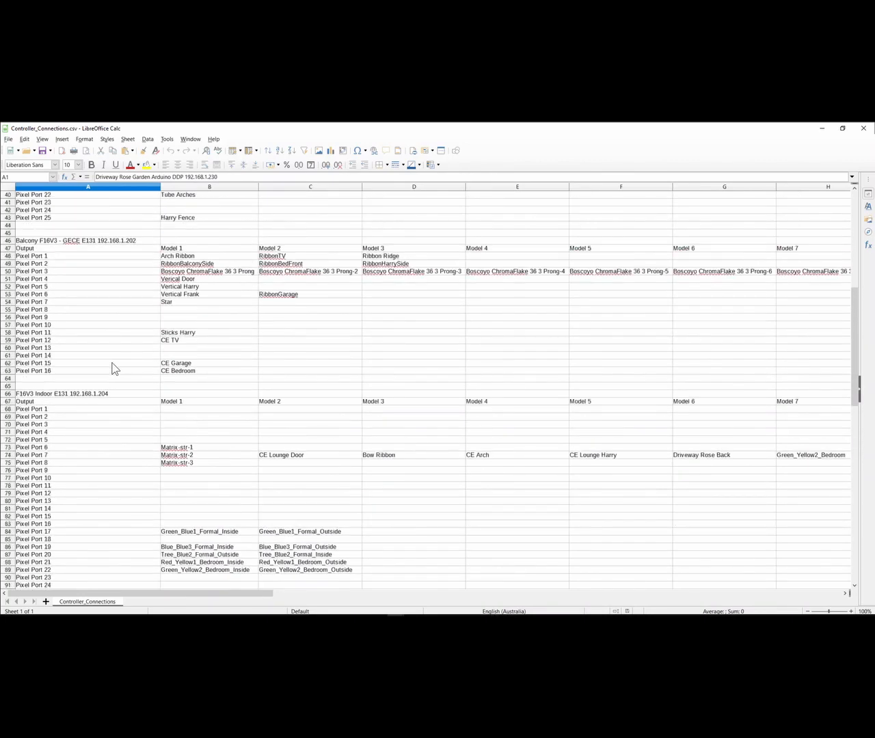
{"action": "scroll", "coordinate": [78, 320], "scroll_direction": "up", "scroll_amount": 6}
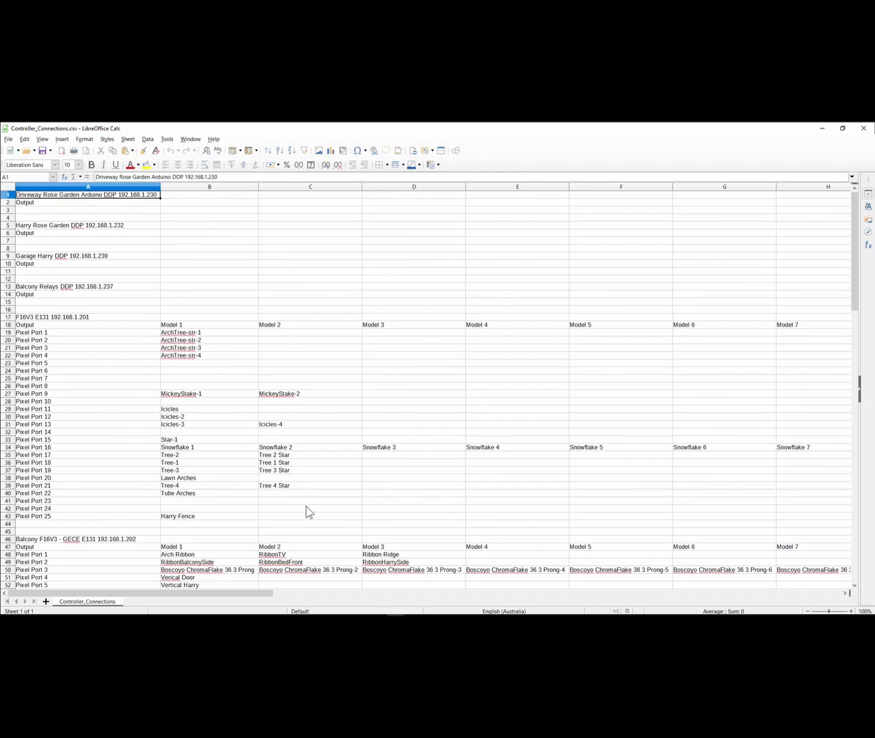
{"action": "scroll", "coordinate": [286, 509], "scroll_direction": "down", "scroll_amount": 18}
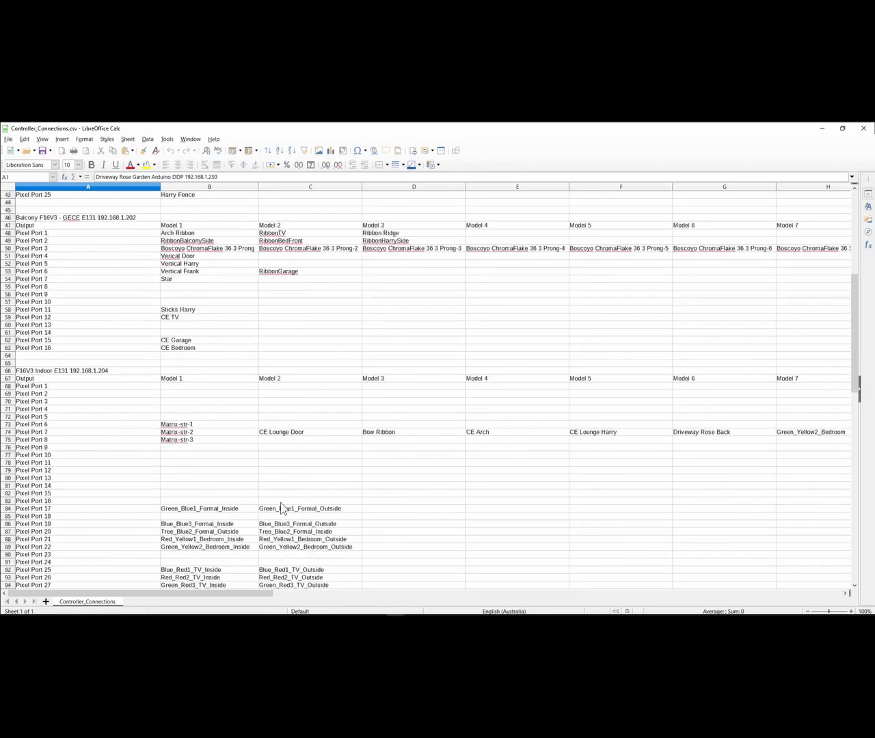
{"action": "scroll", "coordinate": [277, 513], "scroll_direction": "down", "scroll_amount": 5}
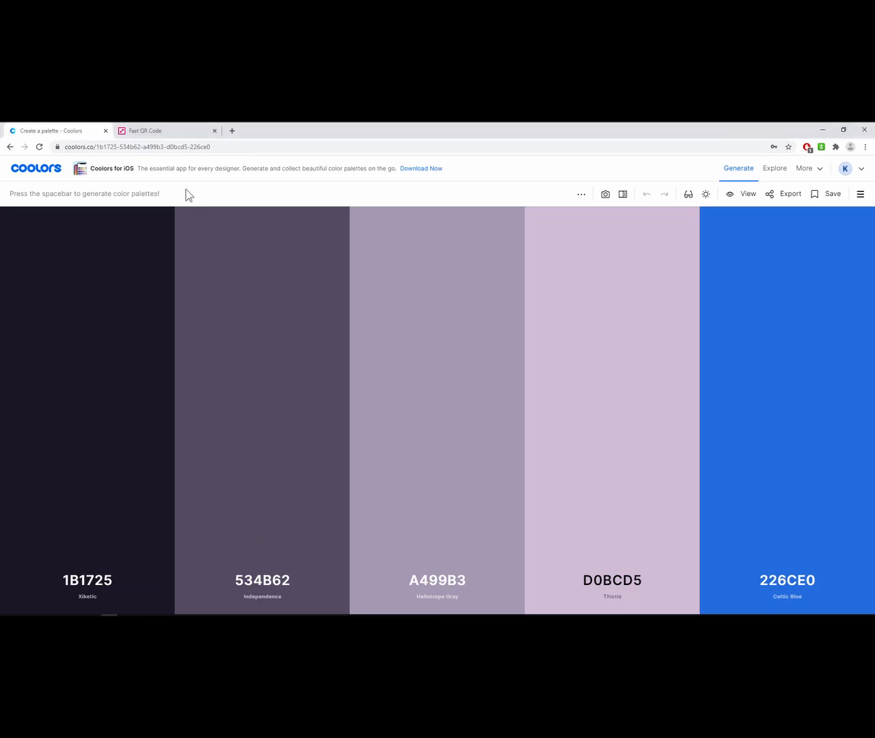
Generate random color palettes in Coolors until the palette A54657, 582630, F7EE7F, F1A66A, F26157 is chosen
{"action": "key", "text": "space"}
{"action": "key", "text": "space"}
{"action": "key", "text": "space"}
{"action": "key", "text": "space"}
{"action": "key", "text": "space"}
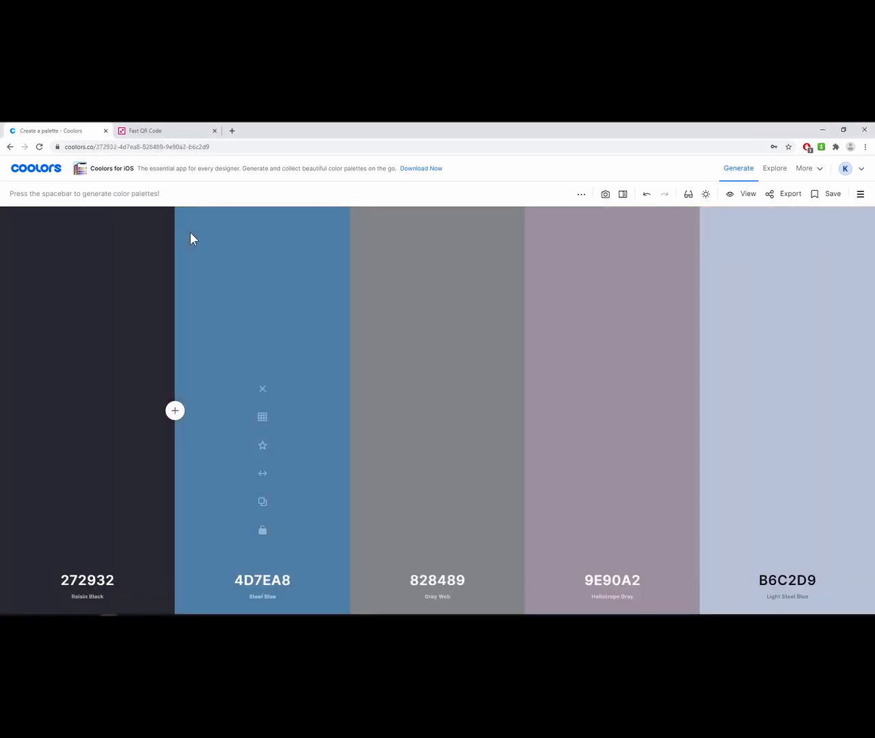
{"action": "key", "text": "space"}
{"action": "key", "text": "space"}
{"action": "key", "text": "space"}
{"action": "key", "text": "space"}
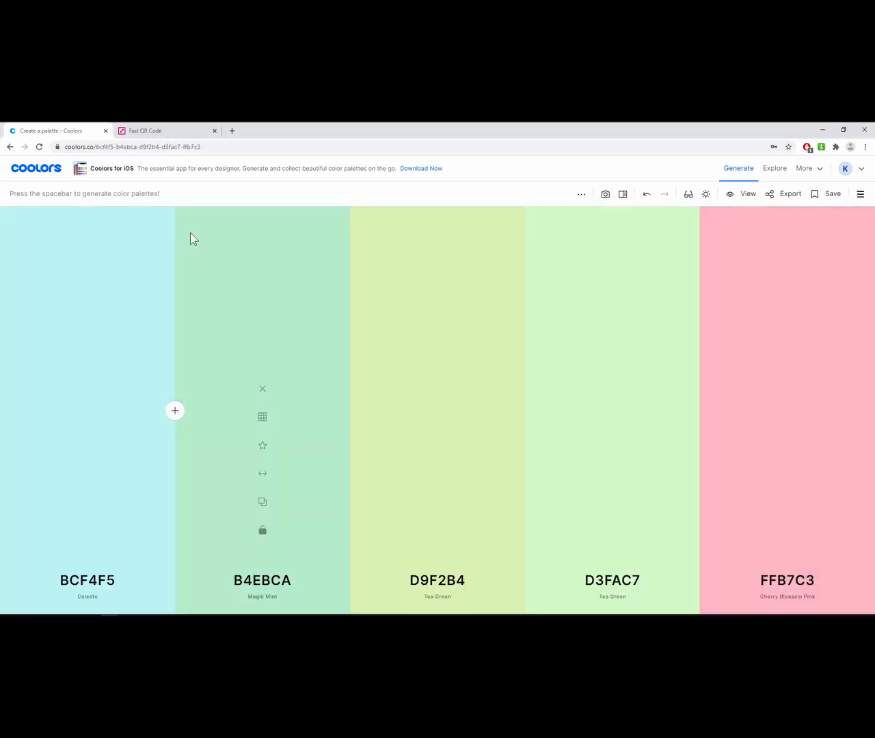
{"action": "key", "text": "space"}
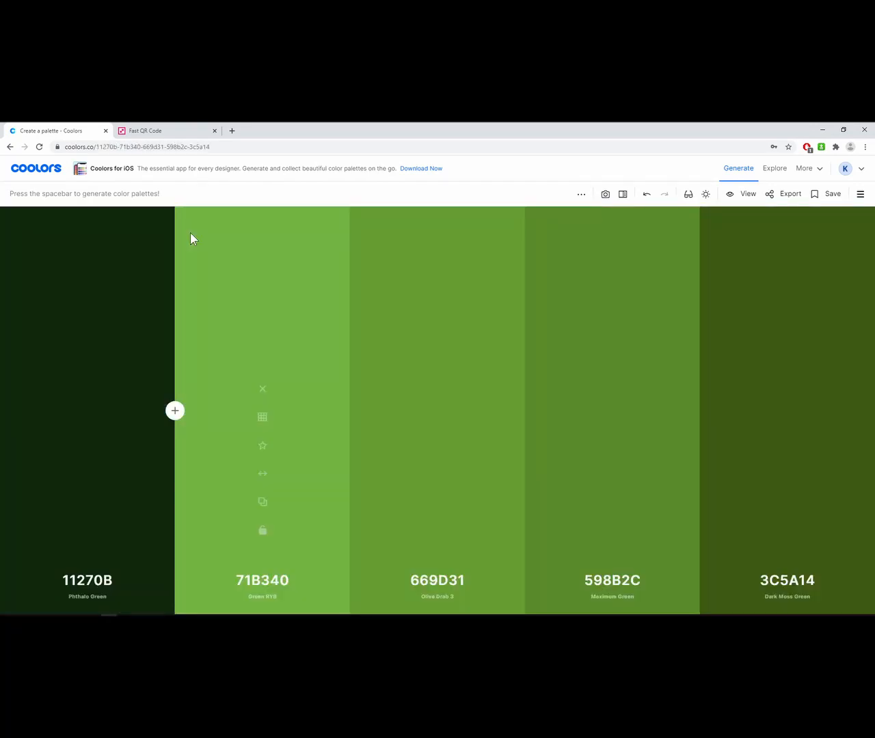
{"action": "key", "text": "space"}
{"action": "key", "text": "space"}
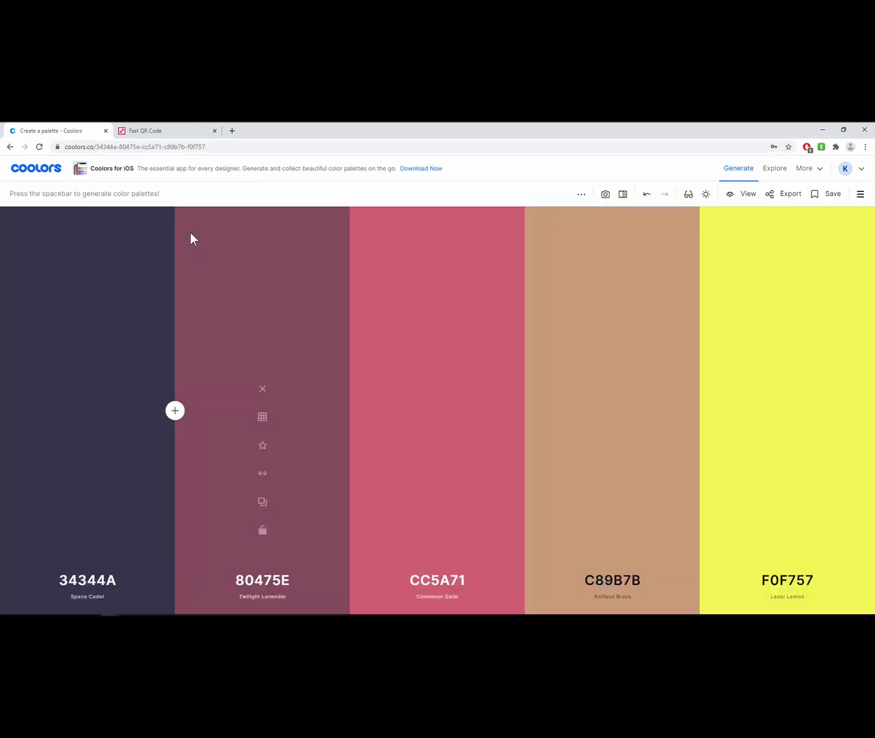
{"action": "key", "text": "space"}
{"action": "key", "text": "space"}
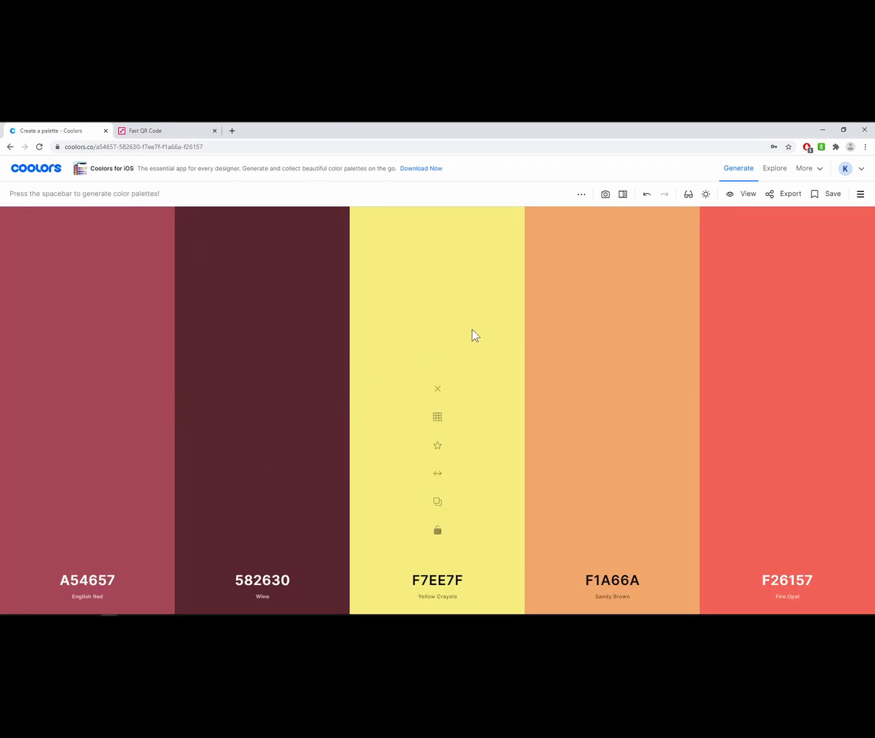
Export the current palette as an SVG file and show the downloaded palette (1).svg in its folder
{"action": "left_click", "coordinate": [790, 195]}
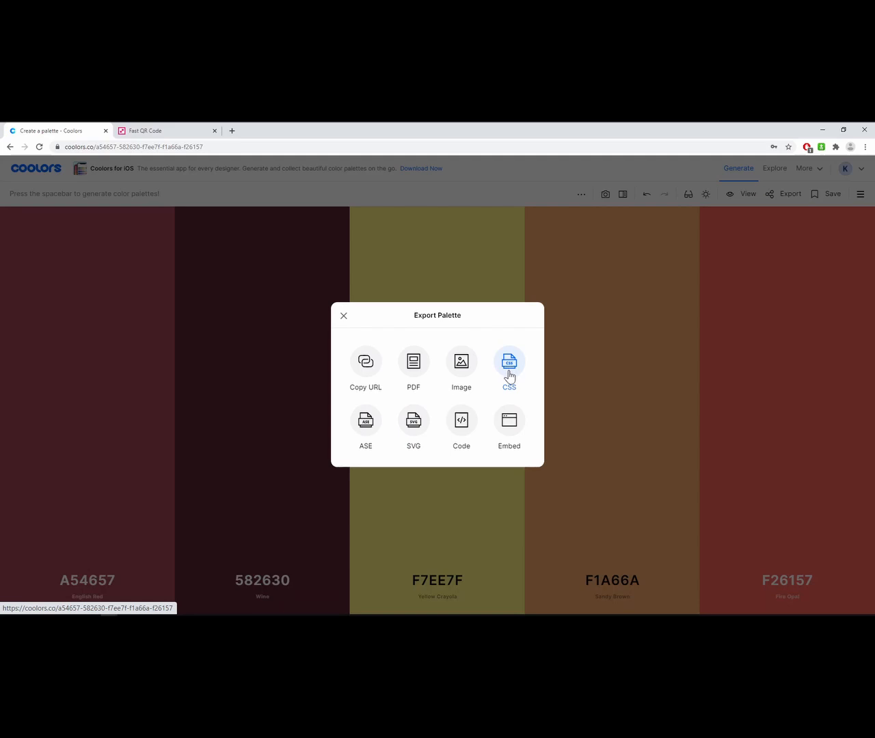
{"action": "left_click", "coordinate": [410, 424]}
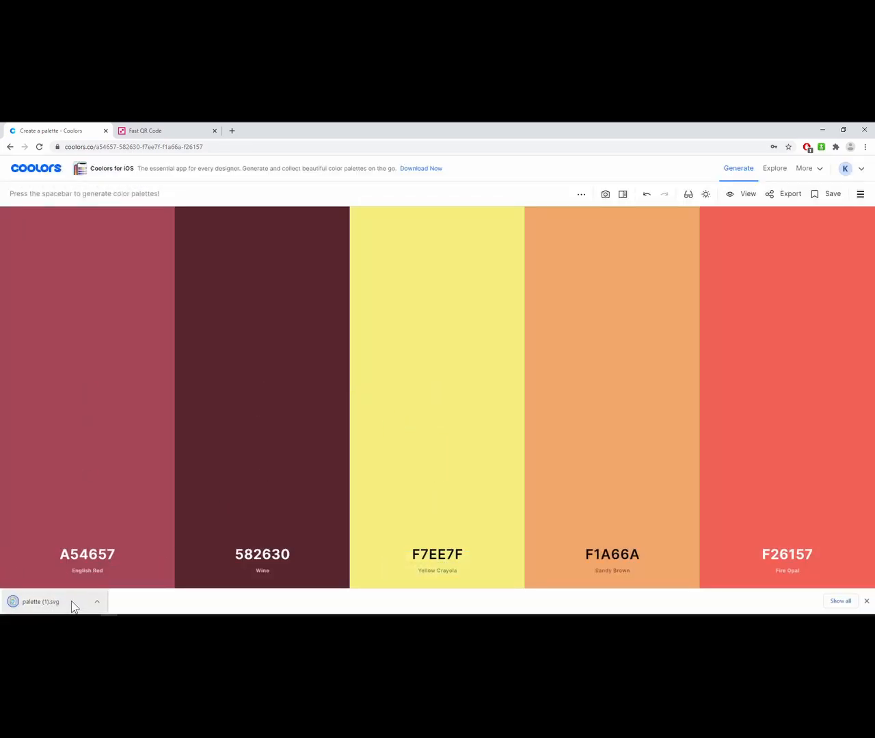
{"action": "left_click", "coordinate": [97, 601]}
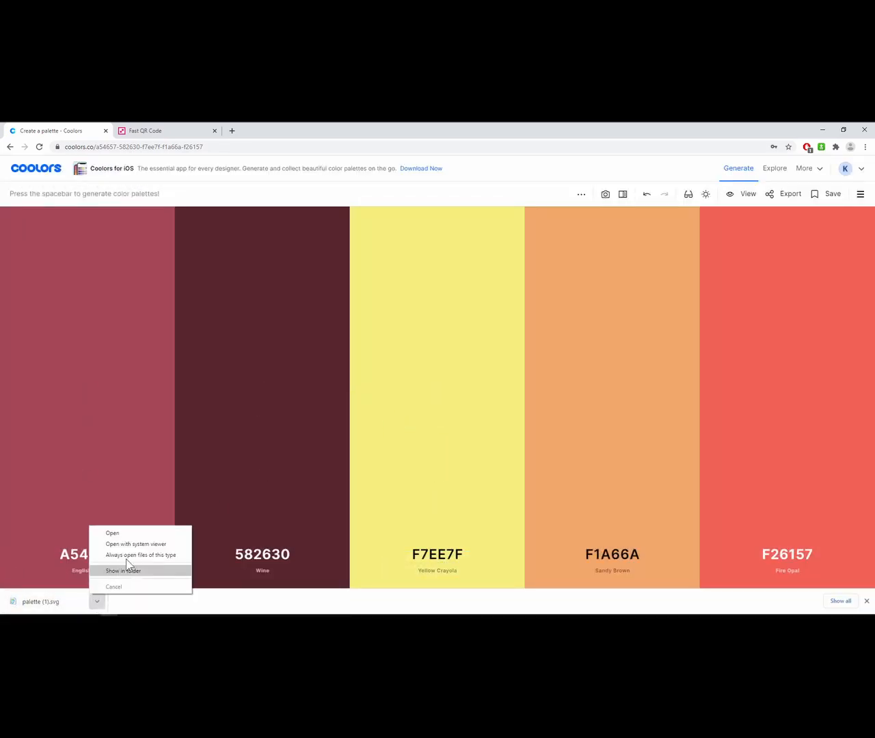
{"action": "left_click", "coordinate": [127, 569]}
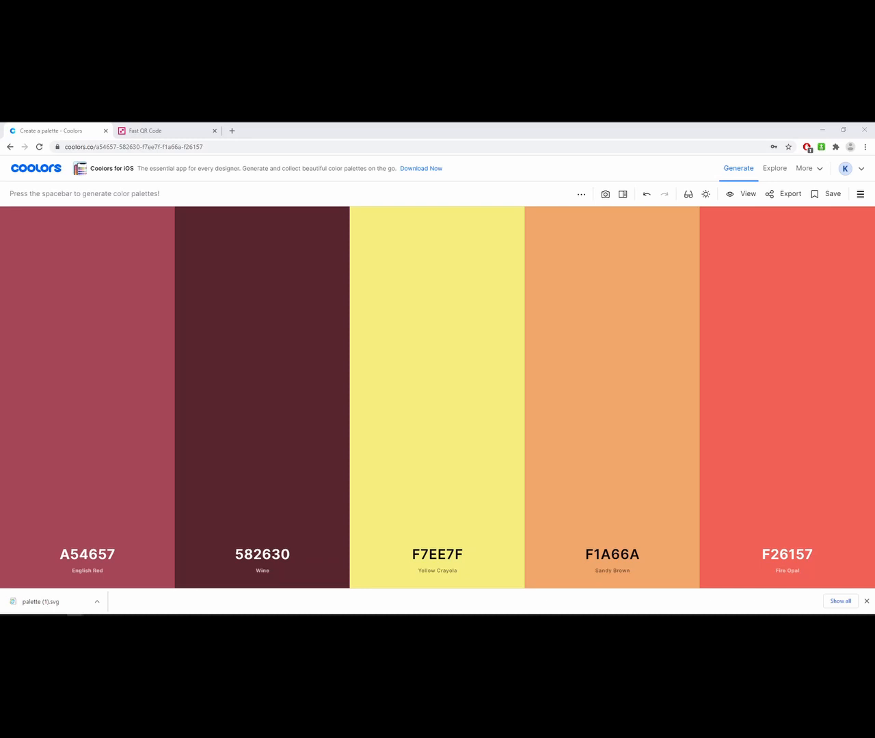
Return to xLights by minimizing the other windows and view the saved palettes available in the Color settings
{"action": "left_click", "coordinate": [822, 131]}
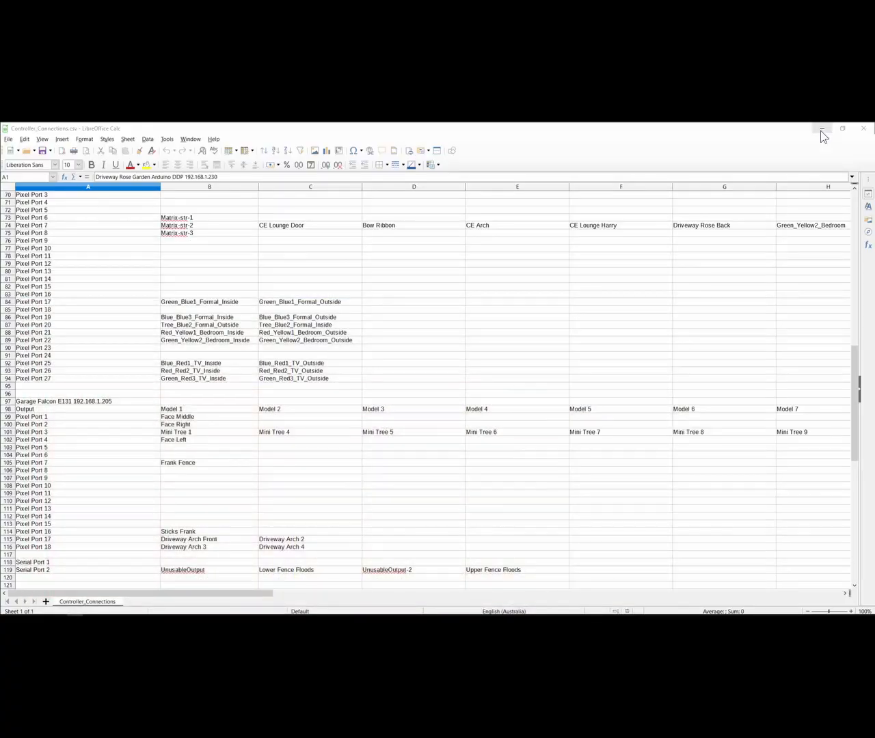
{"action": "left_click", "coordinate": [820, 130]}
{"action": "left_click", "coordinate": [821, 130]}
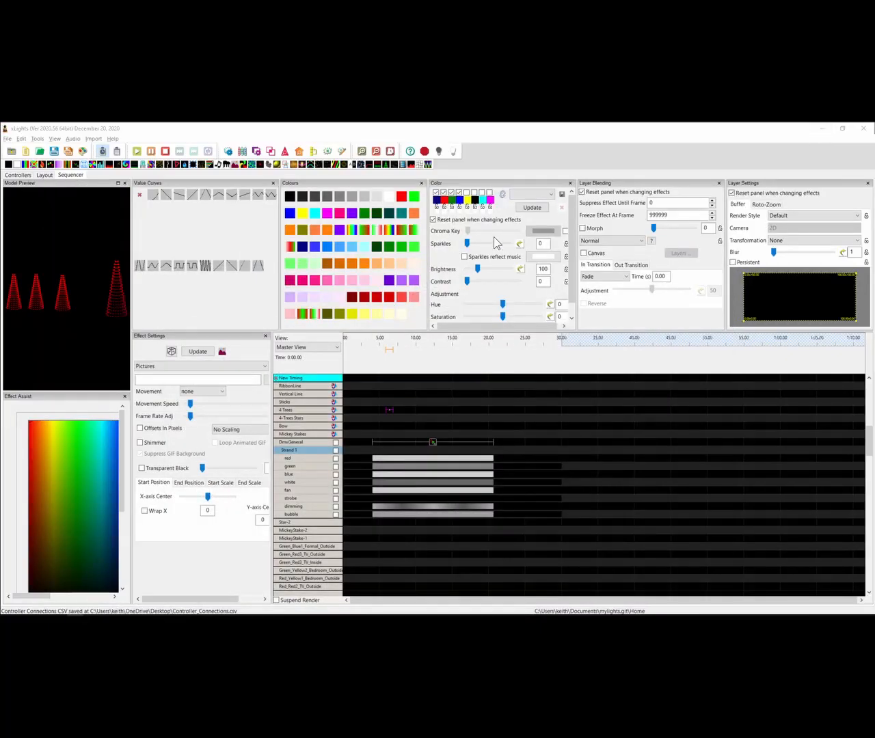
{"action": "left_click", "coordinate": [541, 196]}
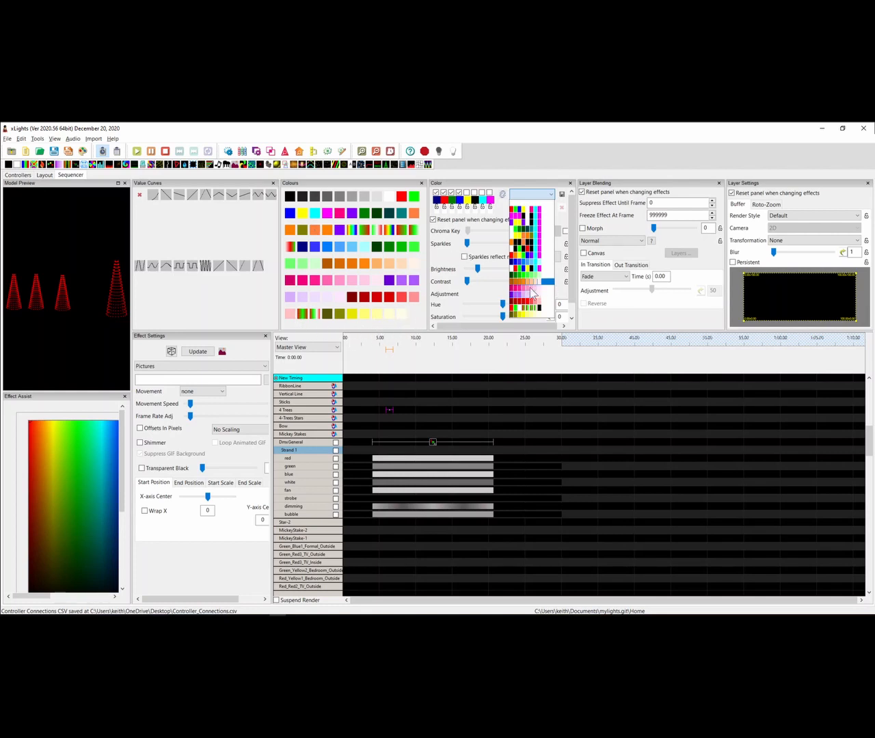
{"action": "left_click", "coordinate": [485, 310]}
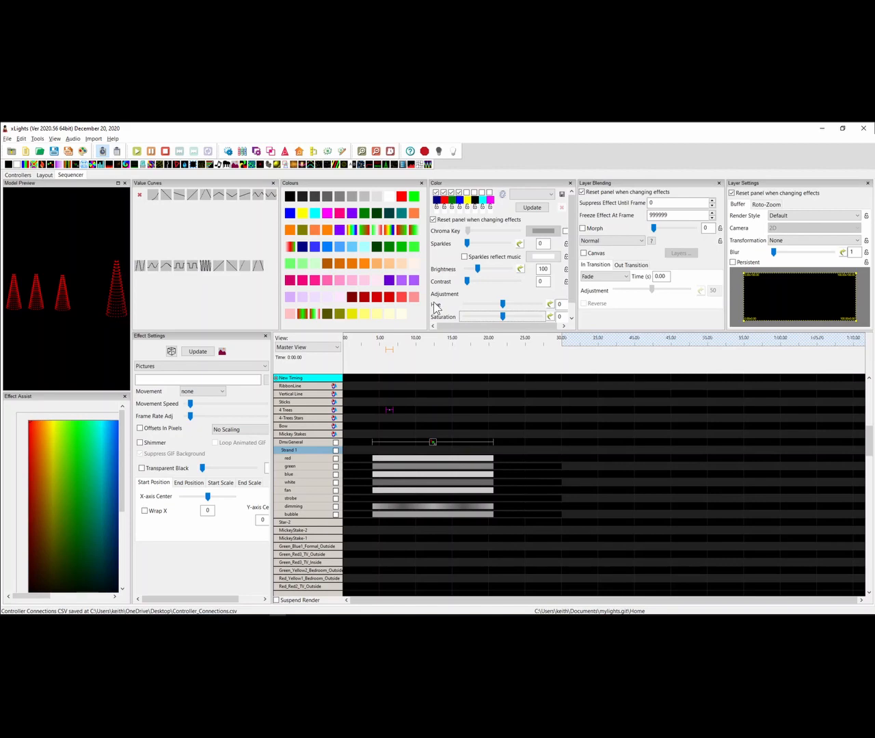
Switch back to Coolors and generate another series of random color palettes
{"action": "key", "text": "alt+Tab"}
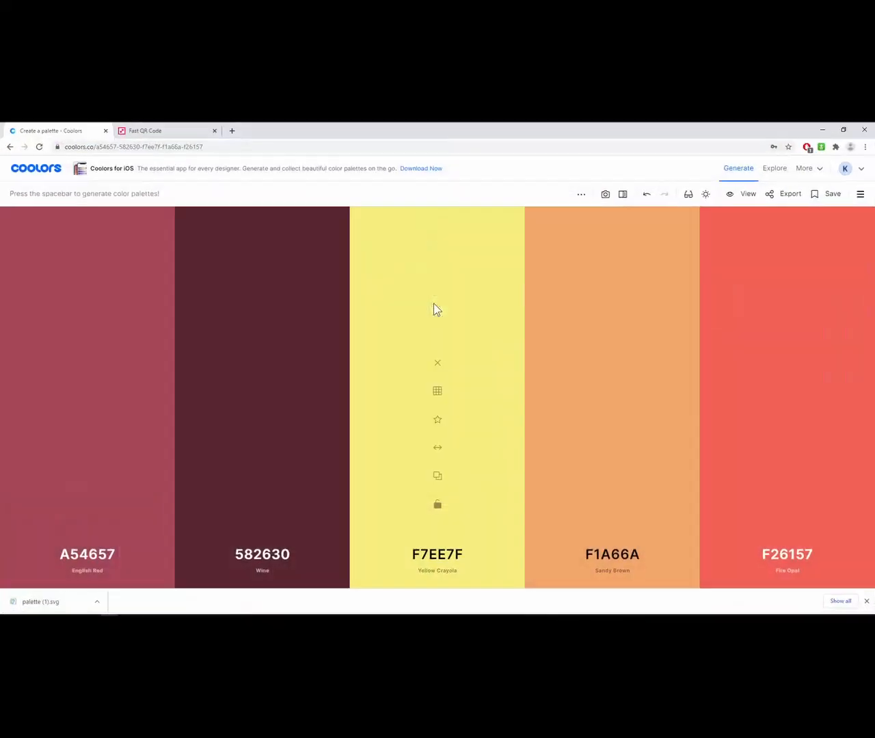
{"action": "key", "text": "space"}
{"action": "key", "text": "space"}
{"action": "key", "text": "space"}
{"action": "key", "text": "space"}
{"action": "key", "text": "space"}
{"action": "key", "text": "space"}
{"action": "key", "text": "space"}
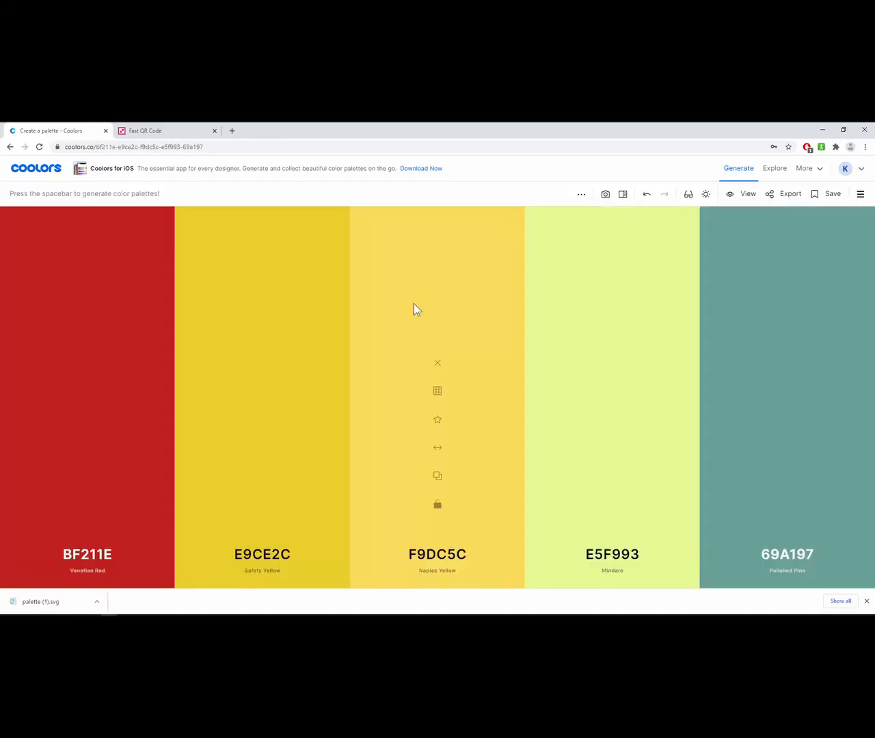
{"action": "key", "text": "space"}
{"action": "key", "text": "space"}
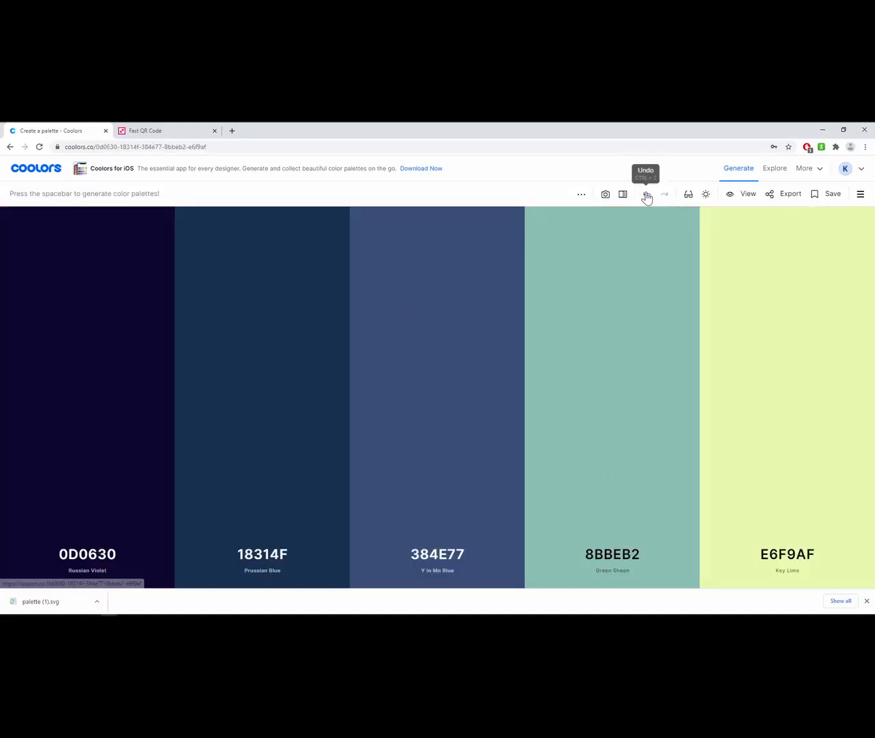
Undo the last two palette generations in Coolors and switch back to xLights
{"action": "left_click", "coordinate": [647, 194]}
{"action": "left_click", "coordinate": [647, 195]}
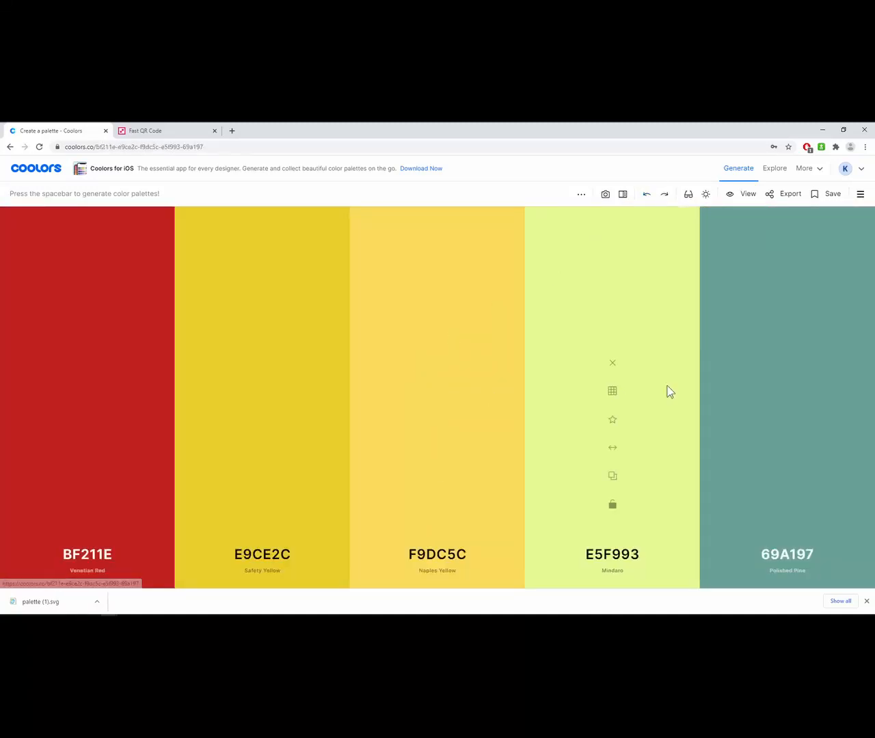
{"action": "key", "text": "alt+Tab"}
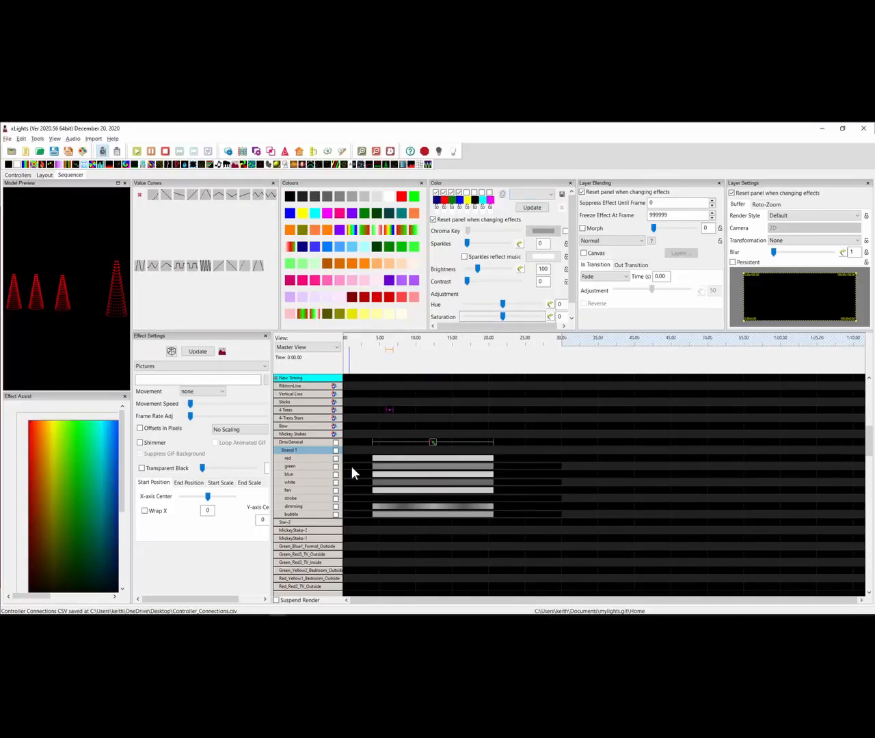
Open the value curve of the white channel in the DmxGeneral DMX effect and change its type to Custom
{"action": "left_click", "coordinate": [440, 614]}
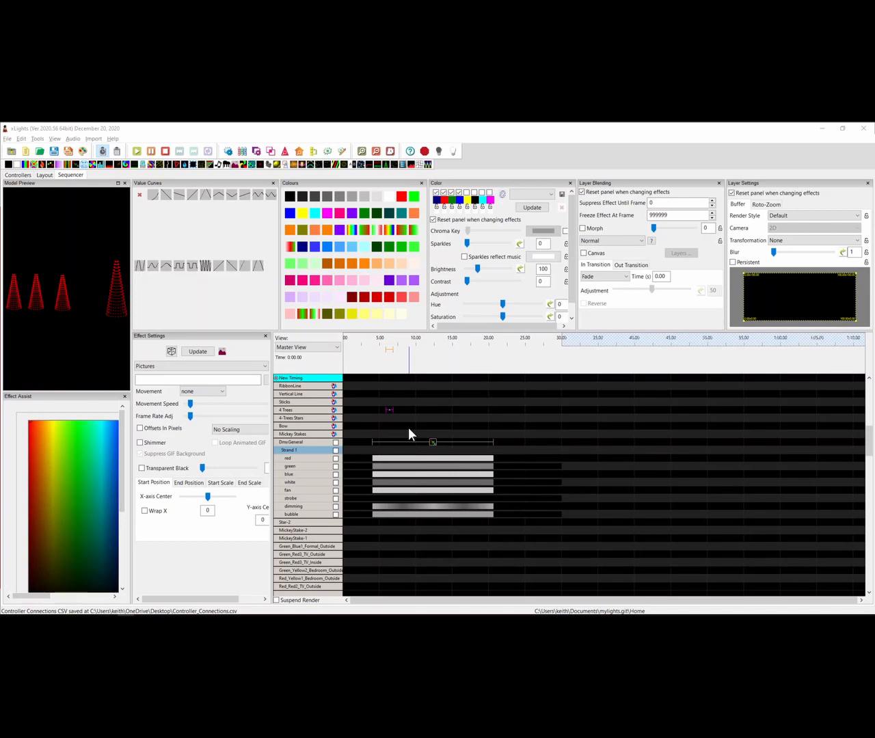
{"action": "left_click", "coordinate": [428, 443]}
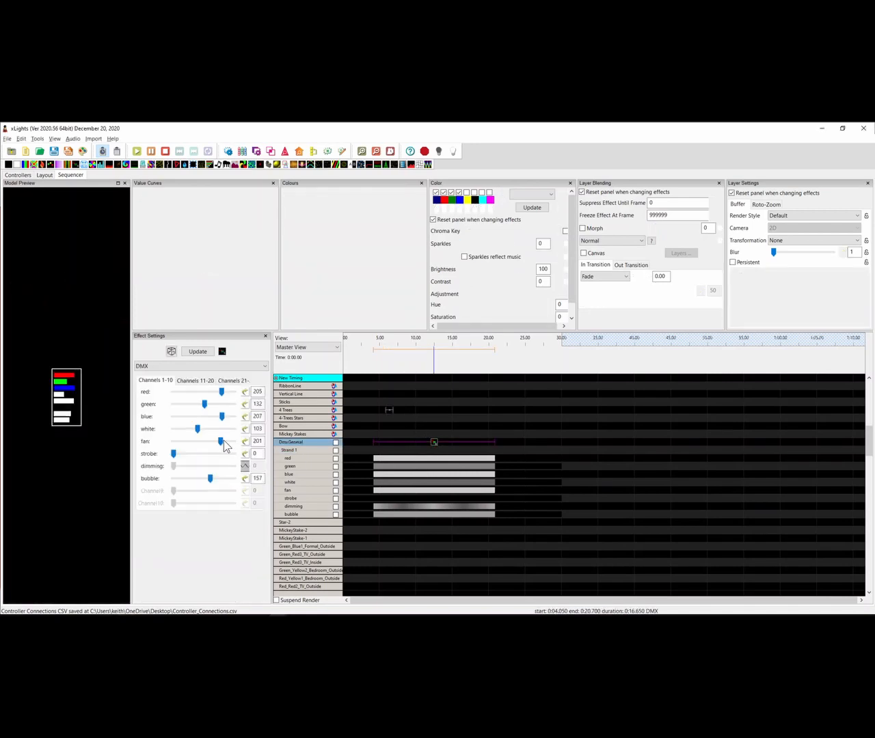
{"action": "left_click", "coordinate": [245, 429]}
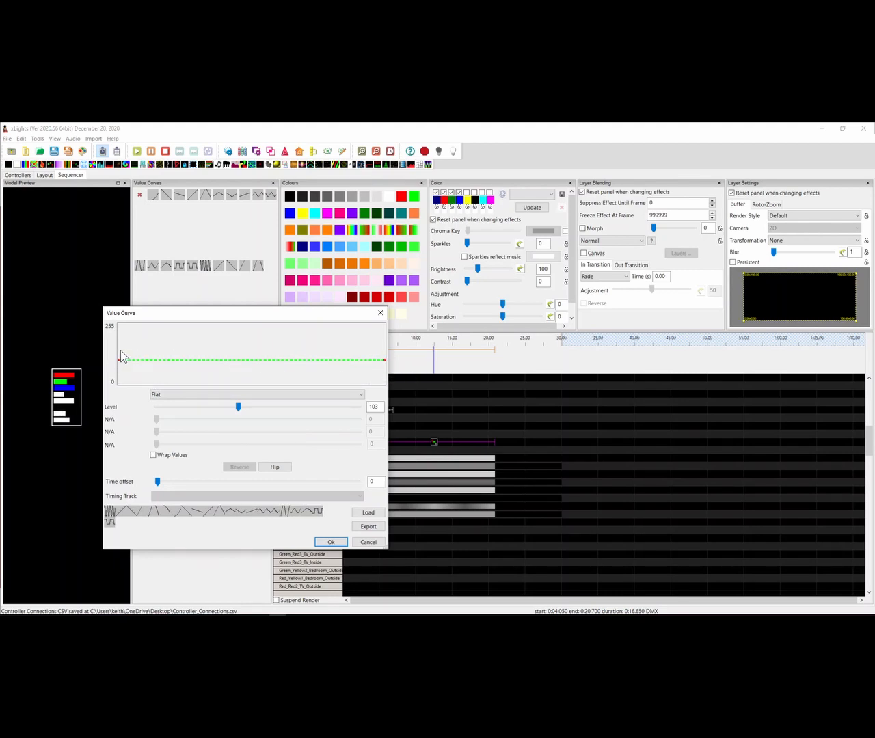
{"action": "left_click", "coordinate": [208, 397]}
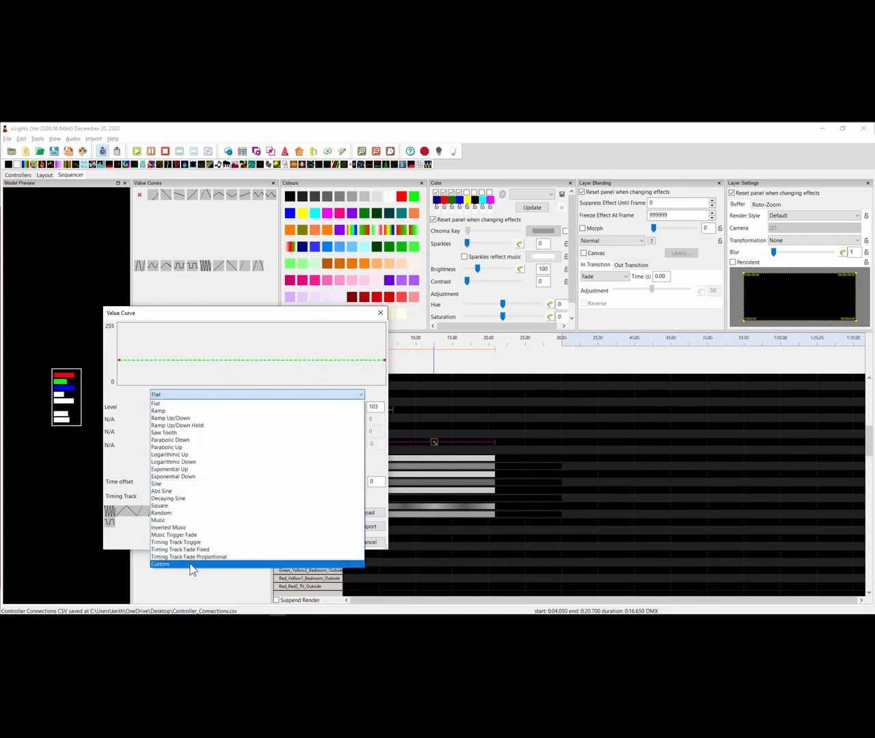
{"action": "left_click", "coordinate": [191, 563]}
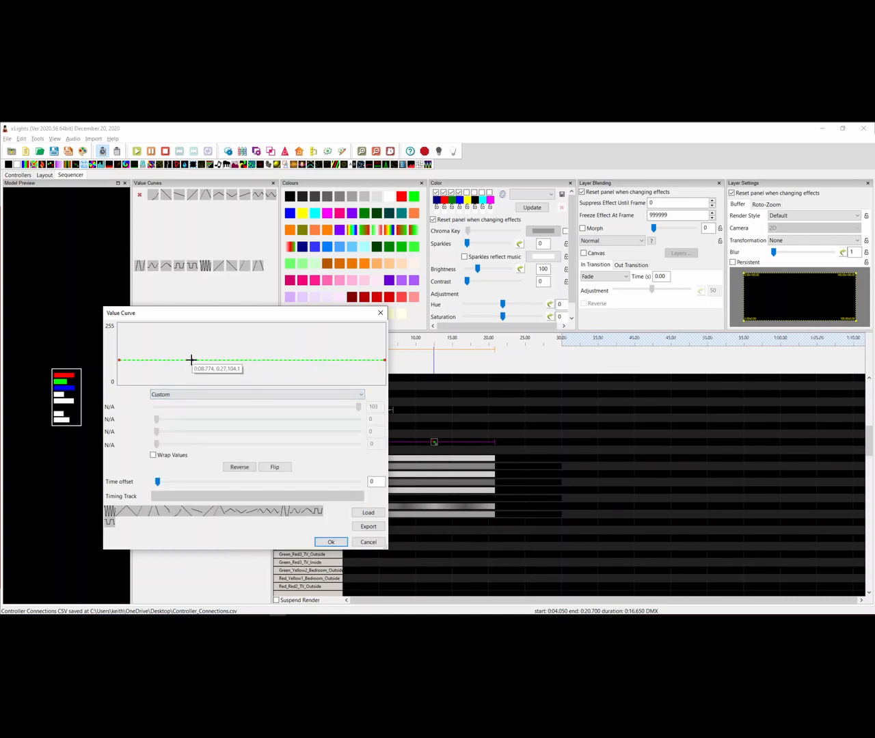
Shape the white channel's custom curve by adding and moving several points, and discard the value curve
{"action": "mouse_move", "coordinate": [190, 360]}
{"action": "left_mouse_down"}
{"action": "mouse_move", "coordinate": [178, 350]}
{"action": "mouse_move", "coordinate": [190, 337]}
{"action": "left_mouse_up"}
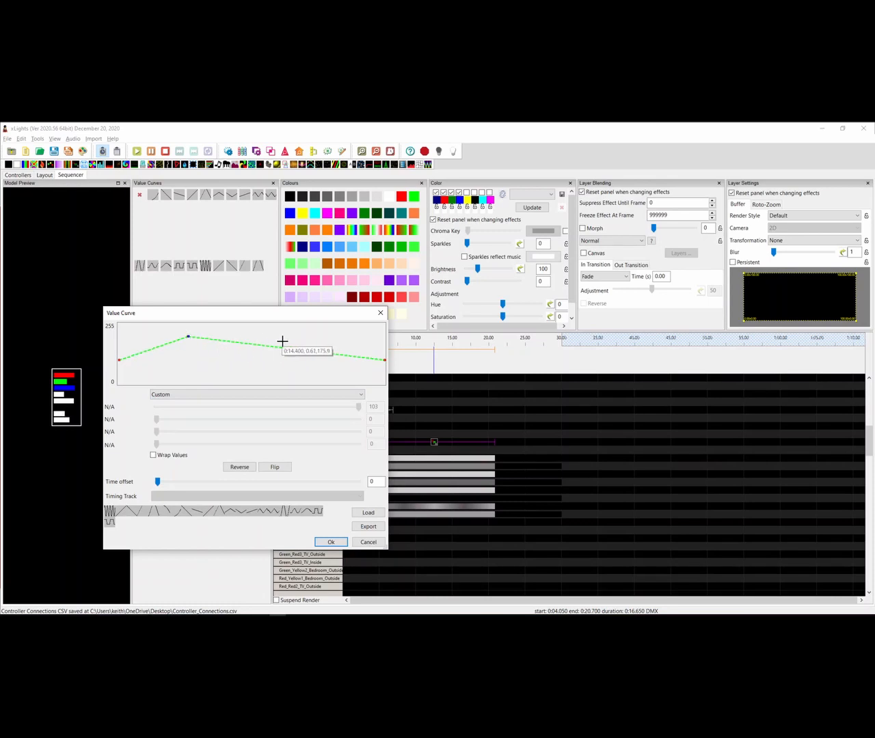
{"action": "left_click_drag", "start_coordinate": [283, 343], "coordinate": [321, 341]}
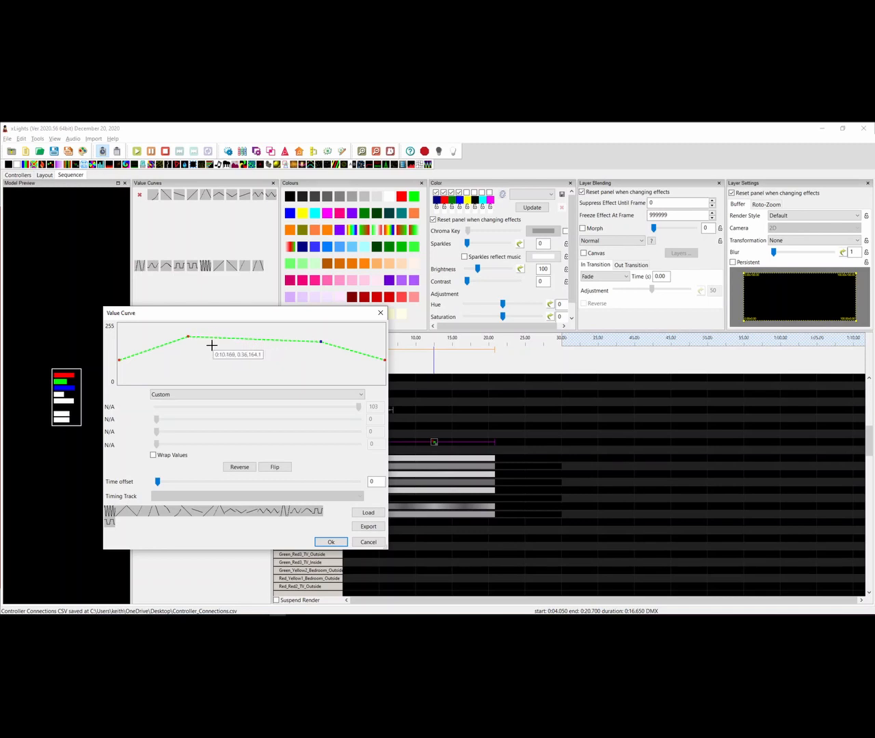
{"action": "left_click", "coordinate": [255, 336]}
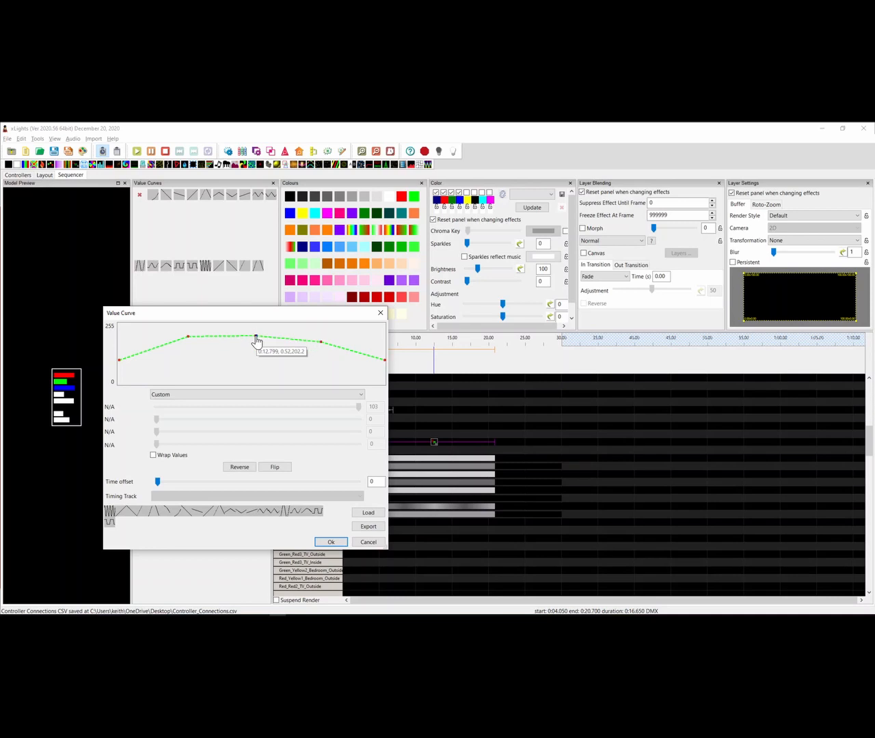
{"action": "left_click", "coordinate": [147, 346]}
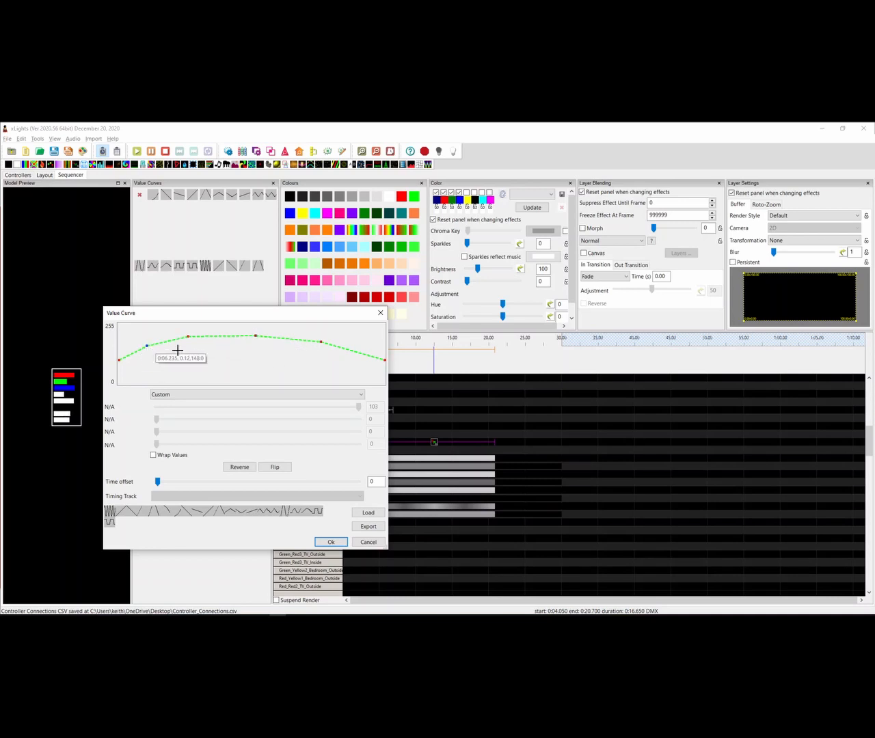
{"action": "left_click", "coordinate": [266, 366]}
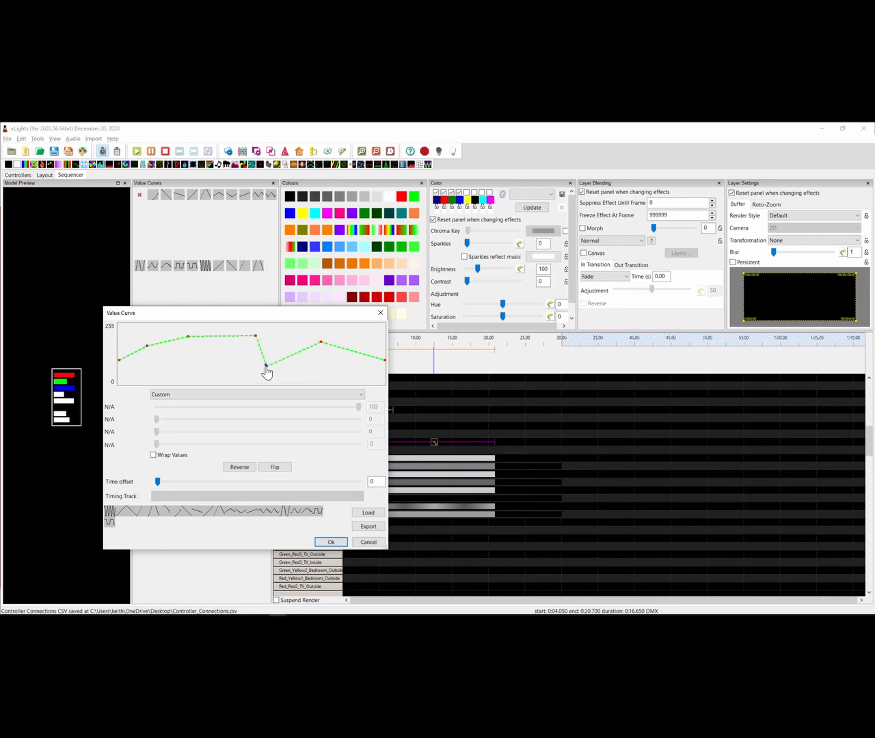
{"action": "left_click_drag", "start_coordinate": [266, 367], "coordinate": [240, 361]}
{"action": "left_click", "coordinate": [360, 542]}
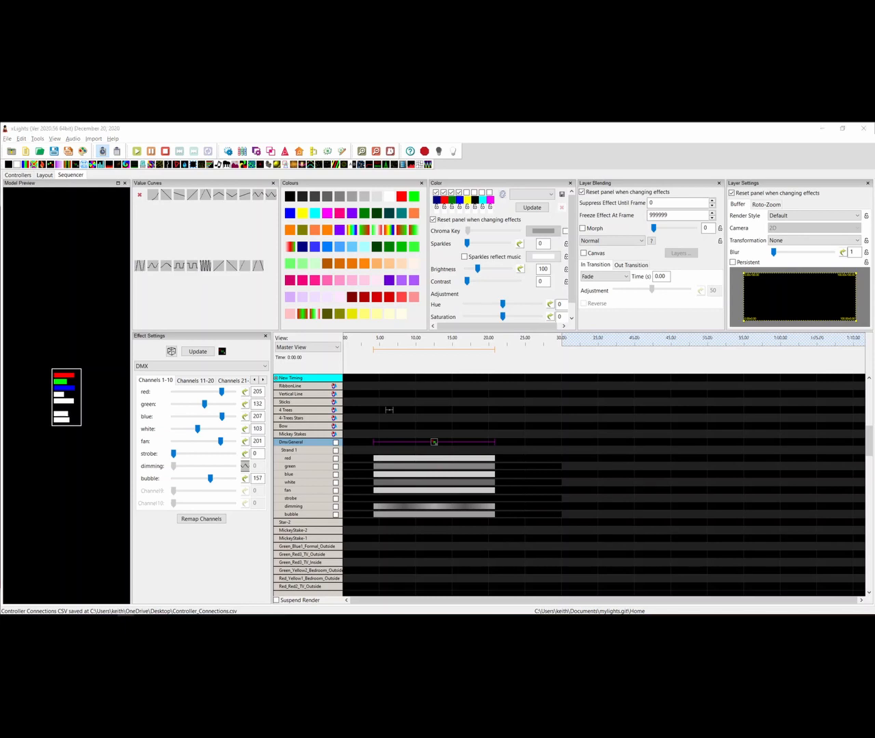
Browse the Batch Render sequence list, tick Talking Trees 1.xsq and Talking Trees 3.xsq, and dismiss the dialog without rendering
{"action": "left_click", "coordinate": [76, 453]}
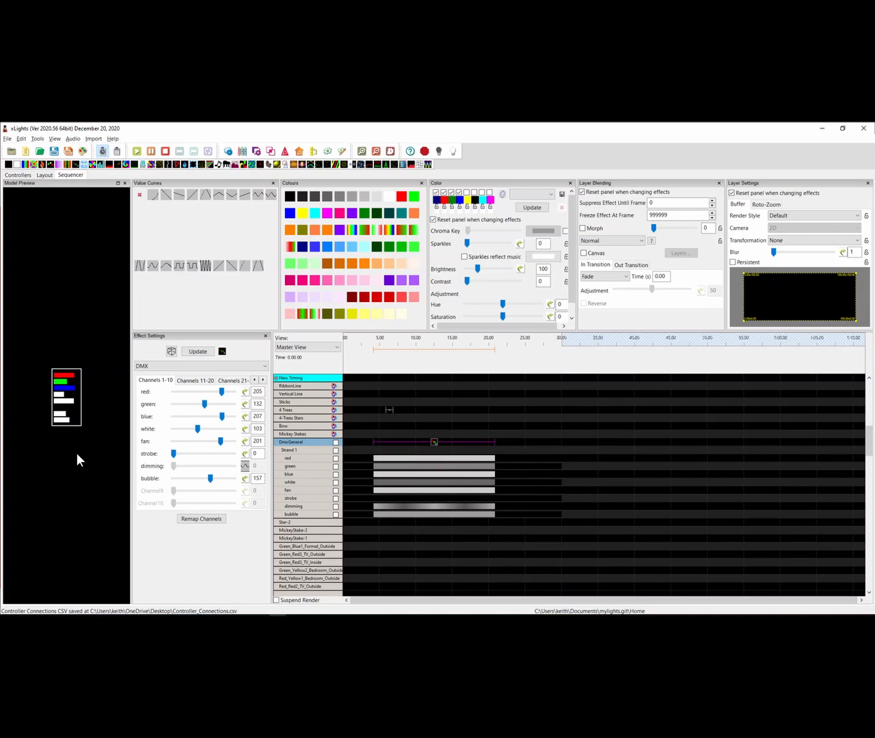
{"action": "left_click", "coordinate": [37, 138]}
{"action": "left_click", "coordinate": [49, 197]}
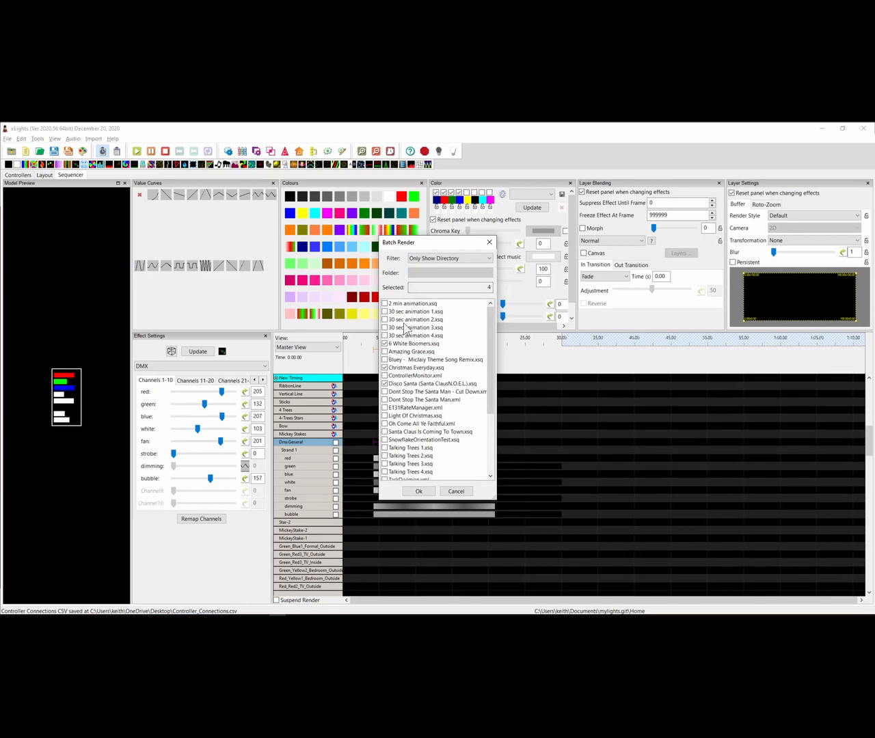
{"action": "scroll", "coordinate": [407, 328], "scroll_direction": "down", "scroll_amount": 4}
{"action": "scroll", "coordinate": [416, 384], "scroll_direction": "up", "scroll_amount": 5}
{"action": "scroll", "coordinate": [398, 383], "scroll_direction": "down", "scroll_amount": 3}
{"action": "scroll", "coordinate": [394, 393], "scroll_direction": "down", "scroll_amount": 2}
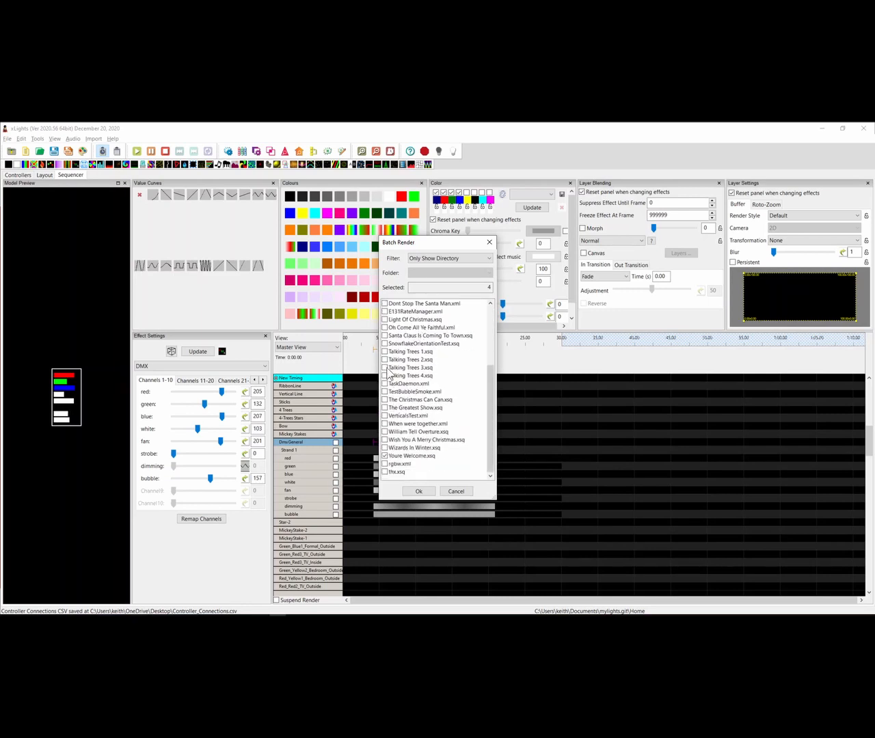
{"action": "left_click", "coordinate": [384, 351]}
{"action": "left_click", "coordinate": [384, 368]}
{"action": "left_click", "coordinate": [389, 400]}
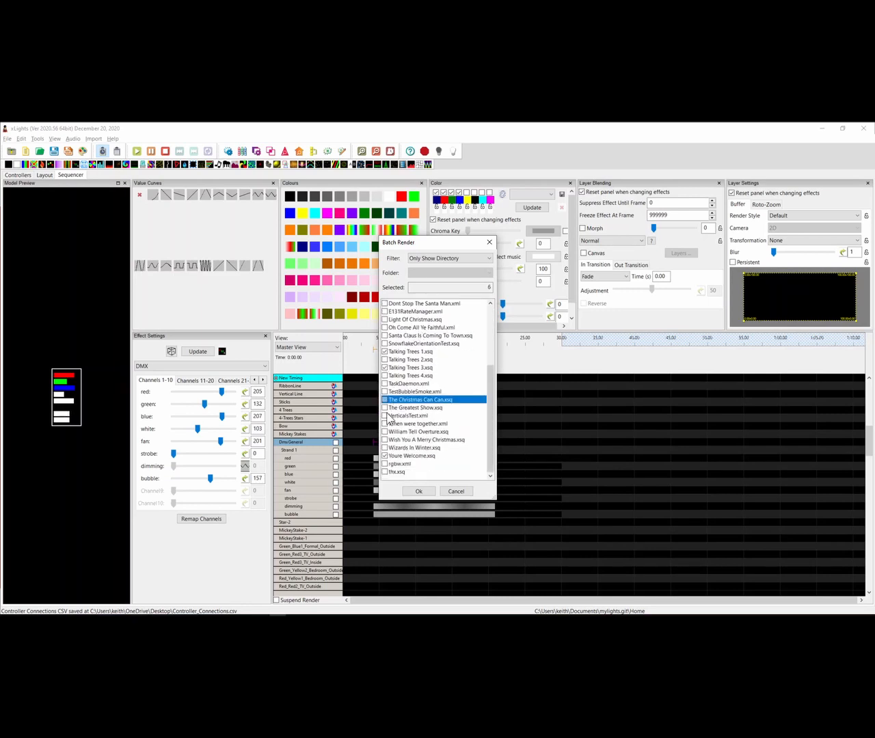
{"action": "left_click", "coordinate": [489, 242]}
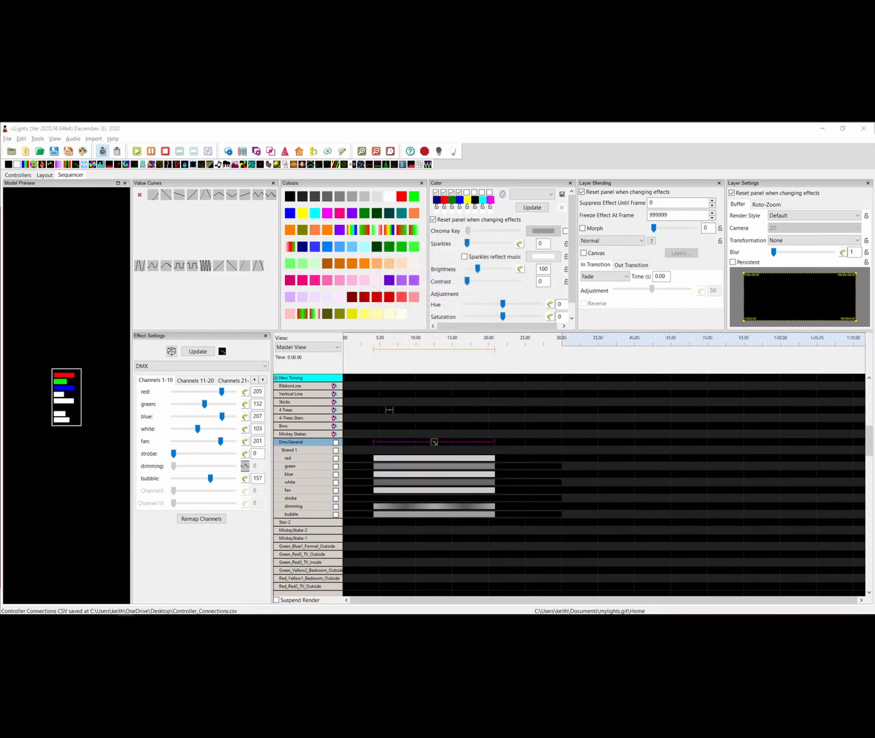
Check the protocol options offered for the F16V3 controller in the controllers list, keeping E131
{"action": "left_click", "coordinate": [17, 175]}
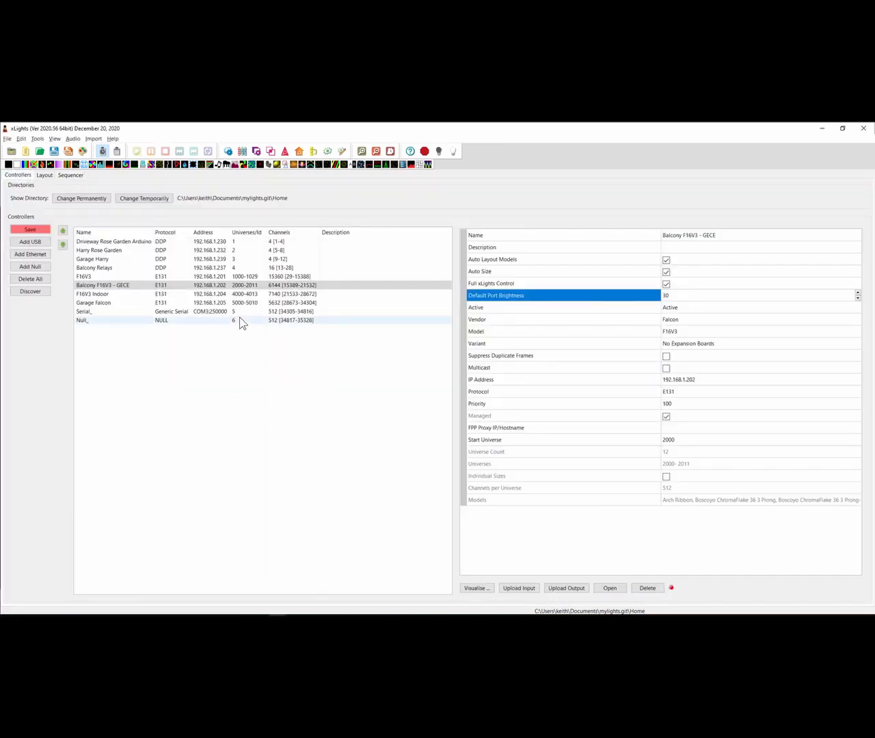
{"action": "left_click", "coordinate": [205, 278]}
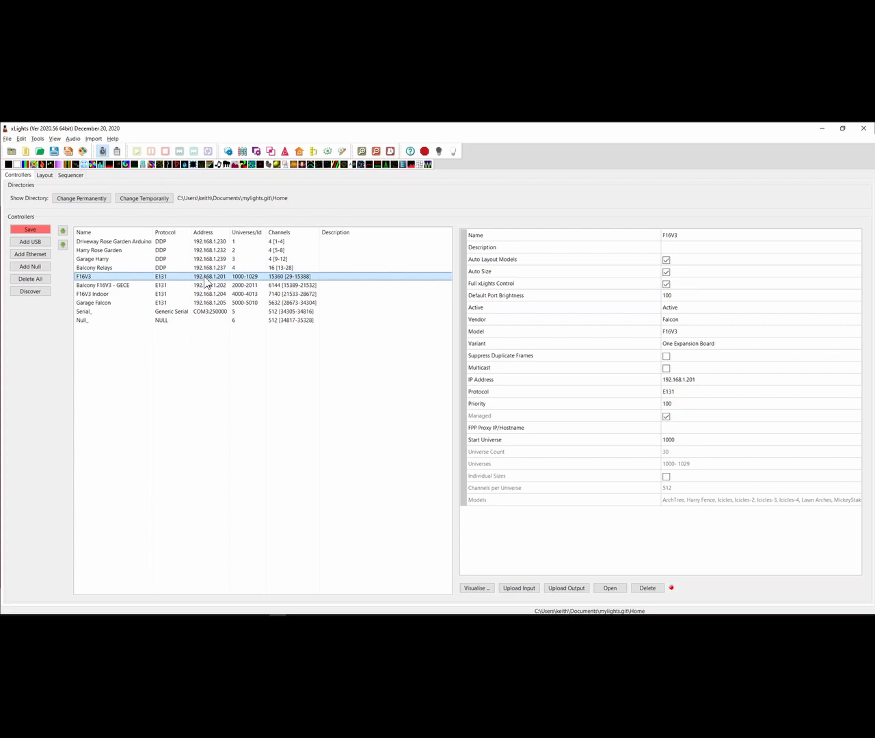
{"action": "left_click", "coordinate": [691, 393]}
{"action": "left_click", "coordinate": [691, 395]}
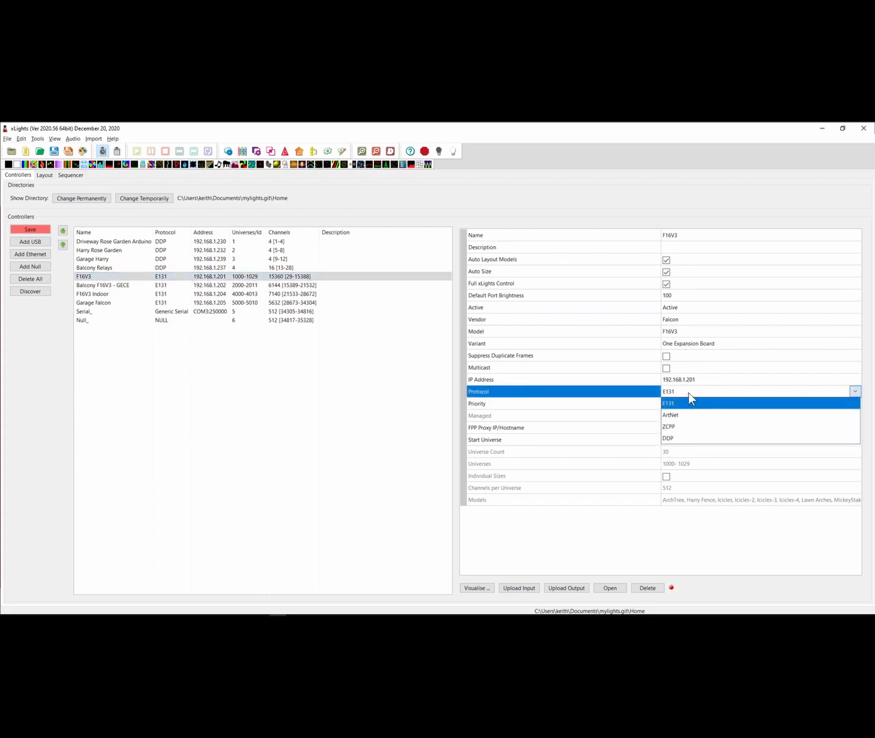
{"action": "left_click", "coordinate": [690, 403]}
{"action": "left_click", "coordinate": [684, 309]}
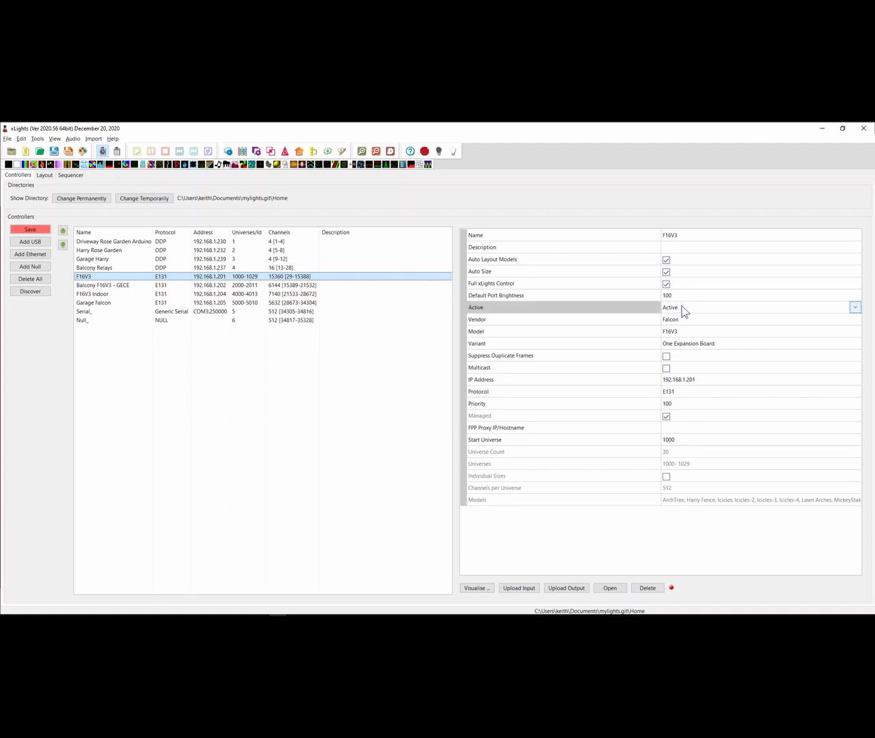
Clear the F16V3 controller's vendor and set its protocol to KINET with version 1
{"action": "left_click", "coordinate": [681, 319]}
{"action": "left_click", "coordinate": [672, 342]}
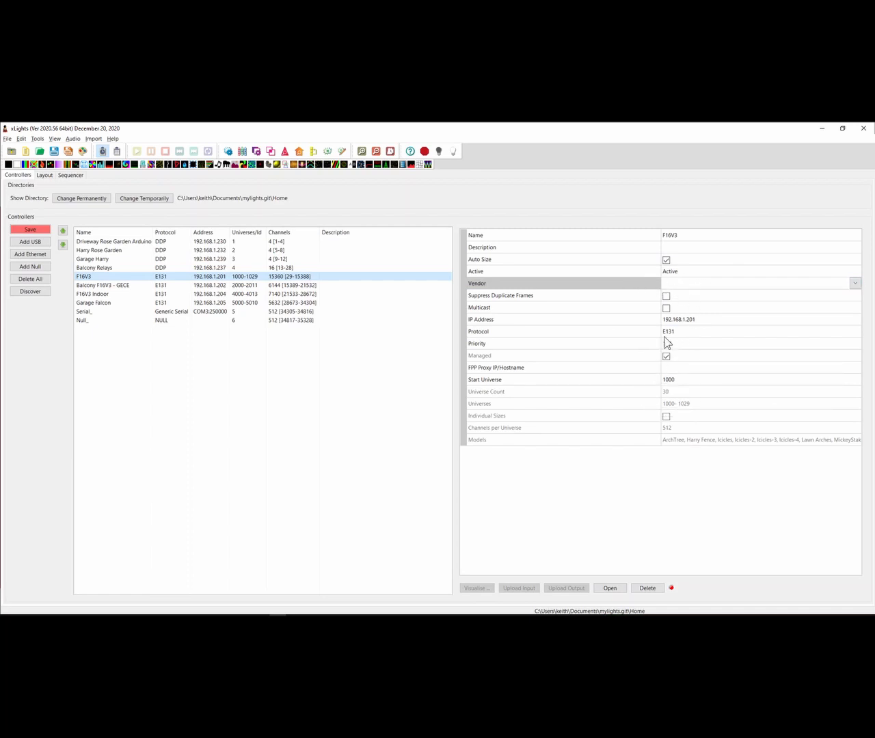
{"action": "left_click", "coordinate": [681, 338]}
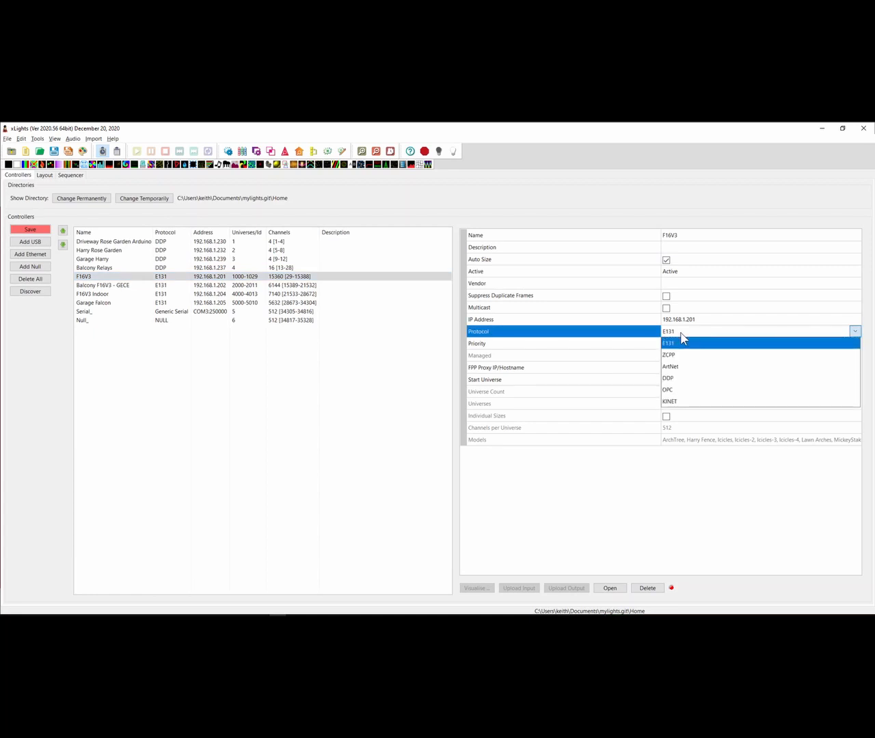
{"action": "left_click", "coordinate": [687, 404]}
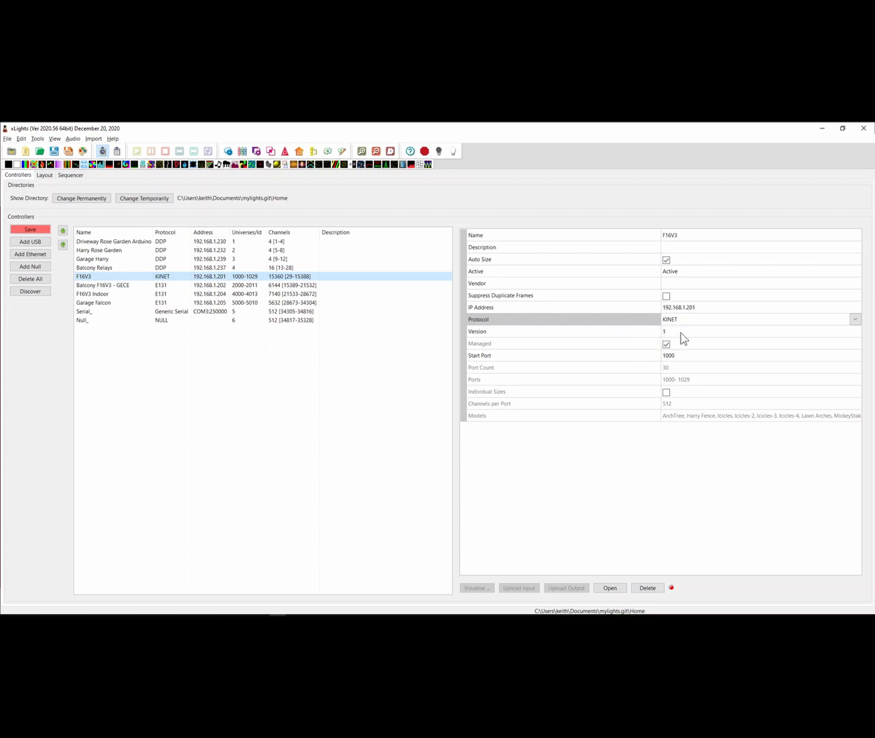
{"action": "left_click", "coordinate": [682, 333]}
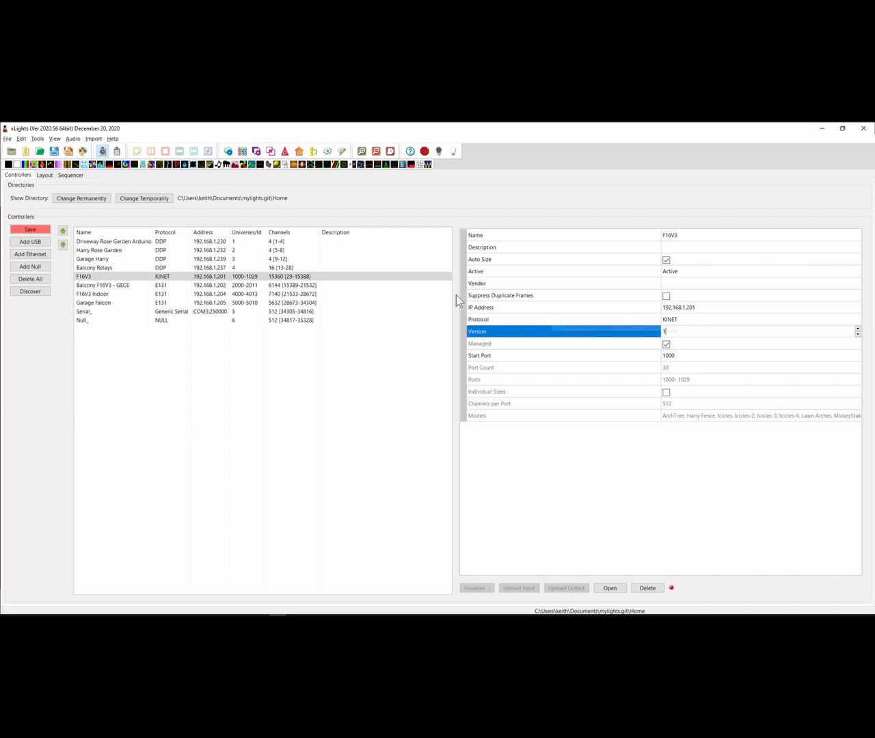
{"action": "left_click", "coordinate": [126, 614]}
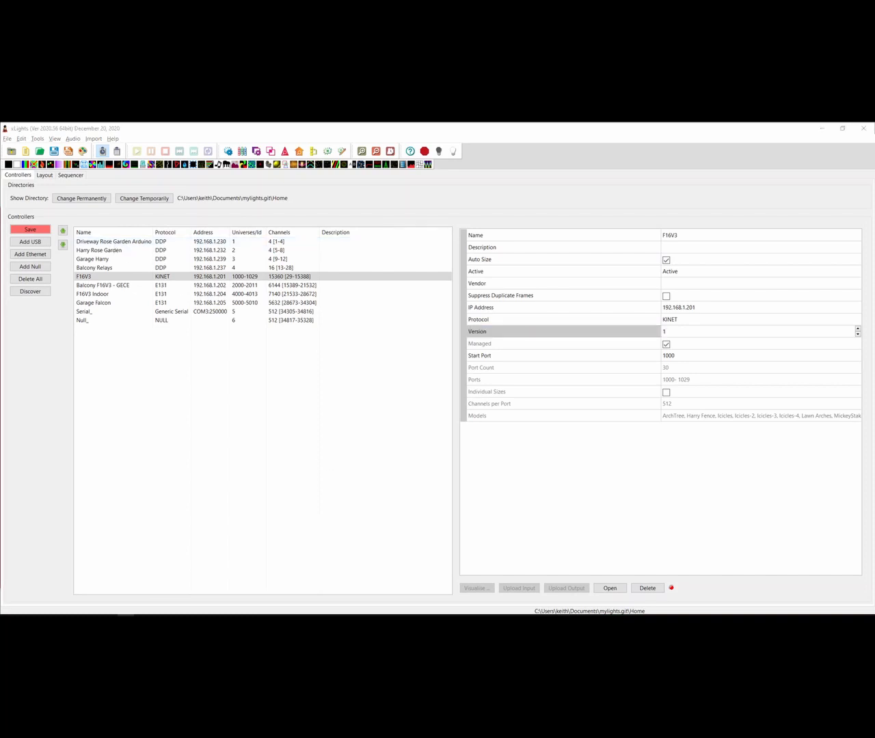
Open the sub-models of Boscoyo ChromaFlake 36 3 Prong-3 from the layout and show the Mini Arms node ranges
{"action": "left_click", "coordinate": [45, 176]}
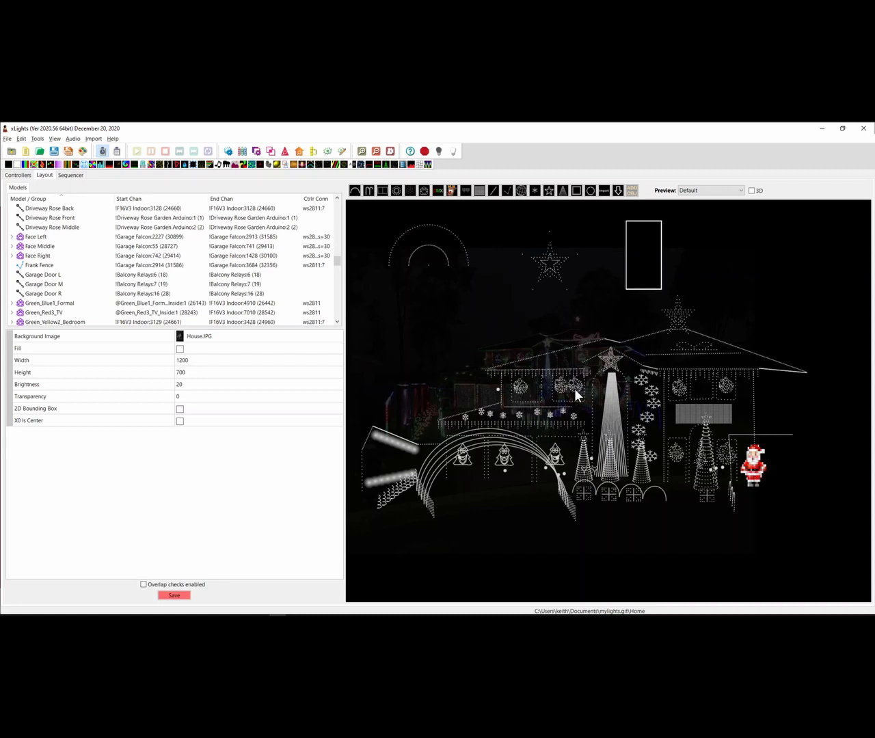
{"action": "left_click", "coordinate": [656, 406]}
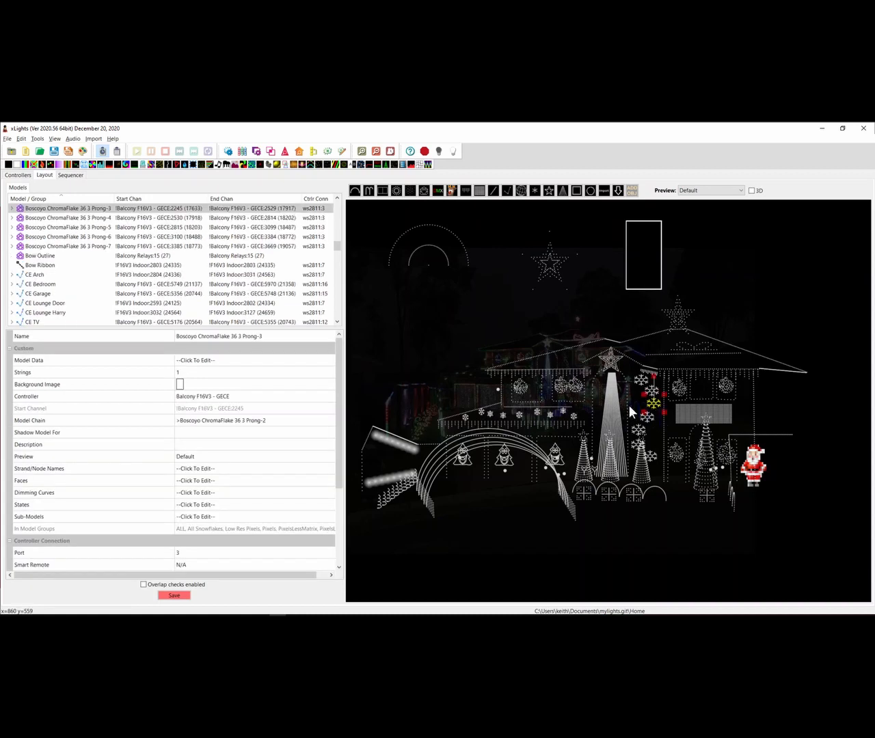
{"action": "left_click", "coordinate": [296, 517]}
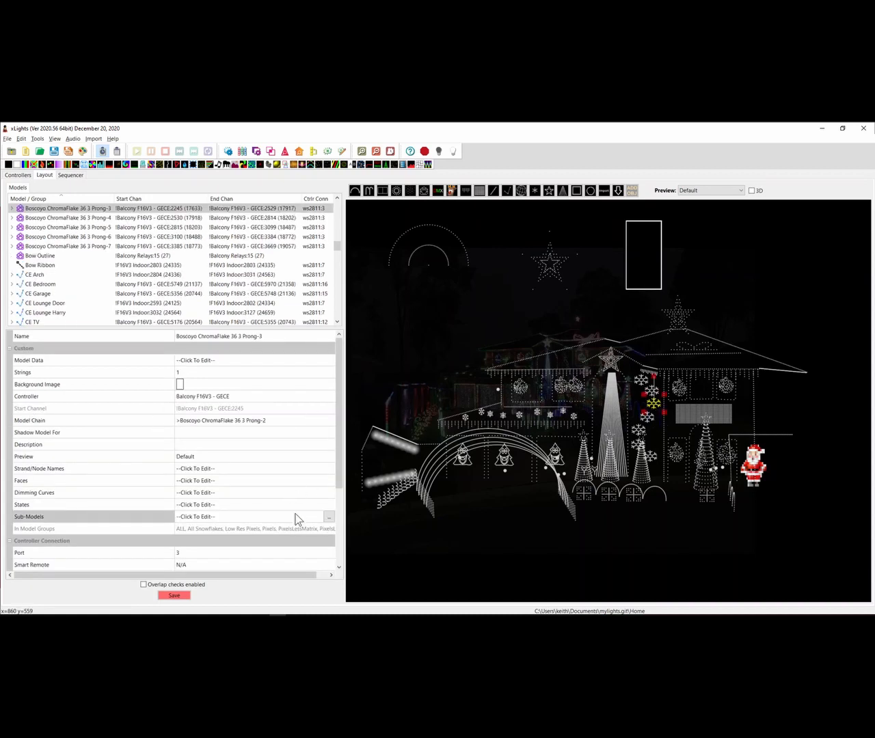
{"action": "left_click", "coordinate": [327, 517]}
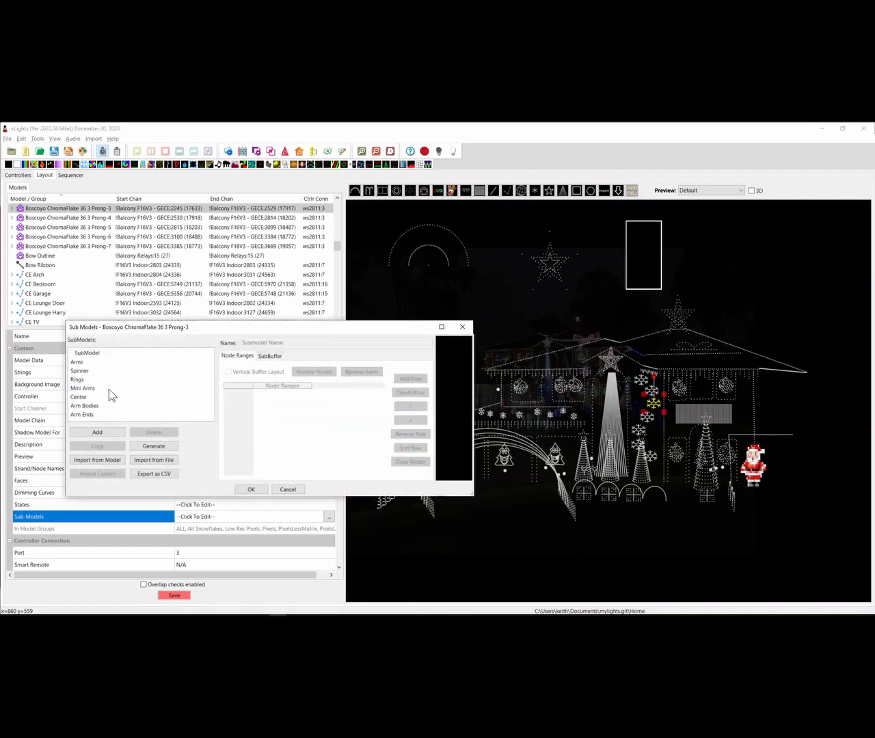
{"action": "left_click", "coordinate": [86, 389]}
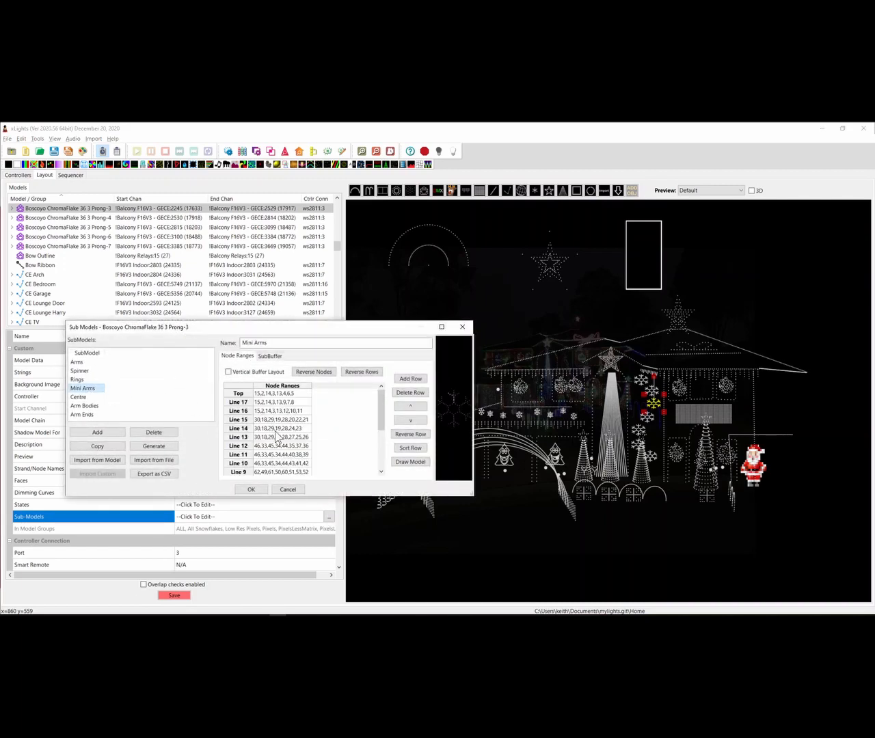
Sort the nodes of Line 15 in the Mini Arms sub-model and enter the range as 18-22,28-30
{"action": "left_click", "coordinate": [267, 421]}
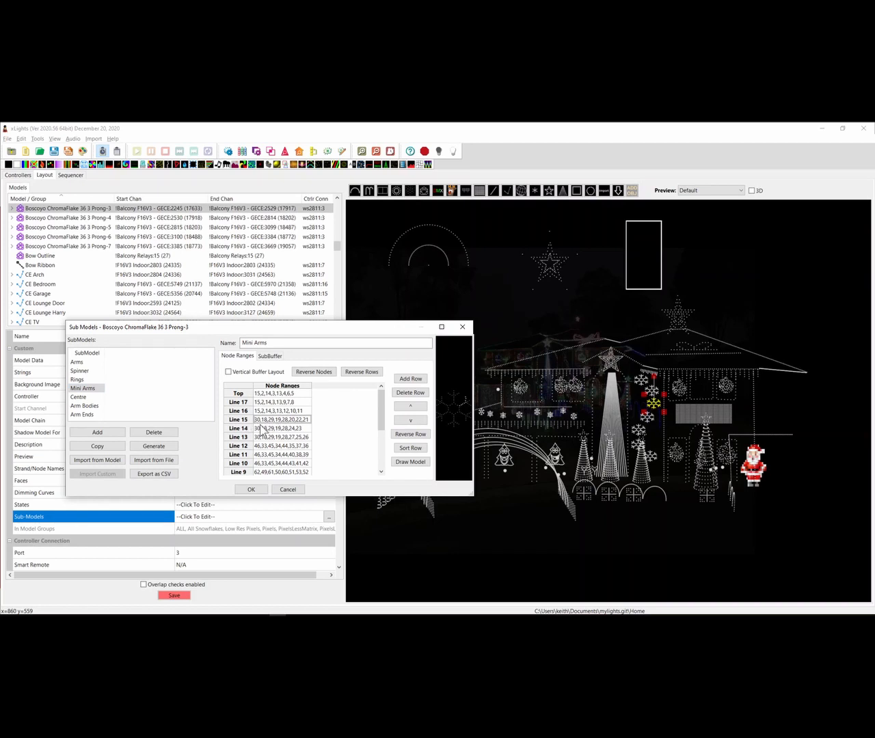
{"action": "left_click", "coordinate": [415, 450]}
{"action": "key", "text": "BackSpace"}
{"action": "key", "text": "BackSpace"}
{"action": "key", "text": "BackSpace"}
{"action": "type", "text": "-30"}
{"action": "left_click", "coordinate": [125, 615]}
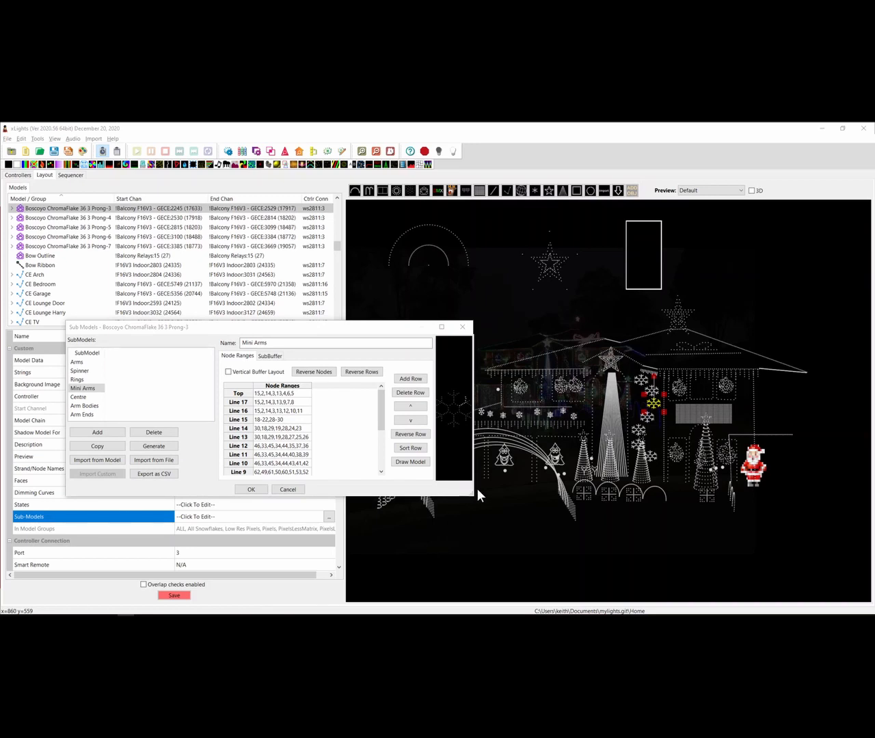
Enlarge the Sub Models window, open Draw Model for Line 15 of Mini Arms, and pick nodes 90 and 89 with ordered selection
{"action": "left_click_drag", "start_coordinate": [471, 495], "coordinate": [779, 585]}
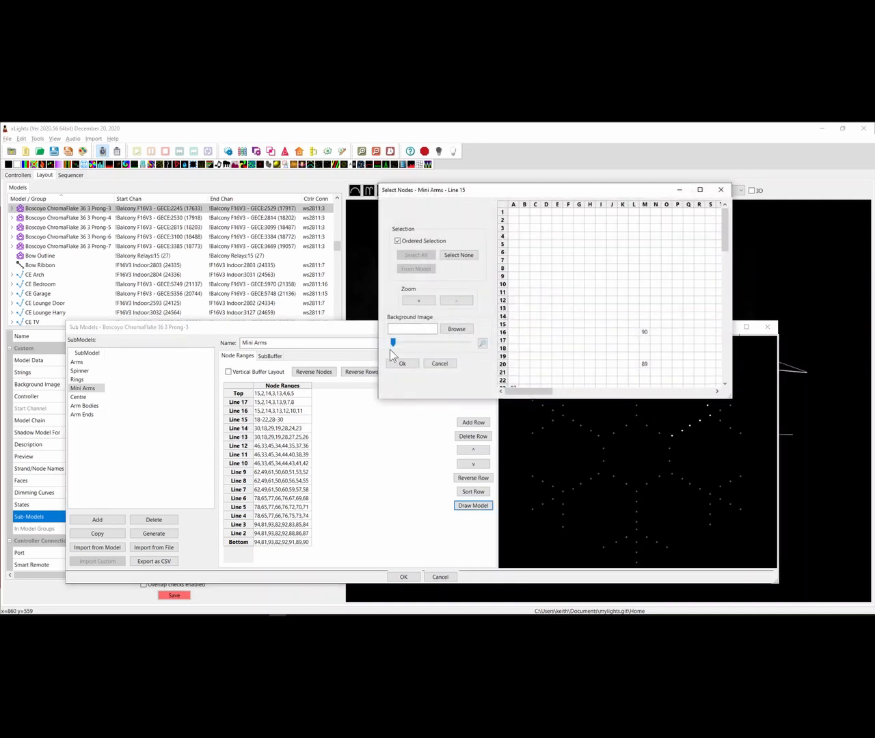
{"action": "left_click", "coordinate": [644, 332]}
{"action": "left_click", "coordinate": [643, 363]}
Enlarge the Select Nodes window for Line 15 and try box-selecting the nodes around 82, 93 and 81 with ordered selection on
{"action": "left_click_drag", "start_coordinate": [725, 388], "coordinate": [858, 565]}
{"action": "left_click_drag", "start_coordinate": [643, 363], "coordinate": [810, 530]}
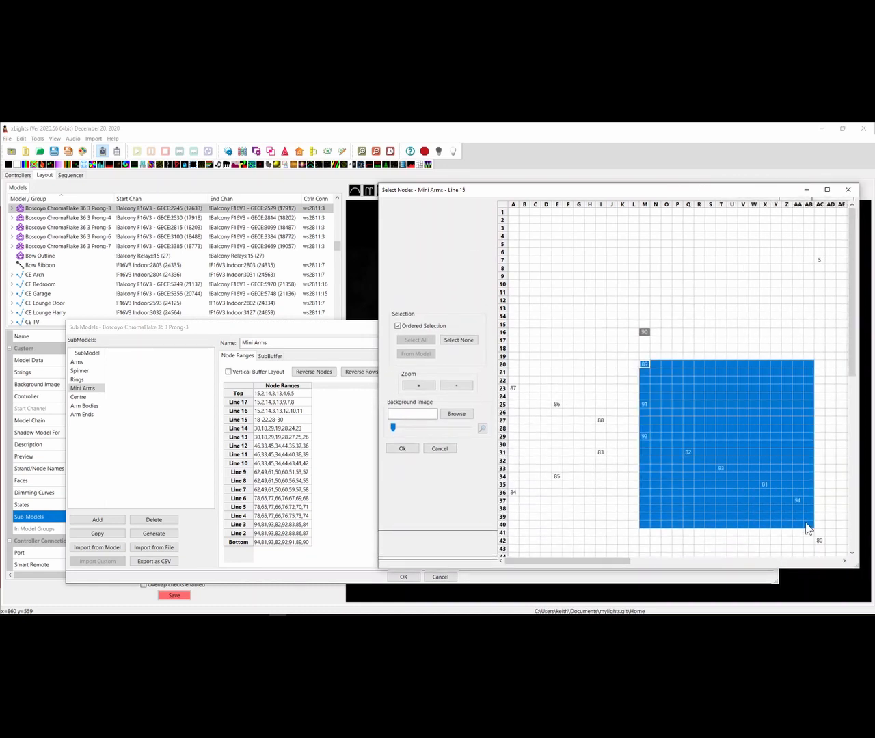
{"action": "right_click", "coordinate": [686, 392]}
{"action": "left_click", "coordinate": [669, 388]}
{"action": "left_click_drag", "start_coordinate": [669, 386], "coordinate": [786, 518]}
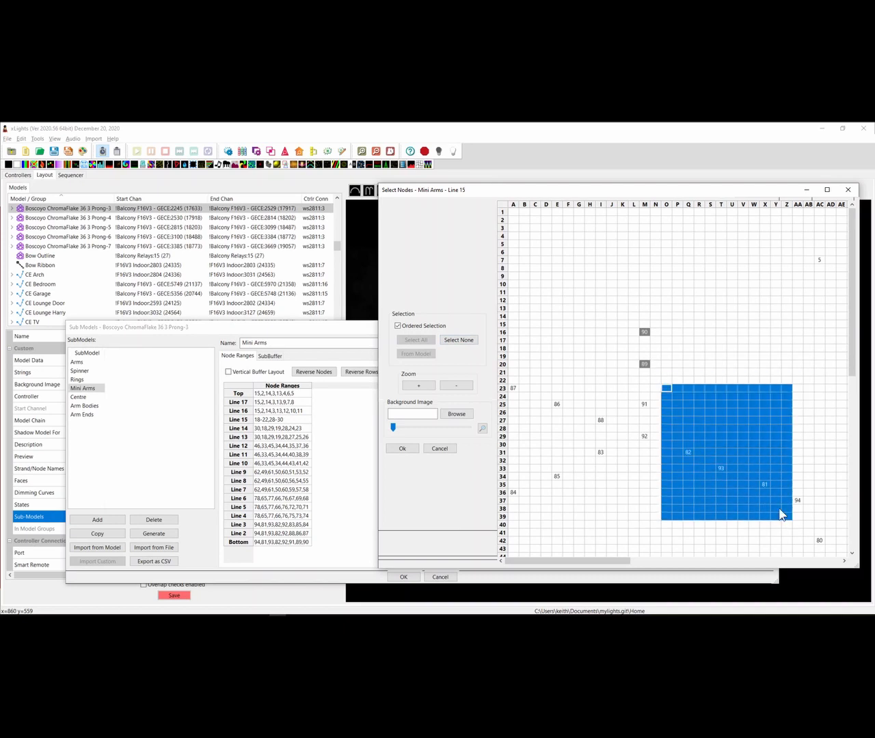
Turn off ordered selection, box-select nodes 91, 92, 82, 93, 81 and 94, and try selecting all nodes and none
{"action": "left_click", "coordinate": [402, 328]}
{"action": "left_click_drag", "start_coordinate": [611, 380], "coordinate": [810, 509]}
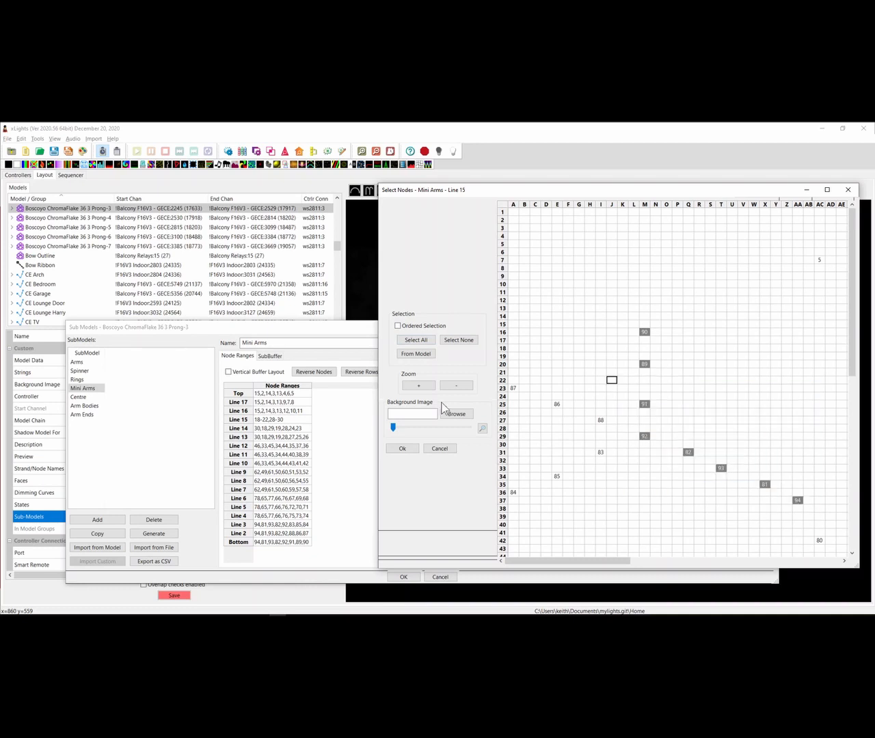
{"action": "left_click", "coordinate": [417, 340]}
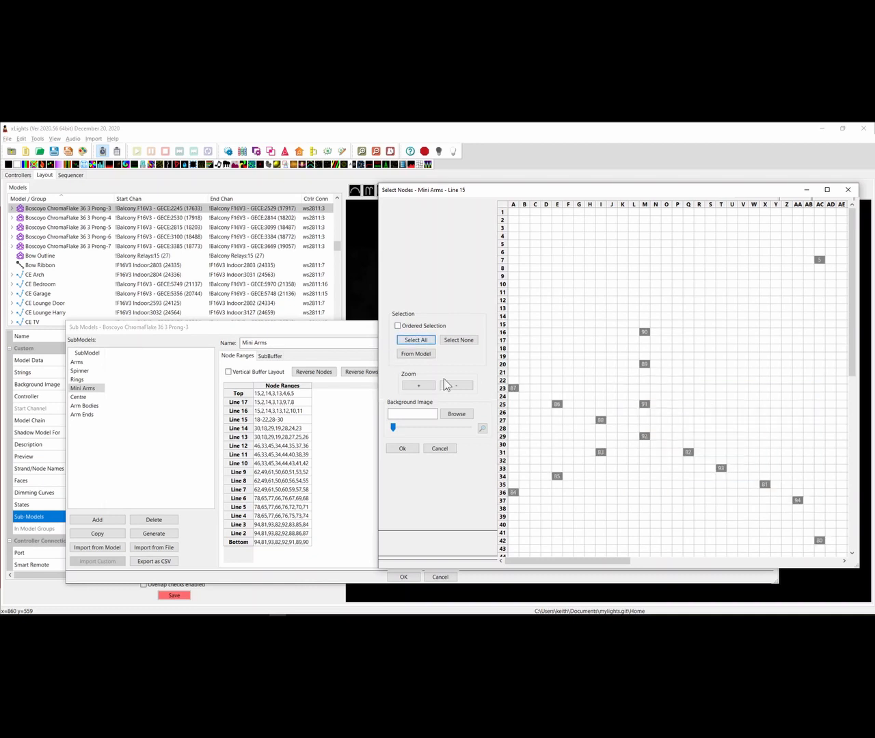
{"action": "left_click", "coordinate": [458, 340]}
Box-select the nodes from 89 down to 80, toggle parts of that area with further boxes, and cancel the node selection
{"action": "left_click_drag", "start_coordinate": [586, 345], "coordinate": [818, 543]}
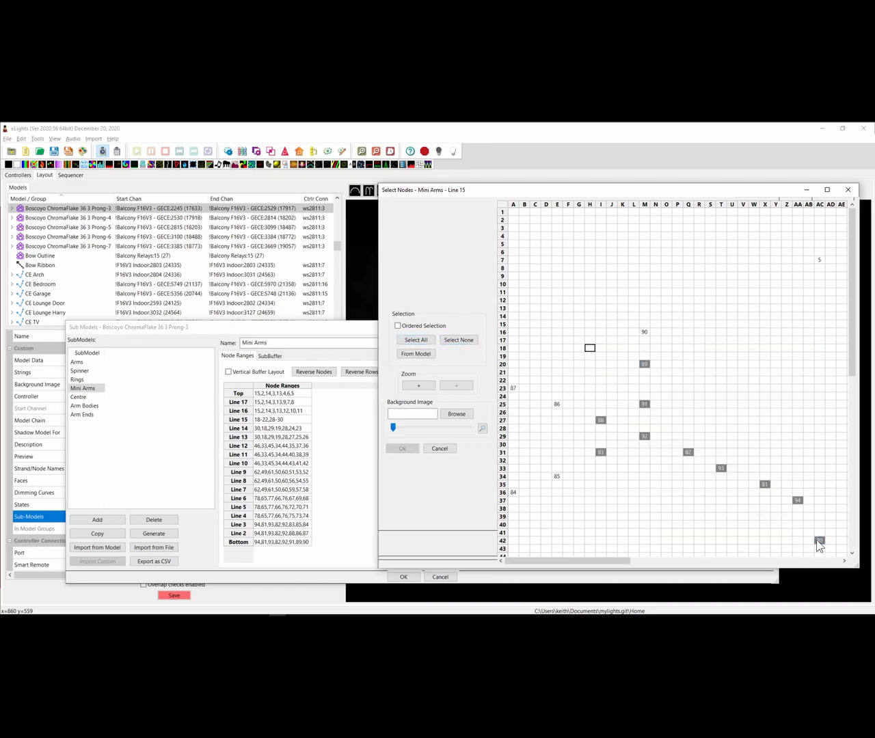
{"action": "left_click_drag", "start_coordinate": [588, 347], "coordinate": [722, 475]}
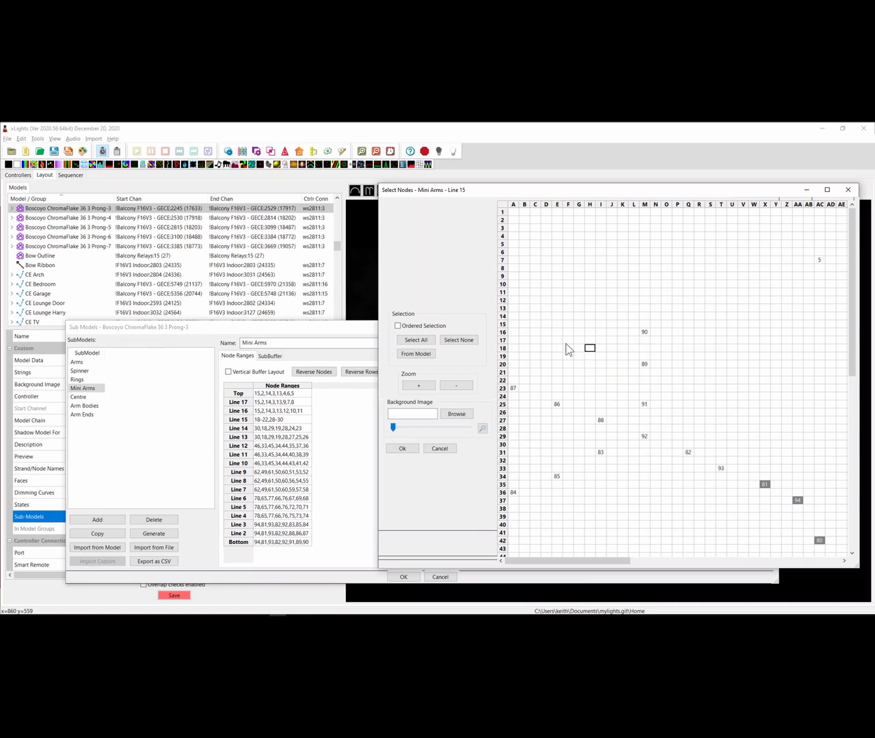
{"action": "left_click_drag", "start_coordinate": [587, 346], "coordinate": [662, 446]}
{"action": "left_click", "coordinate": [441, 449]}
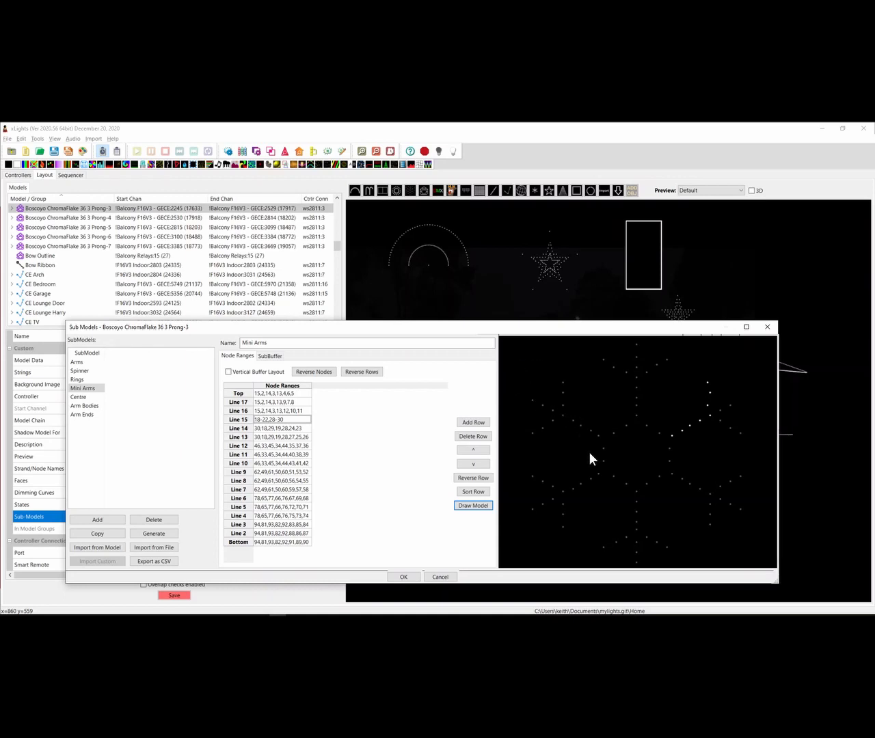
Append nodes including 82-93,1 to Line 15 of Mini Arms, view it in the node grid with ordered selection, and close the sub-models unsaved
{"action": "type", "text": ",82-93,1,15-"}
{"action": "left_click_drag", "start_coordinate": [689, 395], "coordinate": [685, 392]}
{"action": "double_click", "coordinate": [256, 420]}
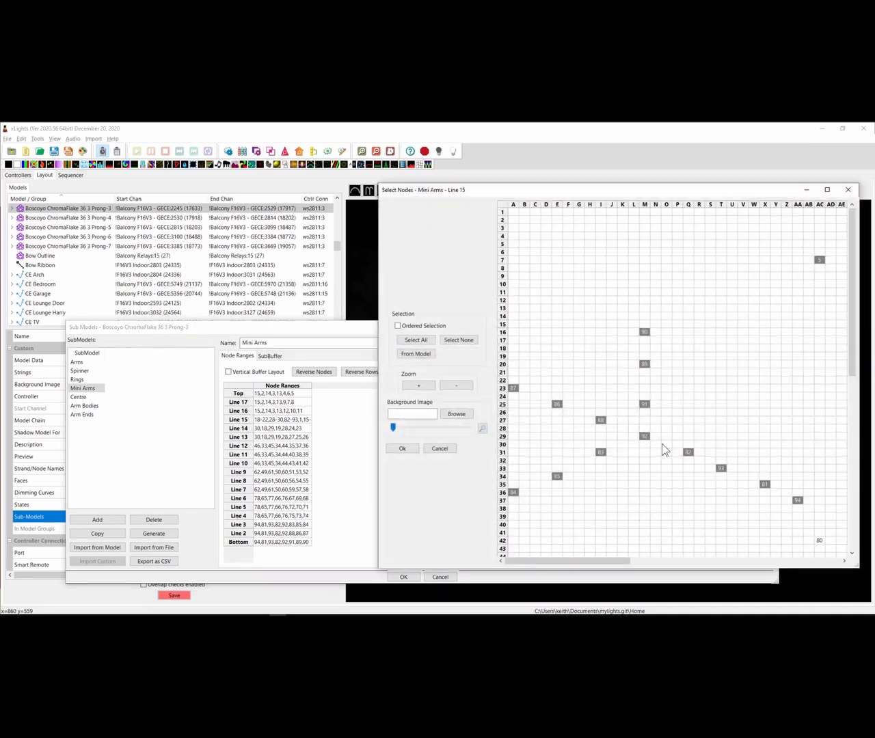
{"action": "left_click", "coordinate": [397, 326]}
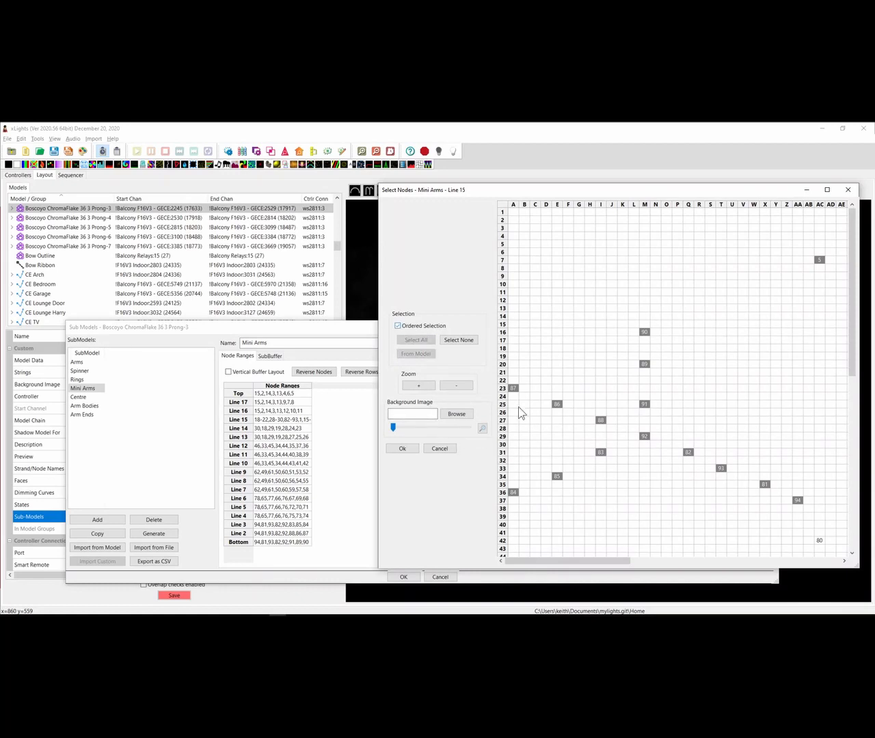
{"action": "left_click", "coordinate": [848, 192]}
{"action": "left_click", "coordinate": [764, 328]}
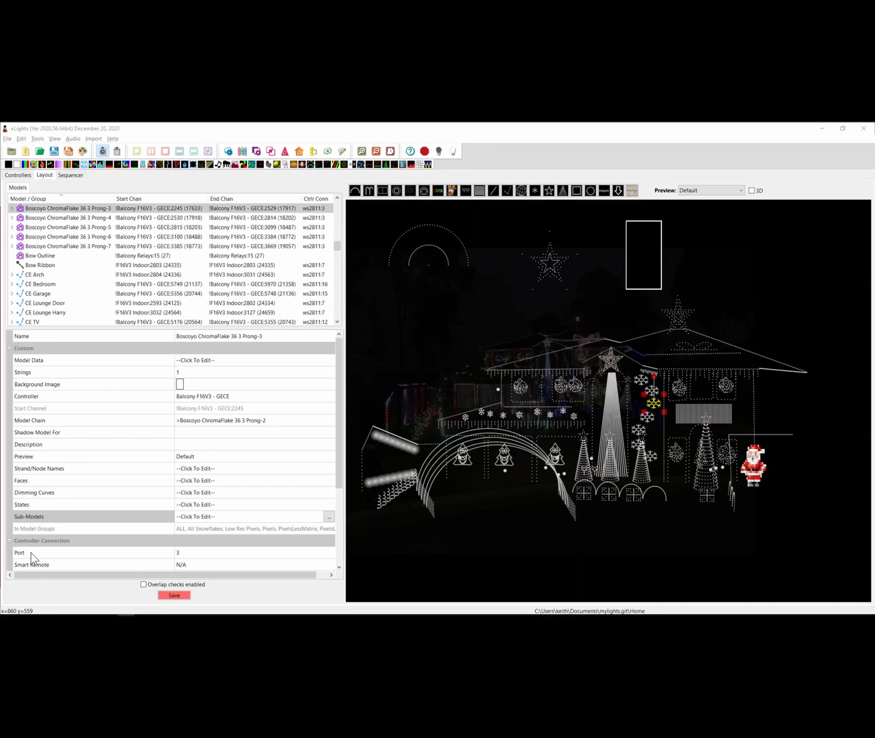
Open the face definitions of Boscoyo ChromaFlake 36 3 Prong-3 and add a face named tgdsgsd
{"action": "left_click", "coordinate": [37, 505]}
{"action": "left_click", "coordinate": [45, 481]}
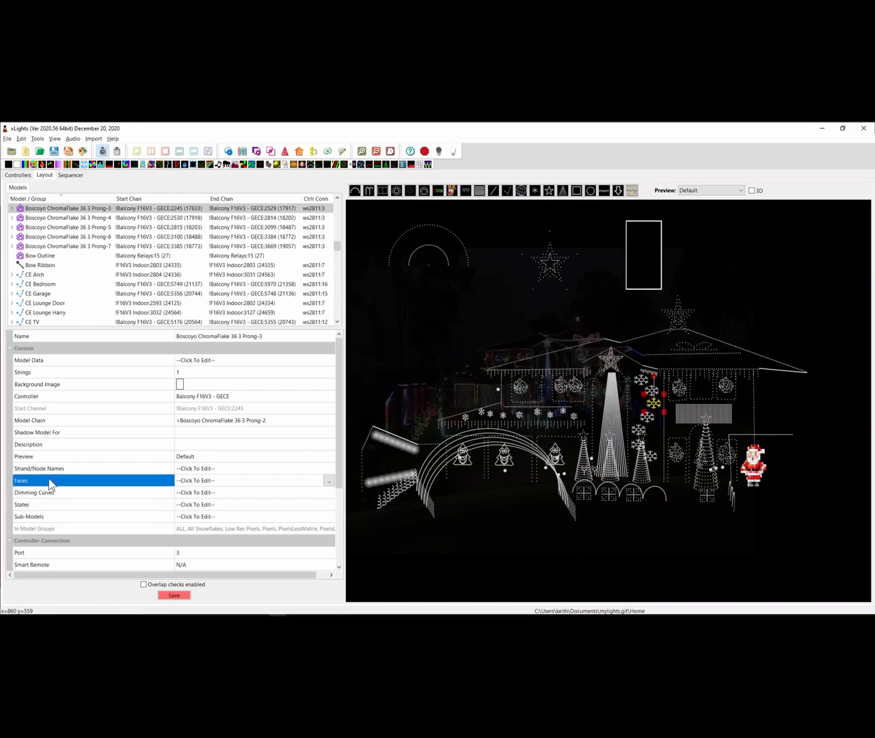
{"action": "left_click", "coordinate": [328, 481]}
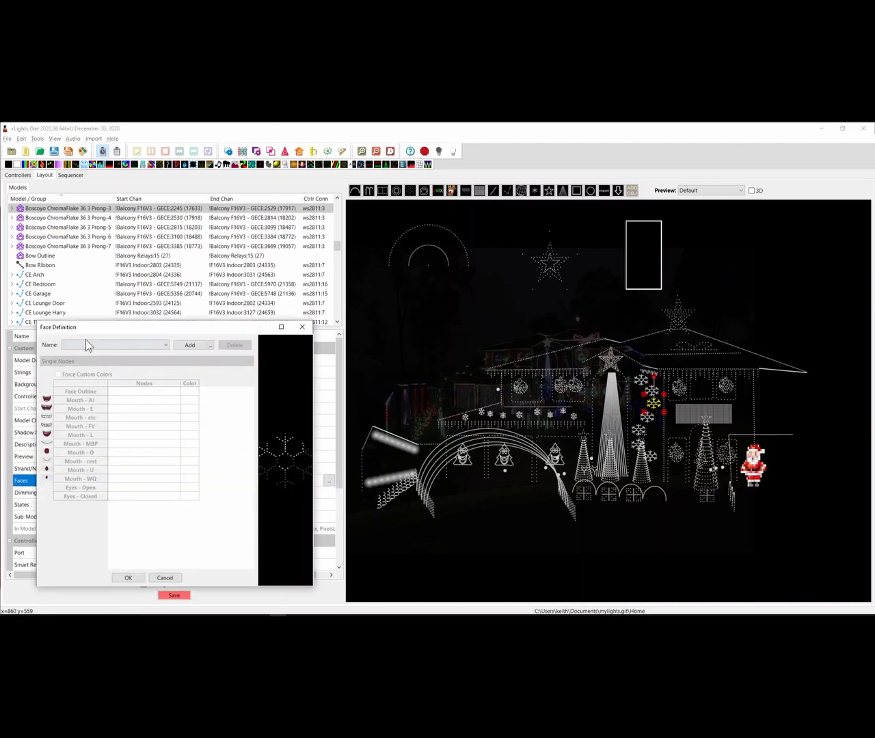
{"action": "left_click", "coordinate": [177, 343]}
{"action": "type", "text": "tgdsgsd"}
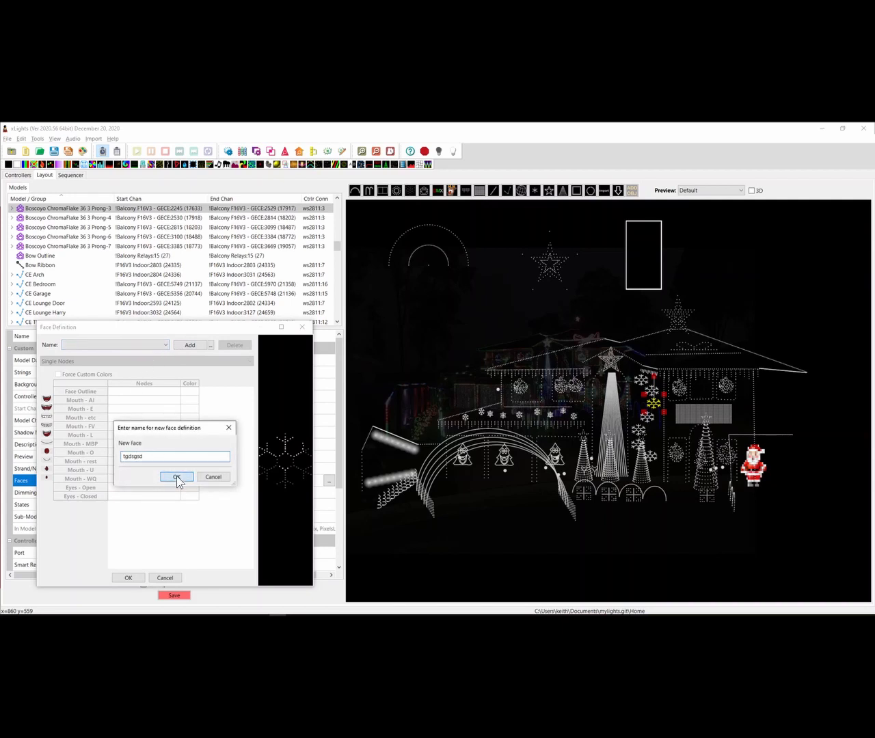
{"action": "left_click", "coordinate": [177, 476]}
Set the face type to Node Ranges, pick Face Outline nodes in the model preview, and cancel the face definition
{"action": "left_click", "coordinate": [144, 392]}
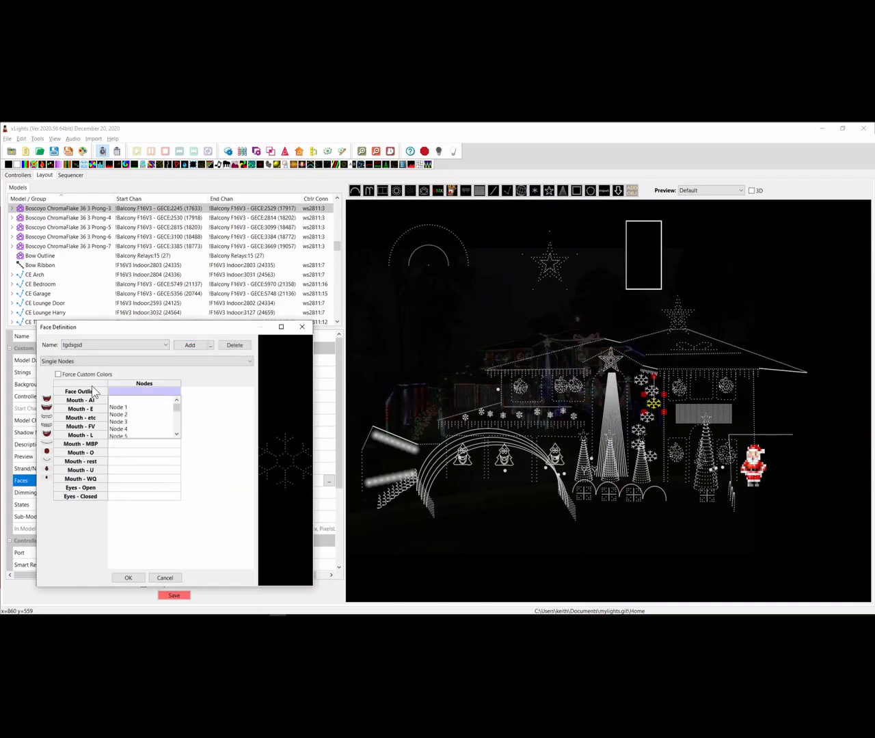
{"action": "left_click", "coordinate": [94, 361]}
{"action": "left_click", "coordinate": [75, 380]}
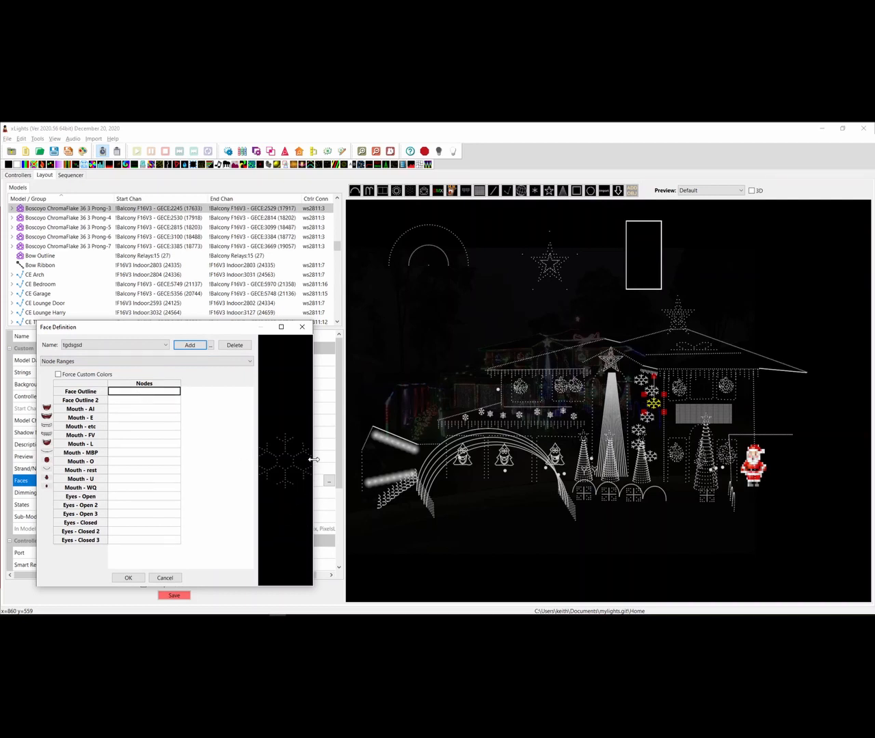
{"action": "key", "text": "ctrl+v"}
{"action": "left_click_drag", "start_coordinate": [299, 448], "coordinate": [262, 504]}
{"action": "right_click", "coordinate": [273, 432]}
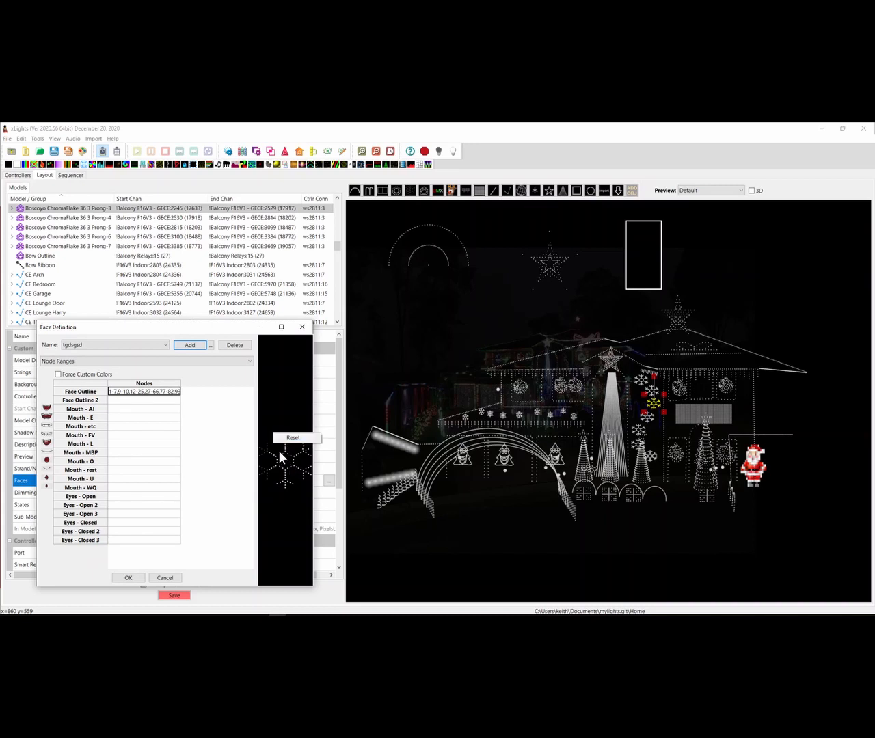
{"action": "left_click", "coordinate": [290, 468]}
{"action": "mouse_move", "coordinate": [295, 470]}
{"action": "left_mouse_down"}
{"action": "mouse_move", "coordinate": [311, 456]}
{"action": "mouse_move", "coordinate": [309, 486]}
{"action": "mouse_move", "coordinate": [280, 476]}
{"action": "left_mouse_up"}
{"action": "left_click", "coordinate": [170, 578]}
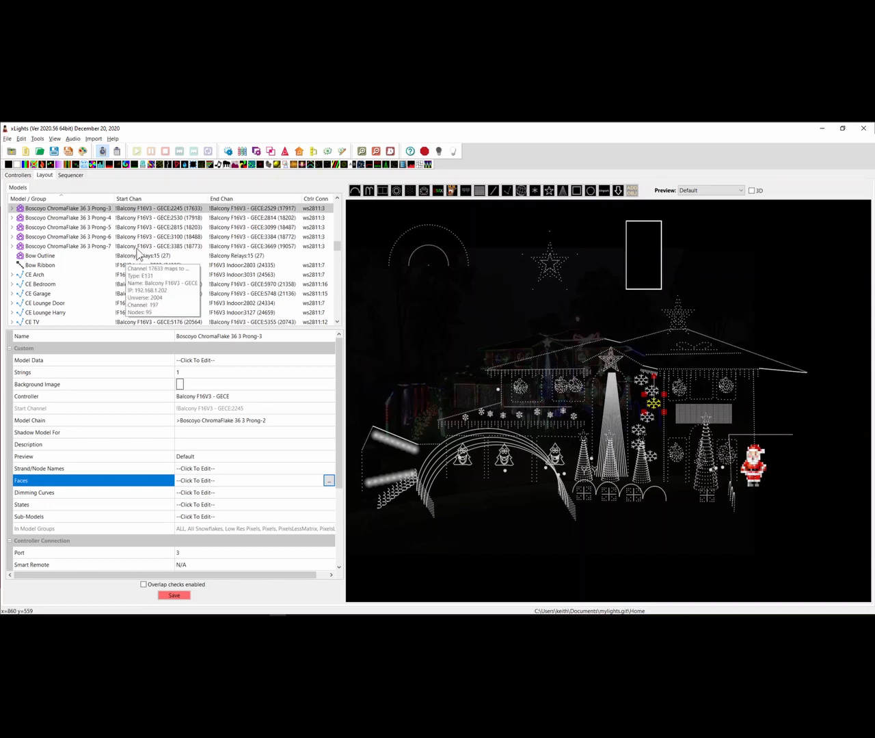
Switch to the Sequencer, open Display Elements for editing, and undock and enlarge its window
{"action": "left_click", "coordinate": [39, 209]}
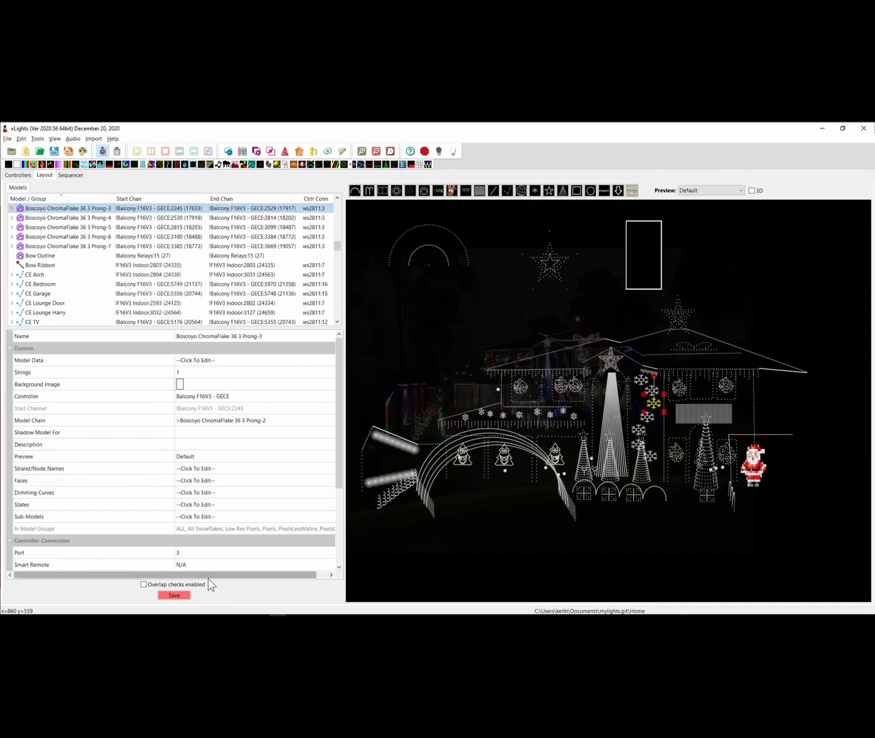
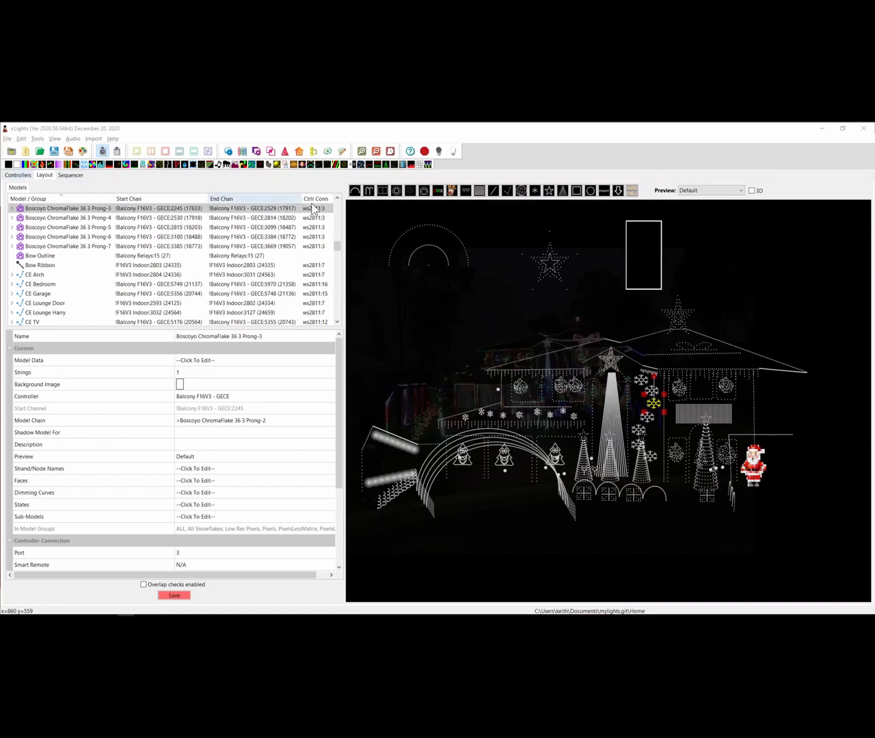
{"action": "left_click", "coordinate": [78, 175]}
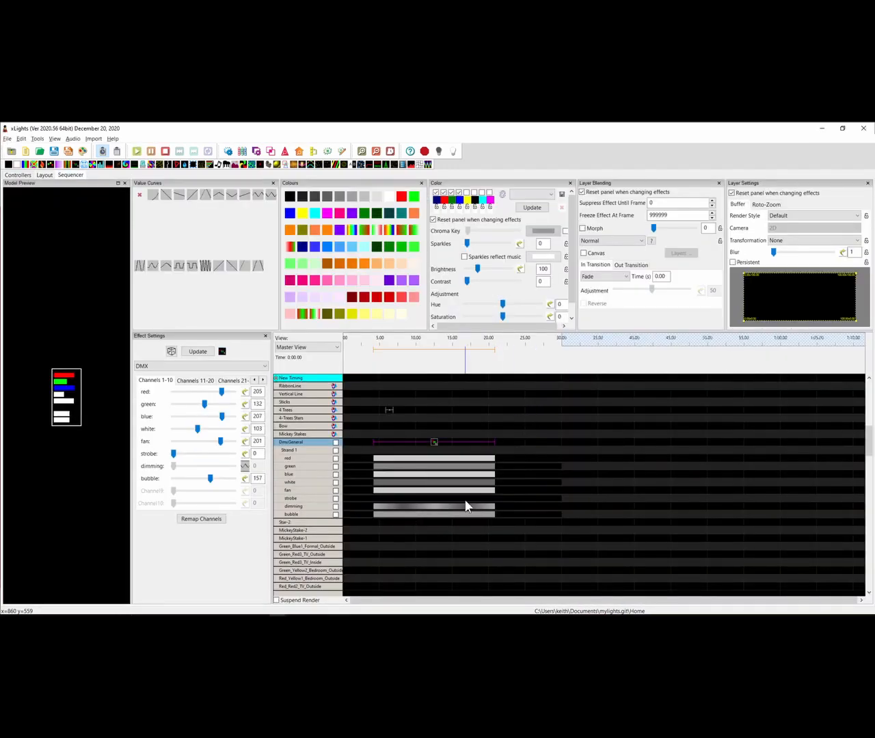
{"action": "right_click", "coordinate": [291, 419]}
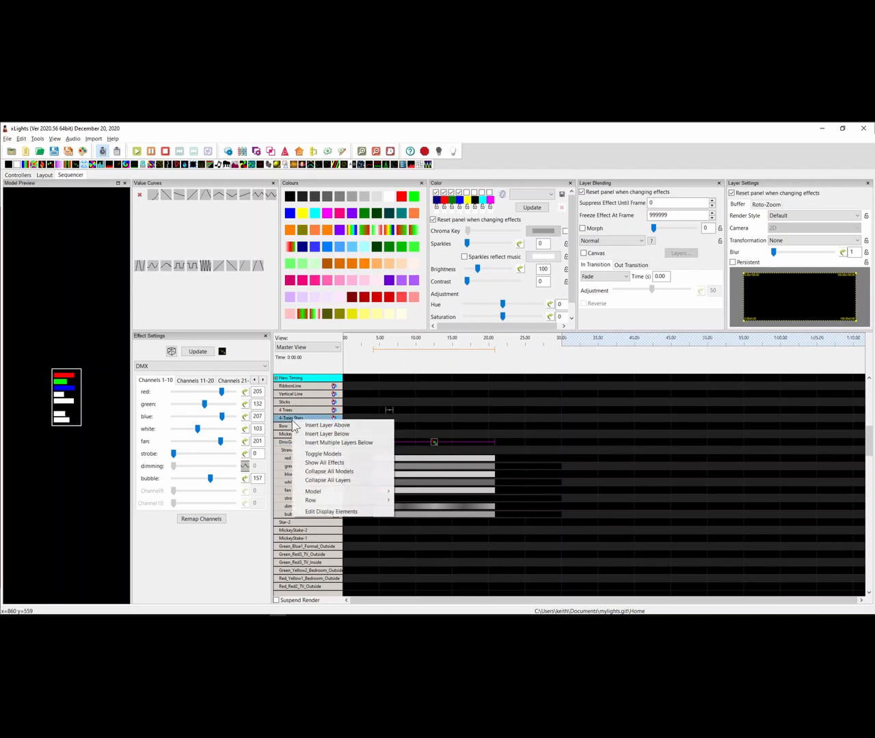
{"action": "left_click", "coordinate": [325, 512]}
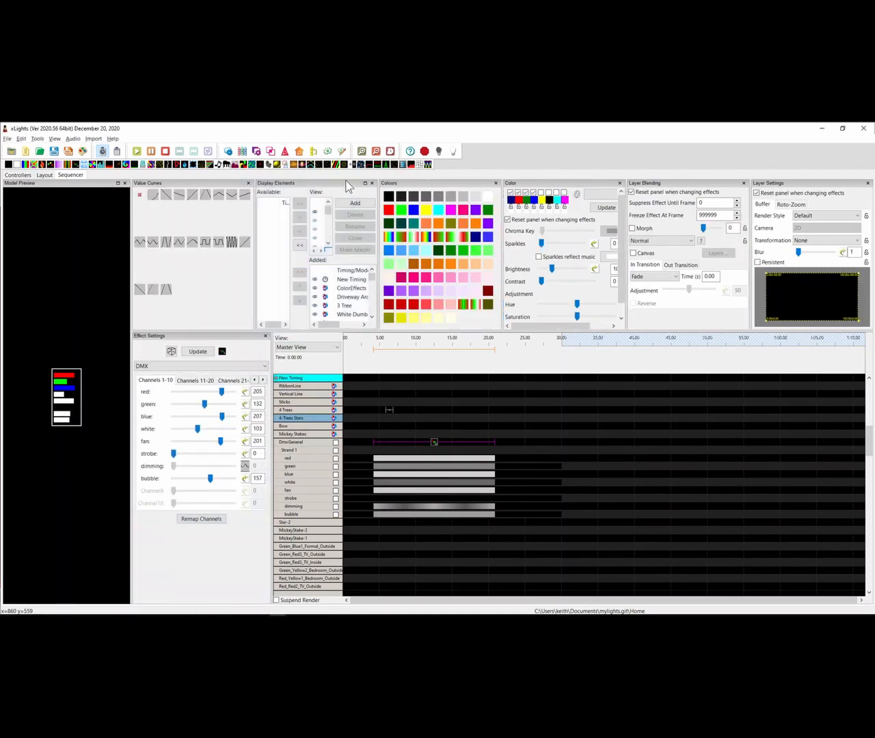
{"action": "left_click_drag", "start_coordinate": [345, 180], "coordinate": [301, 185]}
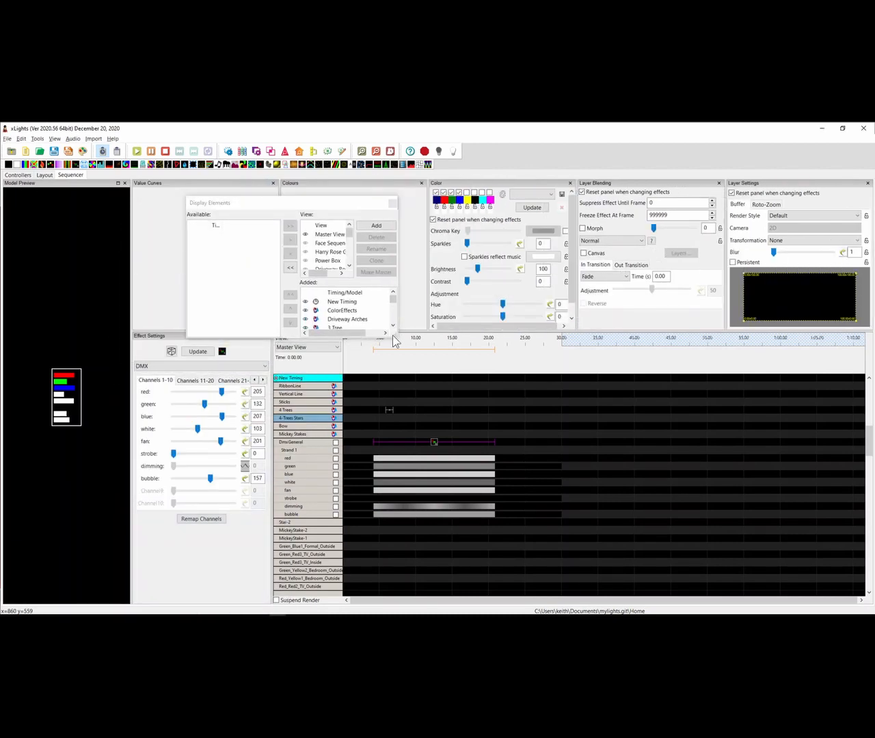
{"action": "left_click_drag", "start_coordinate": [394, 336], "coordinate": [558, 478]}
Sort the Master View elements By Controller/Port But Groups At Top, review the sorted models, and close Display Elements
{"action": "right_click", "coordinate": [460, 332]}
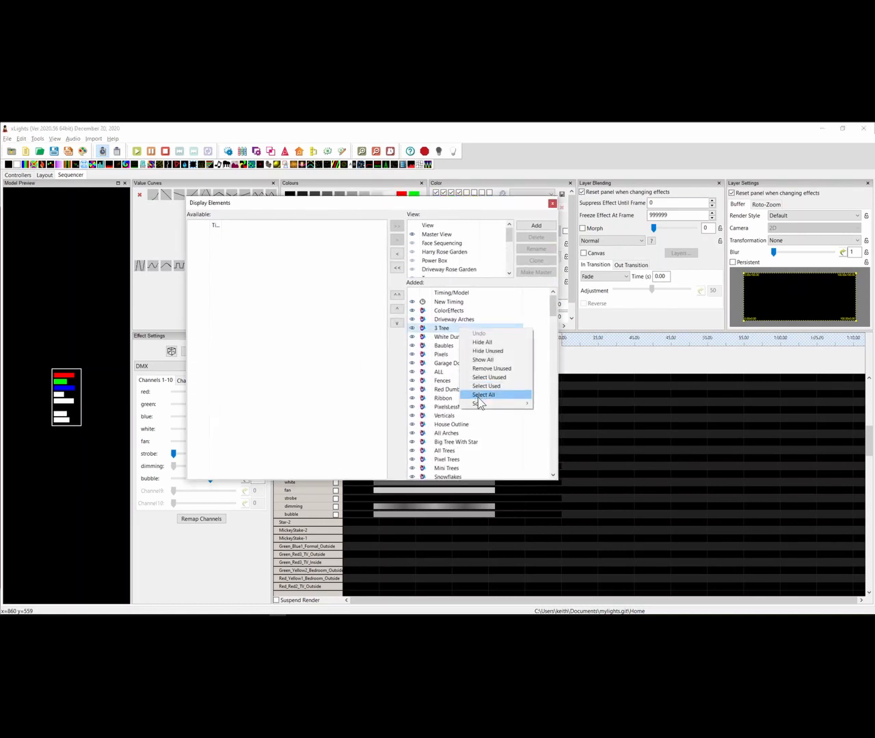
{"action": "mouse_move", "coordinate": [482, 403]}
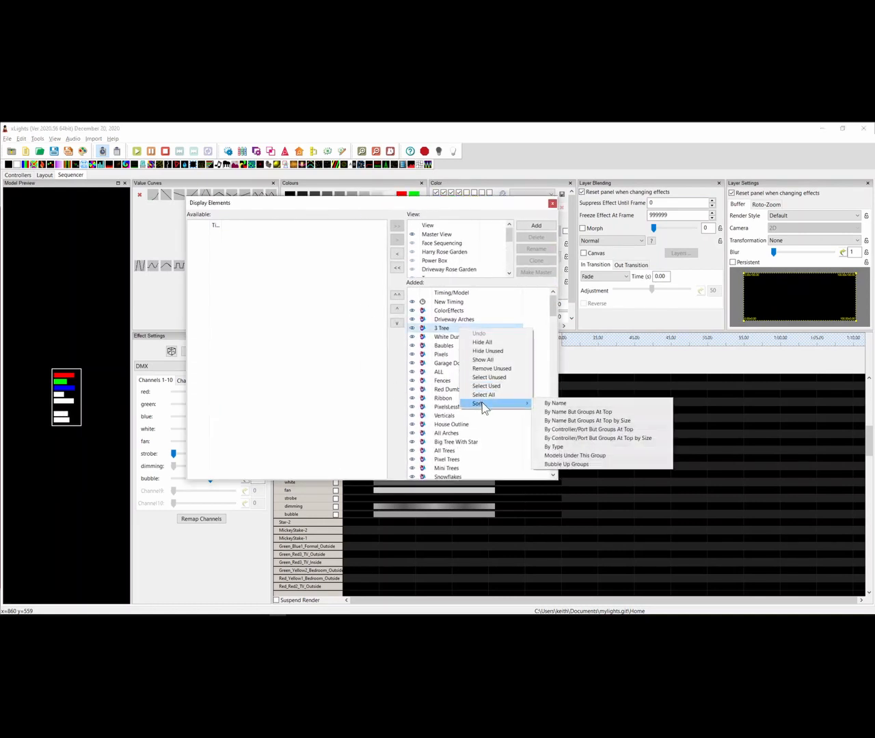
{"action": "left_click", "coordinate": [584, 430]}
{"action": "scroll", "coordinate": [488, 404], "scroll_direction": "down", "scroll_amount": 5}
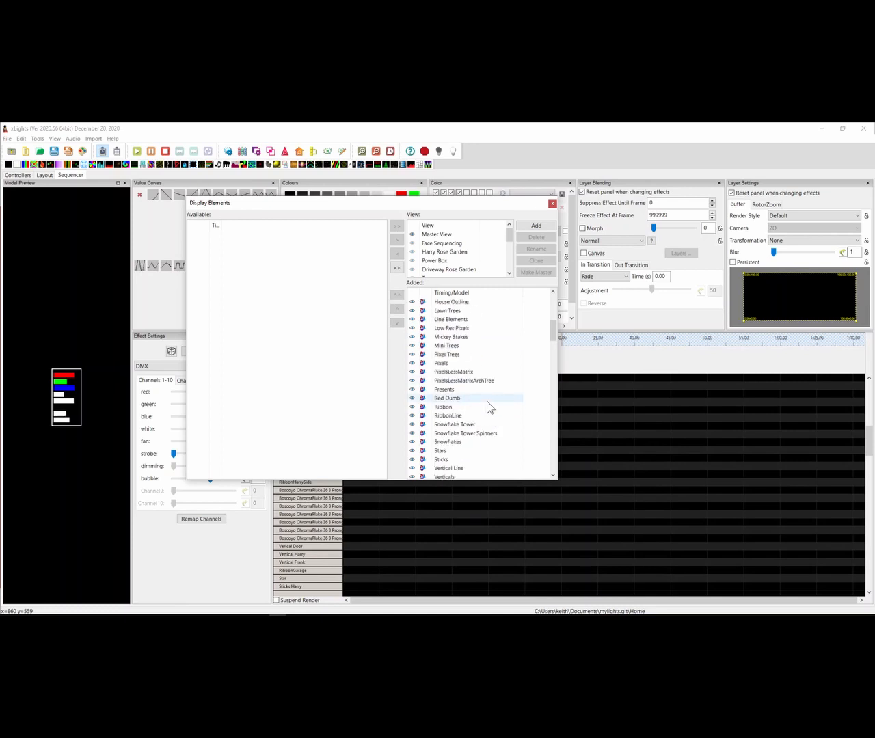
{"action": "scroll", "coordinate": [487, 404], "scroll_direction": "down", "scroll_amount": 3}
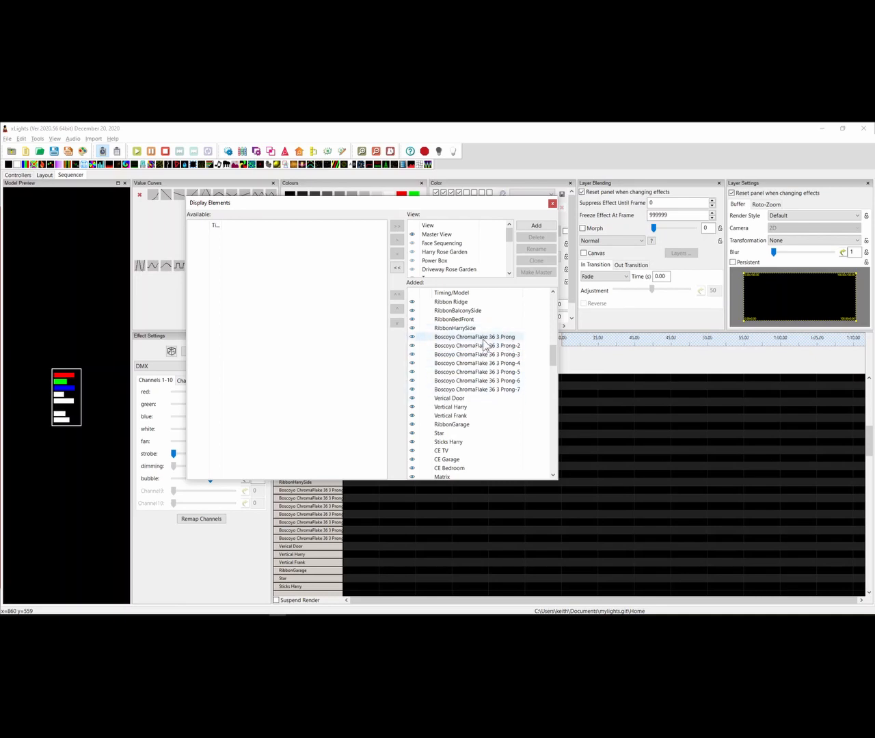
{"action": "scroll", "coordinate": [475, 389], "scroll_direction": "down", "scroll_amount": 2}
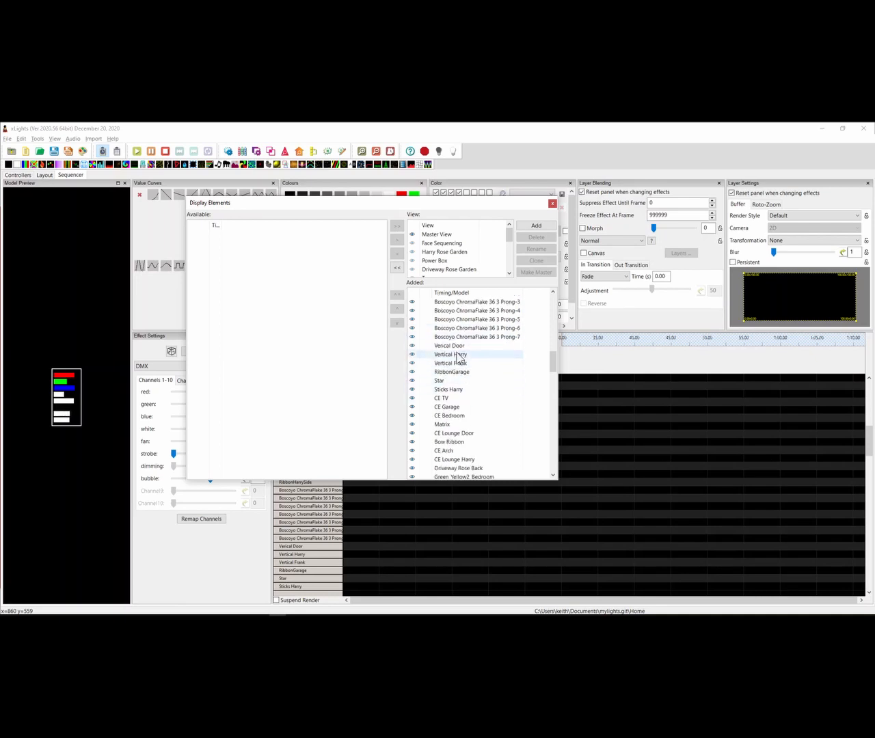
{"action": "scroll", "coordinate": [479, 327], "scroll_direction": "up", "scroll_amount": 3}
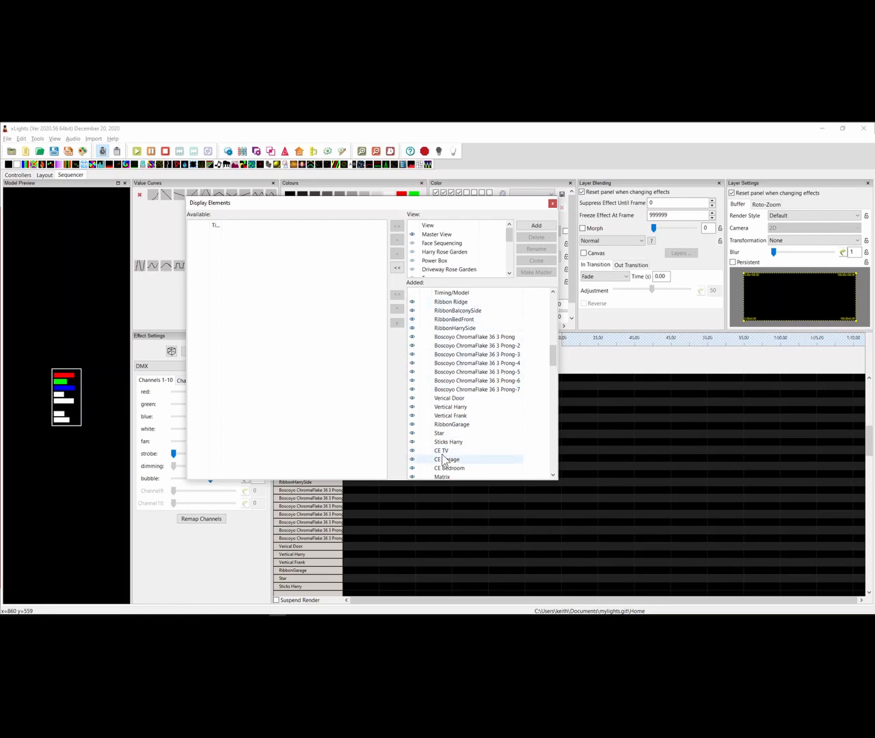
{"action": "scroll", "coordinate": [451, 393], "scroll_direction": "down", "scroll_amount": 3}
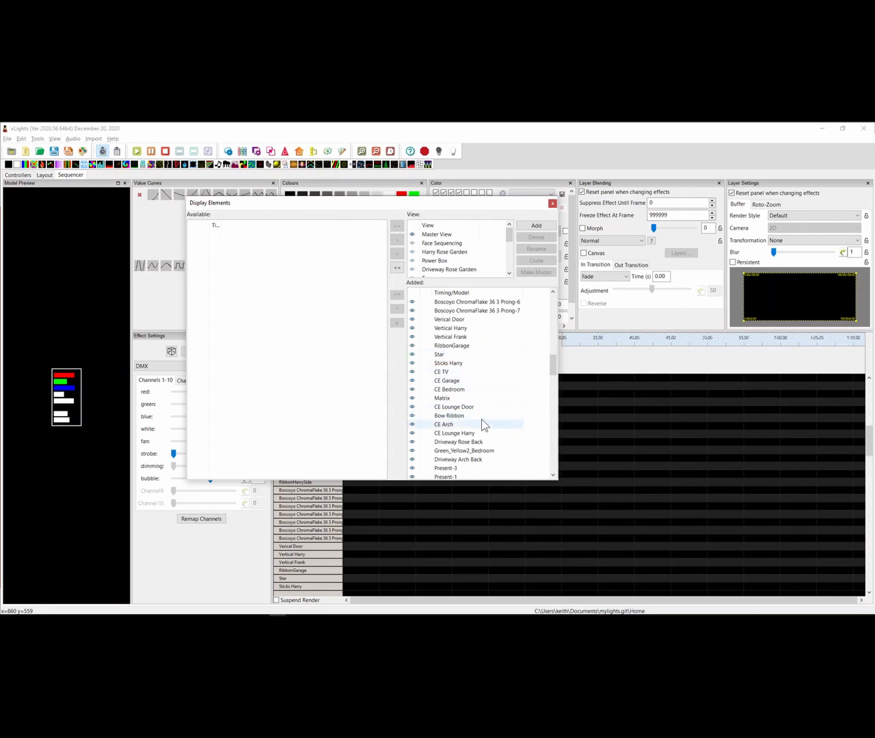
{"action": "left_click", "coordinate": [552, 204]}
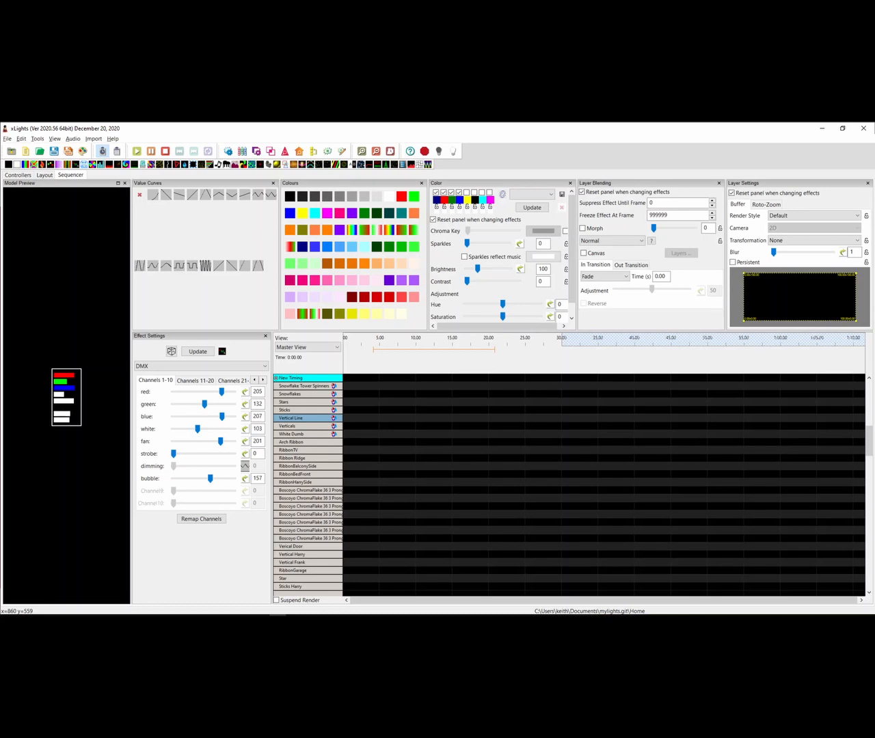
Launch xScanner to scan the network for controllers
{"action": "mouse_move", "coordinate": [683, 611]}
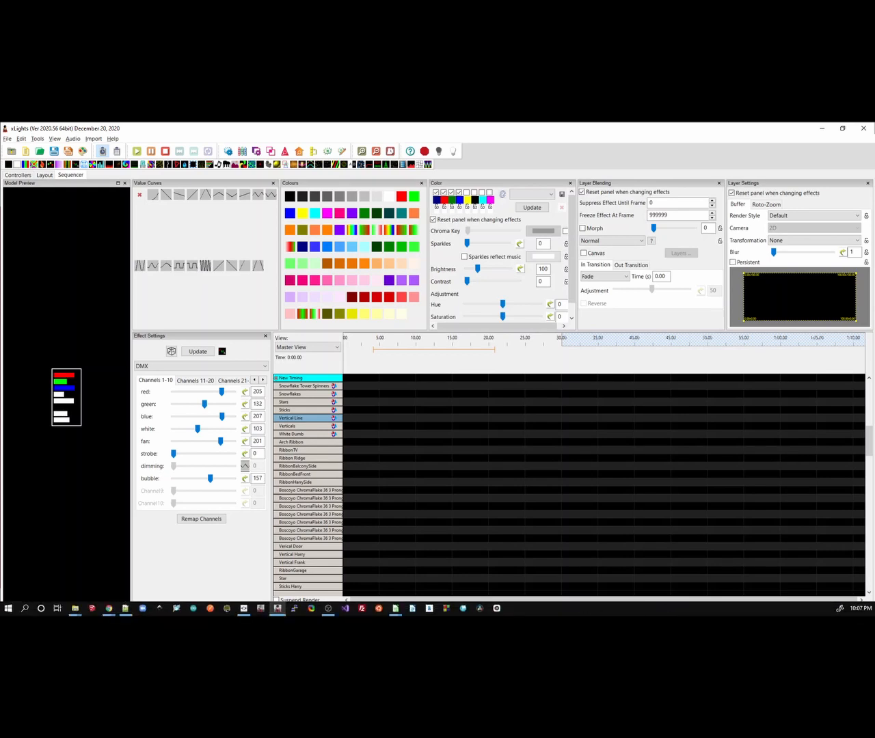
{"action": "left_click", "coordinate": [37, 139]}
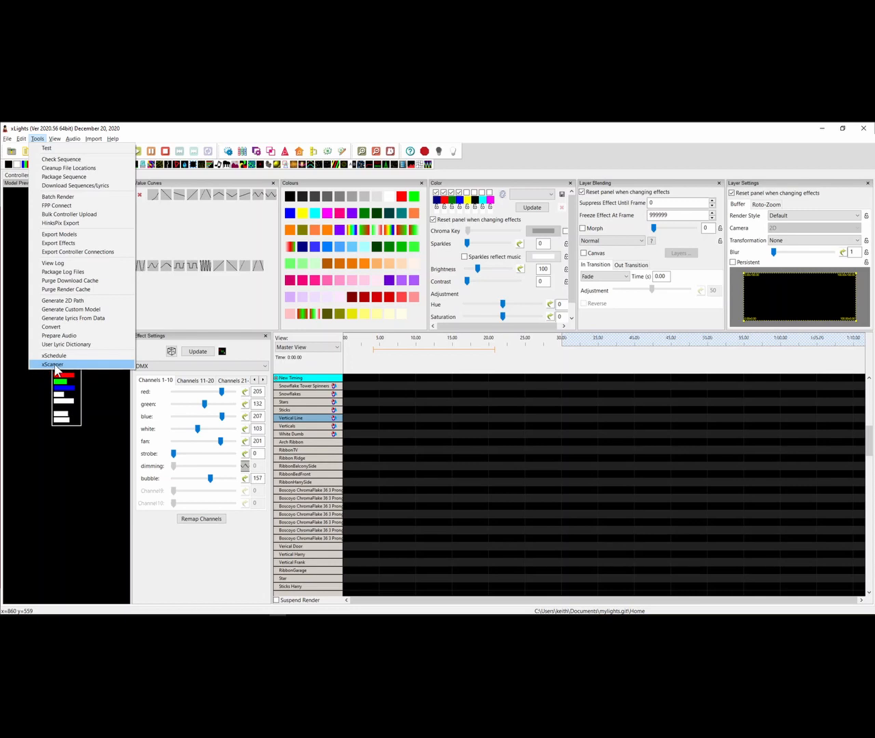
{"action": "left_click", "coordinate": [54, 364]}
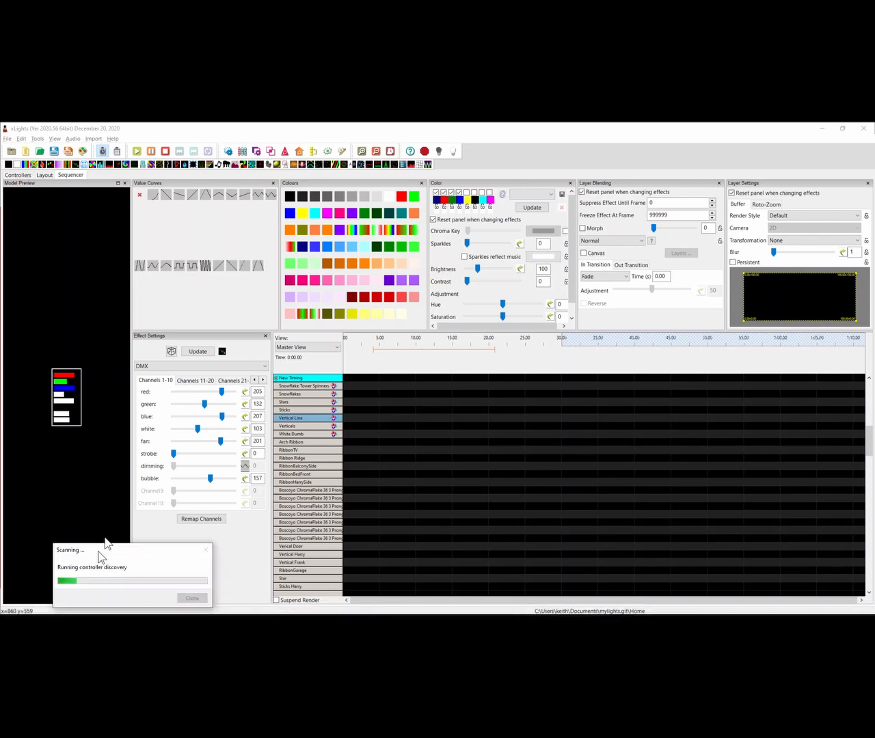
{"action": "left_click_drag", "start_coordinate": [102, 556], "coordinate": [207, 307]}
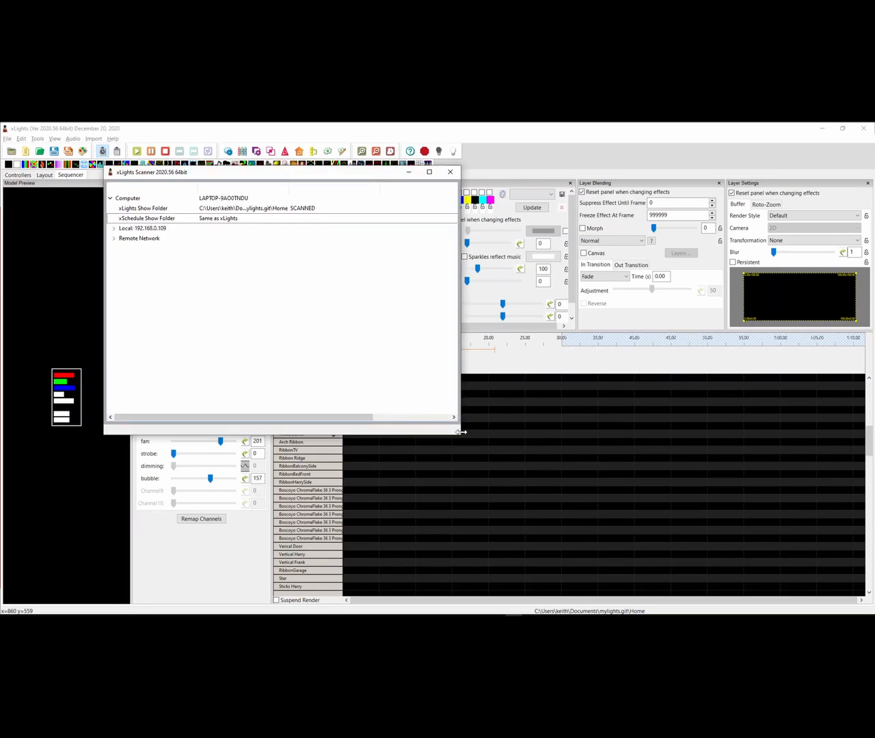
Enlarge the scanner window, expand the Local network, and inspect the J1Sys device's details
{"action": "left_click_drag", "start_coordinate": [461, 435], "coordinate": [675, 520]}
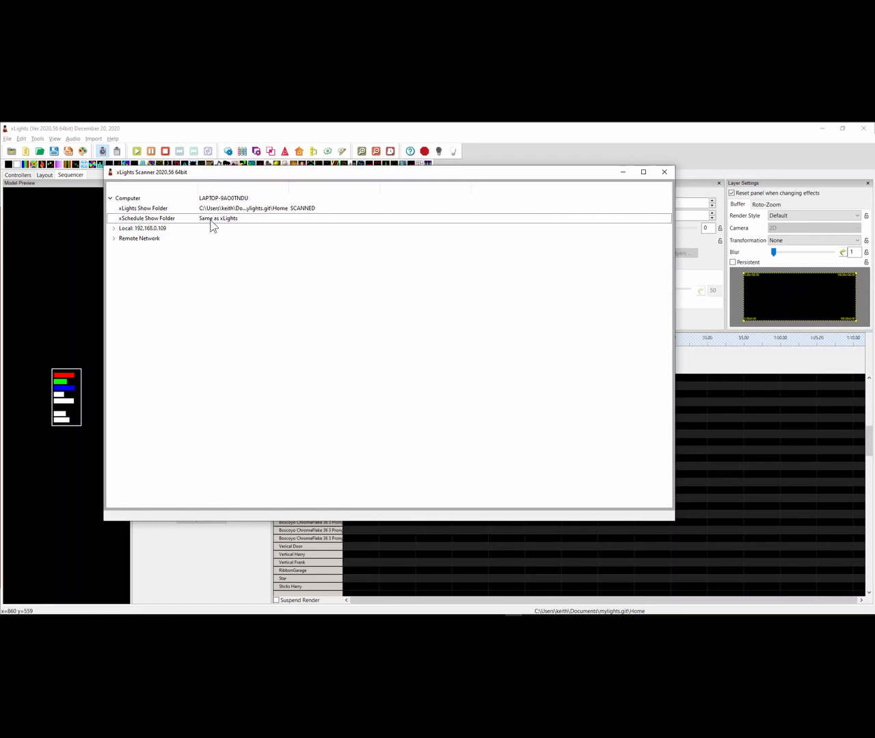
{"action": "left_click", "coordinate": [113, 228]}
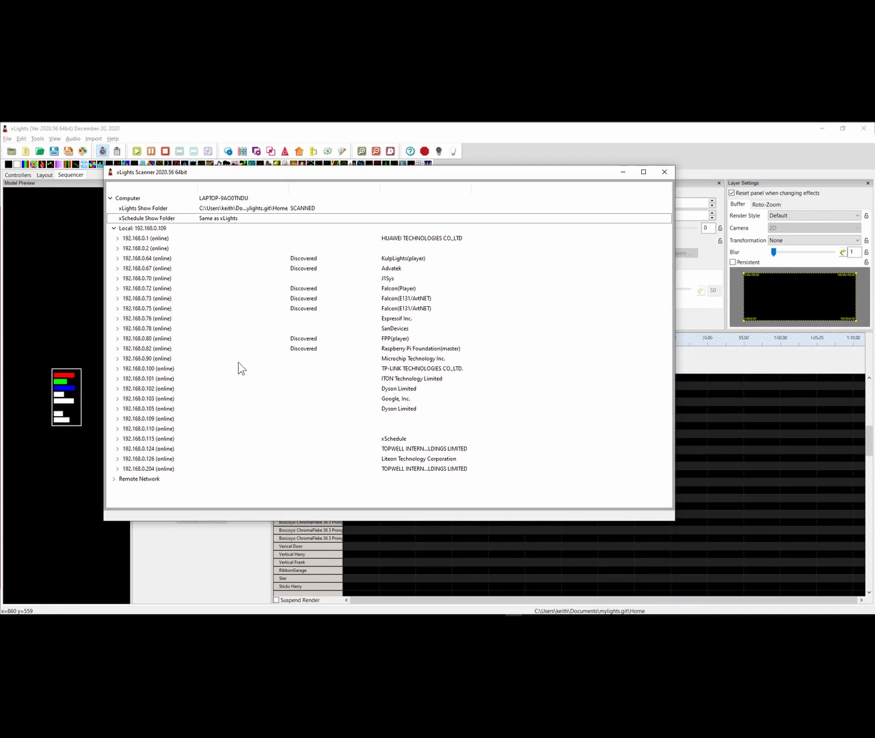
{"action": "left_click", "coordinate": [388, 278]}
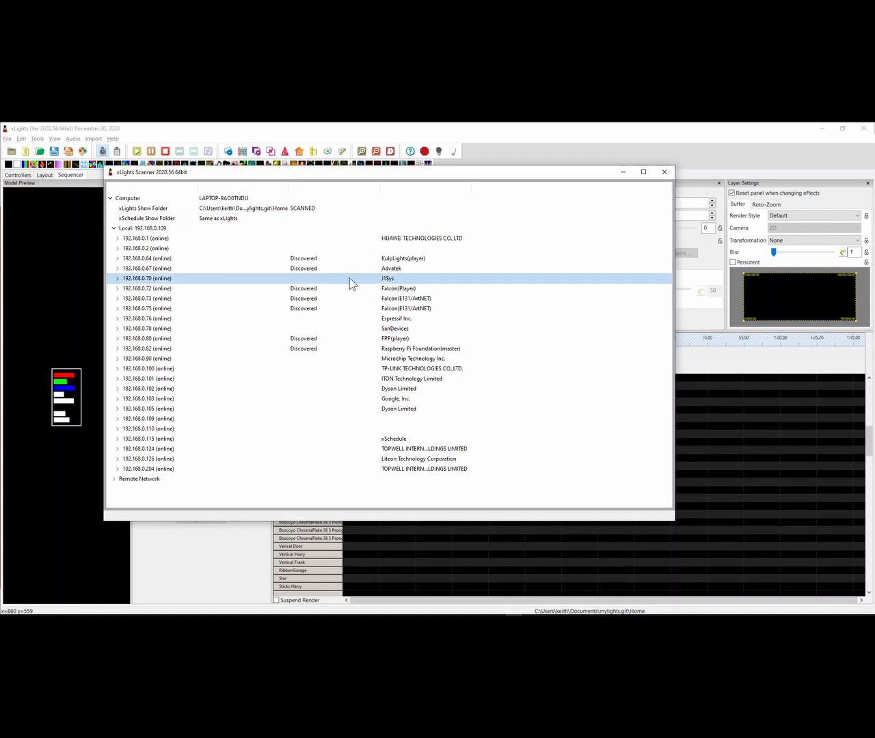
{"action": "left_click", "coordinate": [117, 278]}
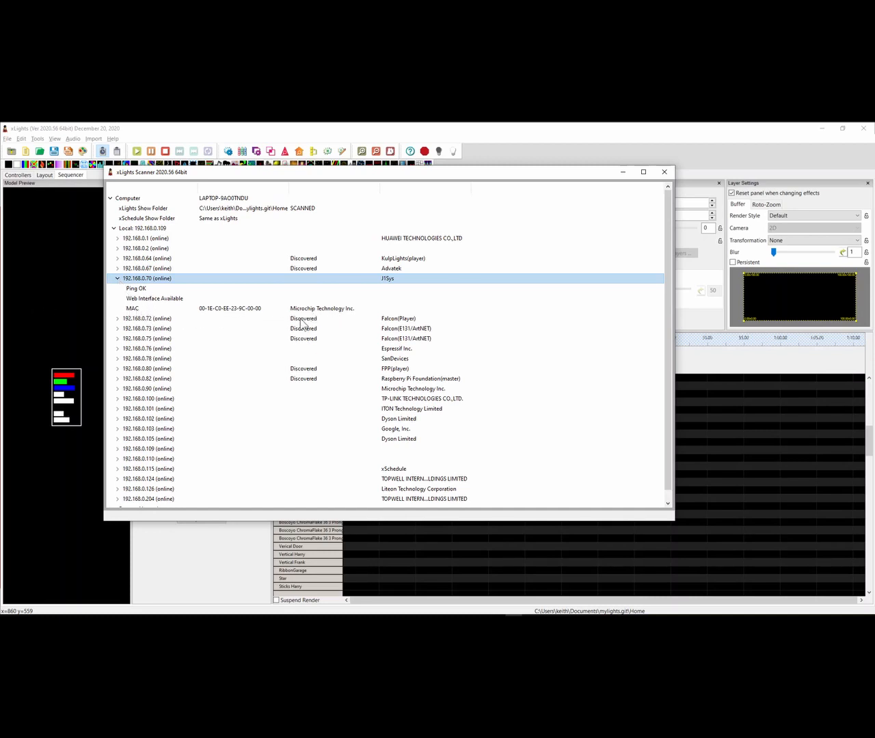
{"action": "left_click", "coordinate": [117, 278]}
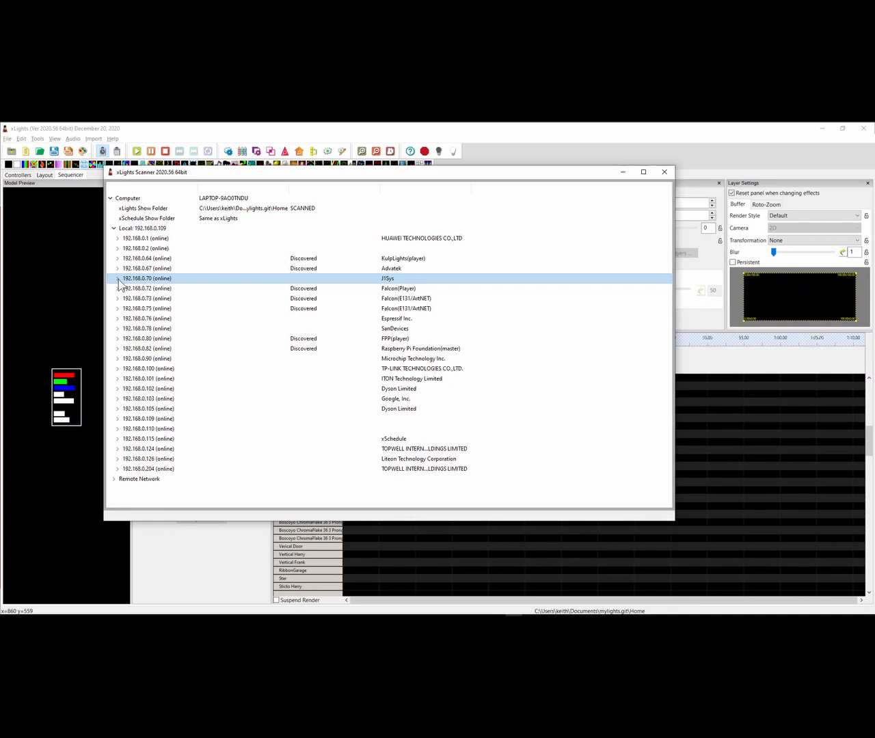
Inspect the discovered Advatek controller's vendor, model and variant details, and collapse its entry
{"action": "left_click", "coordinate": [118, 269]}
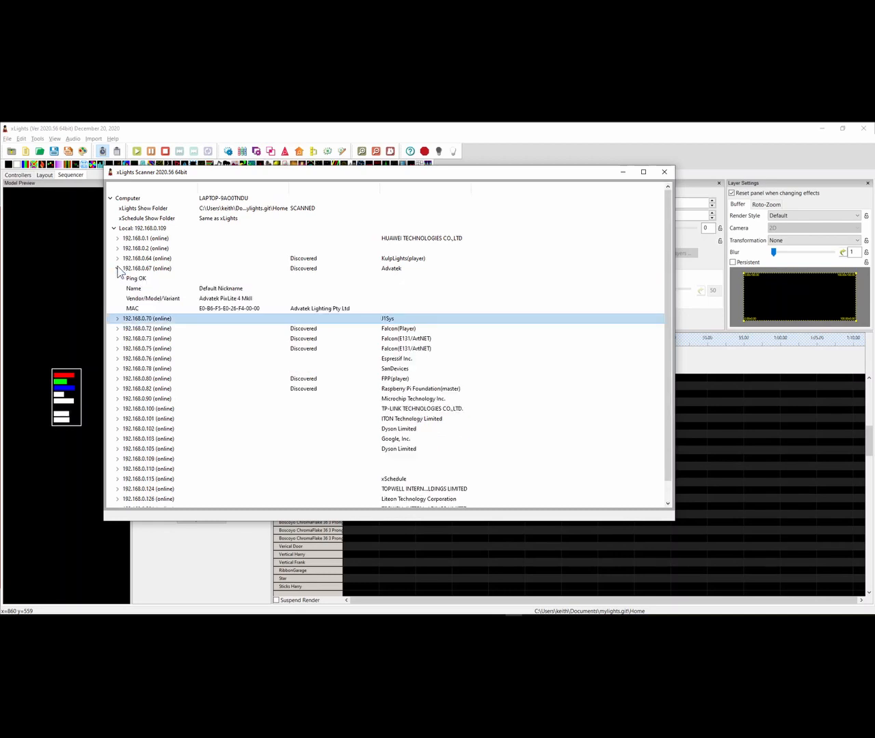
{"action": "left_click", "coordinate": [157, 299]}
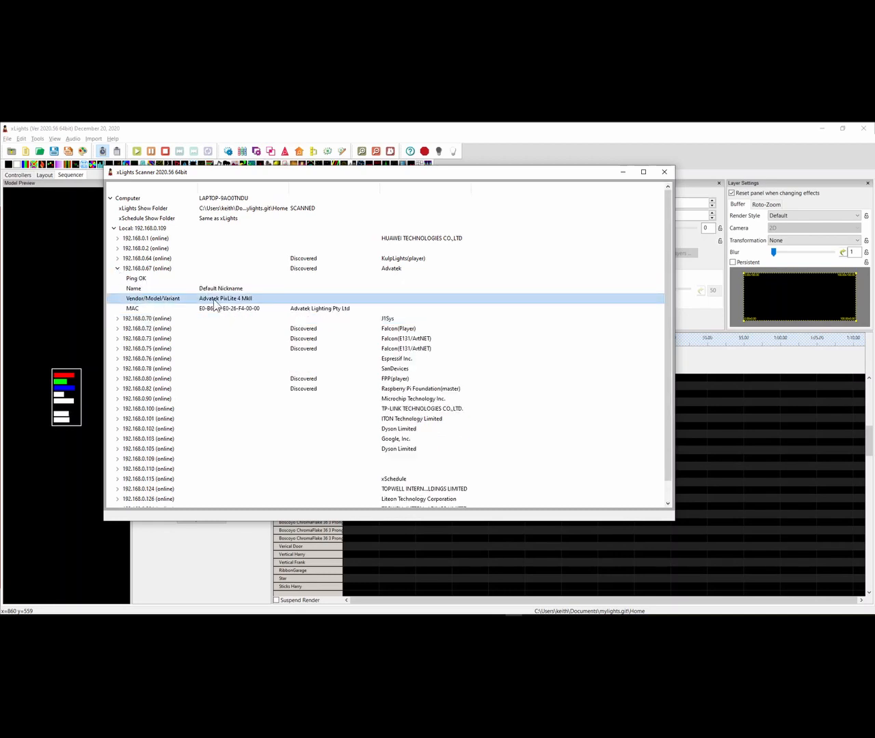
{"action": "left_click", "coordinate": [118, 269]}
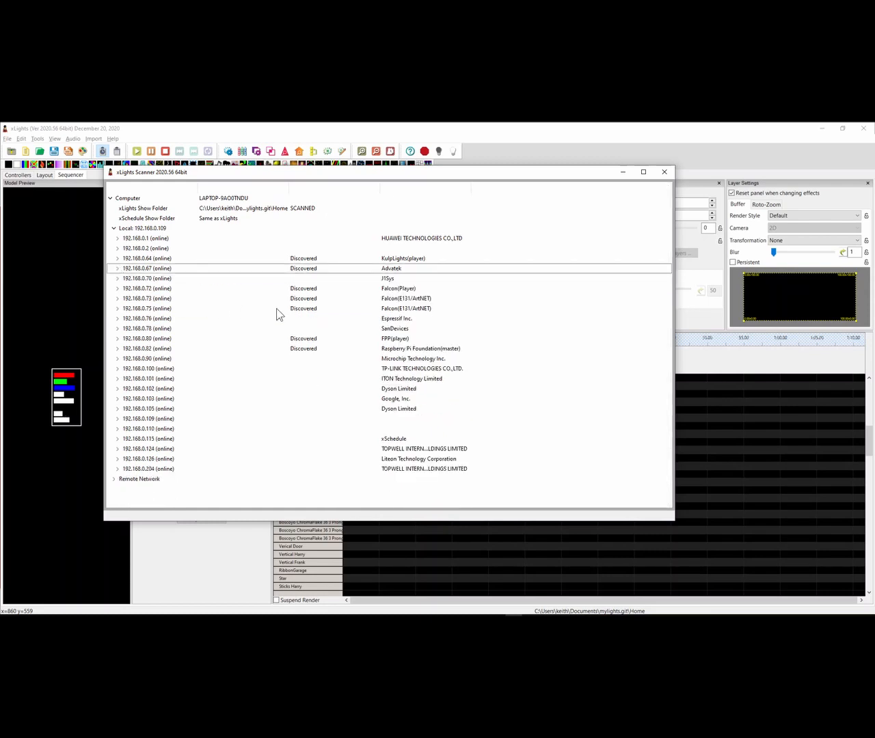
Inspect the details of the Falcon controllers at 192.168.0.72 and 192.168.0.73, collapsing each entry after viewing
{"action": "left_click", "coordinate": [118, 288]}
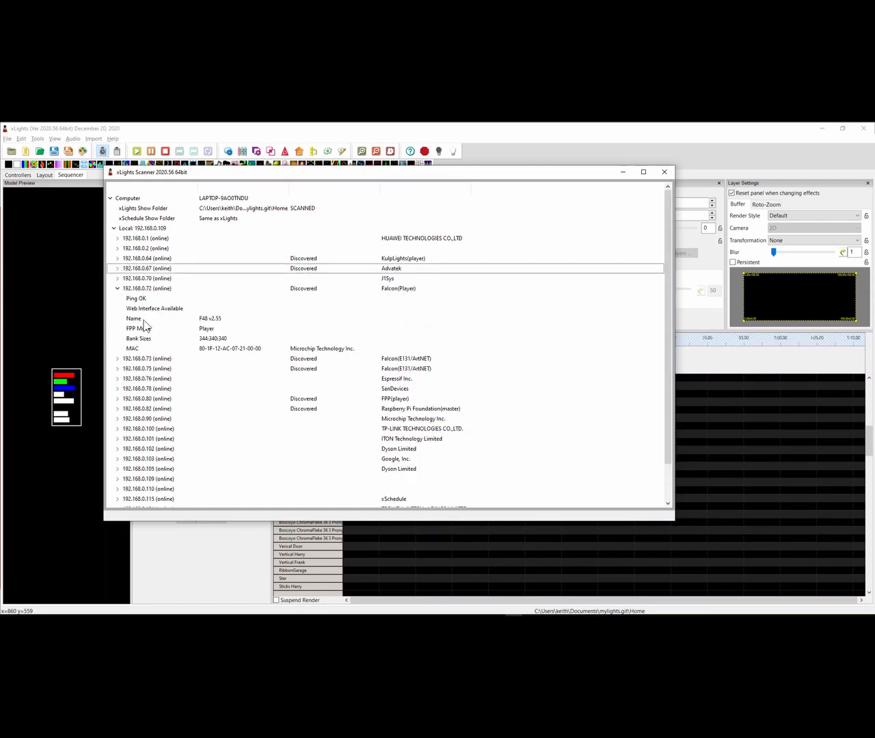
{"action": "left_click", "coordinate": [197, 329]}
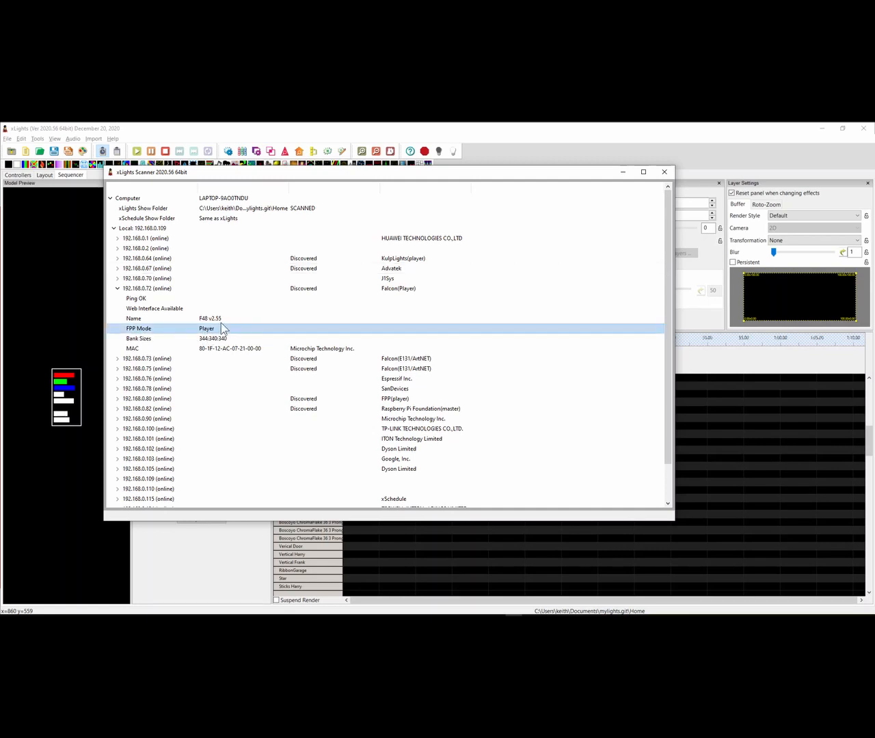
{"action": "left_click", "coordinate": [119, 289]}
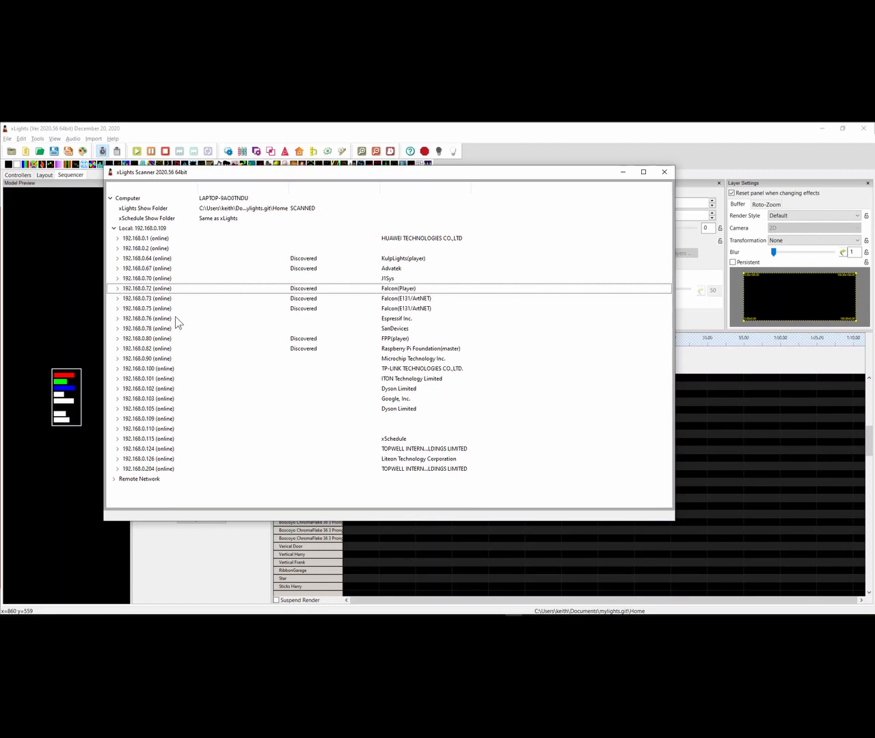
{"action": "left_click", "coordinate": [118, 299]}
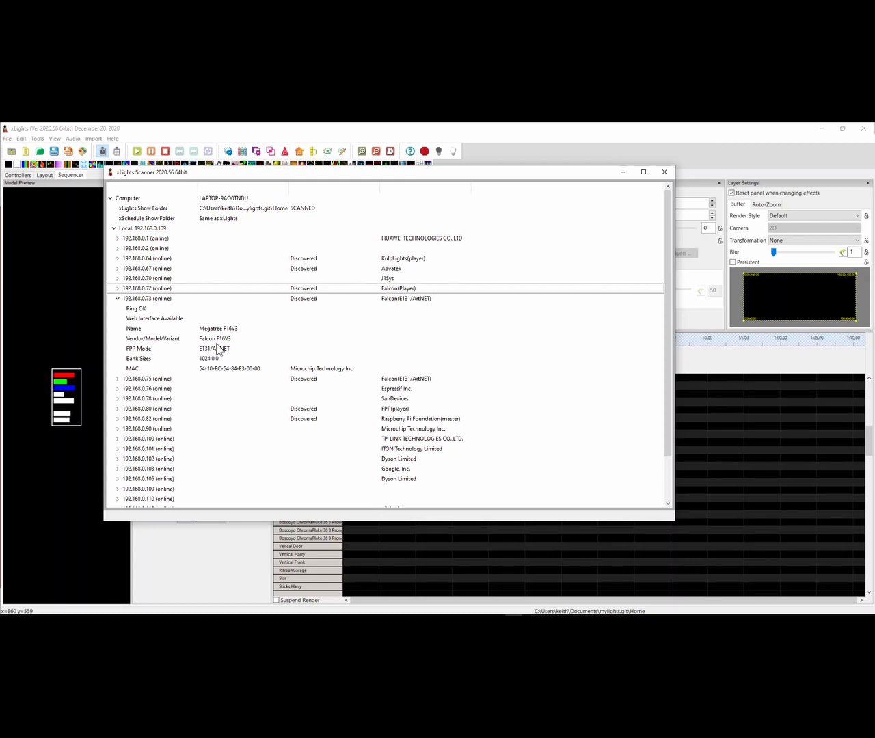
{"action": "left_click", "coordinate": [118, 300]}
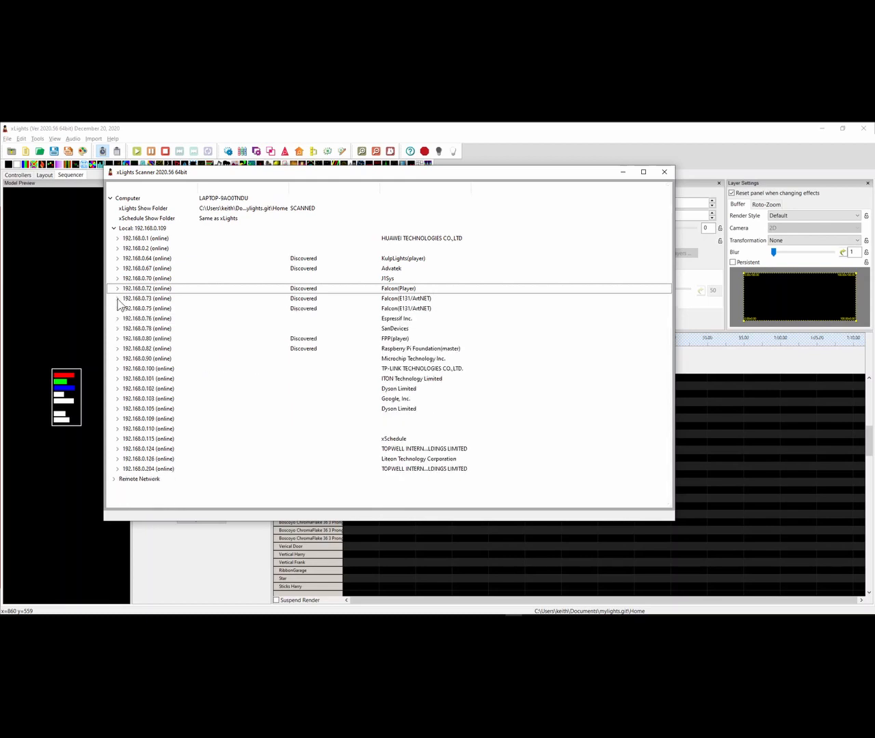
Examine the FPP player's mode, version and network interface details at 192.168.0.80, and collapse its entry
{"action": "left_click", "coordinate": [117, 339]}
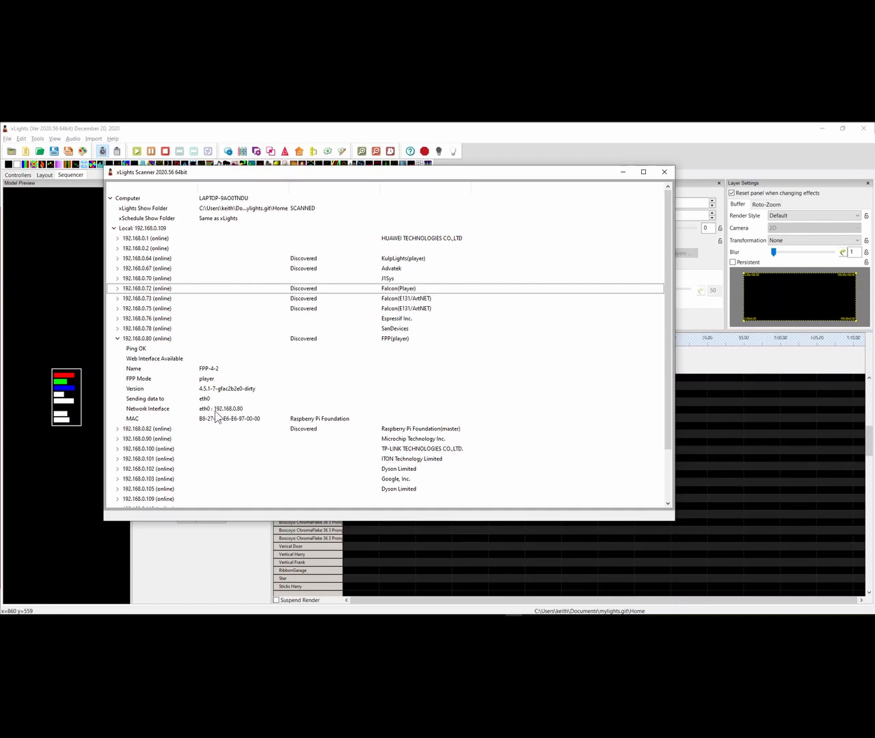
{"action": "left_click", "coordinate": [213, 409]}
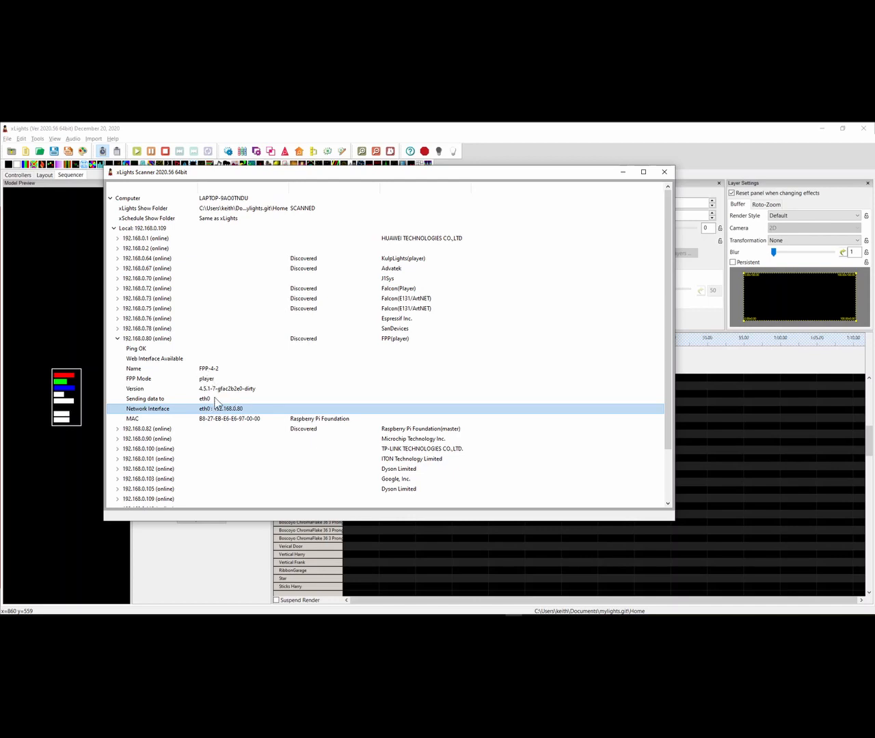
{"action": "left_click", "coordinate": [192, 389]}
{"action": "left_click", "coordinate": [152, 380]}
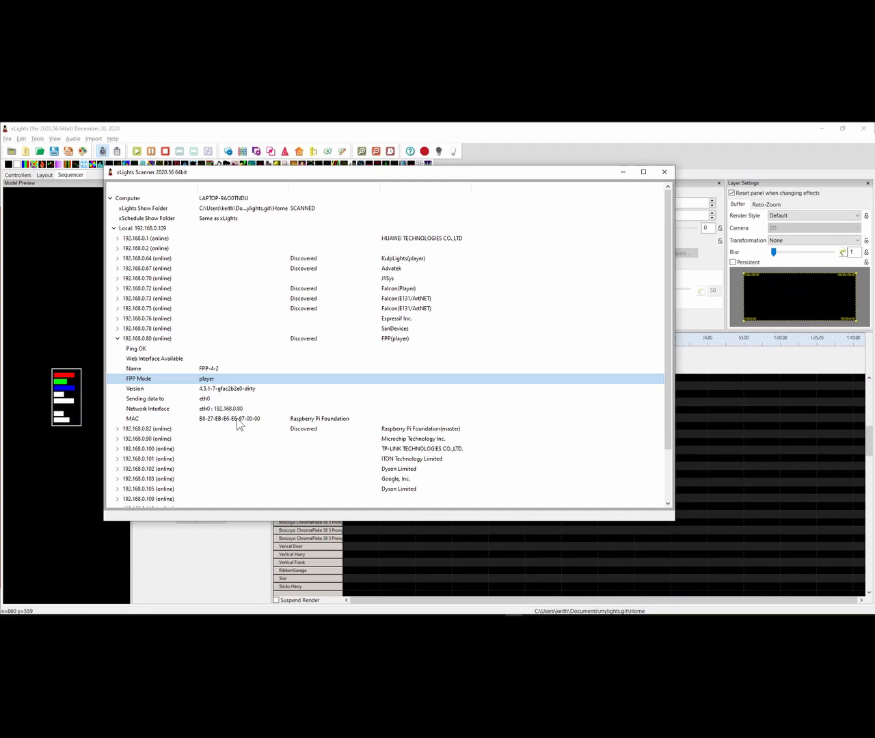
{"action": "left_click", "coordinate": [118, 338]}
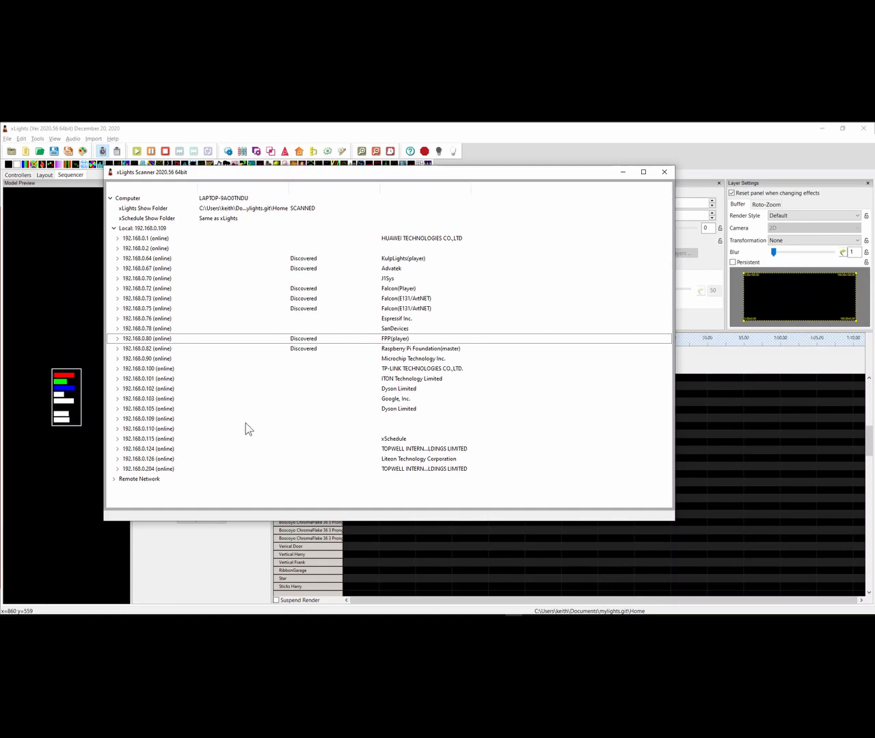
Expand the Remote Network and examine the details of the Falcon controller at 192.168.1.201
{"action": "left_click", "coordinate": [115, 479]}
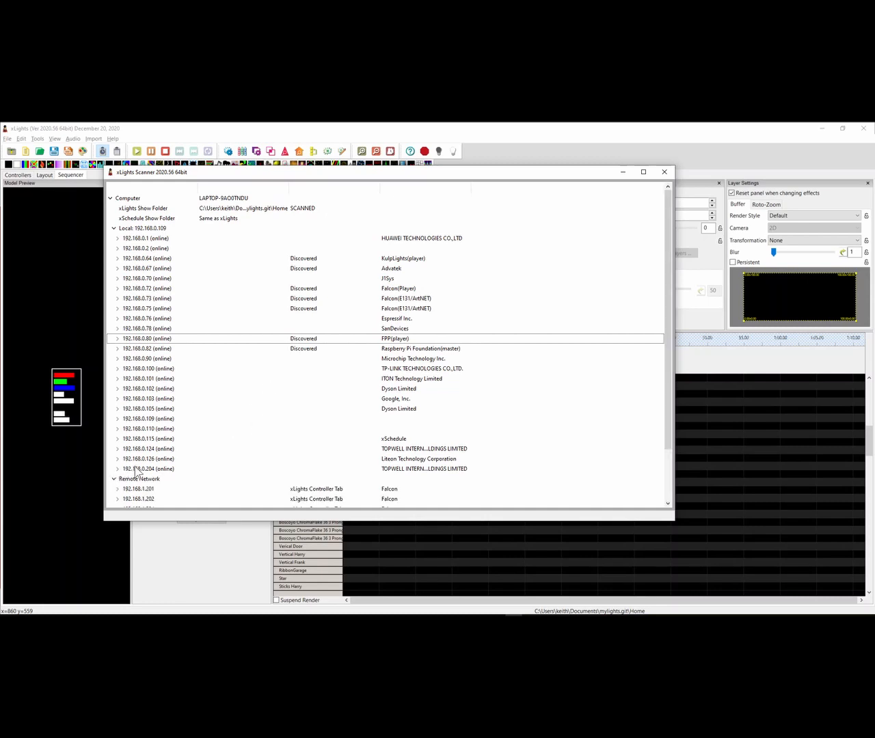
{"action": "scroll", "coordinate": [146, 475], "scroll_direction": "down", "scroll_amount": 2}
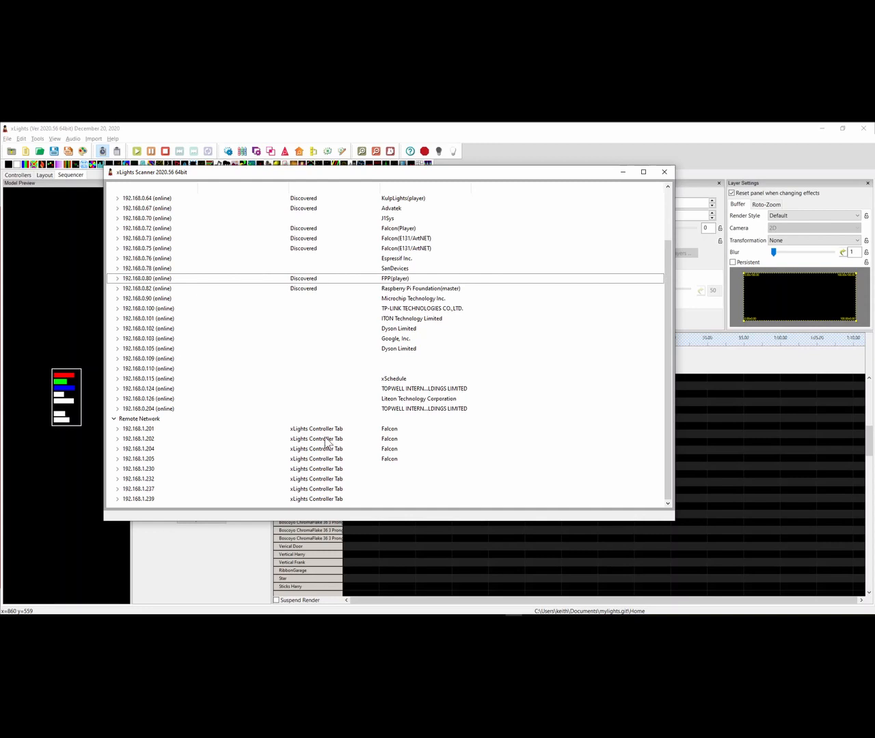
{"action": "left_click", "coordinate": [118, 429]}
{"action": "left_click", "coordinate": [143, 440]}
{"action": "scroll", "coordinate": [147, 441], "scroll_direction": "down", "scroll_amount": 2}
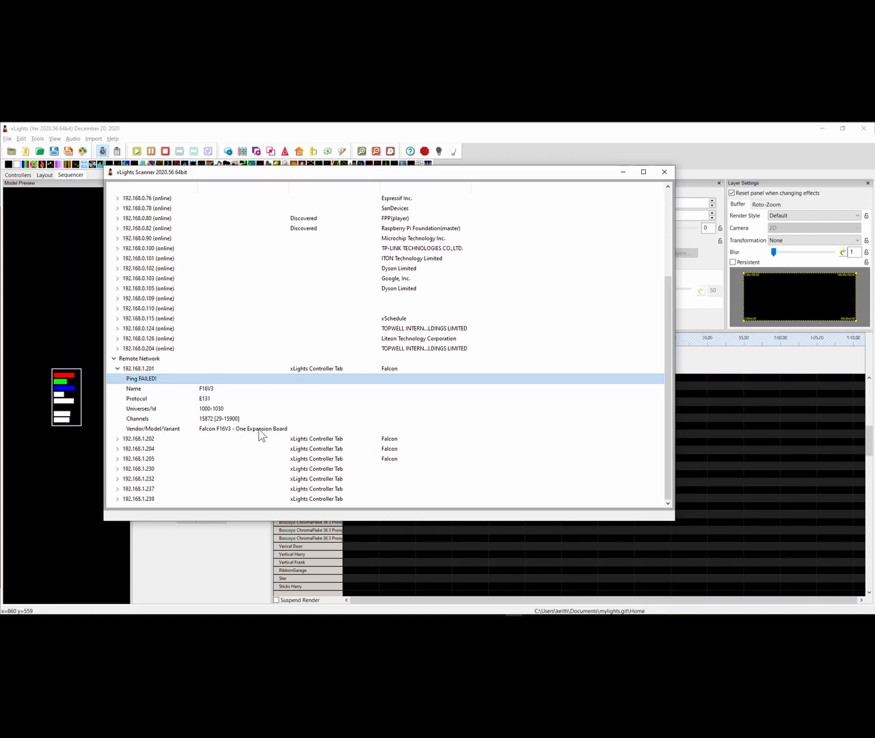
Expand the remote controllers 192.168.1.202, 192.168.1.204, 192.168.1.205 and 192.168.1.230 to review their details
{"action": "left_click", "coordinate": [118, 438]}
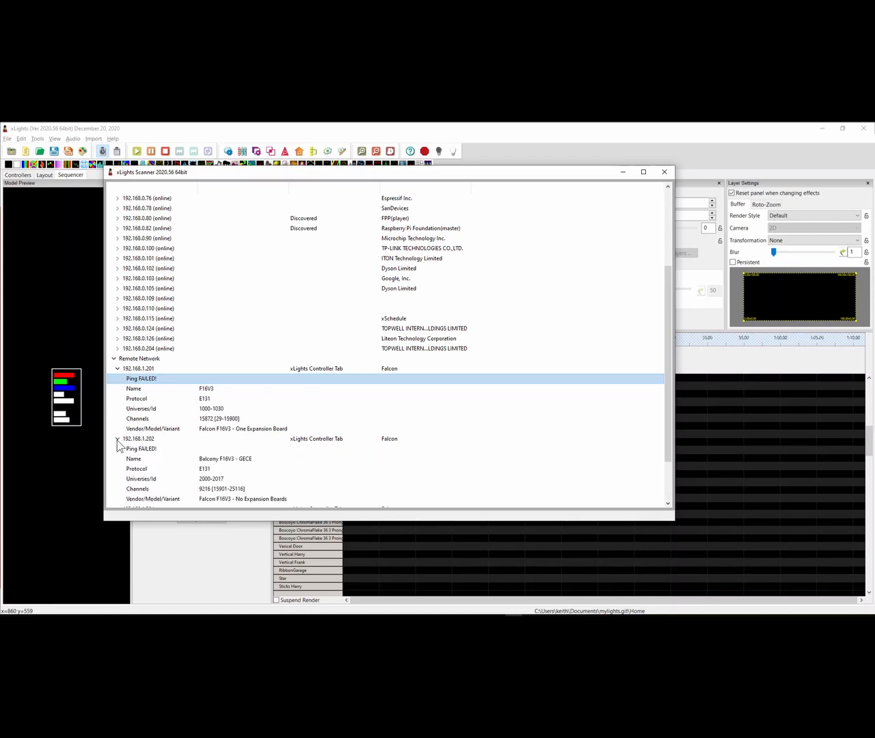
{"action": "scroll", "coordinate": [122, 464], "scroll_direction": "down", "scroll_amount": 2}
{"action": "left_click", "coordinate": [117, 449]}
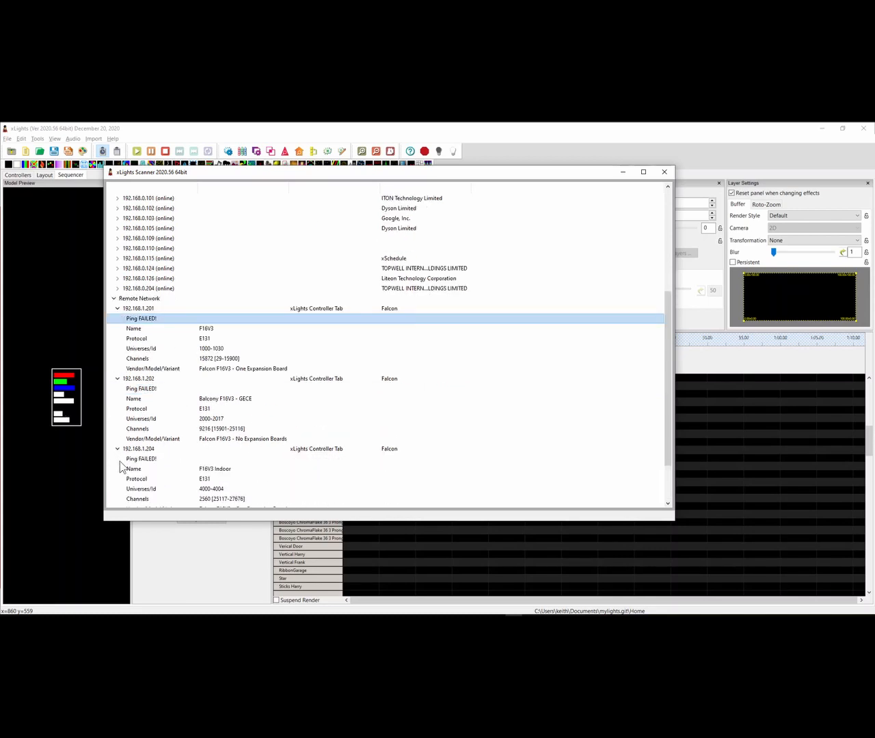
{"action": "scroll", "coordinate": [121, 466], "scroll_direction": "down", "scroll_amount": 2}
{"action": "left_click", "coordinate": [118, 459]}
{"action": "scroll", "coordinate": [121, 474], "scroll_direction": "down", "scroll_amount": 2}
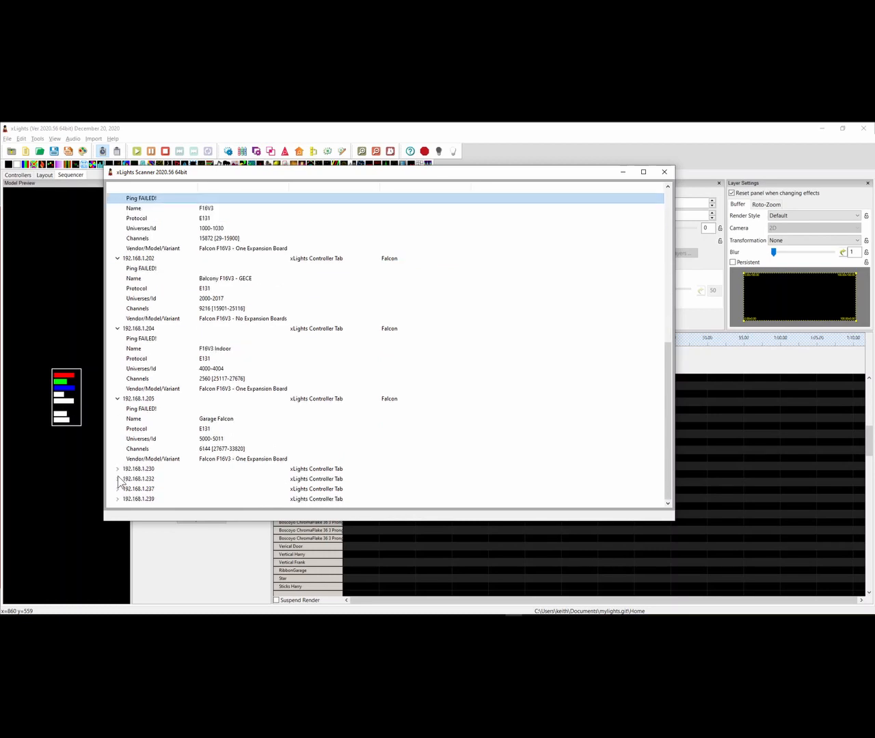
{"action": "left_click", "coordinate": [117, 470]}
{"action": "scroll", "coordinate": [121, 467], "scroll_direction": "up", "scroll_amount": 10}
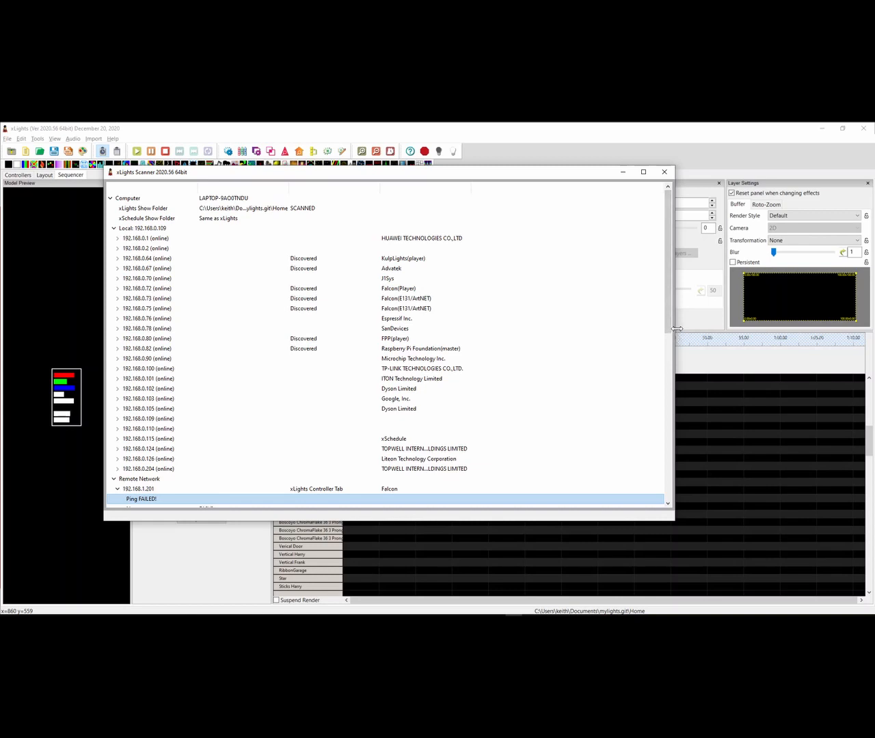
Narrow the scanner window and expand the FPP player entry at 192.168.0.80 again
{"action": "left_click_drag", "start_coordinate": [674, 330], "coordinate": [571, 329]}
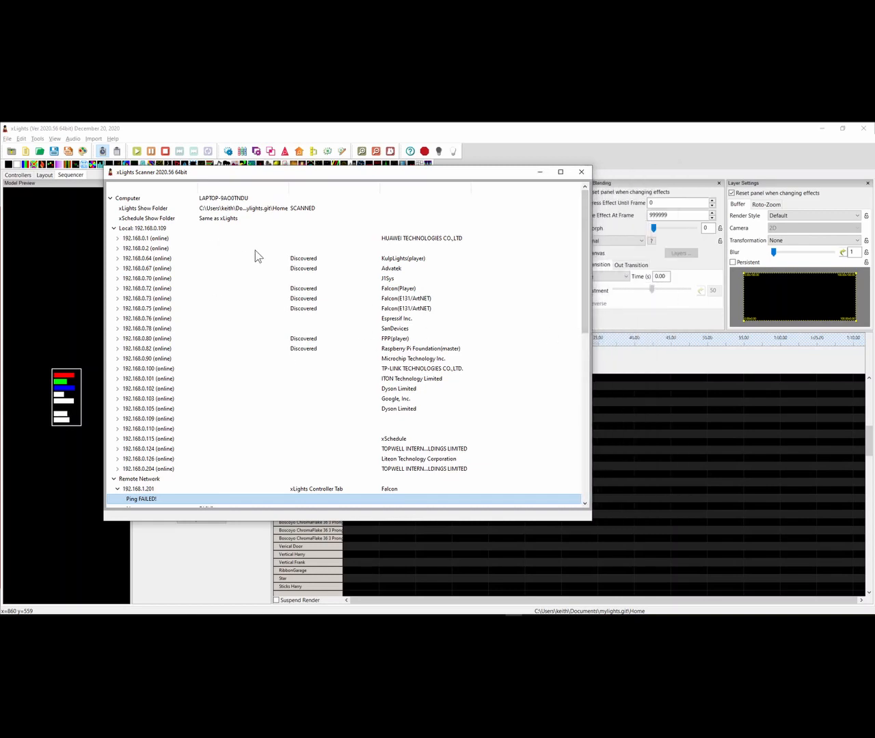
{"action": "left_click", "coordinate": [393, 339]}
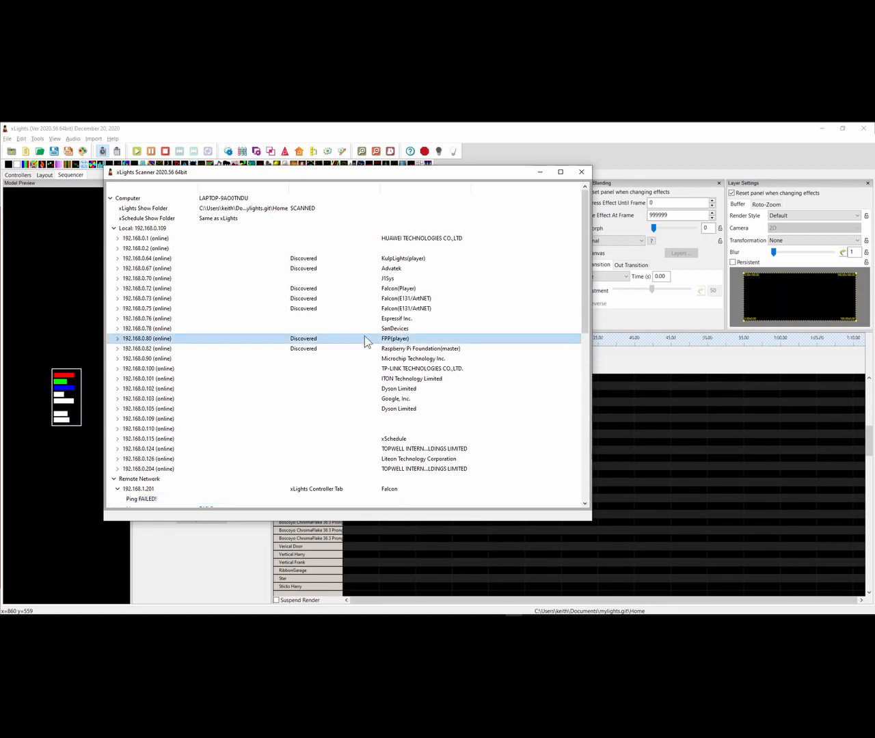
{"action": "left_click", "coordinate": [117, 338]}
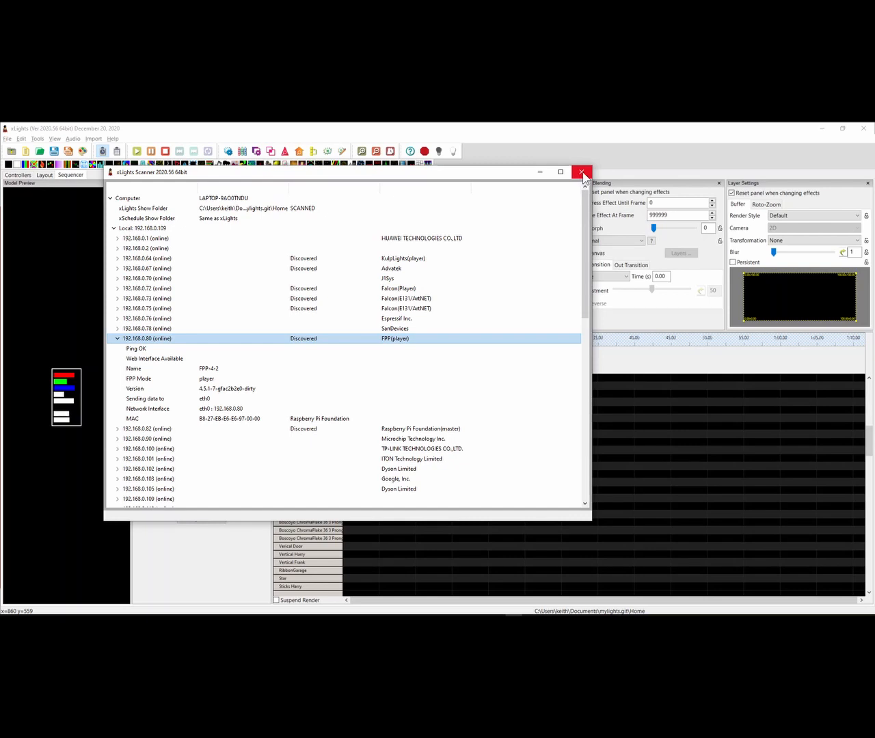
Show the Export to CSV option for the scan results, and close the scanner without exporting
{"action": "right_click", "coordinate": [226, 251]}
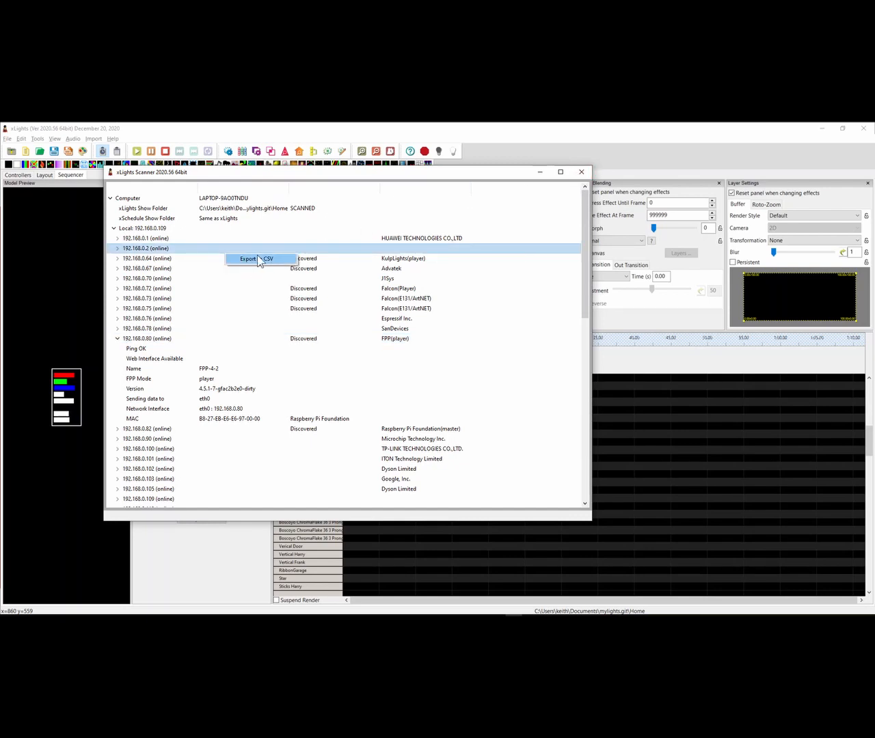
{"action": "right_click", "coordinate": [248, 299]}
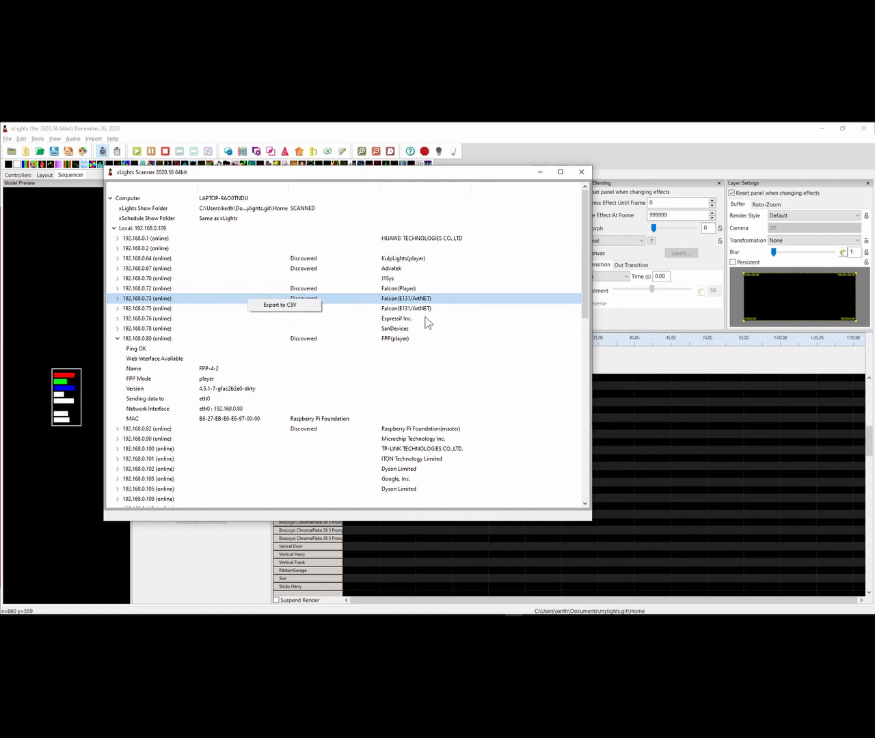
{"action": "left_click", "coordinate": [582, 172]}
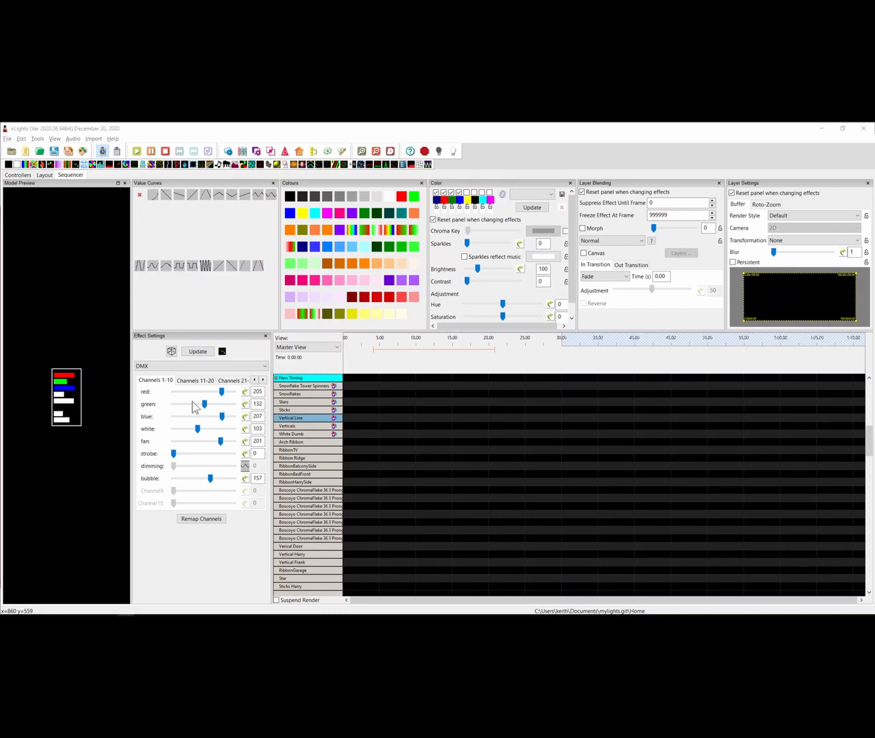
Open xSchedule, review the Christmas playlist's Weekends schedule, and cancel its dialog
{"action": "left_click", "coordinate": [37, 139]}
{"action": "left_click", "coordinate": [54, 355]}
{"action": "mouse_move", "coordinate": [369, 614]}
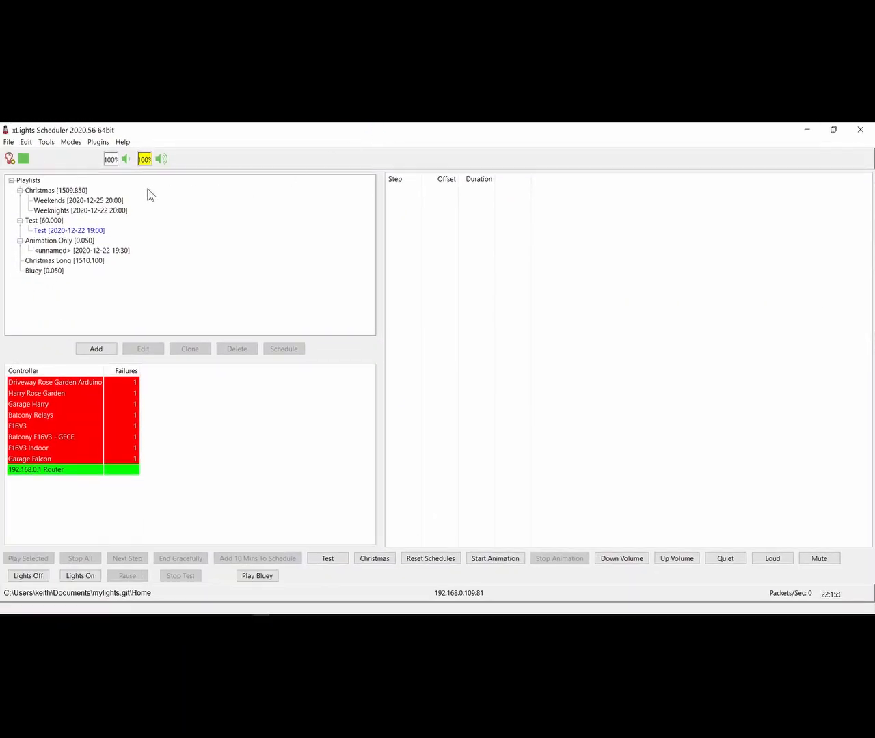
{"action": "double_click", "coordinate": [65, 200]}
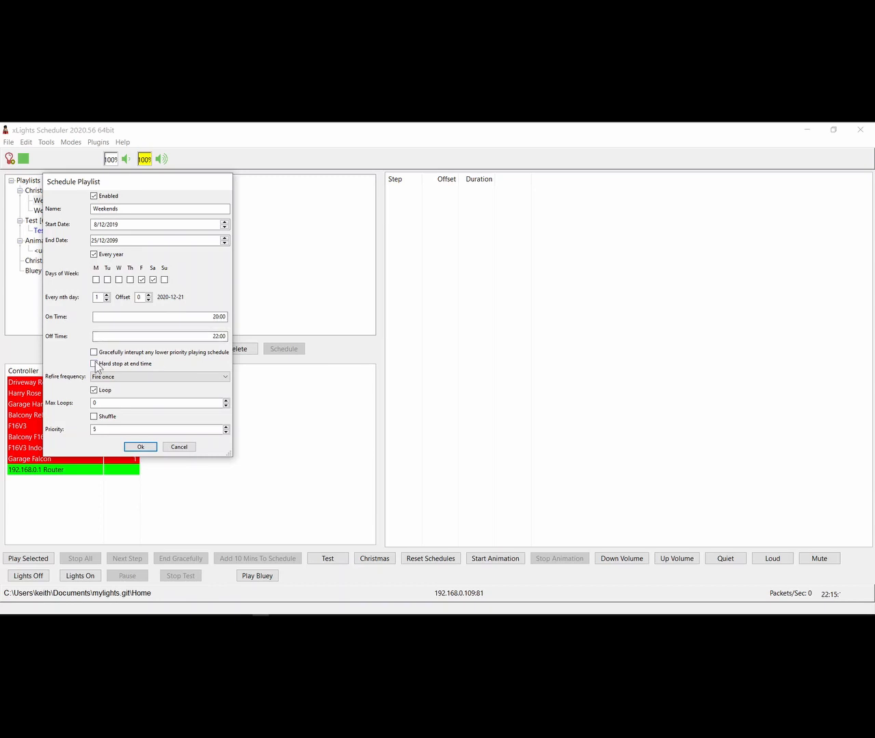
{"action": "left_click", "coordinate": [179, 446]}
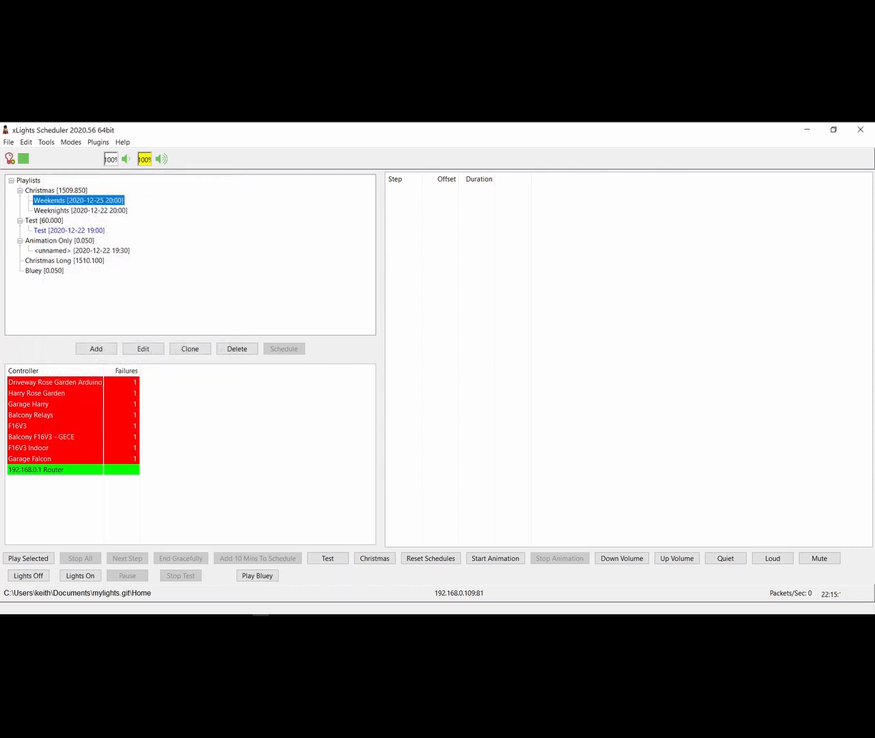
Open the scheduler's options, review the performance, output and web server settings, and cancel the dialog
{"action": "left_click", "coordinate": [126, 614]}
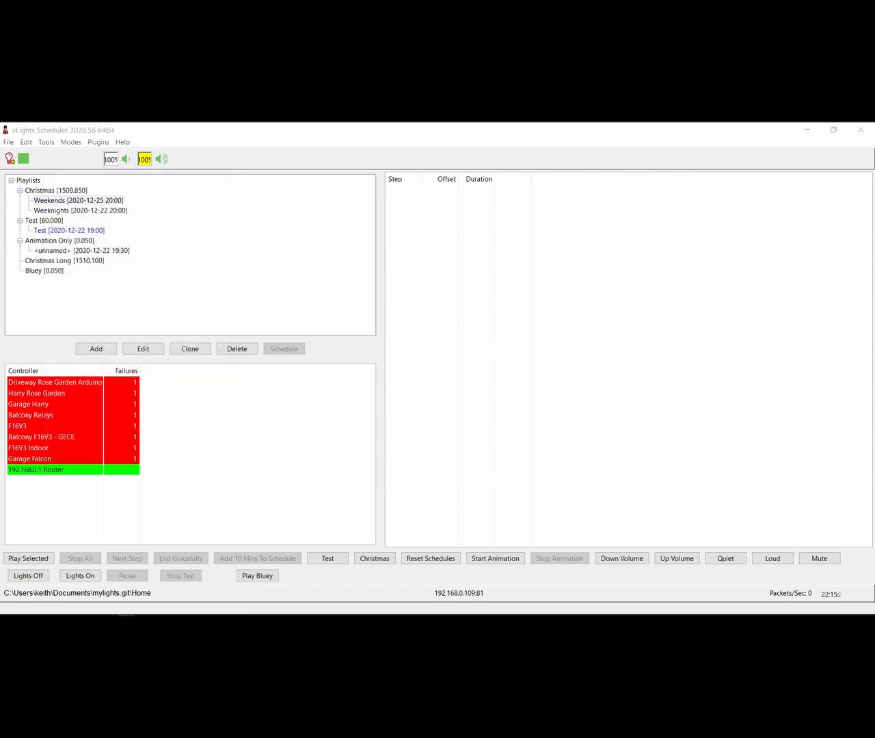
{"action": "left_click", "coordinate": [26, 142]}
{"action": "left_click", "coordinate": [42, 220]}
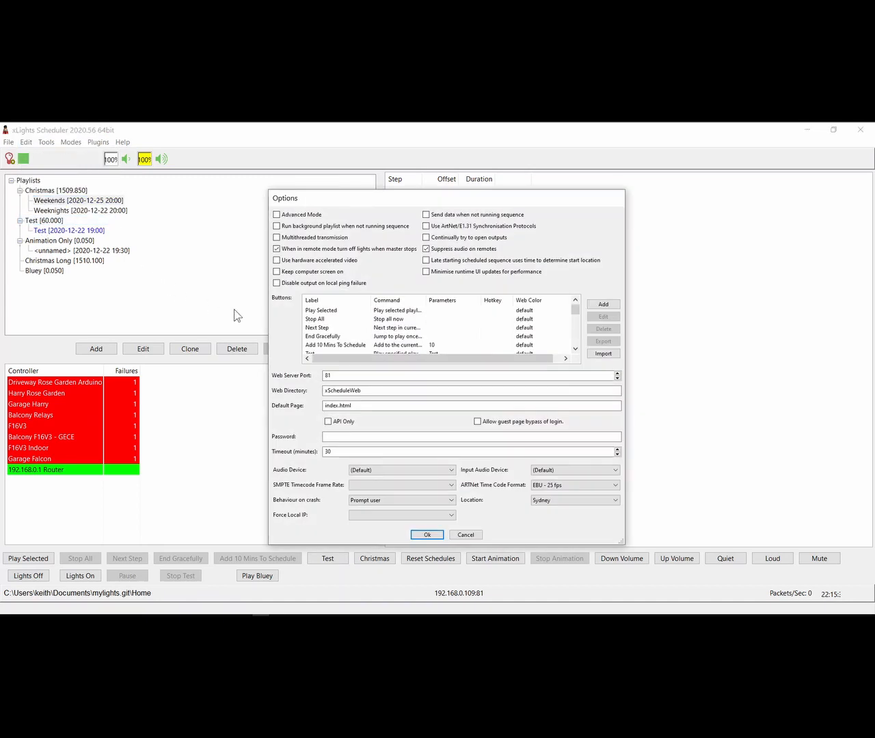
{"action": "left_click", "coordinate": [454, 273]}
{"action": "left_click", "coordinate": [476, 273]}
{"action": "left_click_drag", "start_coordinate": [441, 200], "coordinate": [425, 184]}
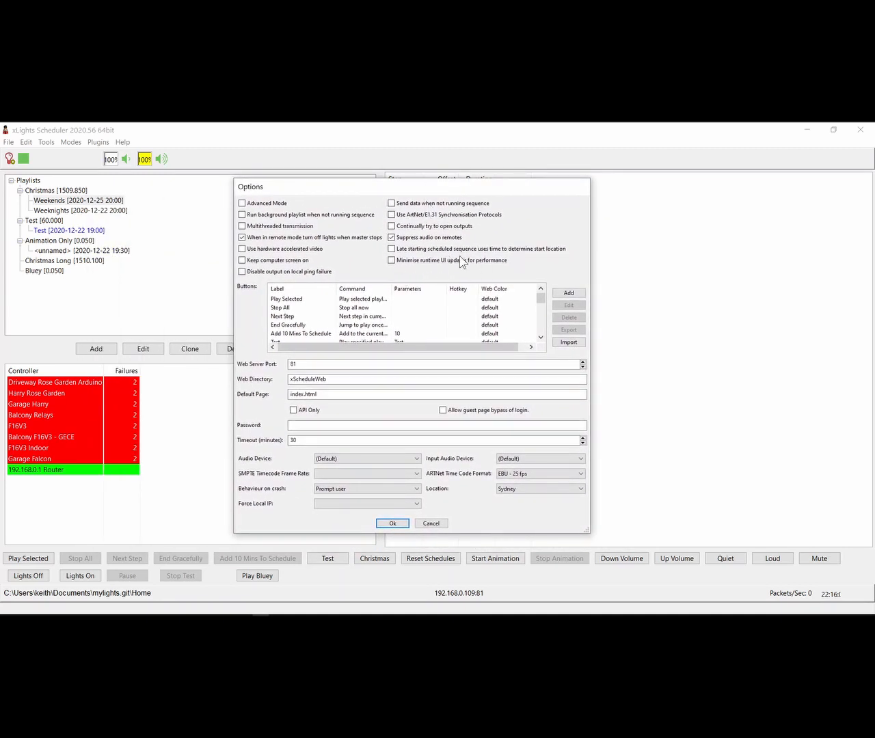
{"action": "left_click_drag", "start_coordinate": [475, 185], "coordinate": [511, 233]}
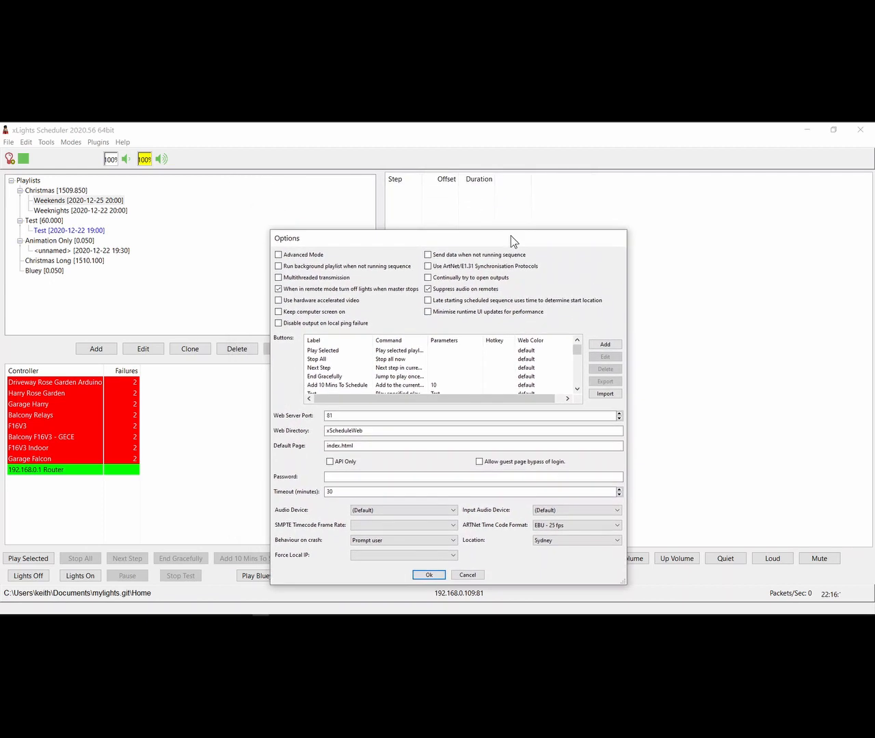
{"action": "left_click_drag", "start_coordinate": [451, 235], "coordinate": [436, 199]}
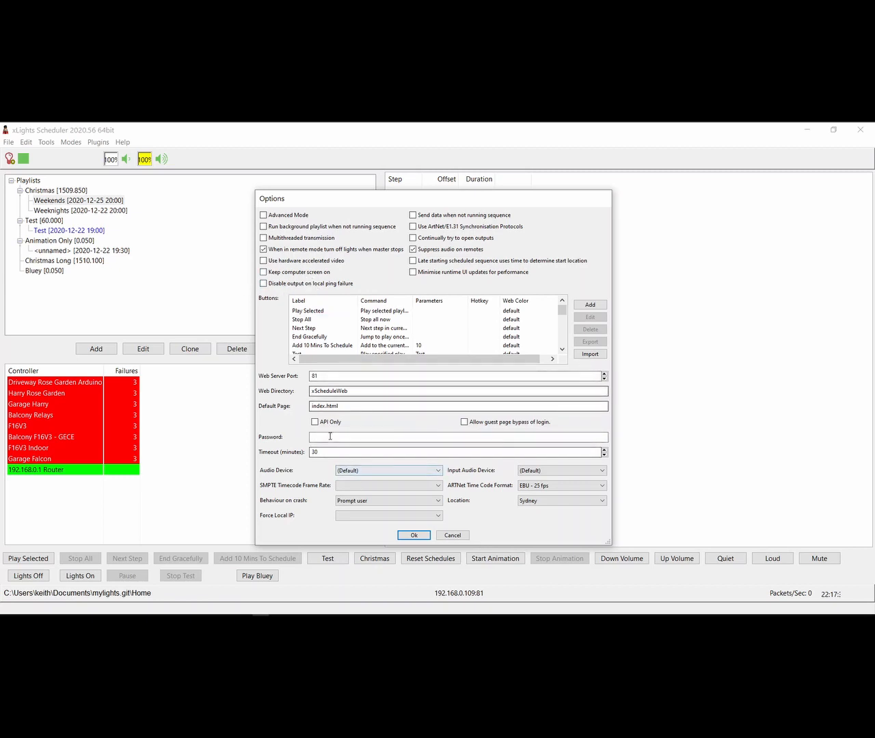
{"action": "left_click", "coordinate": [452, 535]}
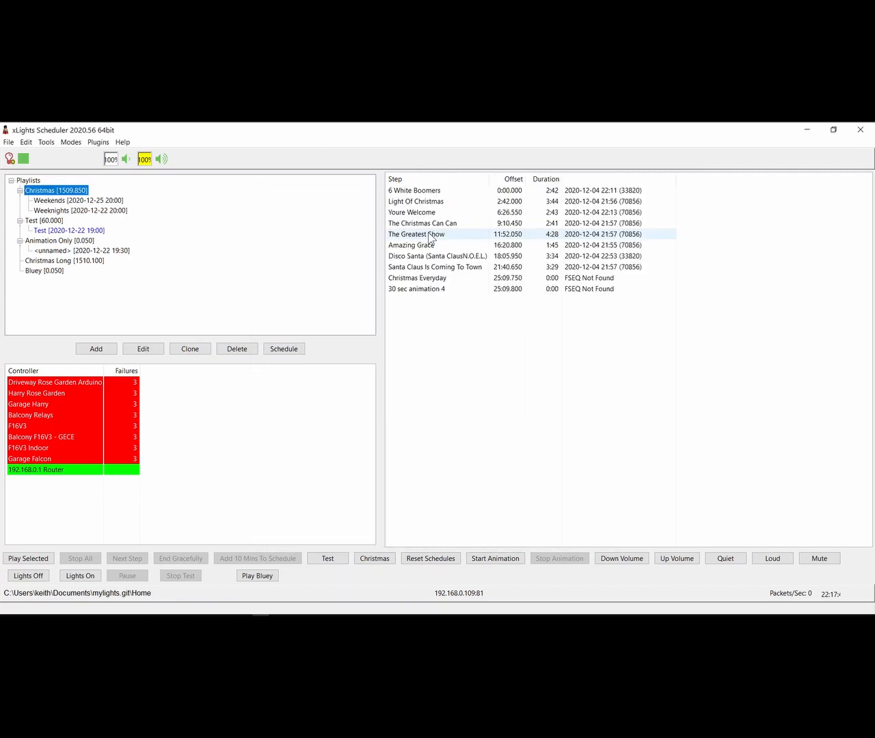
Open the Christmas playlist for advanced editing, review the blend modes of The Christmas Can Can's FSEQ item, and cancel
{"action": "left_click", "coordinate": [425, 237]}
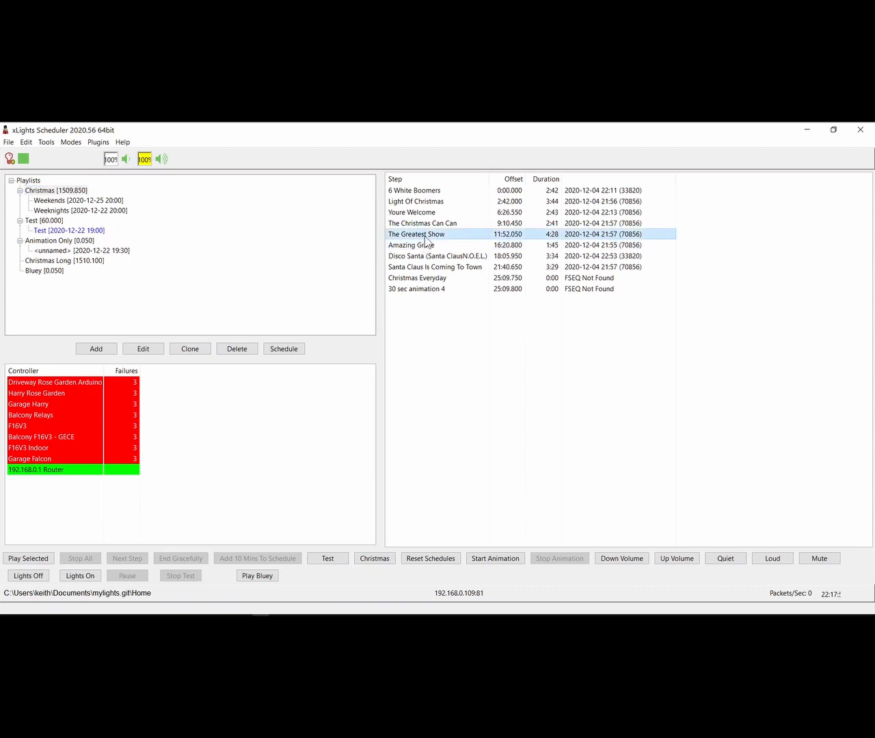
{"action": "right_click", "coordinate": [67, 197]}
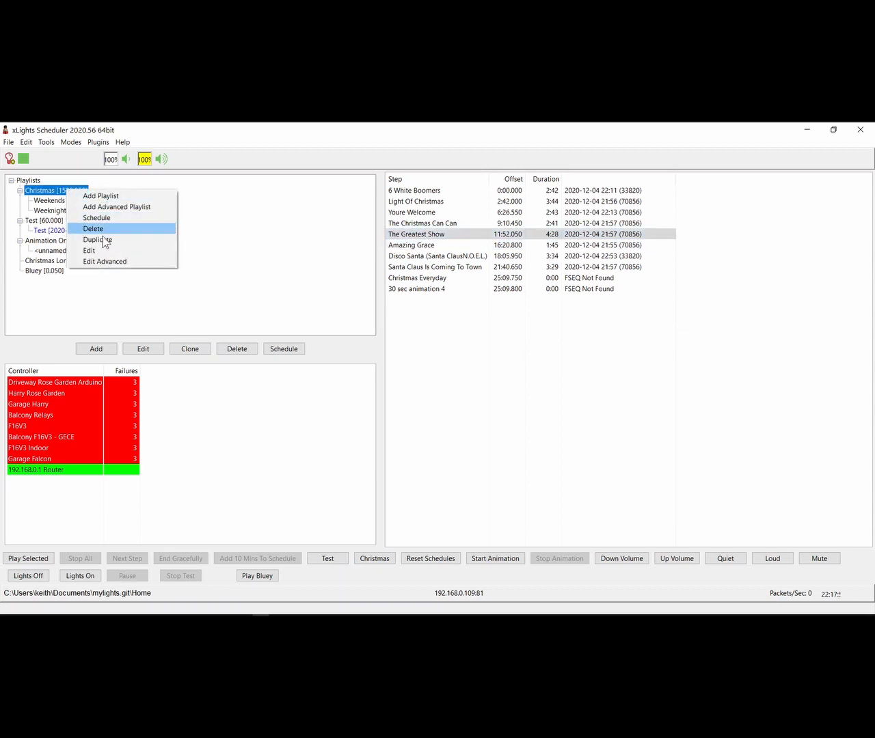
{"action": "left_click", "coordinate": [102, 261]}
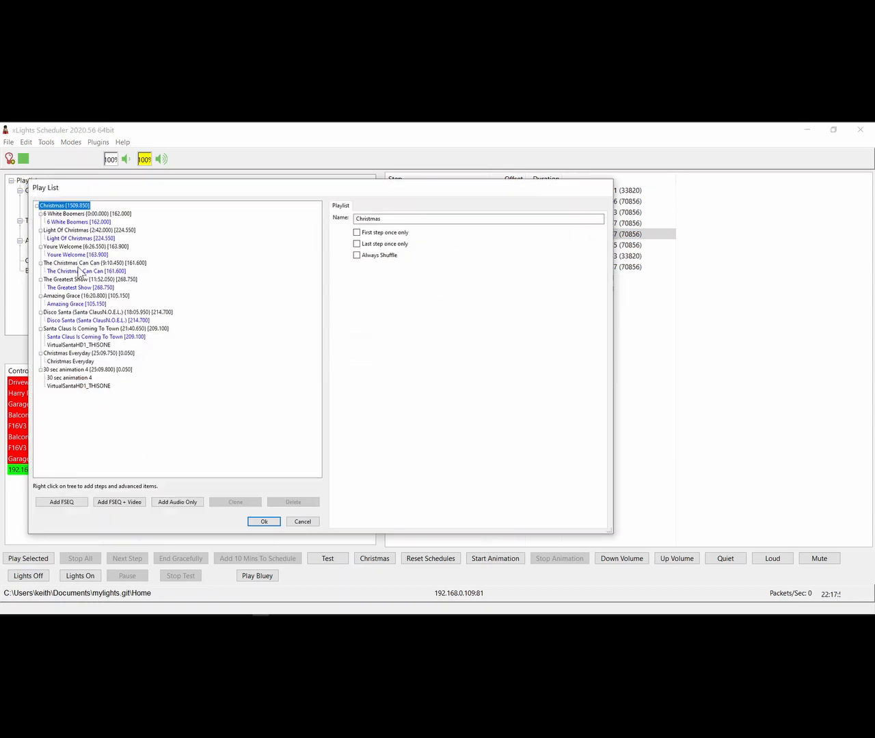
{"action": "left_click", "coordinate": [83, 270]}
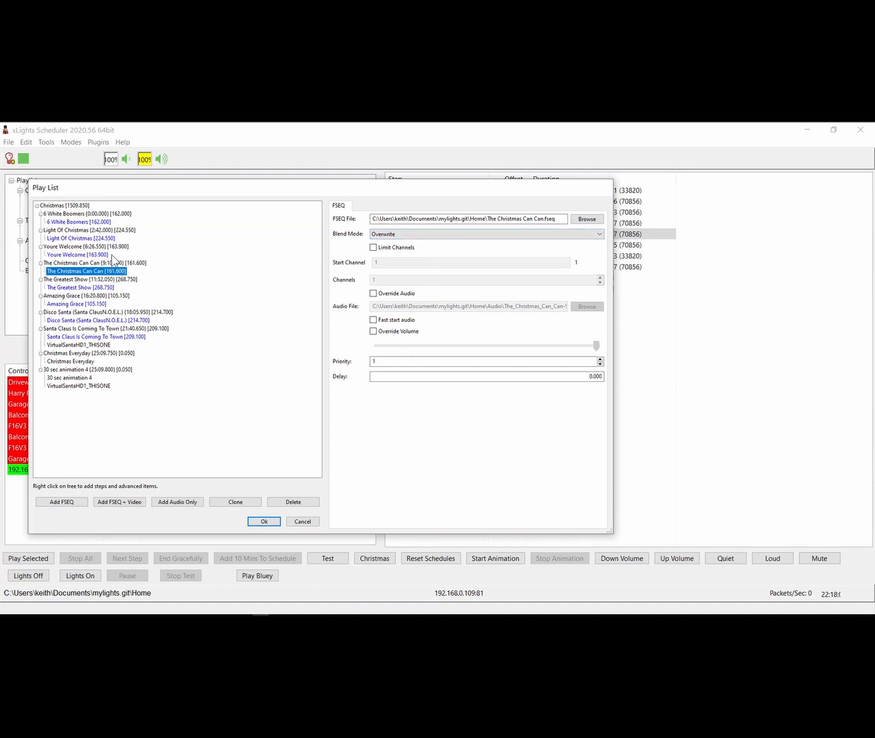
{"action": "left_click", "coordinate": [413, 237]}
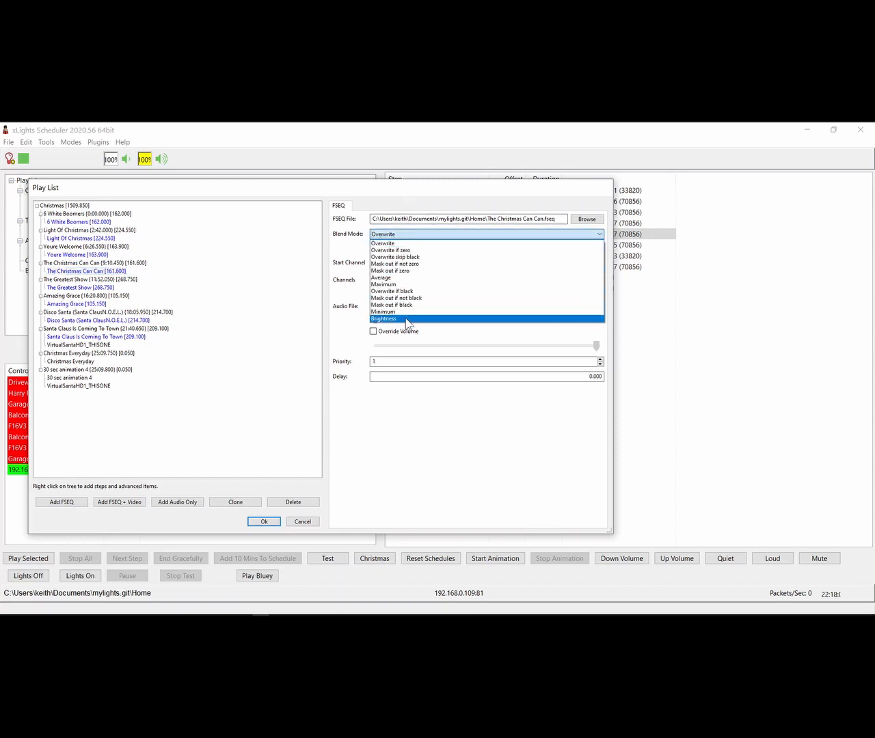
{"action": "left_click", "coordinate": [361, 318]}
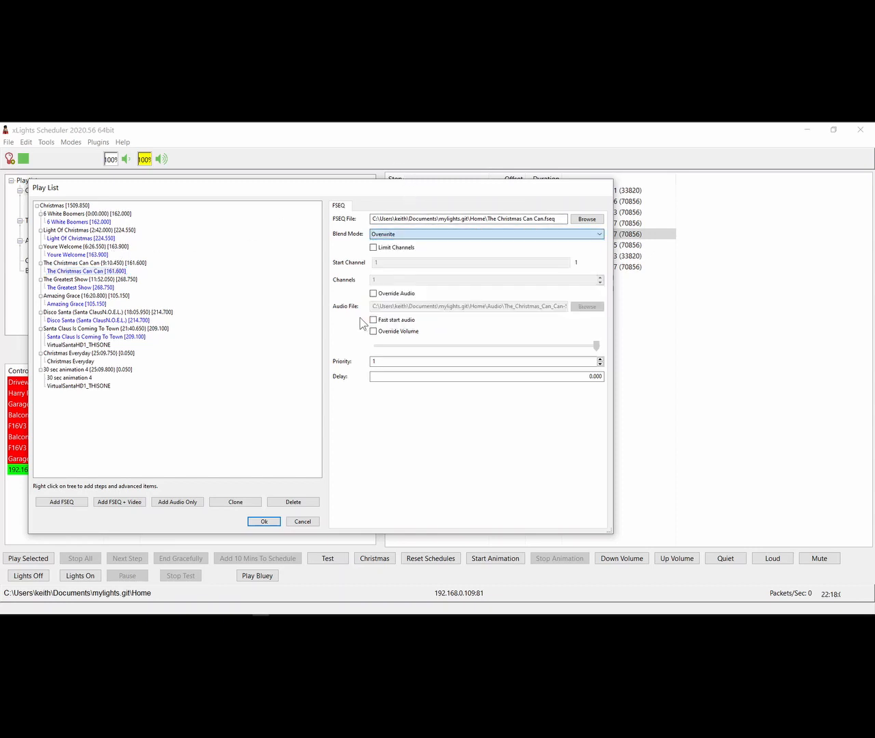
{"action": "left_click", "coordinate": [496, 240]}
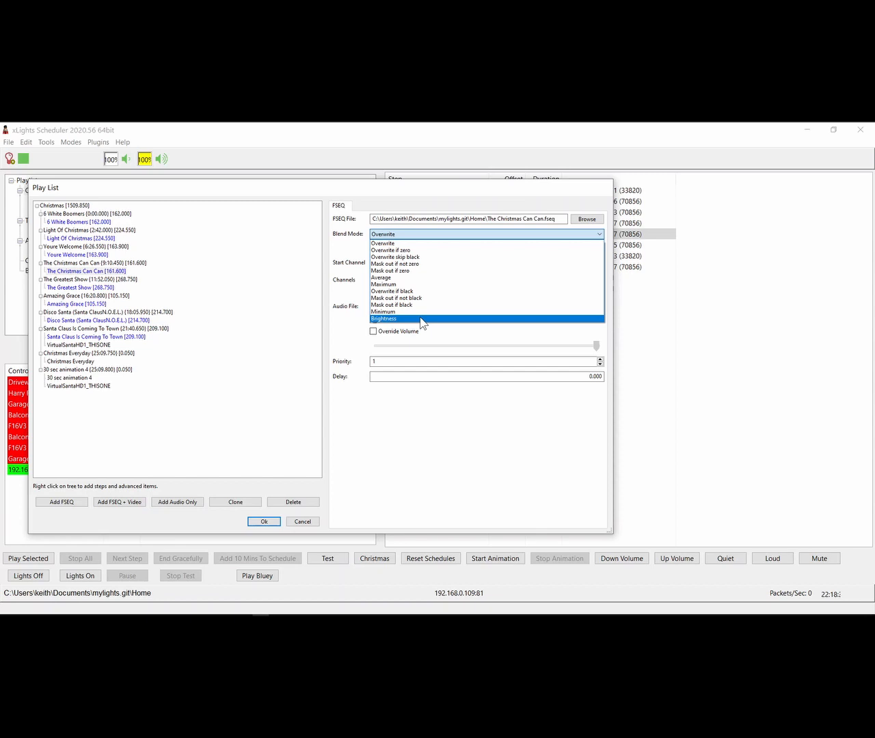
{"action": "left_click", "coordinate": [352, 328]}
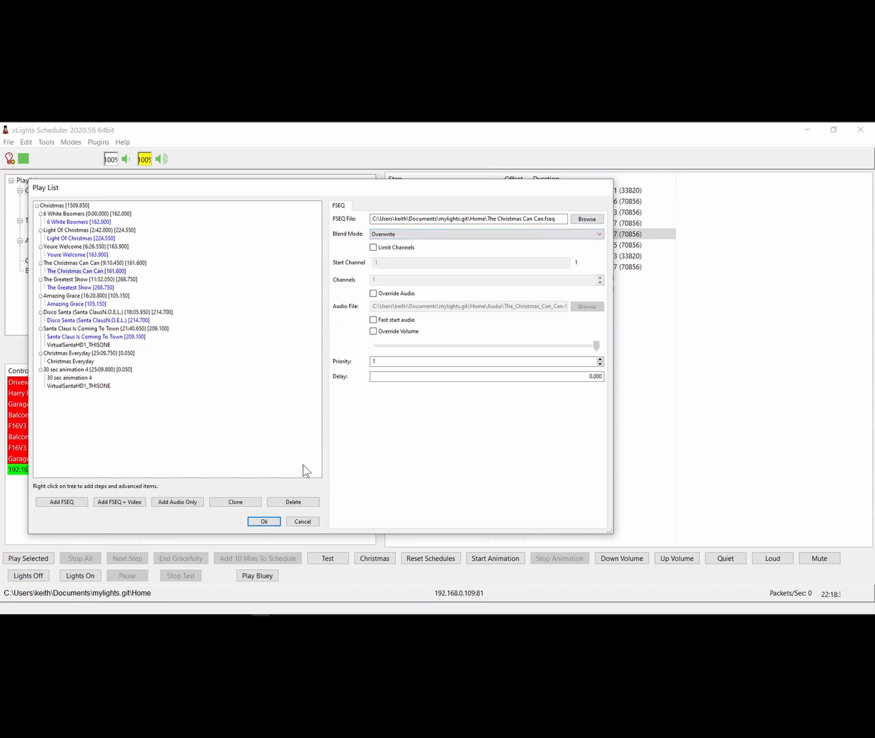
{"action": "left_click", "coordinate": [302, 522]}
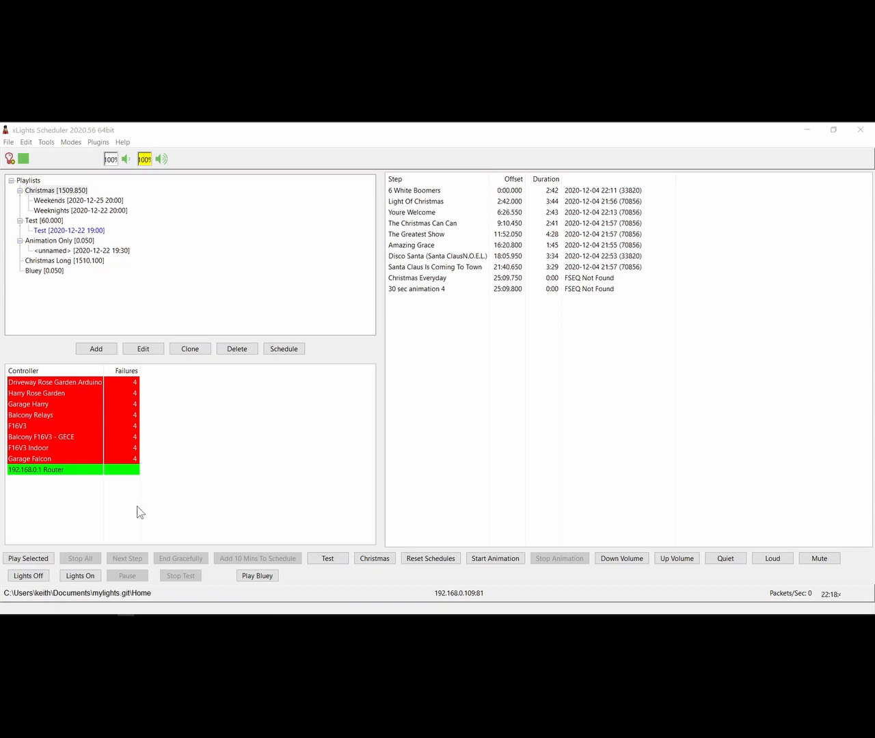
Open the Remote Falcon plugin, enlarge its settings dialog to review the playlist and queue options, and cancel it
{"action": "left_click", "coordinate": [94, 143]}
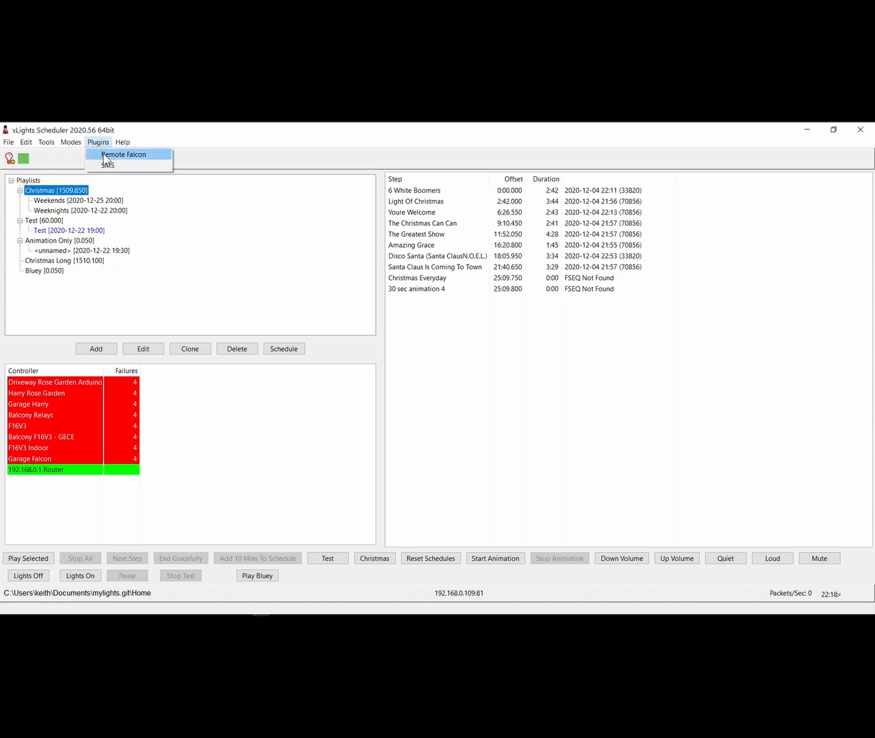
{"action": "left_click", "coordinate": [123, 154]}
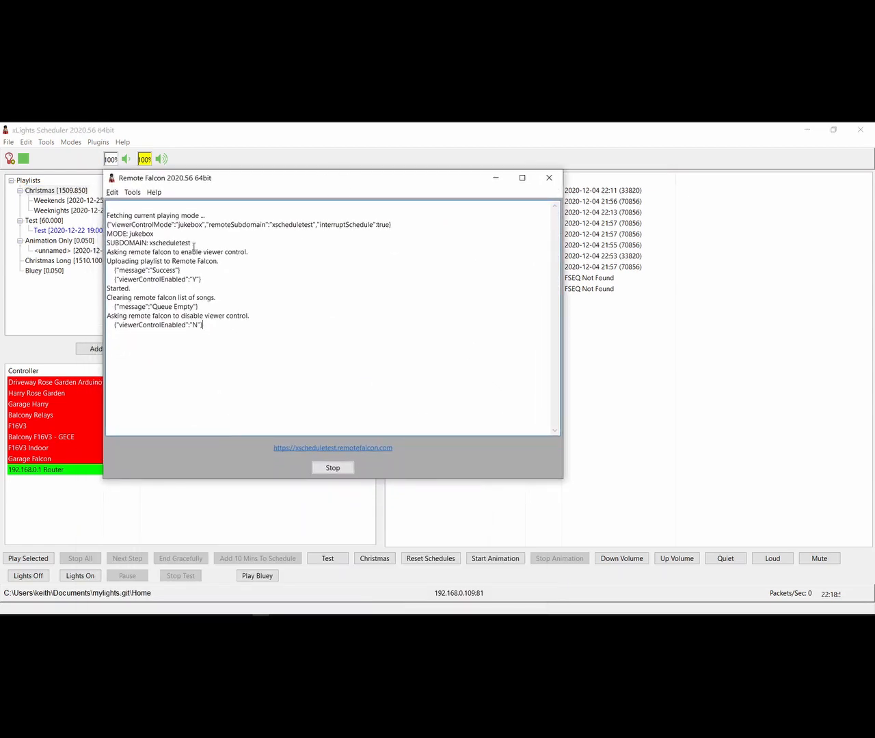
{"action": "left_click", "coordinate": [112, 192]}
{"action": "left_click", "coordinate": [119, 207]}
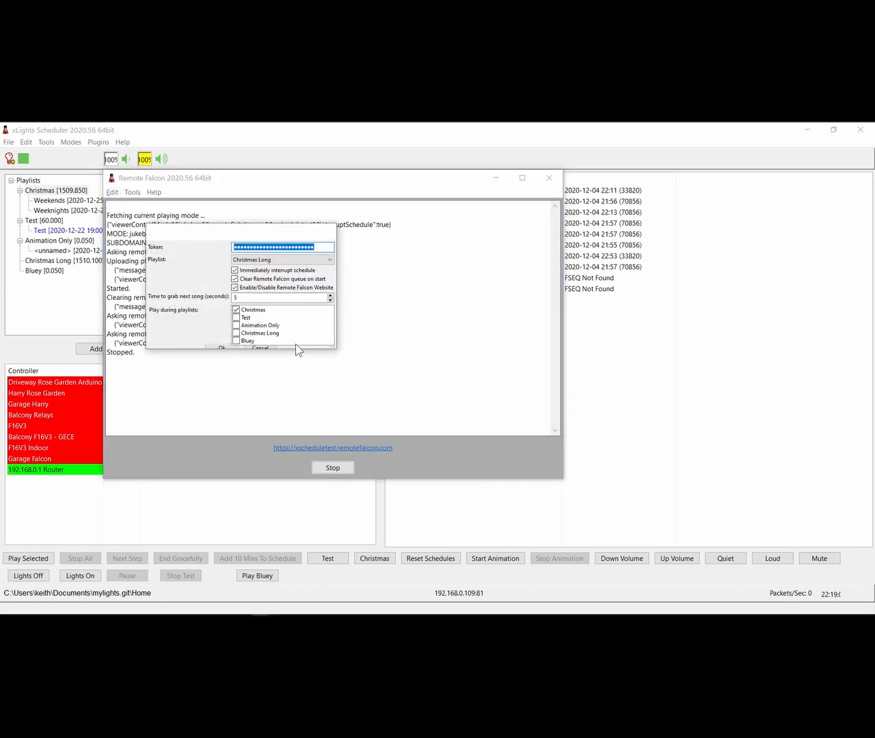
{"action": "left_click_drag", "start_coordinate": [336, 349], "coordinate": [414, 428]}
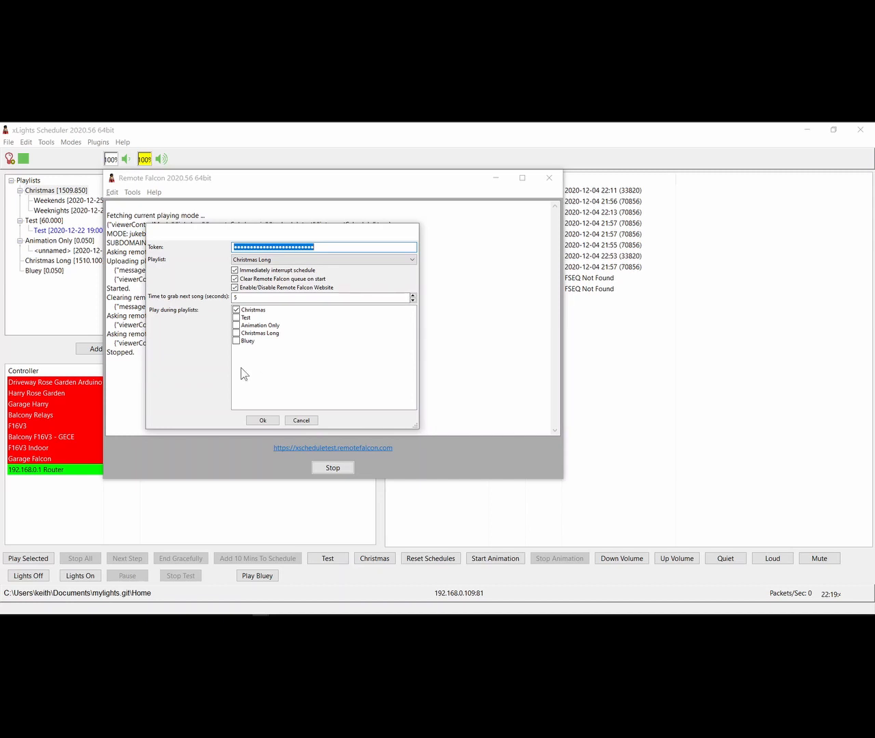
{"action": "left_click", "coordinate": [311, 420]}
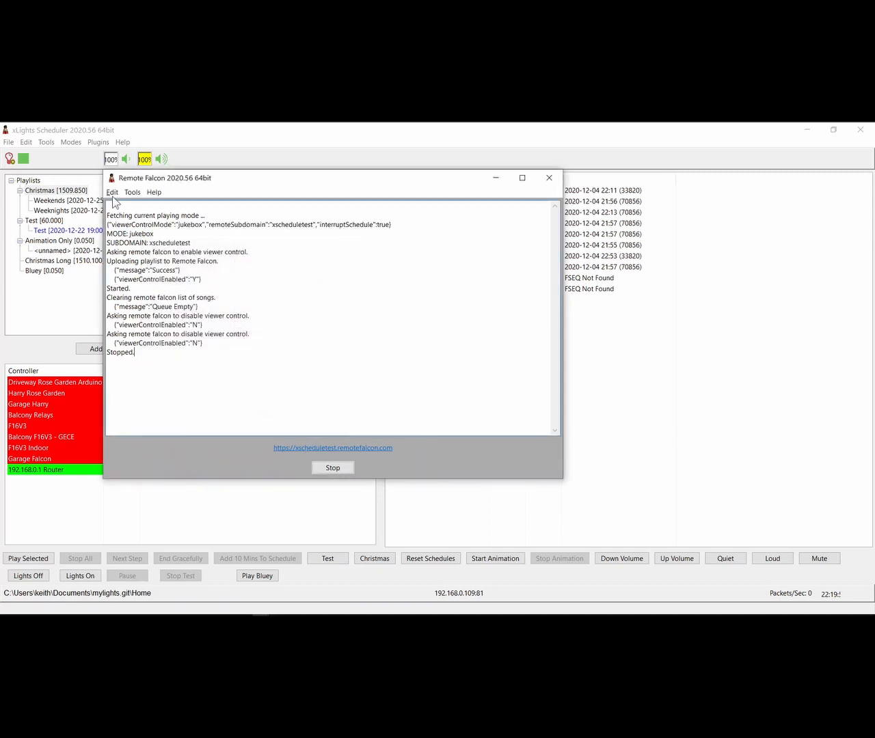
{"action": "left_click", "coordinate": [71, 142]}
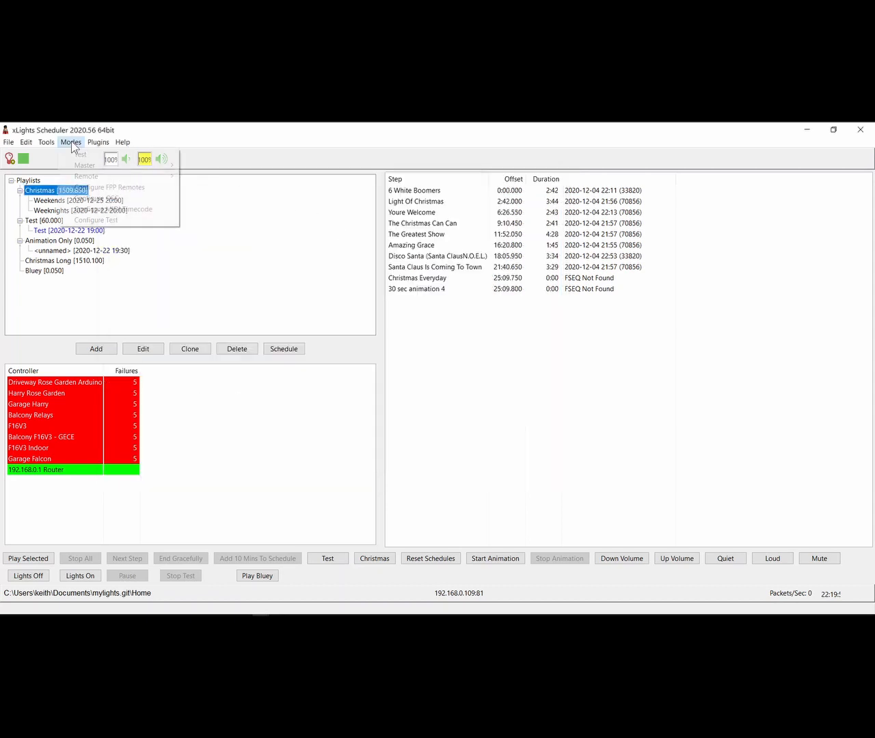
{"action": "left_click", "coordinate": [99, 155]}
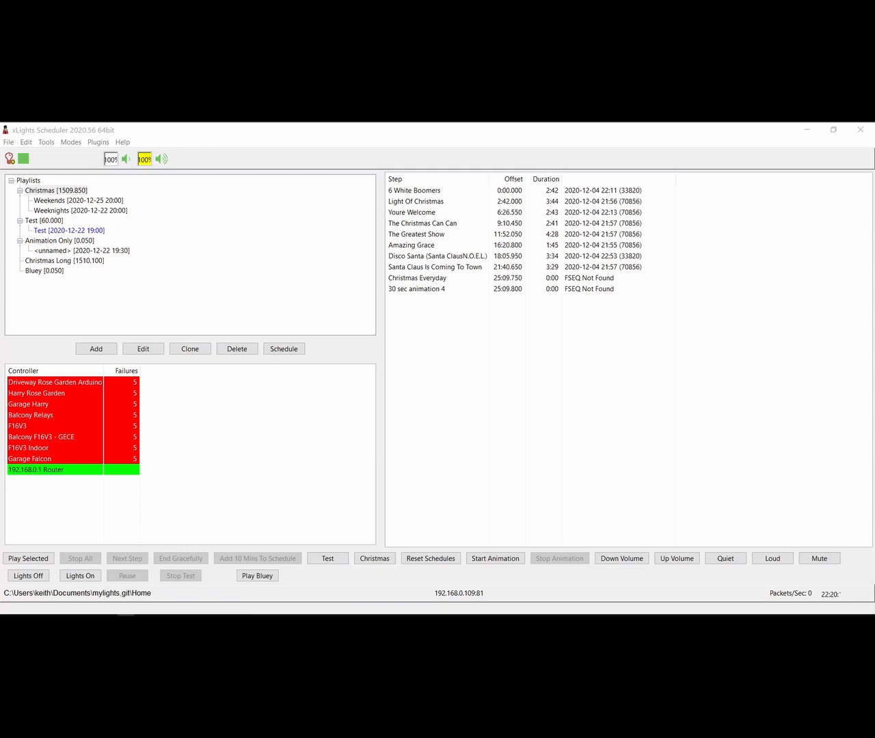
Examine the ArchTree matrix's configuration, including its controller-based start channel, and cancel the matrix dialogs
{"action": "left_click", "coordinate": [25, 143]}
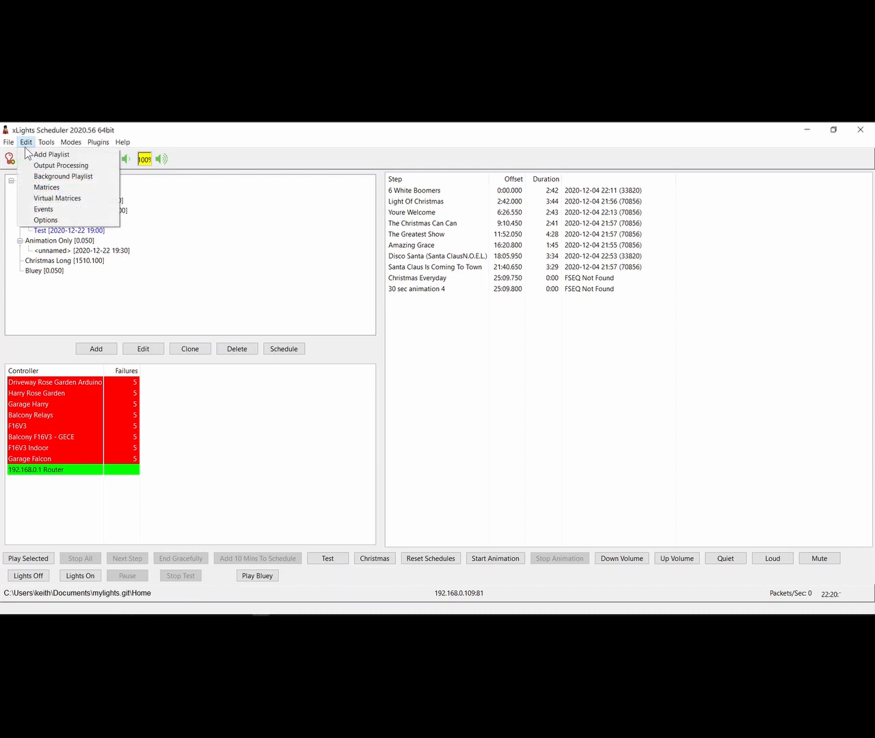
{"action": "left_click", "coordinate": [58, 195]}
{"action": "double_click", "coordinate": [176, 209]}
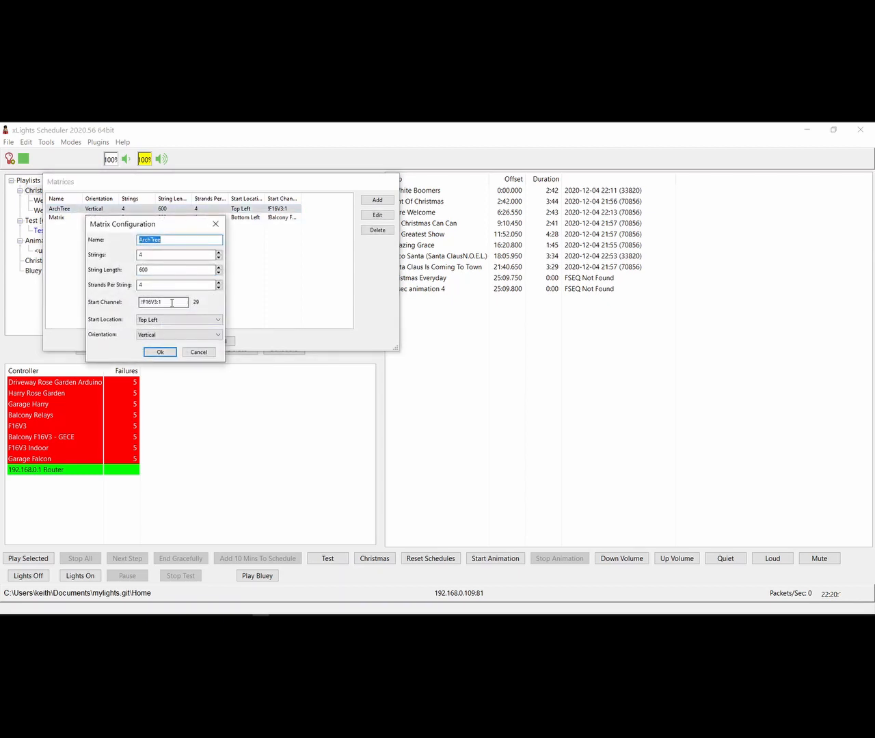
{"action": "left_click_drag", "start_coordinate": [172, 303], "coordinate": [137, 302]}
{"action": "left_click", "coordinate": [141, 302]}
{"action": "left_click", "coordinate": [170, 304]}
{"action": "left_click", "coordinate": [204, 352]}
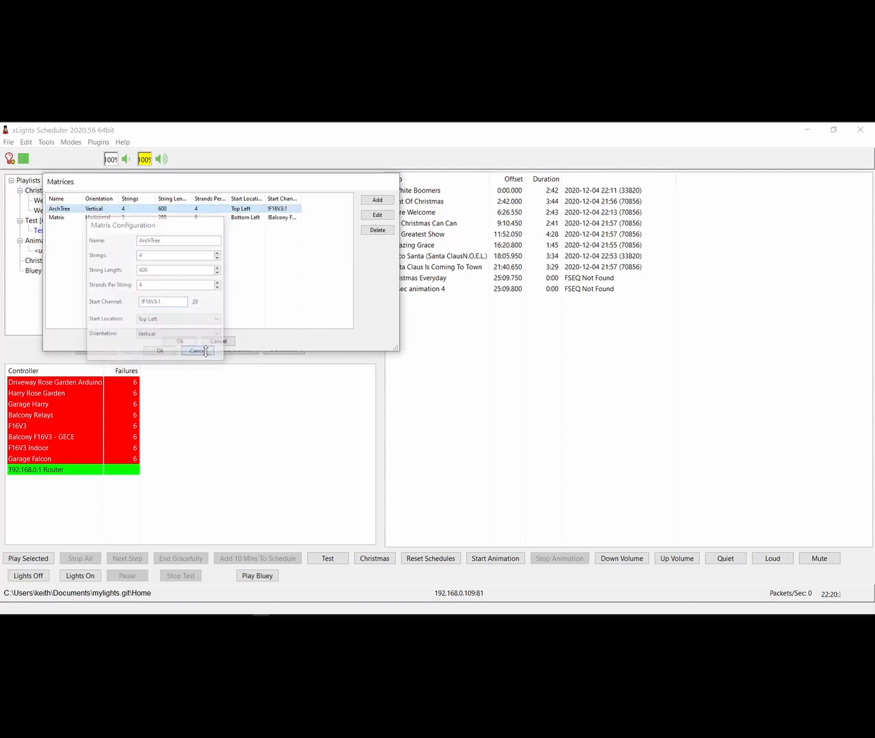
{"action": "left_click", "coordinate": [214, 341]}
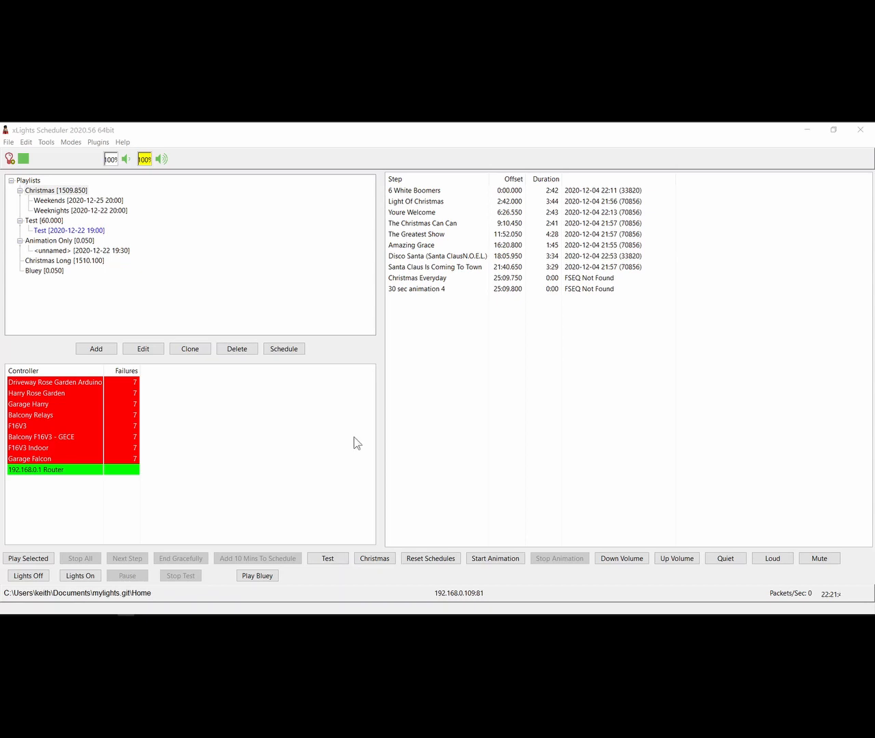
Compare the FSEQ date and channel details of the 6 White Boomers and Disco Santa steps
{"action": "left_click", "coordinate": [572, 192]}
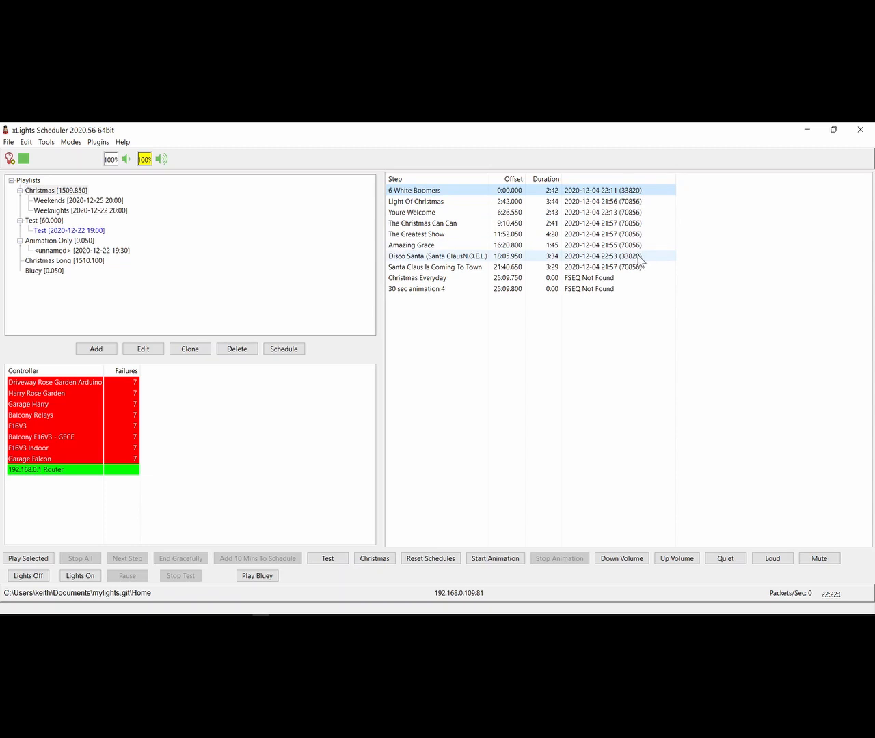
{"action": "left_click", "coordinate": [639, 256]}
{"action": "left_click", "coordinate": [636, 192]}
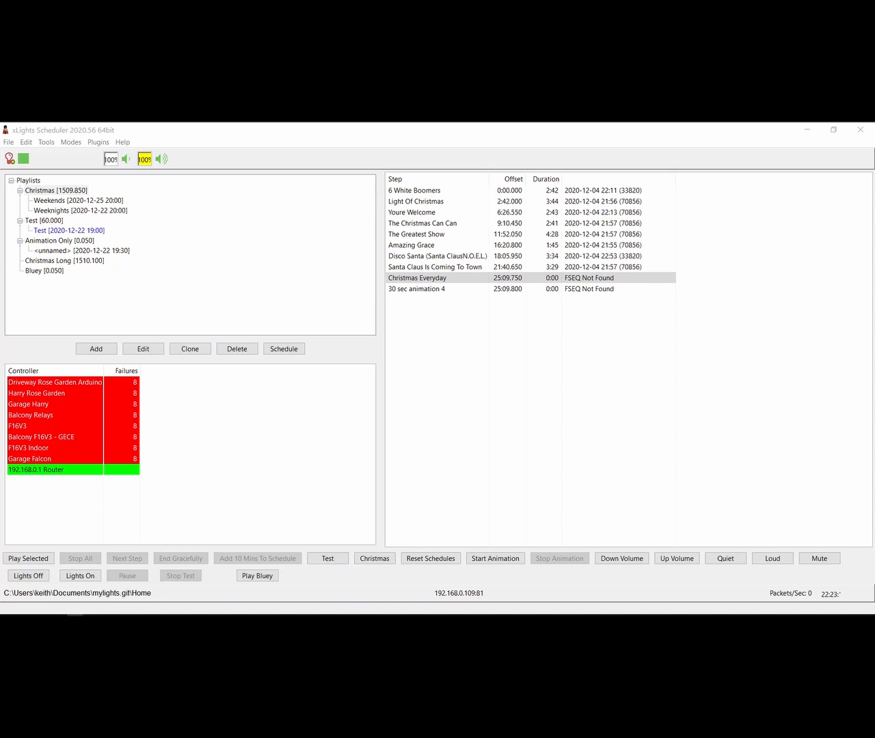
Switch to File Explorer, launch xCapture.exe from C:\Program Files\xLights to review its capture settings, and close it
{"action": "left_click_drag", "start_coordinate": [294, 612], "coordinate": [317, 123]}
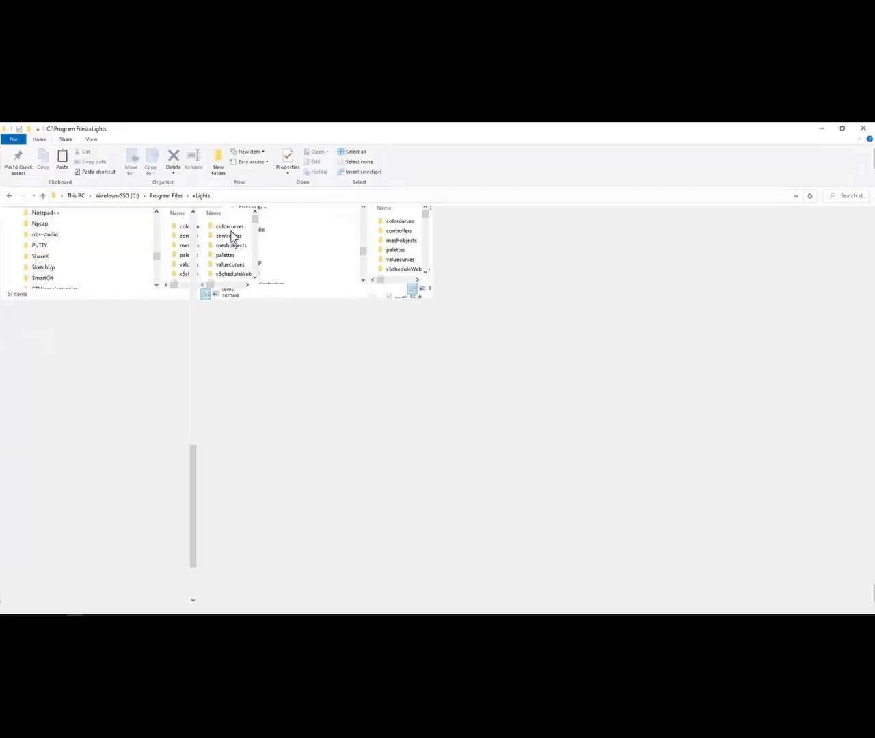
{"action": "scroll", "coordinate": [273, 479], "scroll_direction": "down", "scroll_amount": 6}
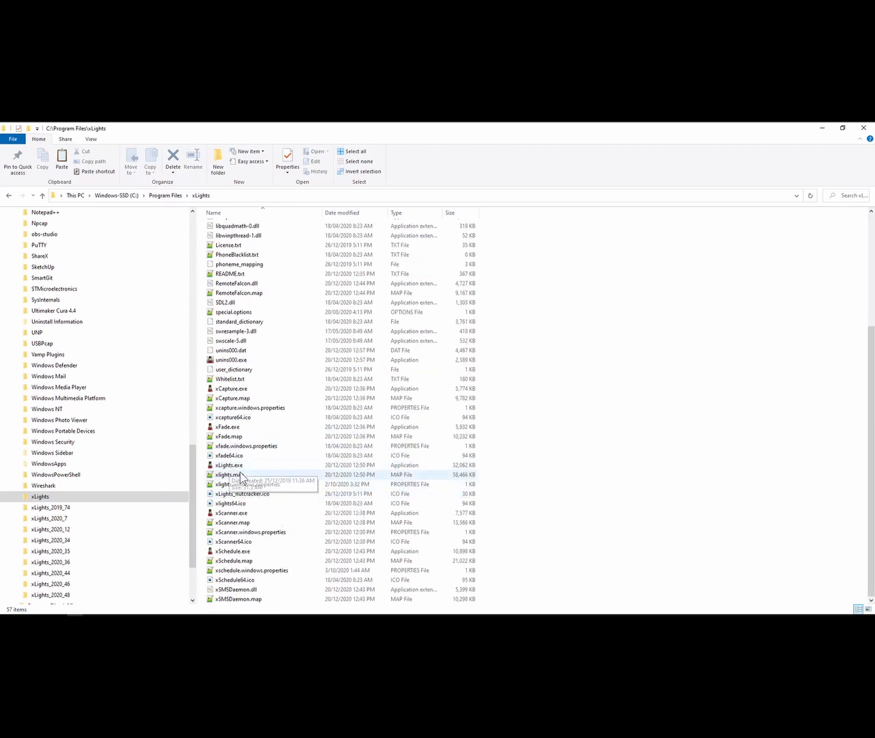
{"action": "left_click", "coordinate": [227, 388]}
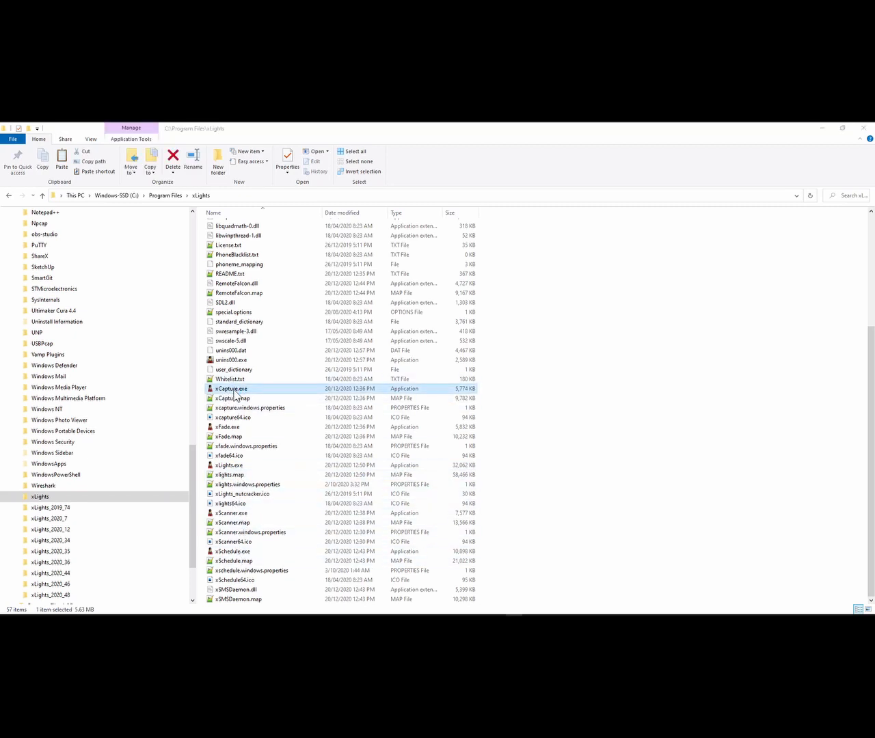
{"action": "mouse_move", "coordinate": [513, 610]}
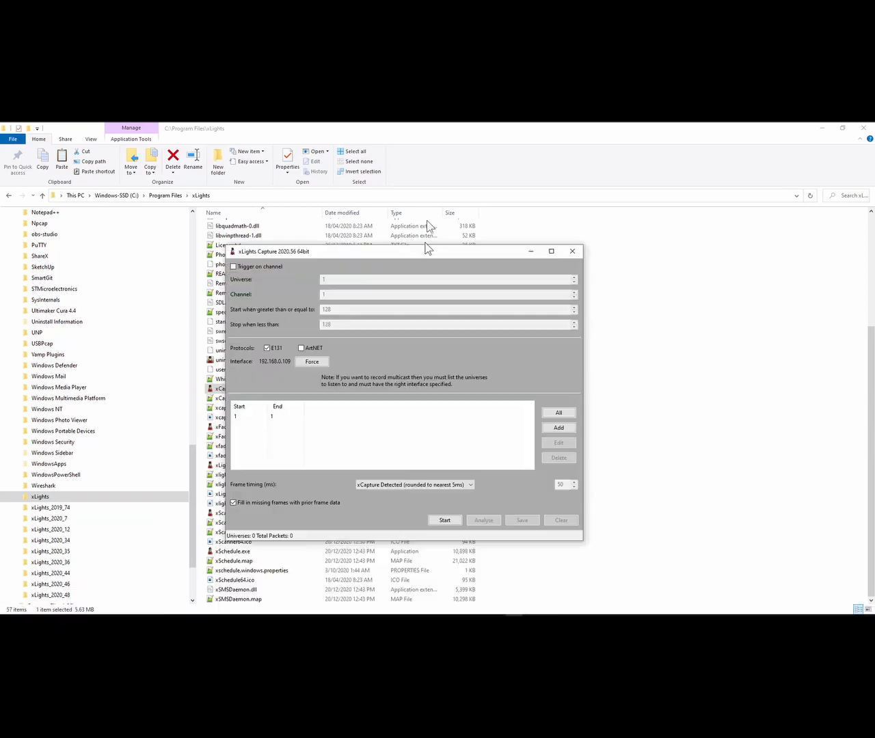
{"action": "left_click", "coordinate": [824, 128]}
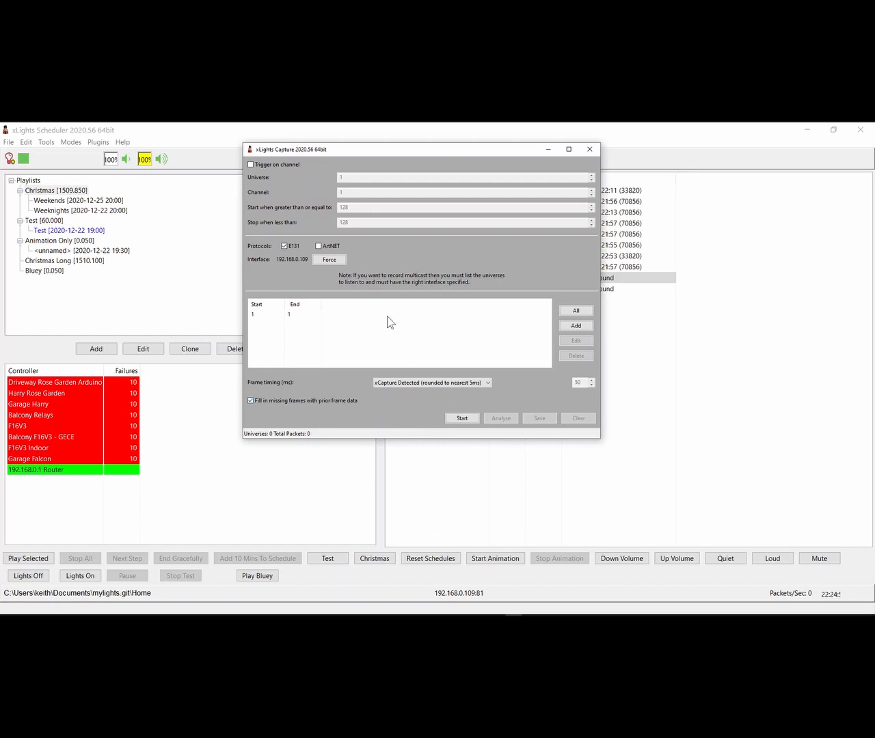
{"action": "left_click", "coordinate": [590, 151]}
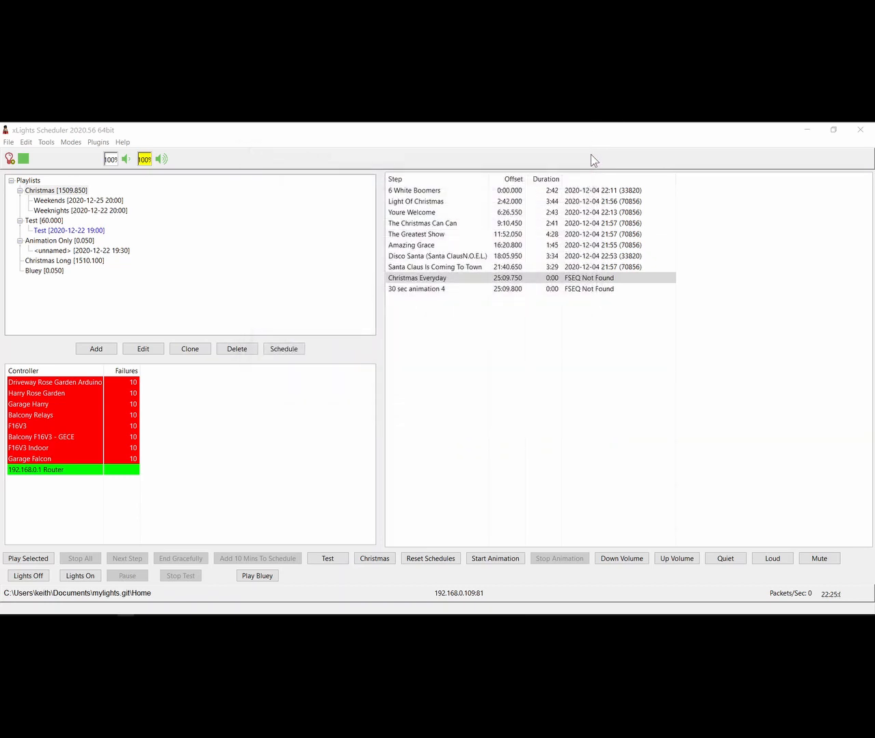